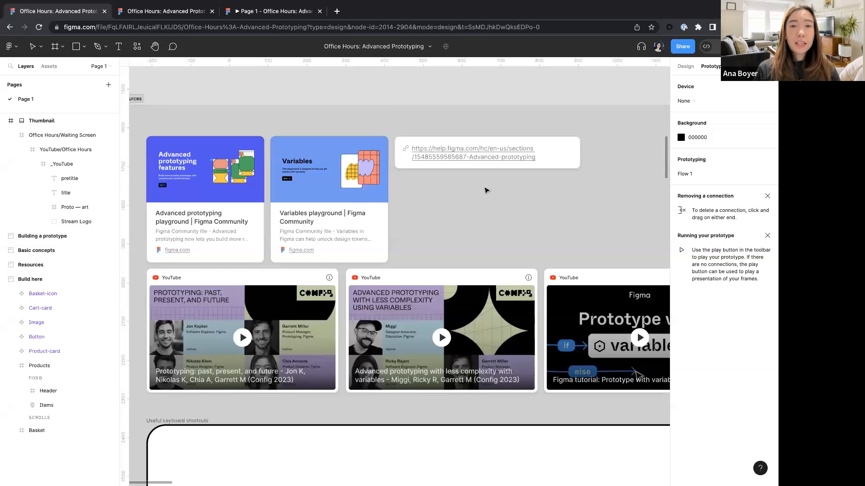
- Browse the resource cards and the useful keyboard shortcuts card on the canvas
scroll(485, 190, "down", 3)
scroll(284, 356, "down", 1)
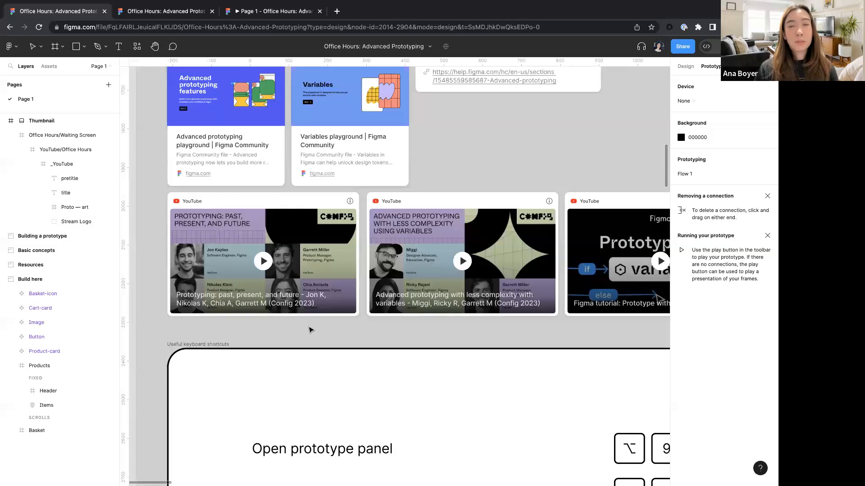
scroll(309, 330, "right", 6)
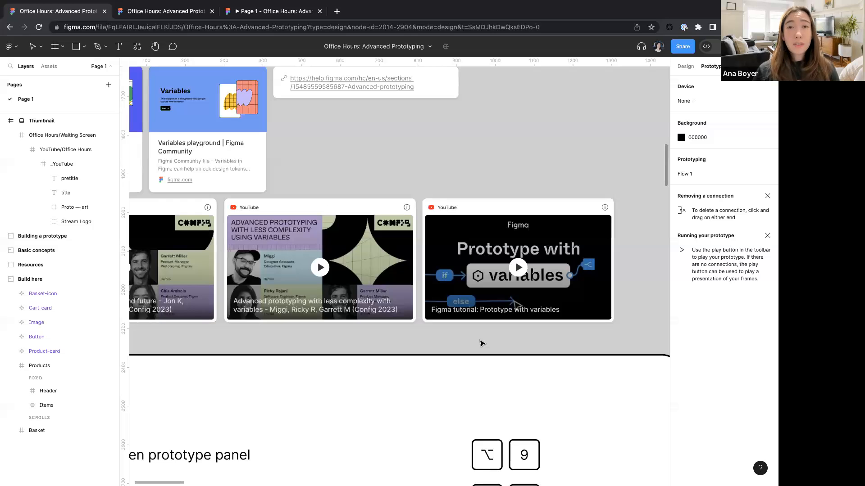
scroll(481, 344, "down", 3)
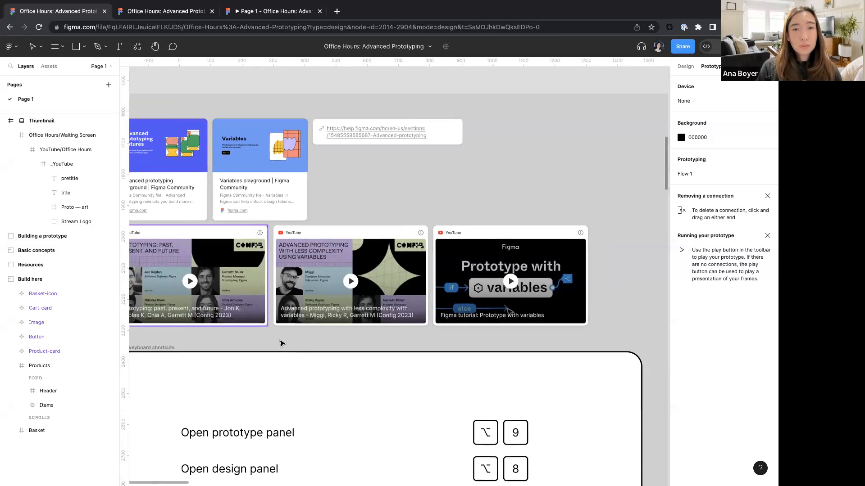
scroll(332, 331, "down", 3)
scroll(332, 331, "down", 5)
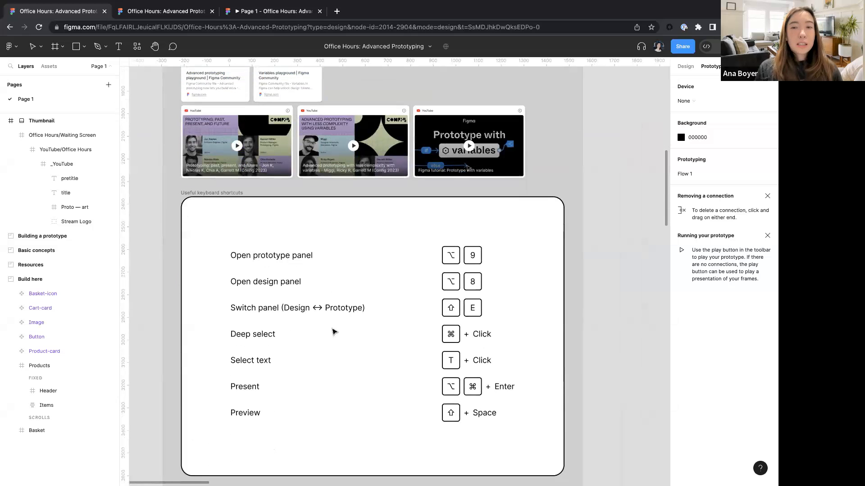
scroll(309, 335, "up", 3)
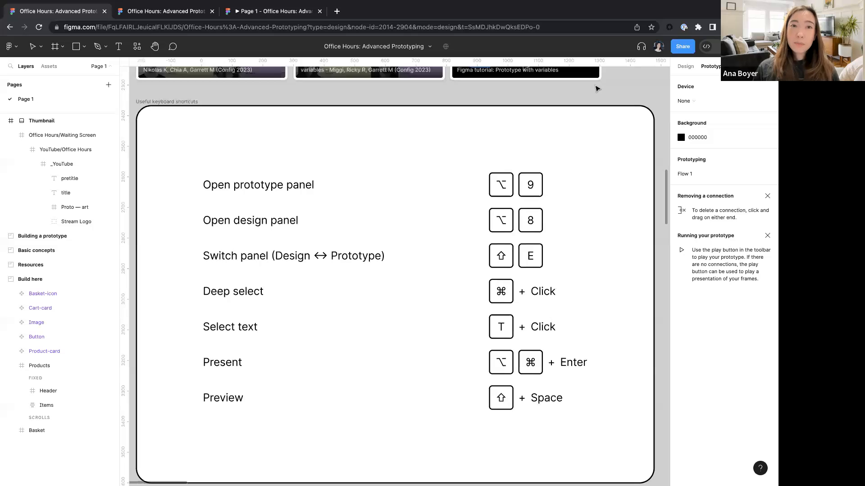
scroll(596, 89, "down", 1)
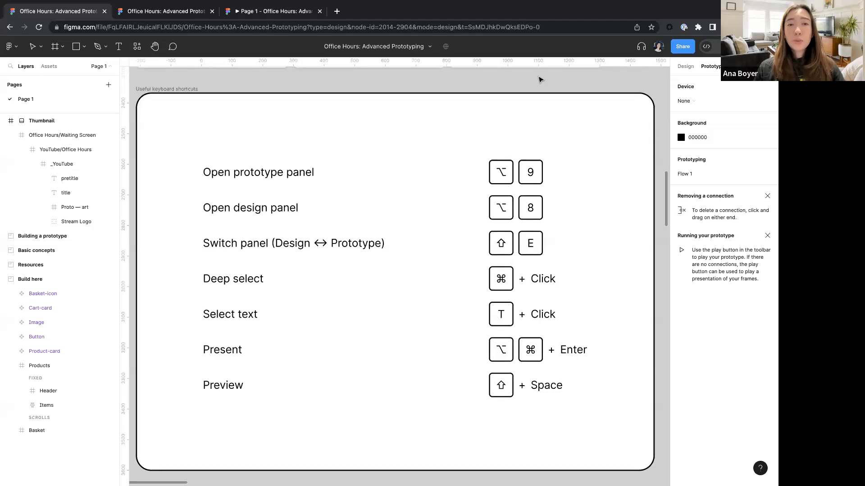
- Switch back and forth between the Design and Prototype panels several times
key("shift+e")
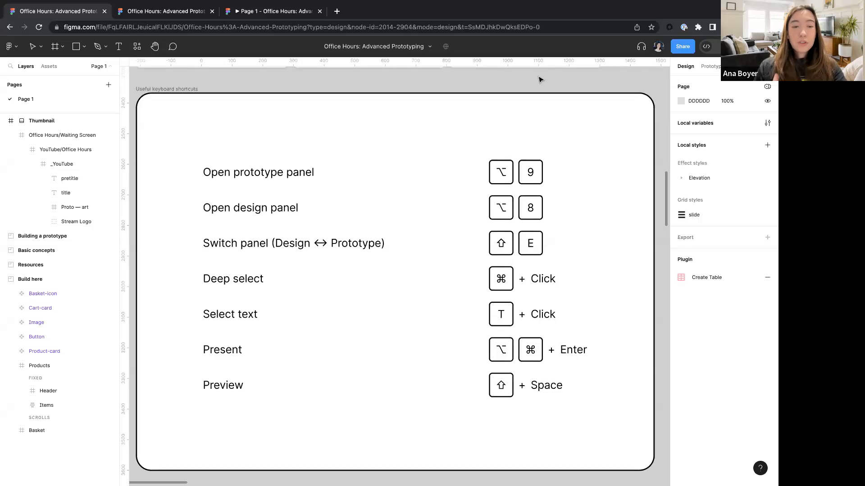
key("shift+e")
key("shift+e")
key("shift+e")
key("shift+e")
key("shift+e")
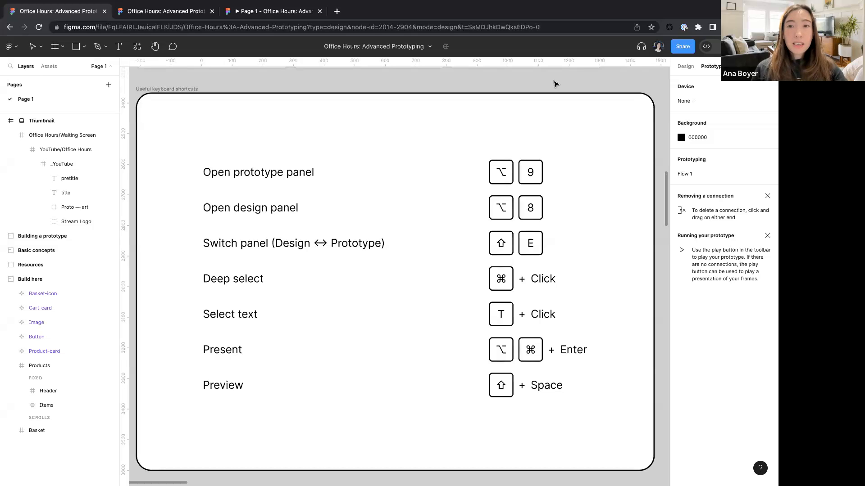
- Deep select the E key text inside the shortcuts card, then exit text editing
left_click(527, 247)
key("shift+e")
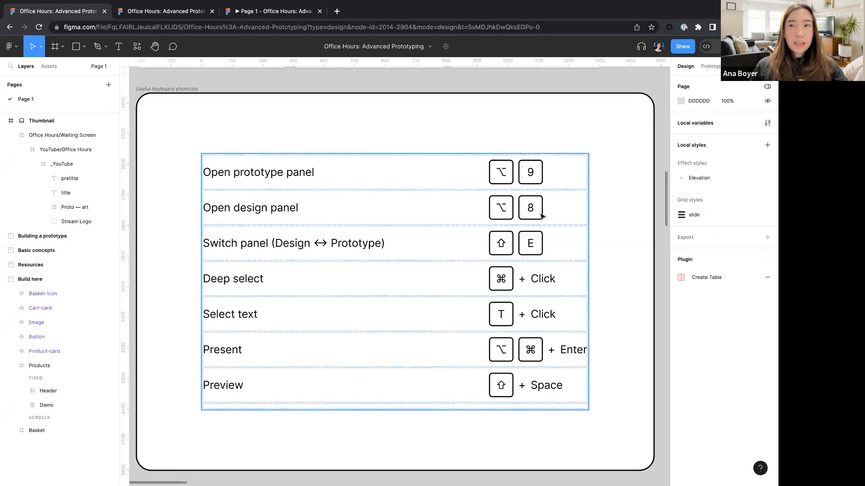
left_click(530, 244, "super")
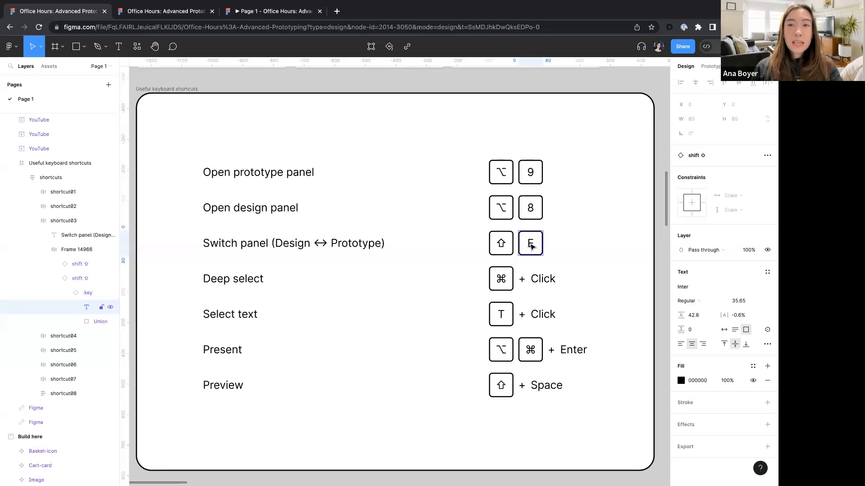
double_click(531, 245)
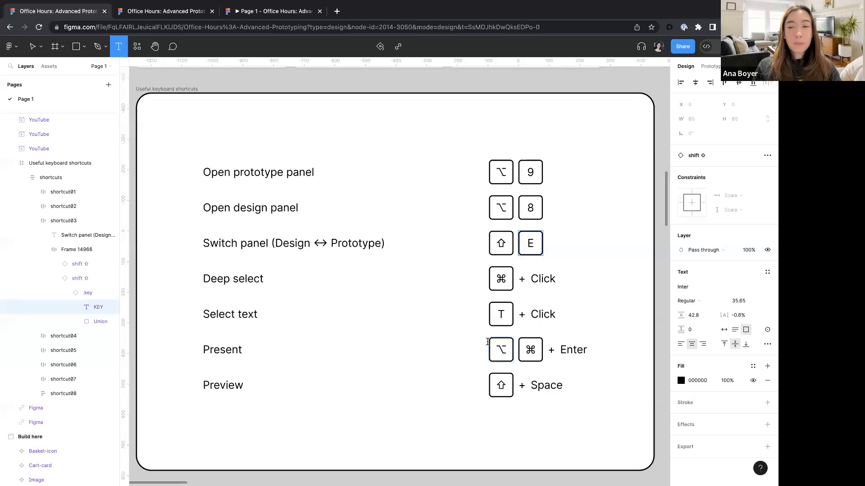
key("Escape")
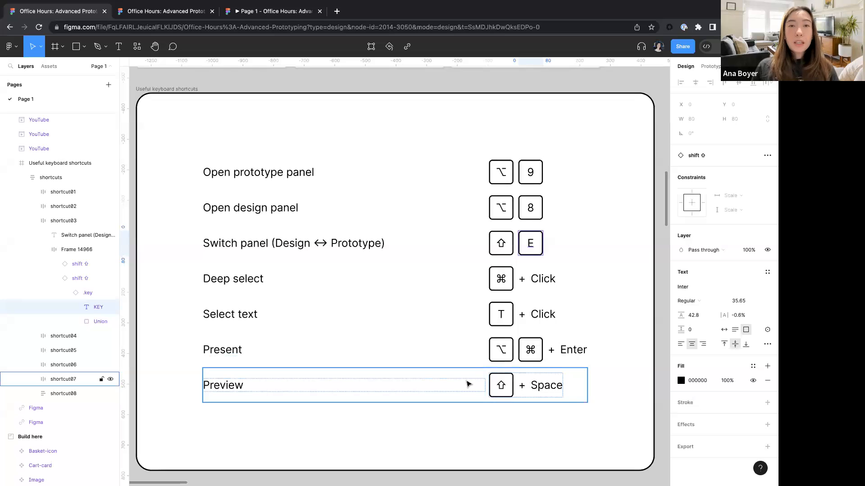
- Preview the Useful keyboard shortcuts frame in an enlarged preview window, then close the preview
left_click(187, 90)
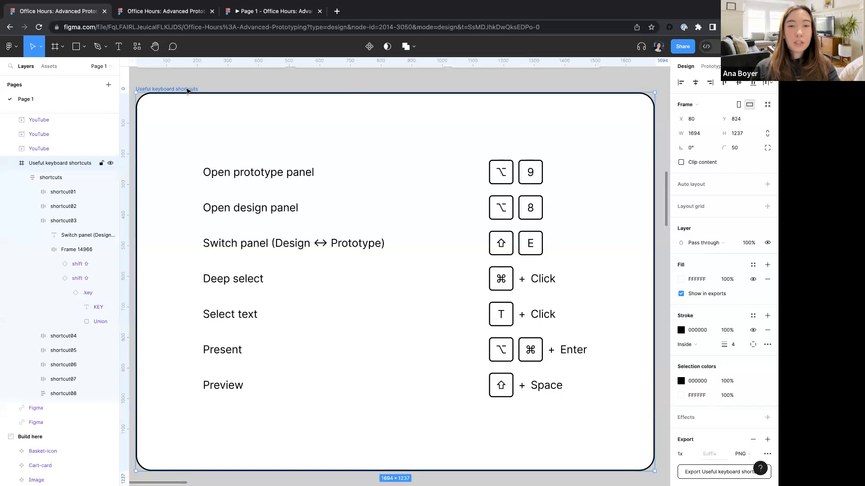
key("shift+space")
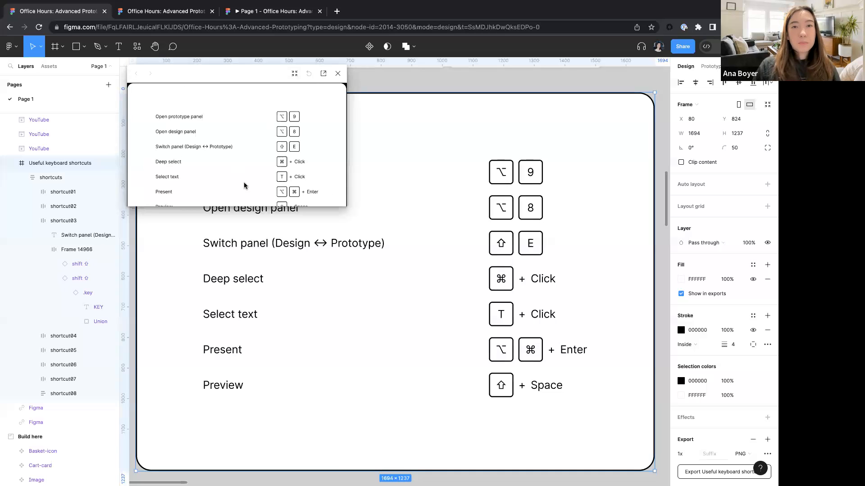
left_click_drag(352, 209, 642, 457)
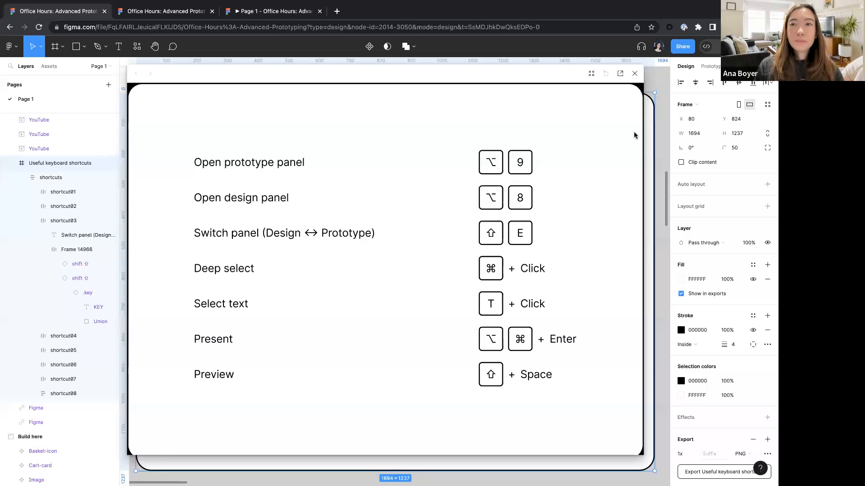
left_click(635, 74)
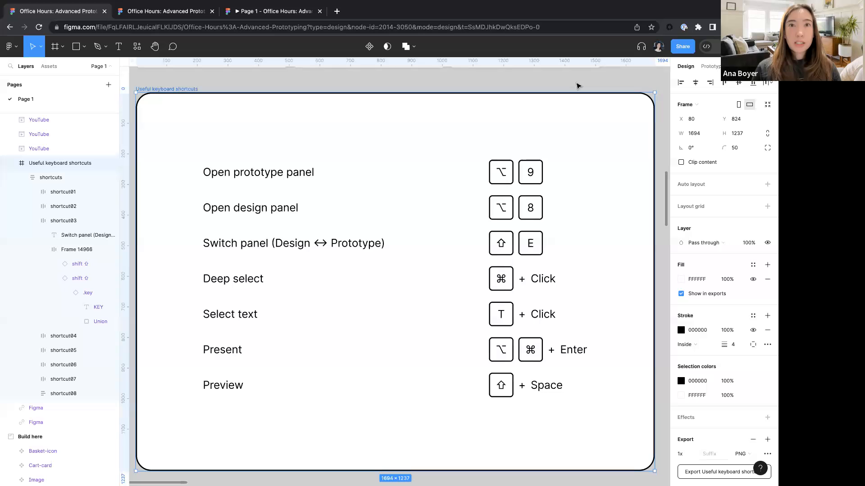
- Move through the Basic concepts slides to Setting variable values through interactions and zoom to that frame
scroll(577, 86, "down", 15)
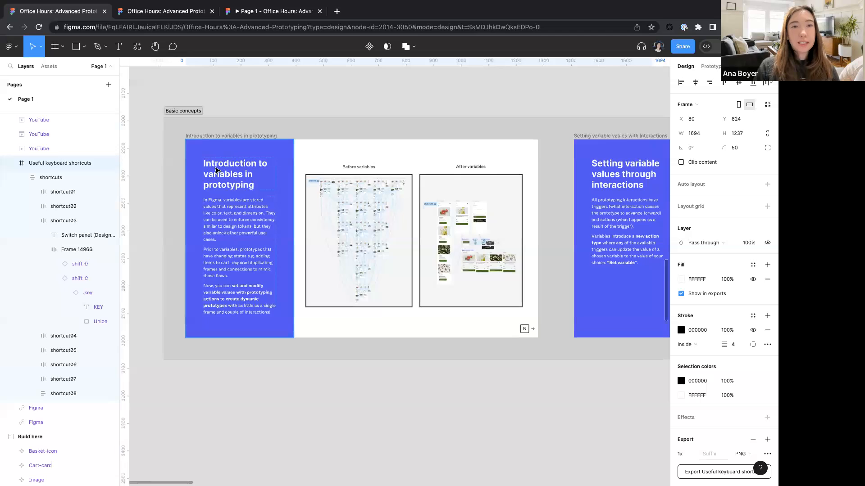
scroll(215, 169, "up", 5)
scroll(215, 170, "down", 4)
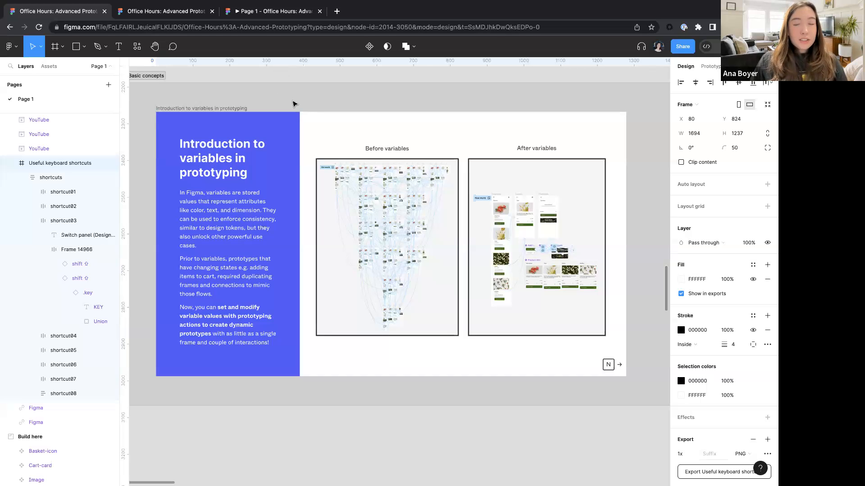
key("n")
key("n")
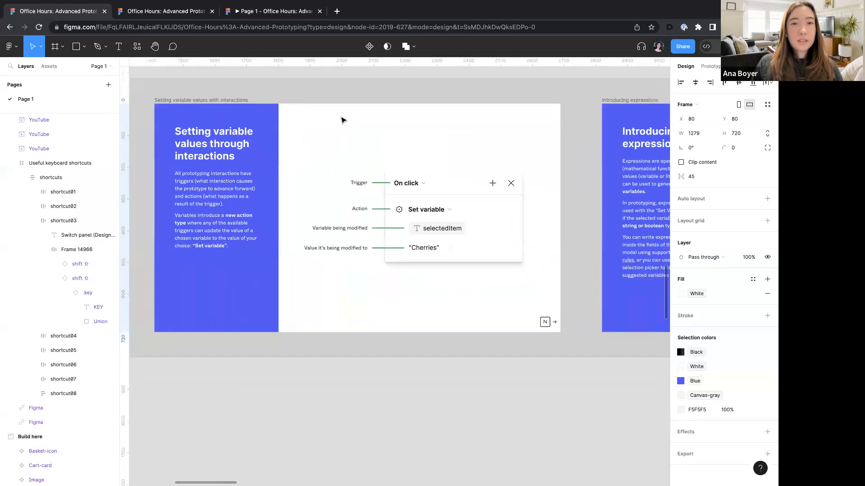
left_click(193, 101)
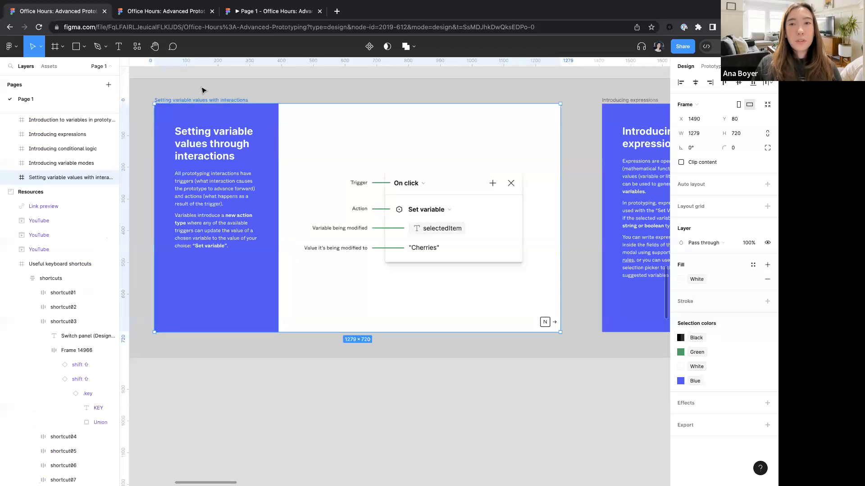
key("shift+2")
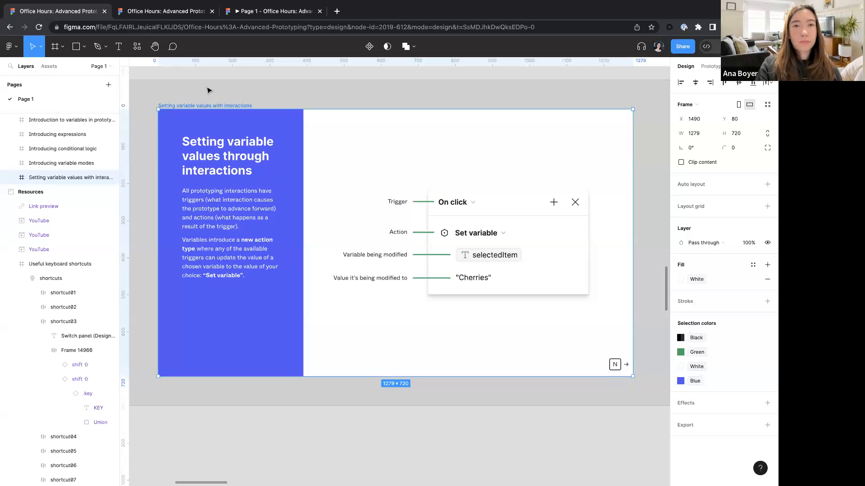
- Step through the expressions, conditional logic and variable modes slides, inspecting the variable modes tables up close
key("n")
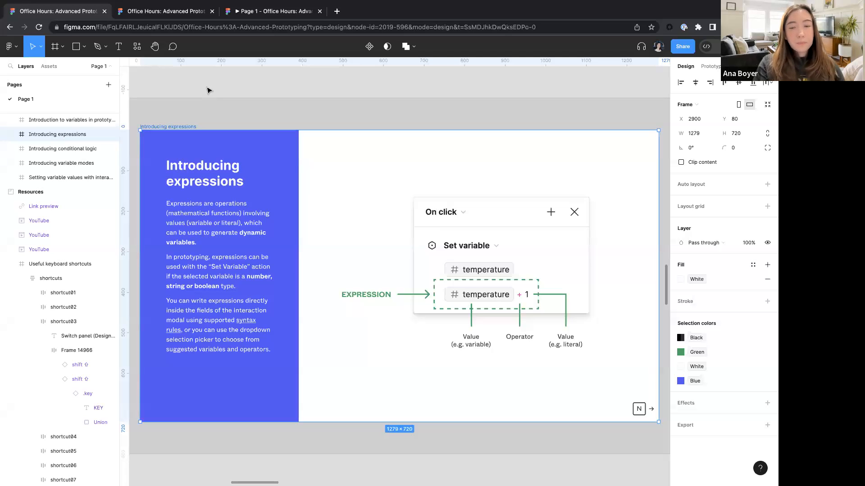
key("n")
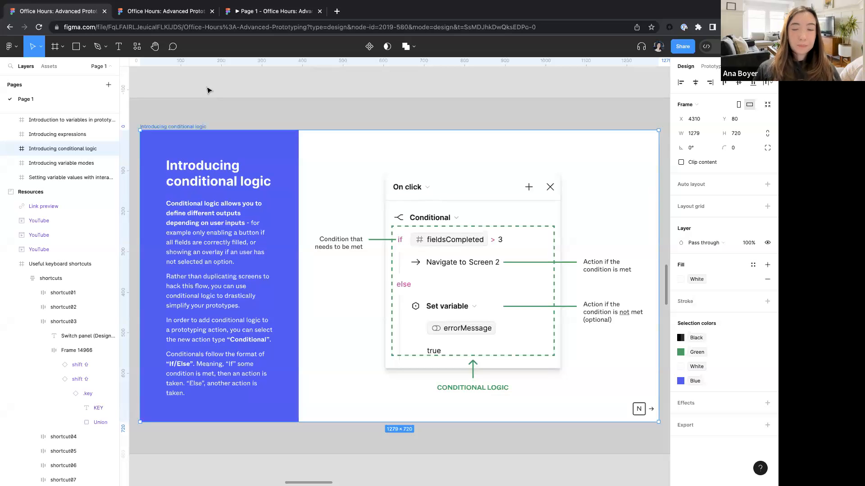
key("n")
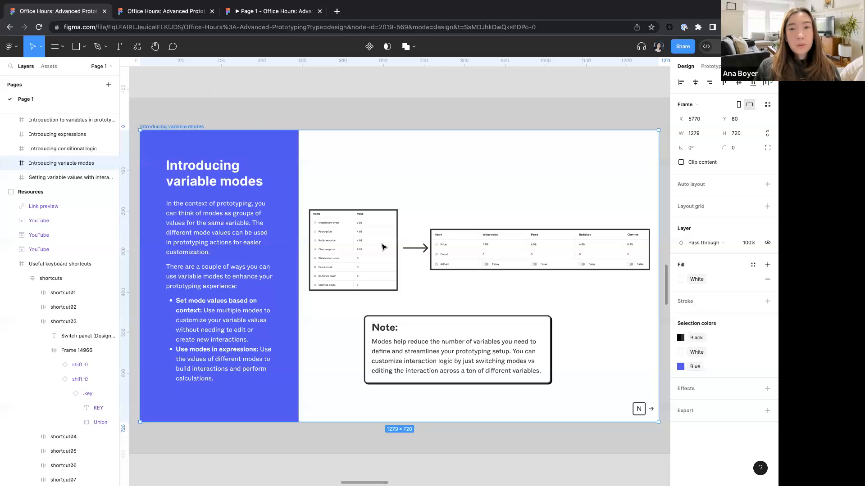
scroll(544, 269, "up", 2)
scroll(544, 270, "right", 3)
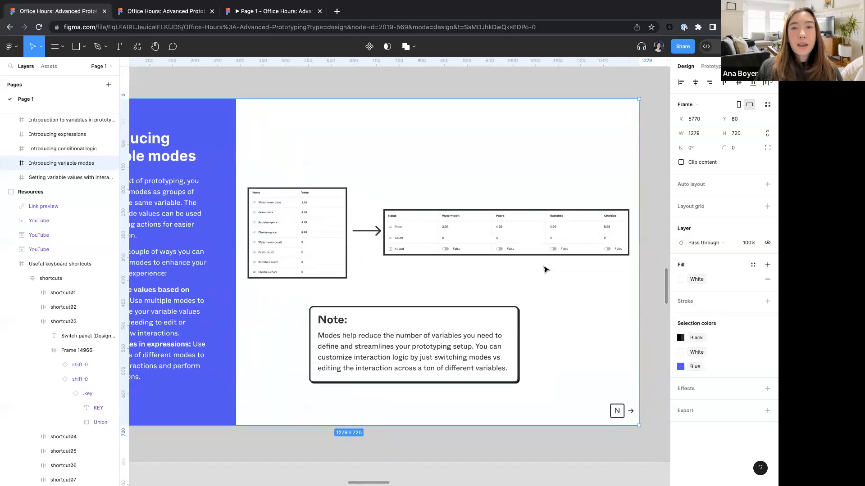
scroll(387, 223, "up", 3)
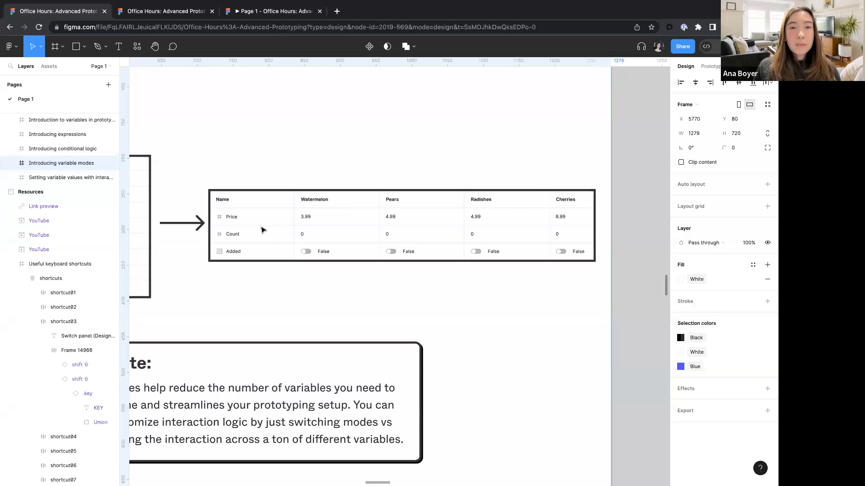
scroll(261, 229, "left", 5)
scroll(261, 207, "up", 3)
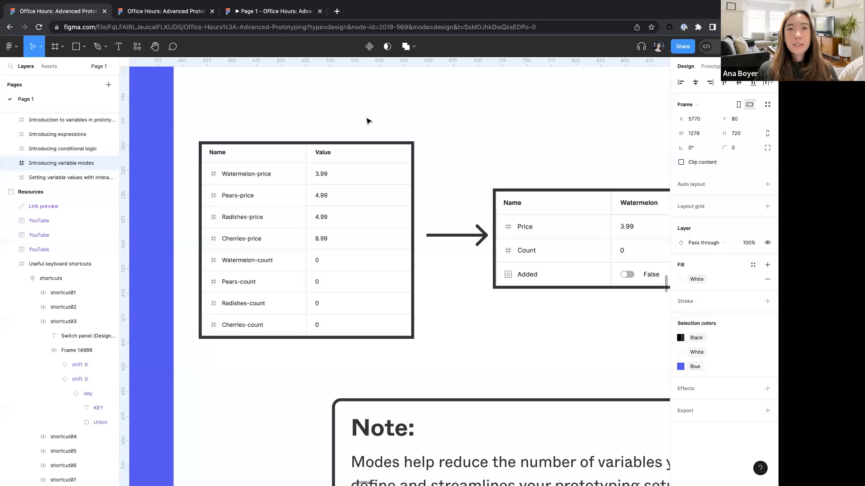
scroll(367, 120, "right", 5)
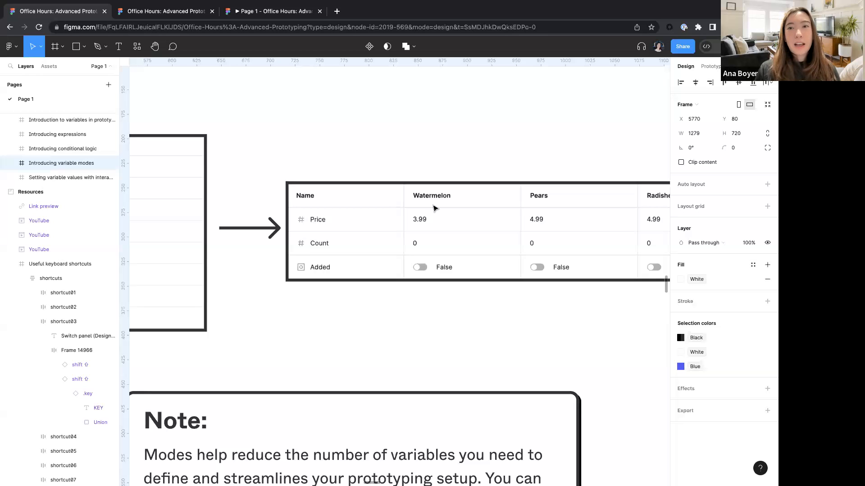
scroll(434, 206, "right", 3)
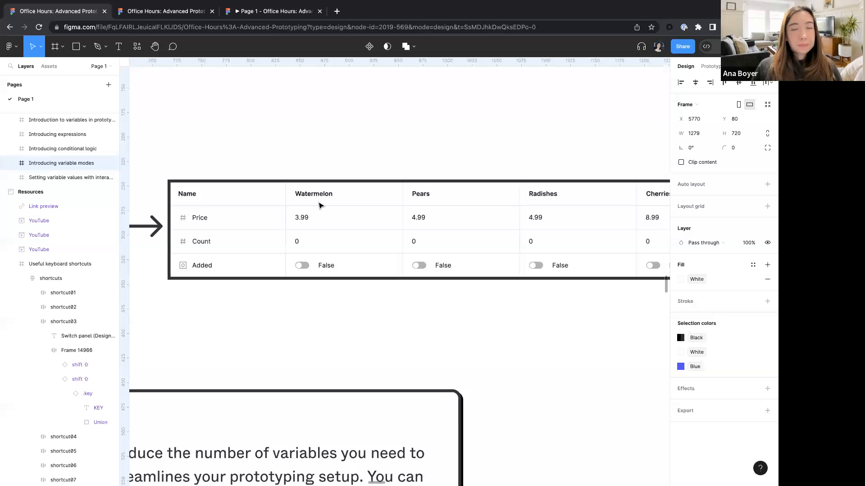
key("n")
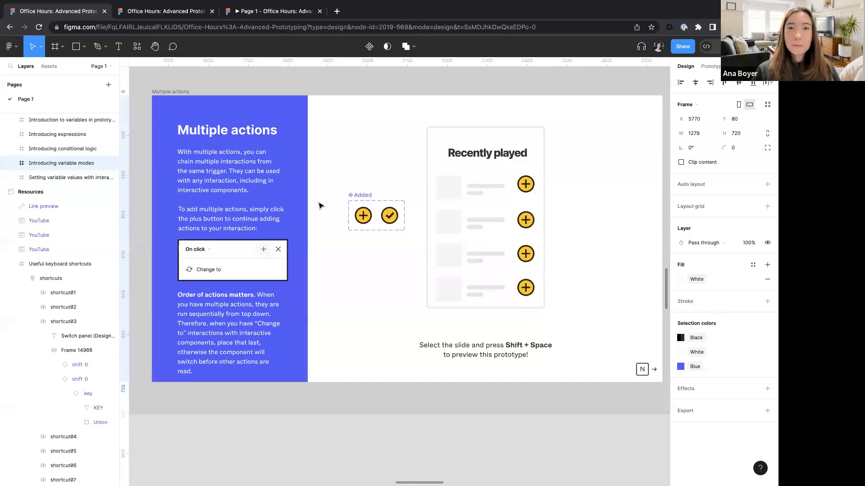
- Inspect the Added component's variants in the Prototype panel and open the plus icon's Change to click interaction
scroll(382, 203, "up", 5, "ctrl")
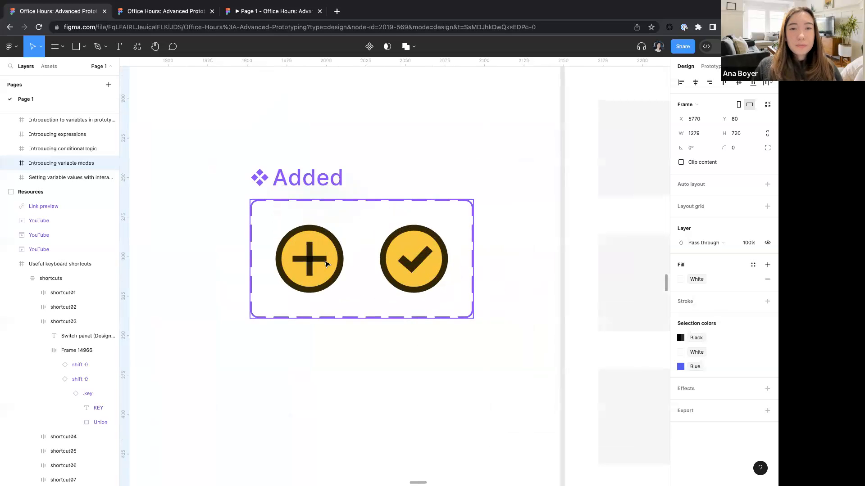
key("shift+e")
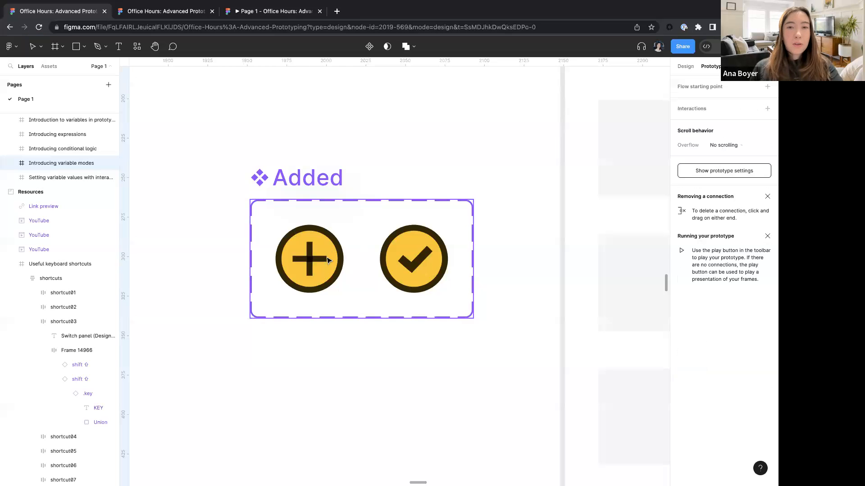
left_click(338, 263)
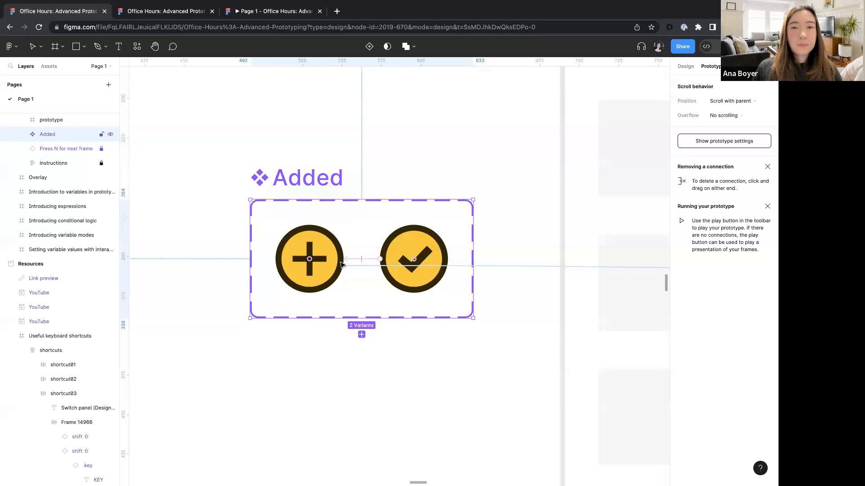
left_click(341, 263)
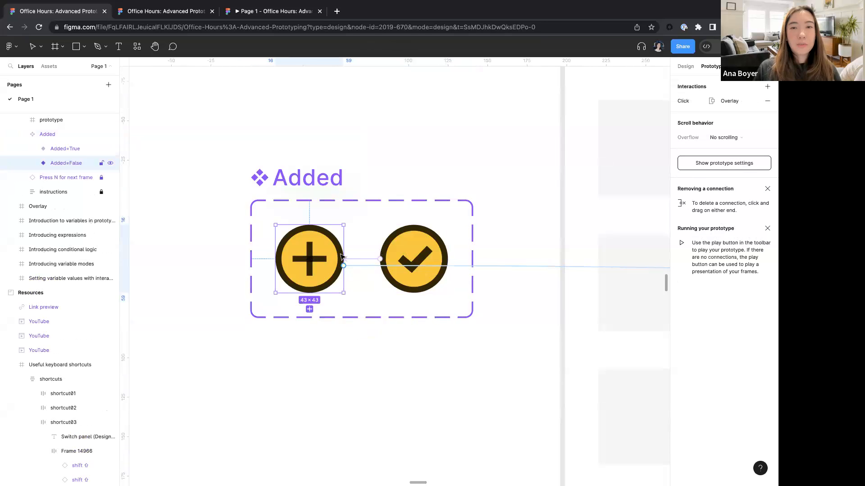
left_click(364, 263)
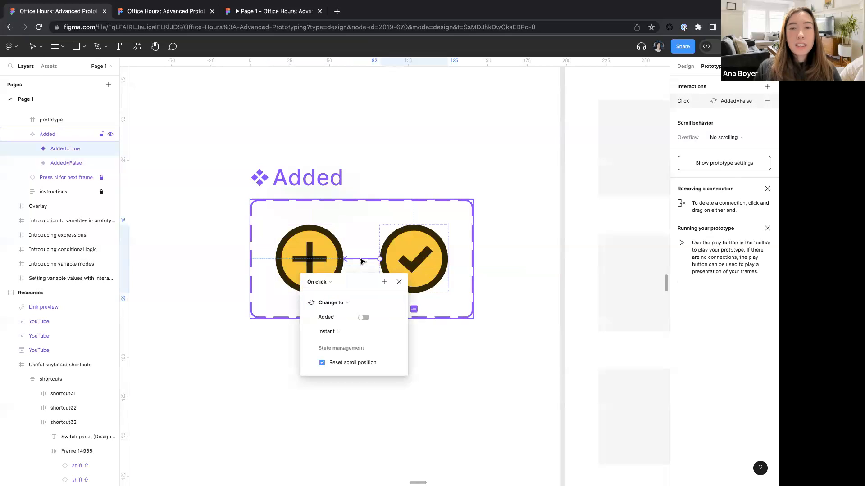
- Open the list of actions that can be added to the On click interaction, then dismiss it
left_click(384, 282)
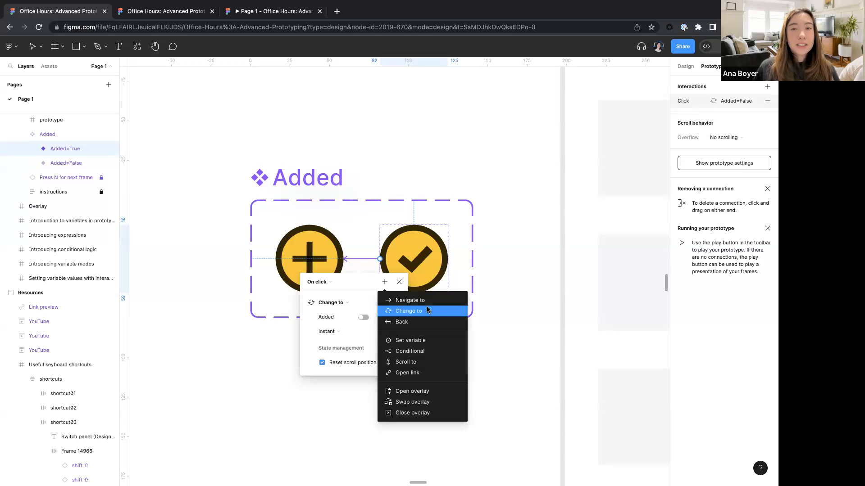
left_click(503, 301)
scroll(503, 301, "down", 5)
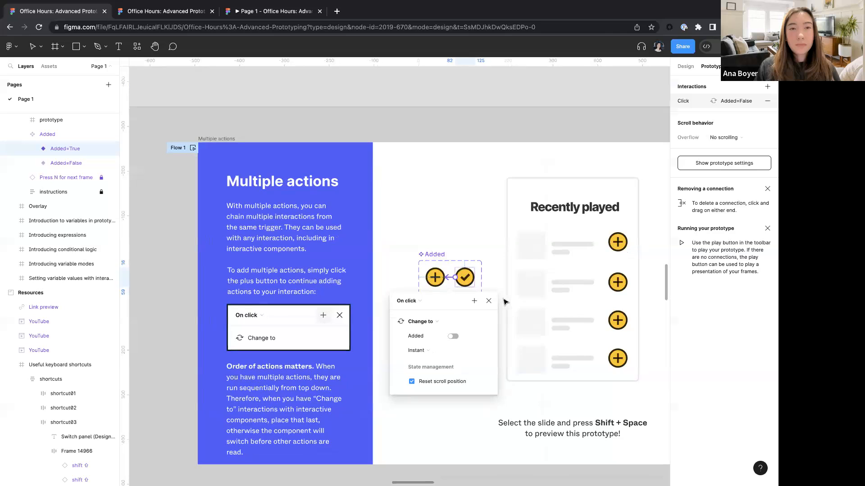
- Zoom out over the slides and advance to the Bringing it together frame, selecting it
left_click(465, 112)
scroll(465, 112, "down", 2)
scroll(465, 112, "down", 1)
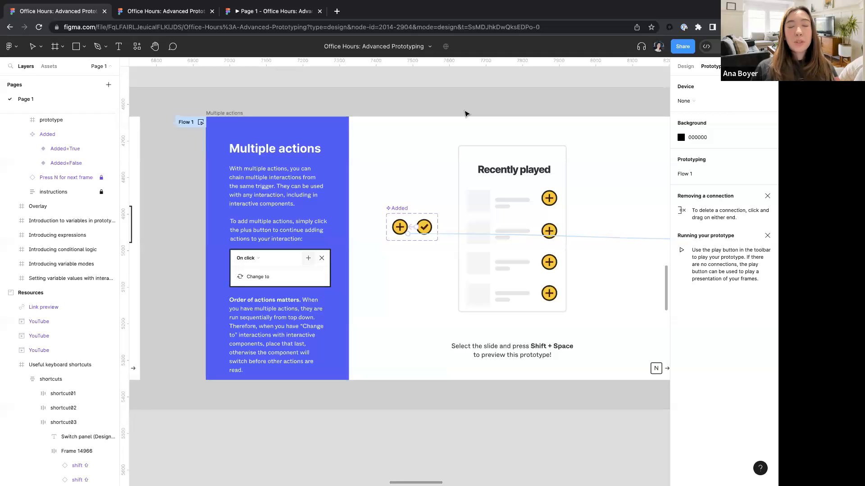
scroll(465, 112, "down", 5)
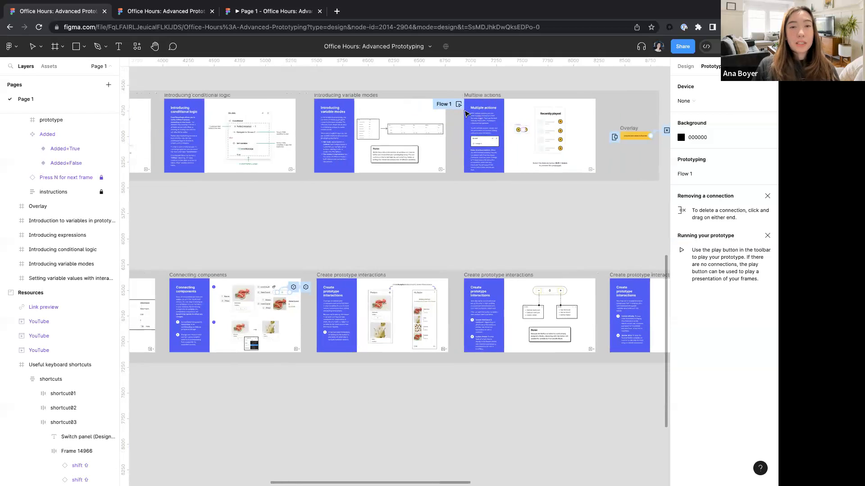
key("n")
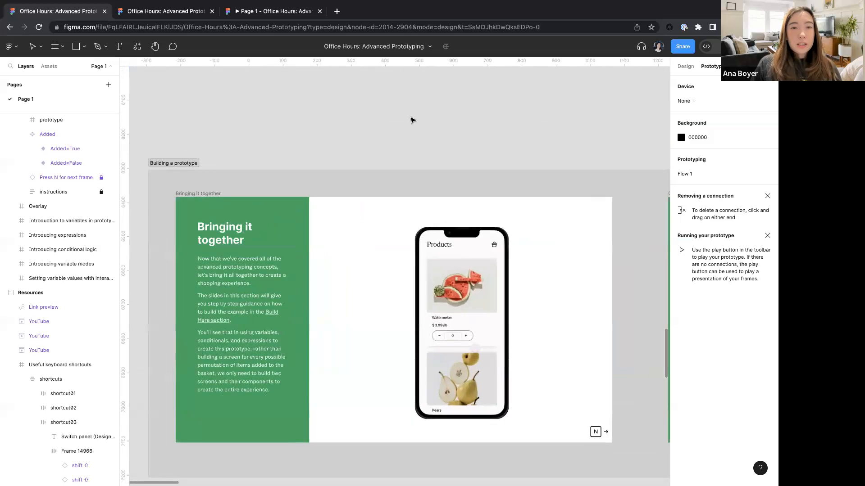
left_click(196, 141)
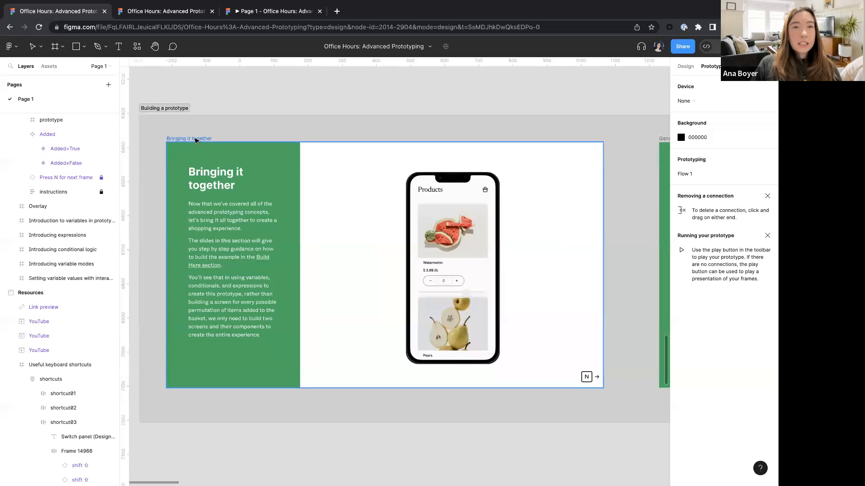
- Preview the Bringing it together prototype in an enlarged preview window, then close the preview
key("shift+space")
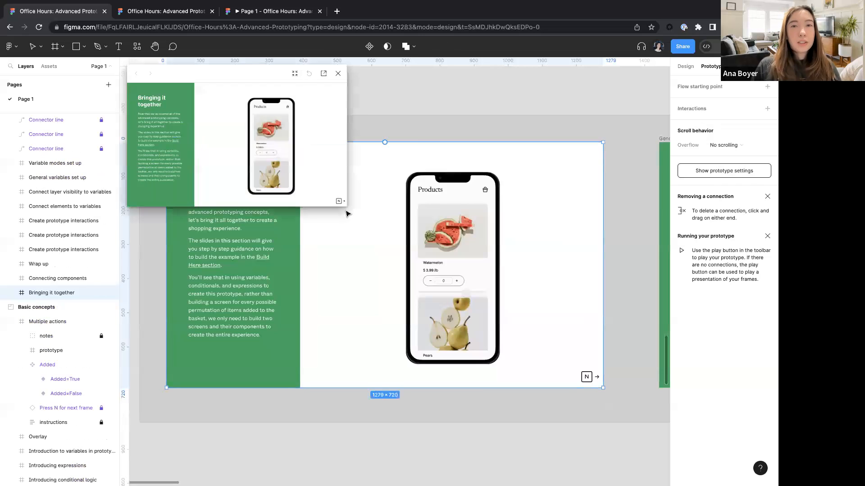
left_click_drag(341, 202, 653, 471)
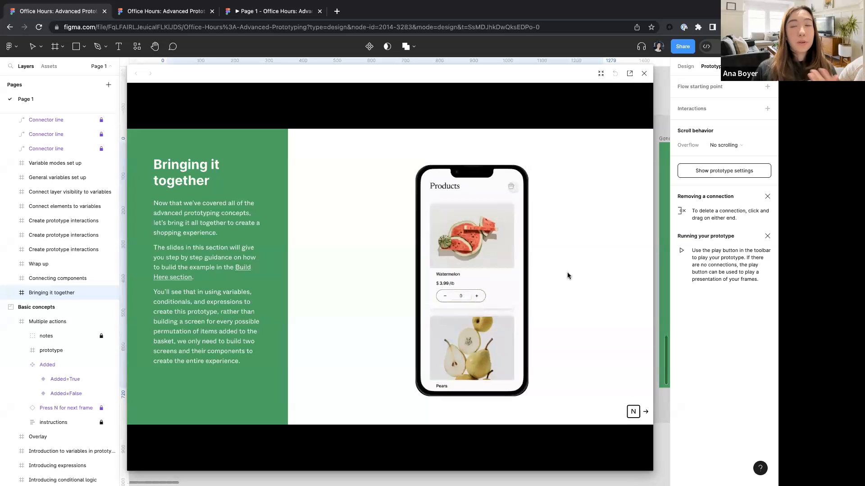
left_click(644, 73)
- Browse the Build here section's components and the Products and Basket screens up close
scroll(406, 234, "down", 3)
scroll(407, 234, "down", 5)
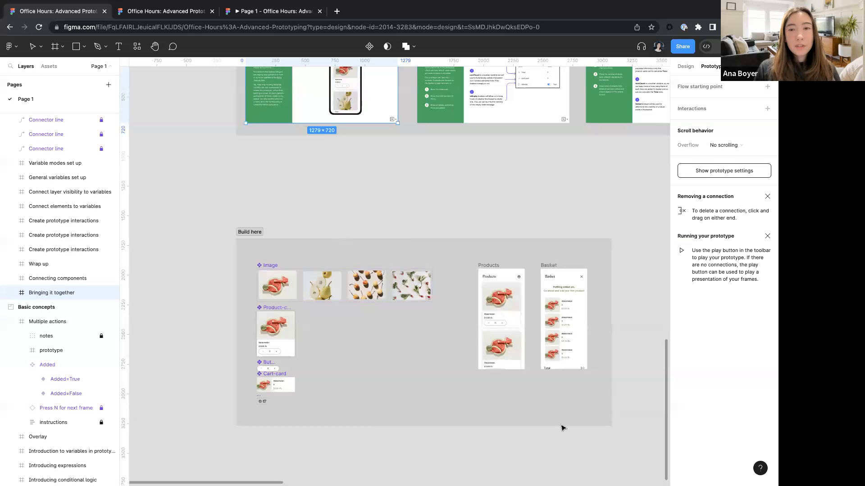
scroll(396, 408, "down", 2)
scroll(397, 408, "right", 1)
scroll(562, 285, "up", 5)
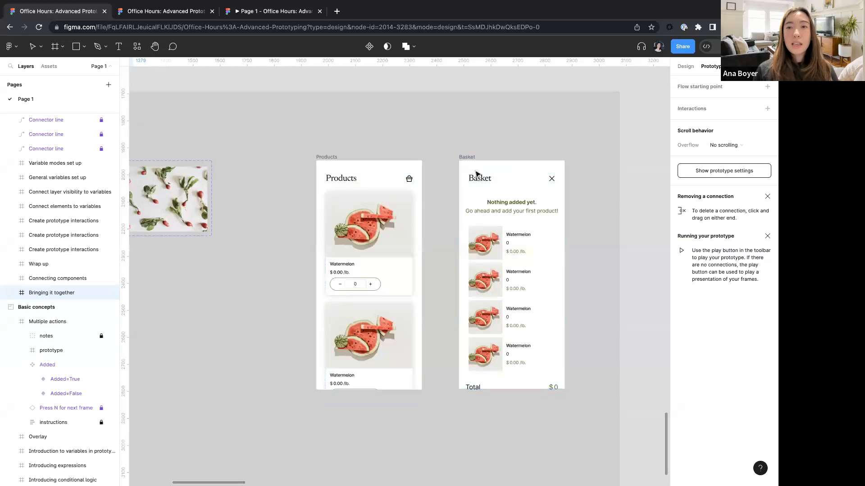
scroll(467, 167, "down", 3)
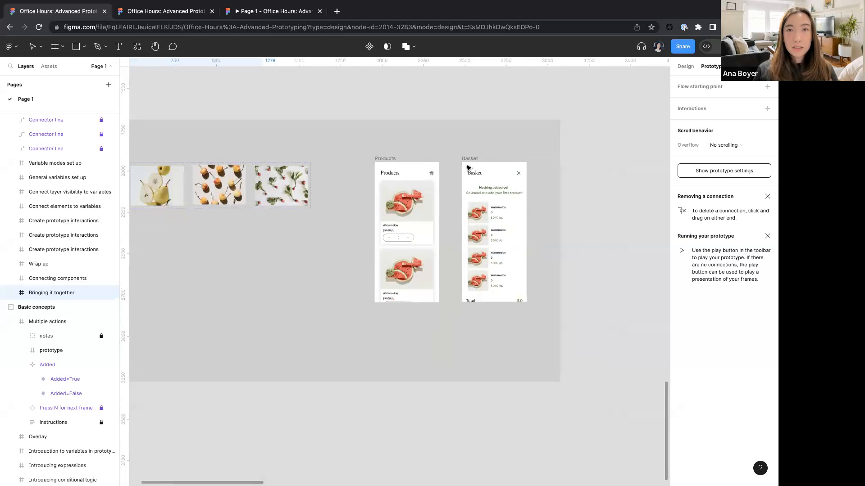
scroll(466, 167, "left", 10)
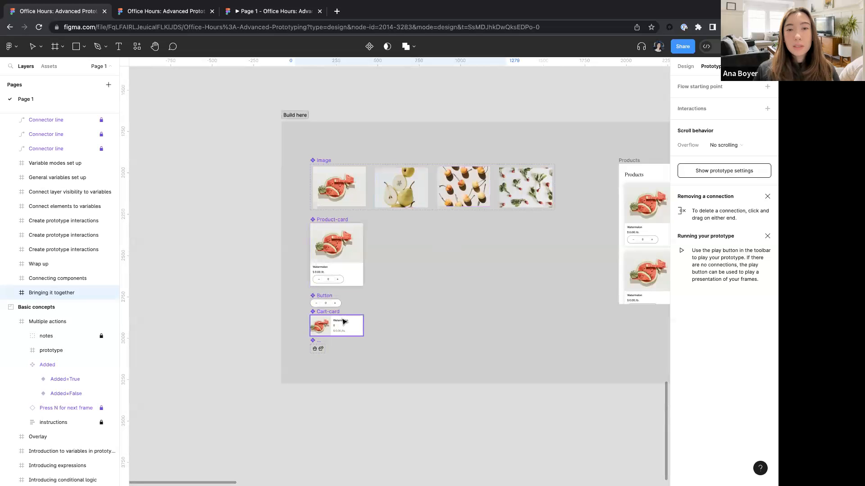
scroll(392, 295, "up", 3)
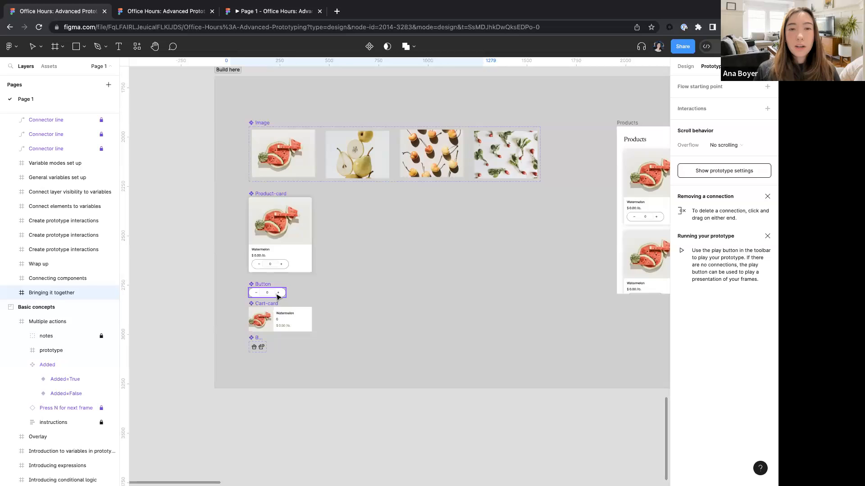
scroll(278, 297, "up", 5)
scroll(252, 270, "down", 3)
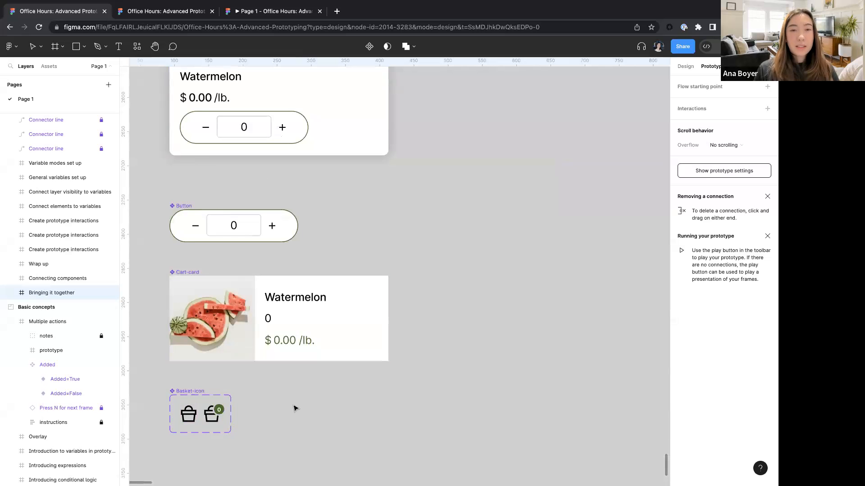
scroll(294, 408, "down", 5)
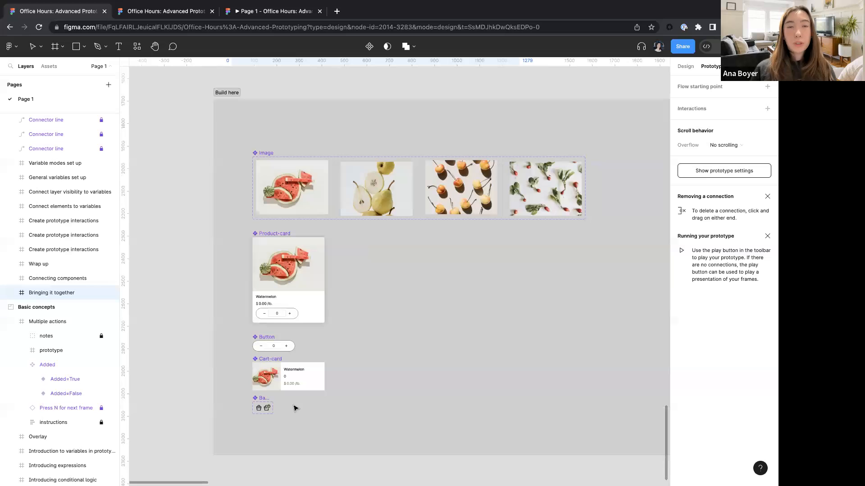
scroll(405, 330, "down", 5)
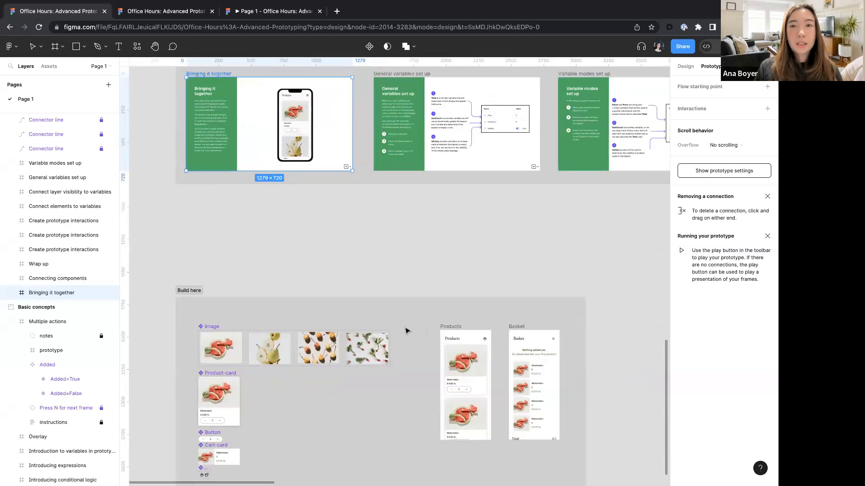
scroll(279, 245, "up", 1)
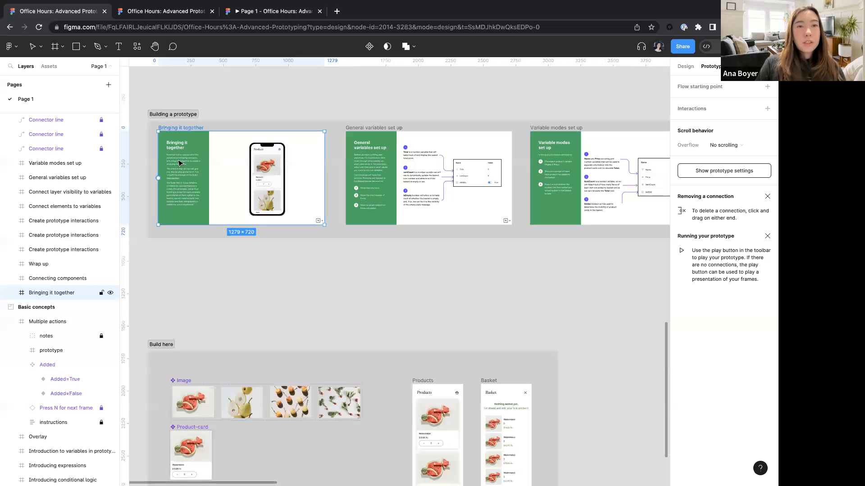
scroll(180, 163, "up", 5)
scroll(179, 163, "up", 2)
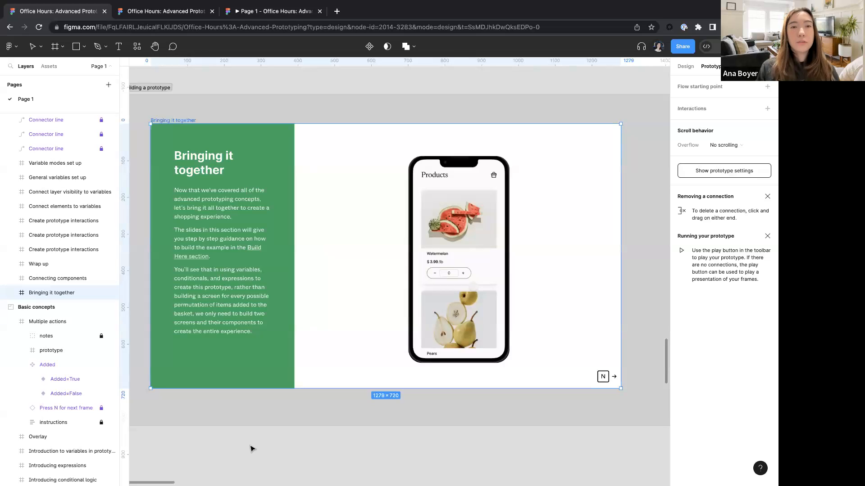
- Select the Bringing it together frame and advance to the General variables set up slide
left_click(251, 449)
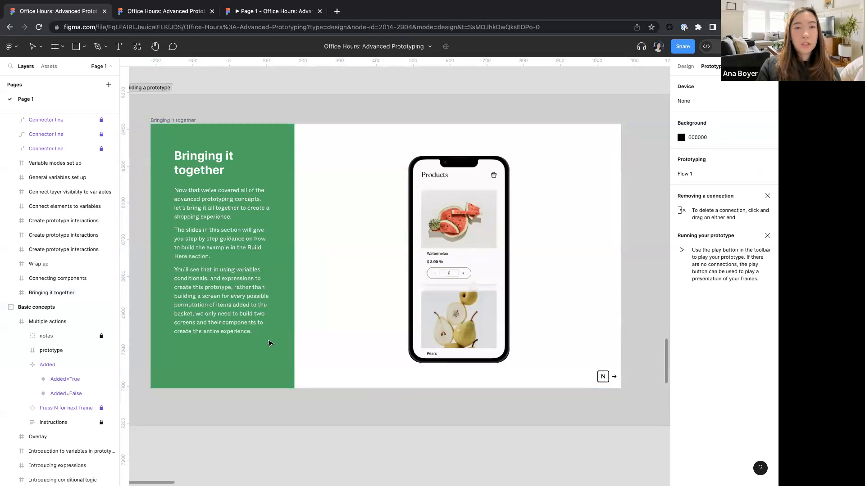
left_click(189, 120)
key("n")
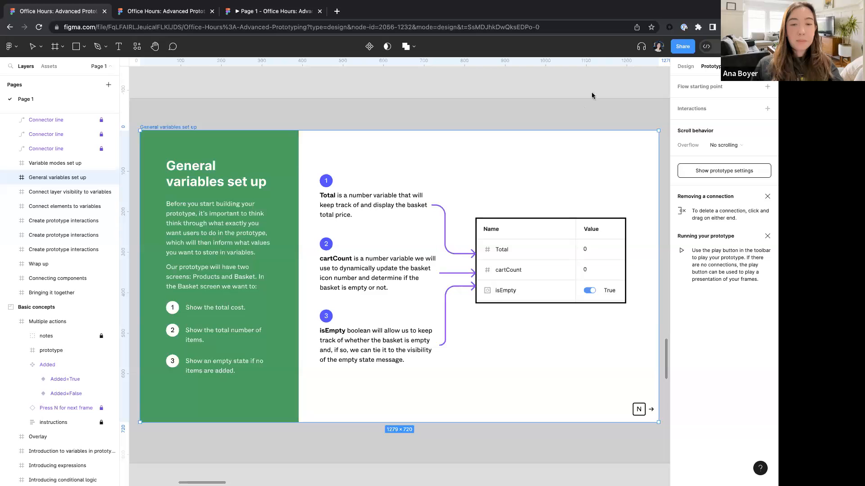
- Open the local variables and switch to the General Checkout collection to review its variables, then close the window
left_click(685, 67)
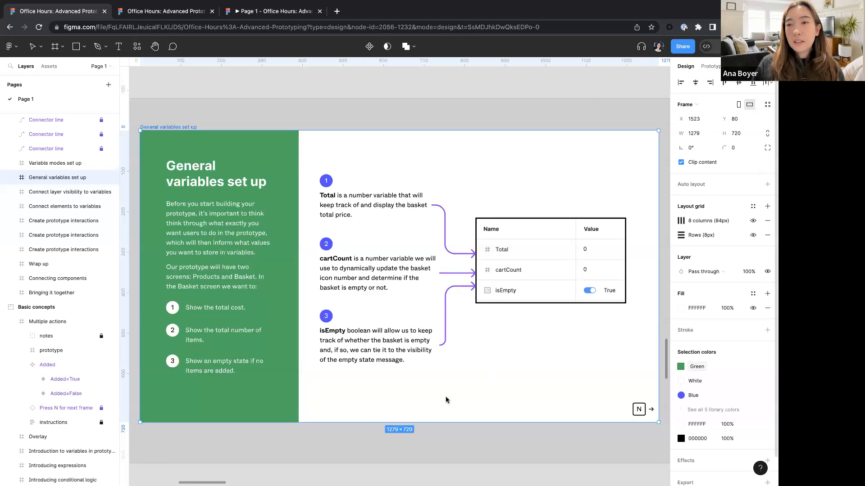
left_click(552, 84)
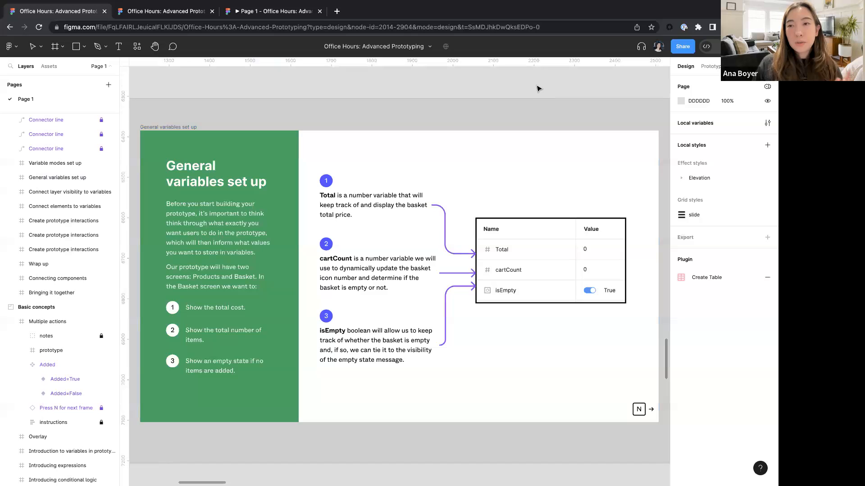
left_click(766, 124)
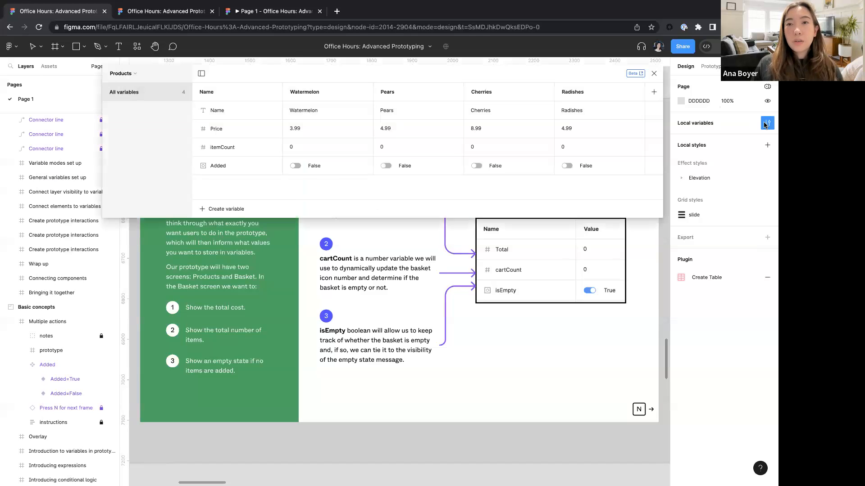
left_click(121, 74)
left_click(122, 103)
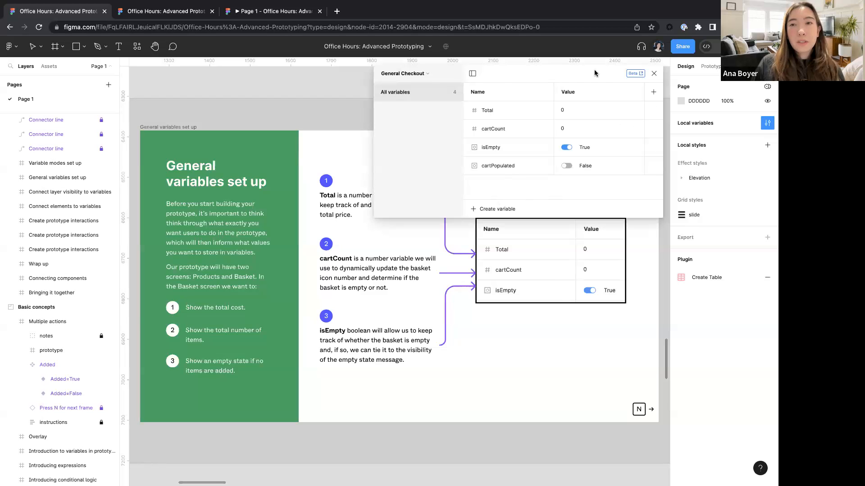
left_click(653, 73)
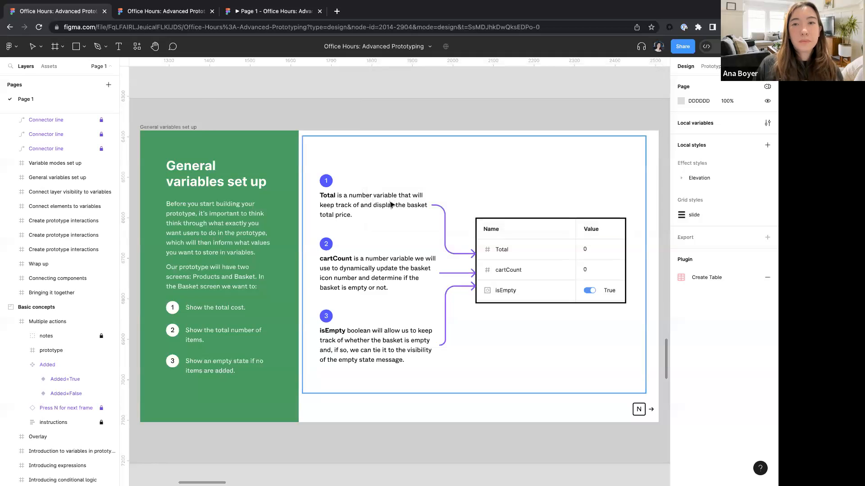
- Advance to the Variable modes set up slide and review the Products collection in the local variables window
key("n")
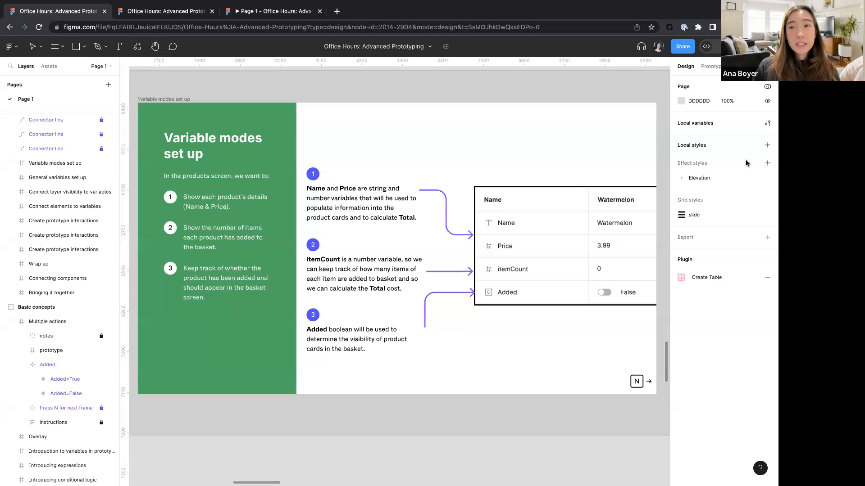
left_click(767, 122)
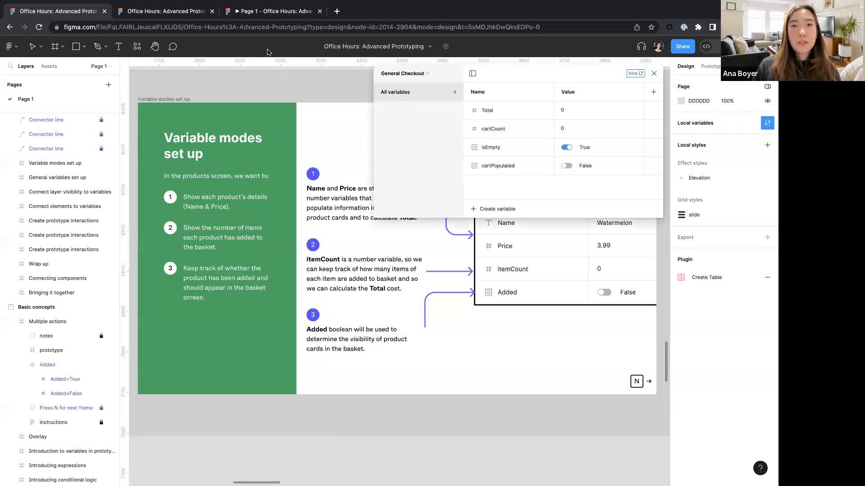
left_click(425, 74)
left_click(404, 113)
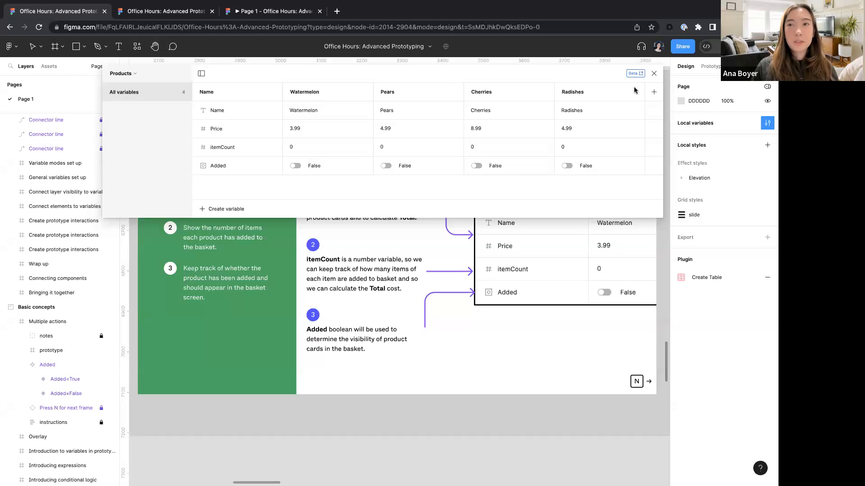
left_click(654, 75)
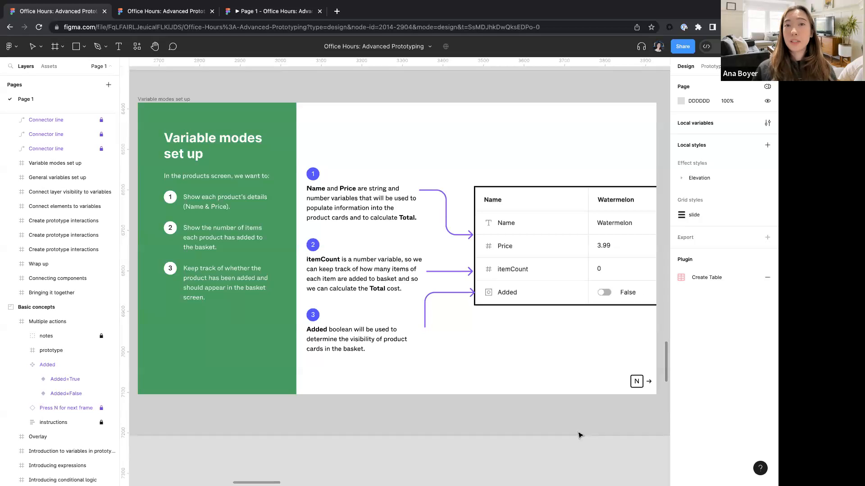
- Navigate to the Build here components and select the Product-card component, zooming in to examine it
scroll(580, 436, "down", 5)
scroll(579, 435, "down", 8)
scroll(580, 435, "left", 4)
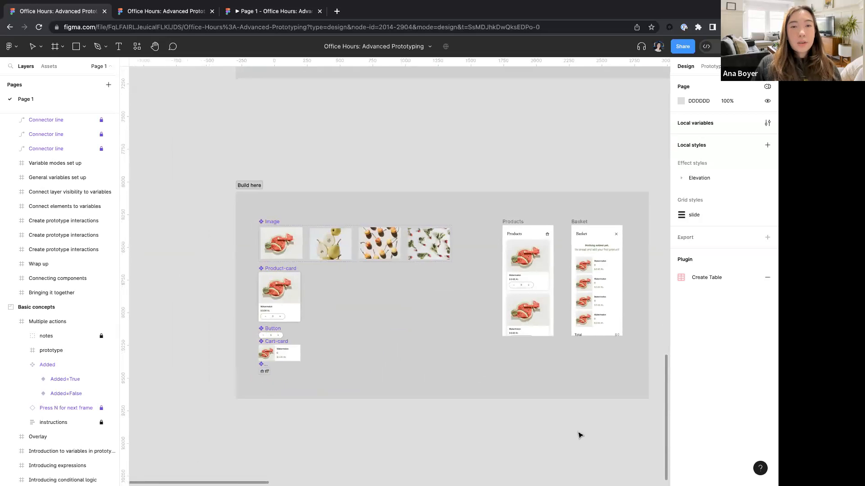
scroll(312, 263, "up", 5)
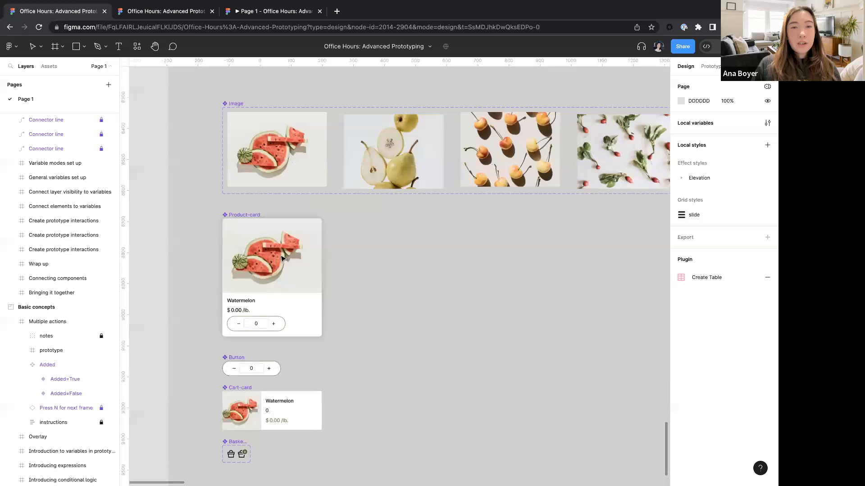
scroll(280, 259, "right", 3)
scroll(280, 259, "up", 2)
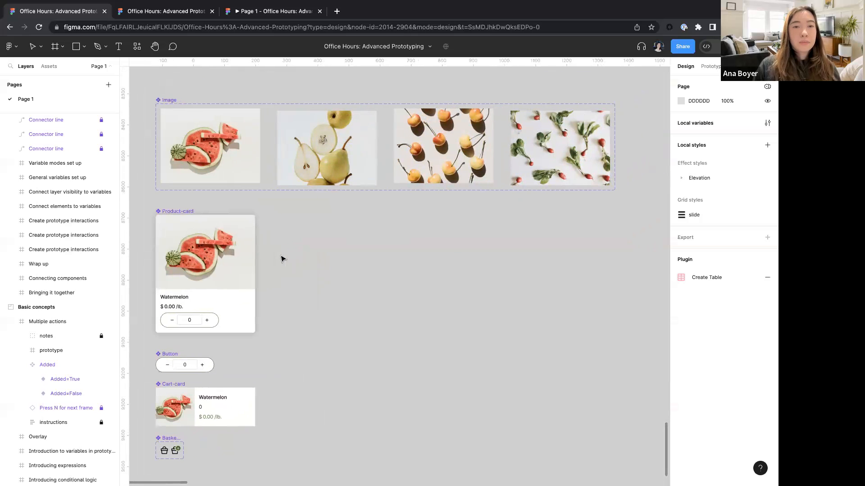
left_click(206, 253)
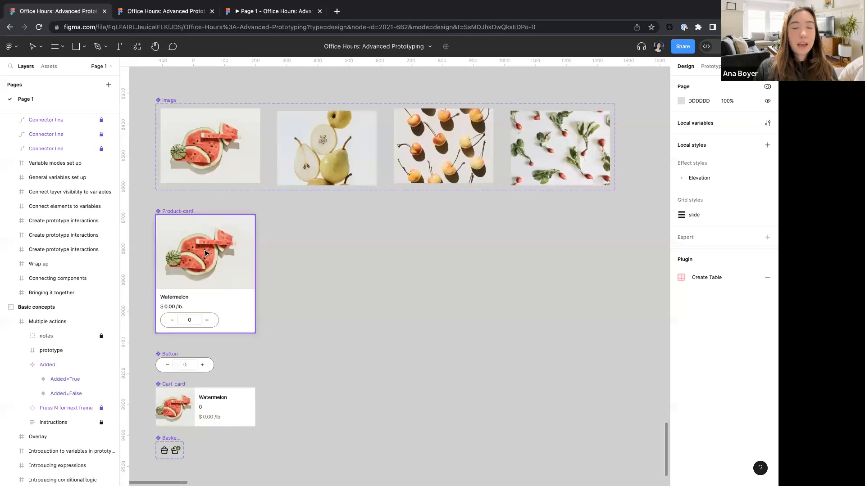
scroll(177, 282, "left", 2)
scroll(177, 282, "down", 2)
scroll(258, 251, "left", 3)
scroll(259, 250, "down", 2)
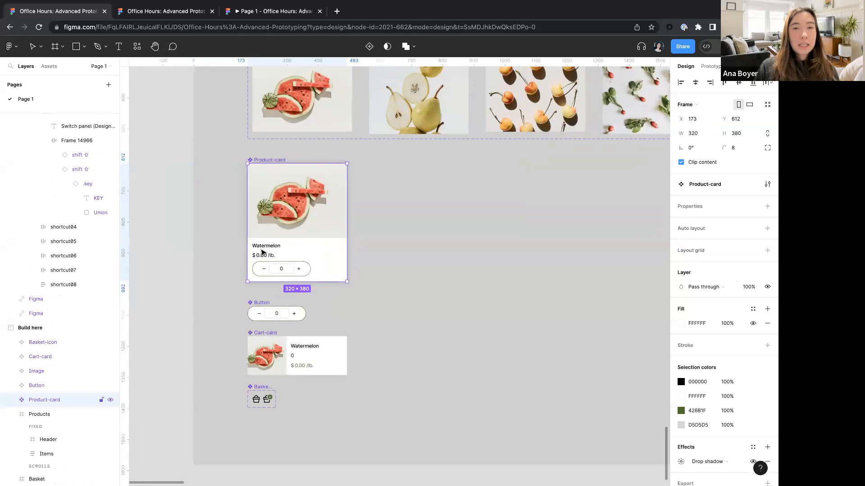
scroll(261, 252, "up", 10)
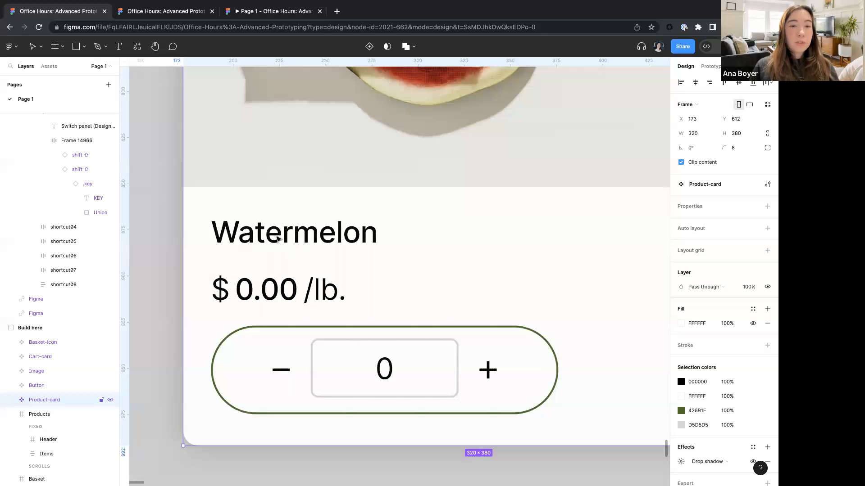
- Bind the Product-card's Watermelon name text to the Name variable from the Products collection
left_click(275, 234)
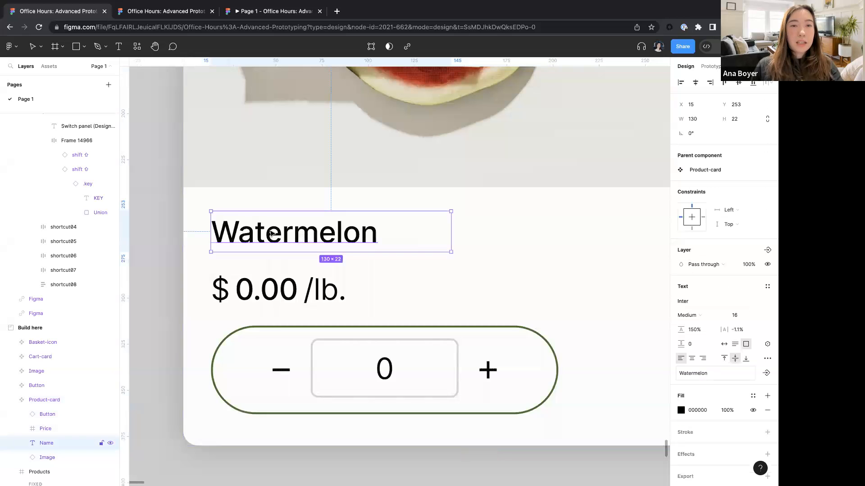
left_click(766, 345)
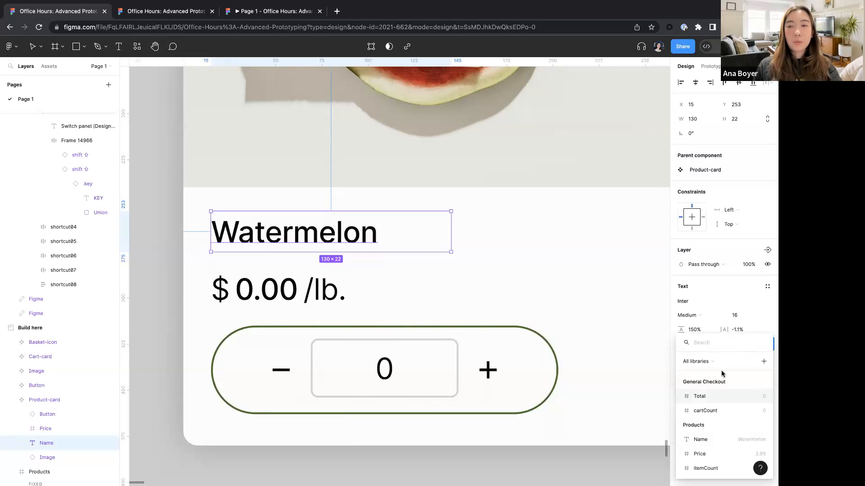
left_click(700, 440)
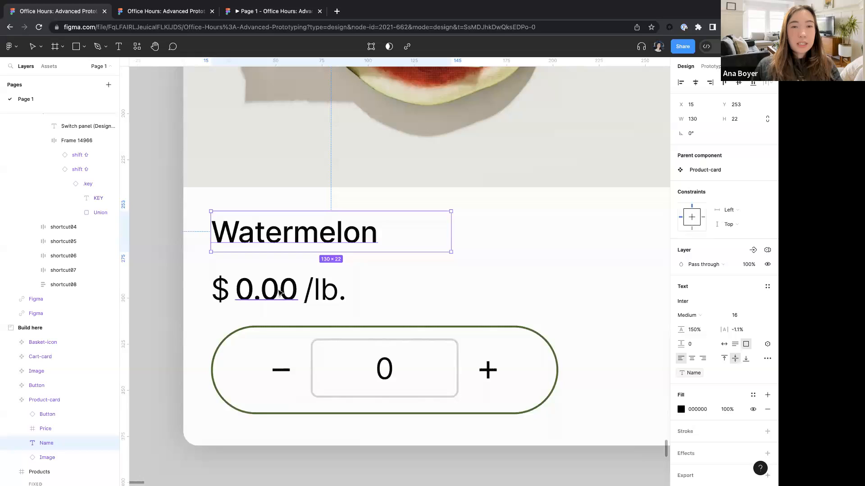
- Bind the Product-card's 0.00 price text to the Price variable
double_click(247, 288)
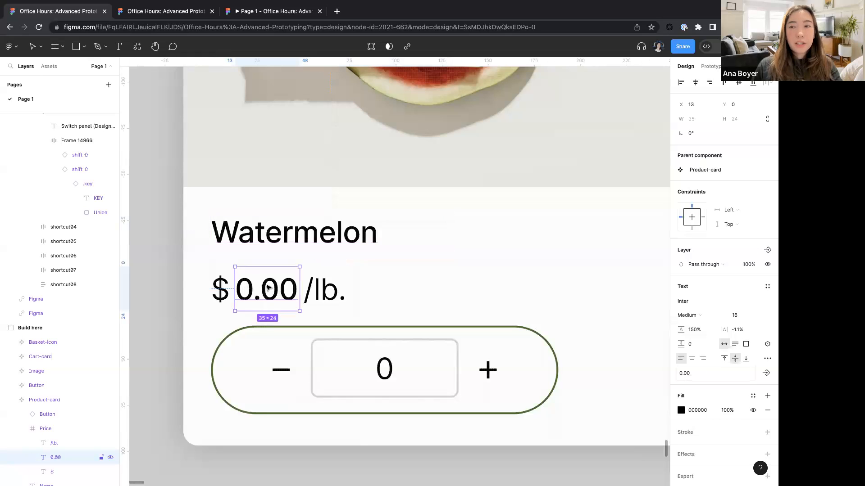
left_click(767, 345)
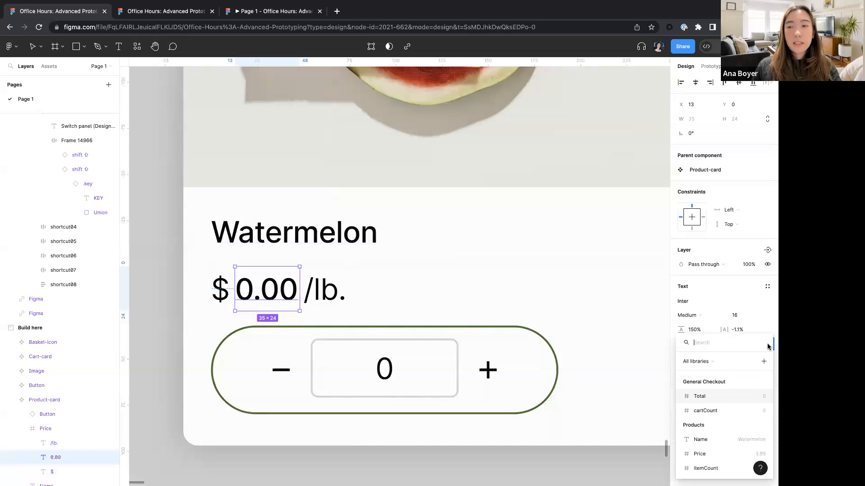
left_click(702, 454)
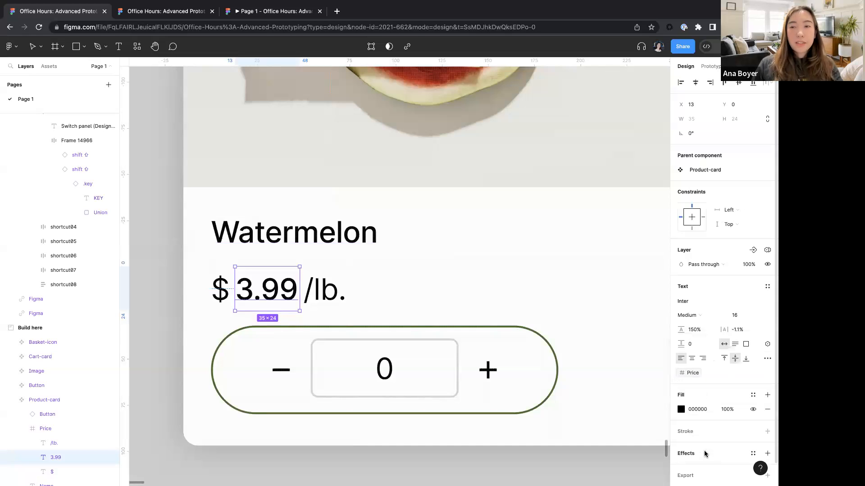
- Bind the Cart-card's Watermelon name text to the Name variable
left_click(618, 26)
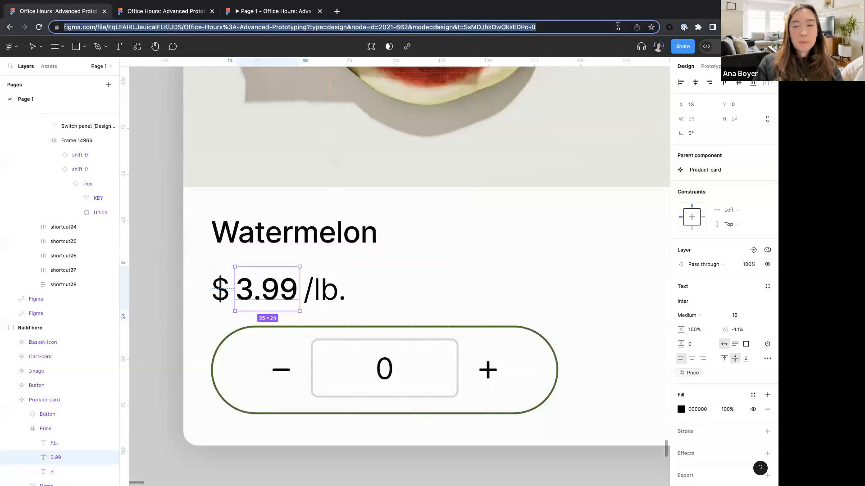
key("ctrl+plus")
key("ctrl+plus")
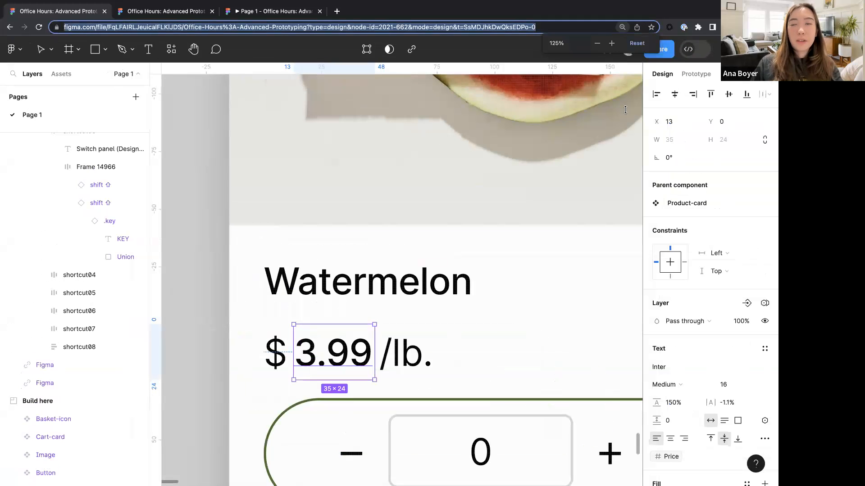
left_click(205, 228)
scroll(286, 264, "down", 5)
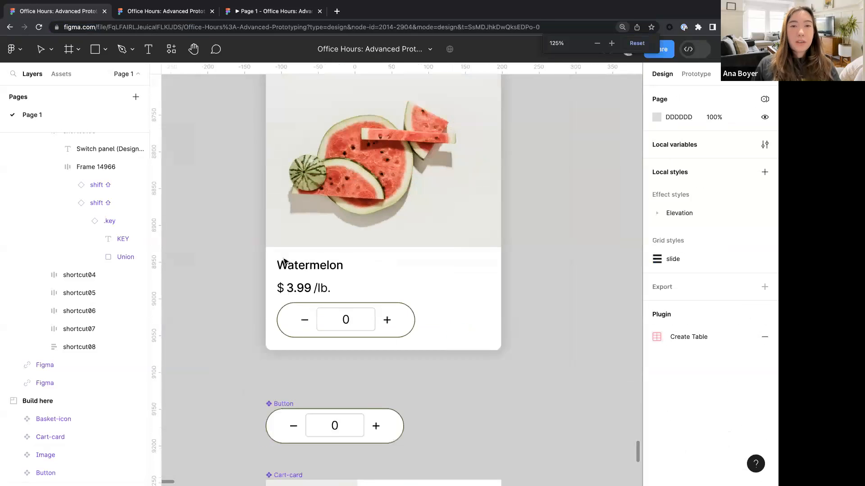
scroll(308, 277, "down", 5)
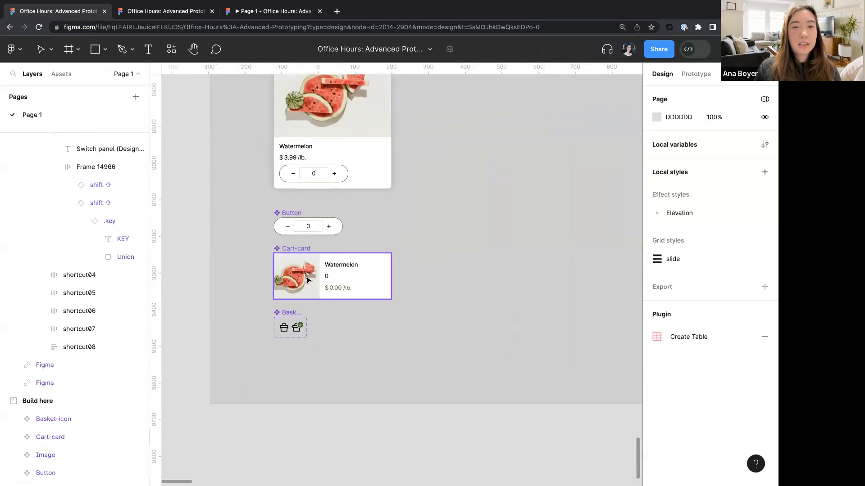
scroll(309, 280, "up", 3)
scroll(359, 267, "up", 3)
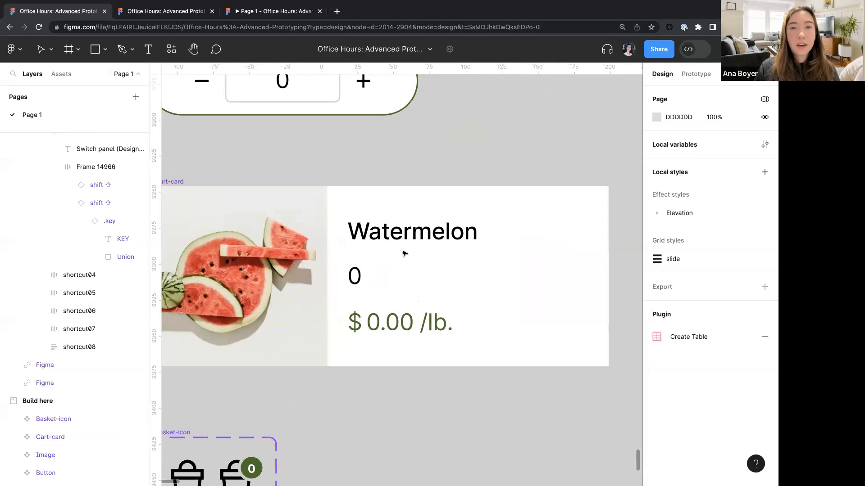
left_click(405, 238, "super")
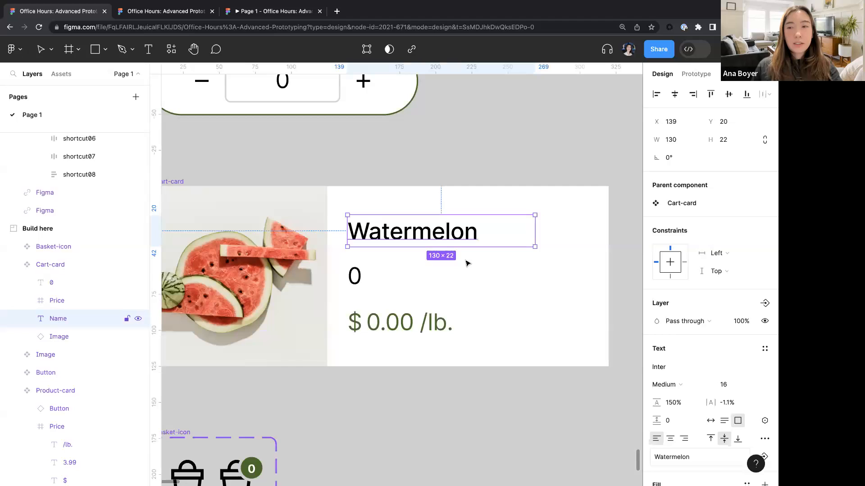
left_click(765, 421)
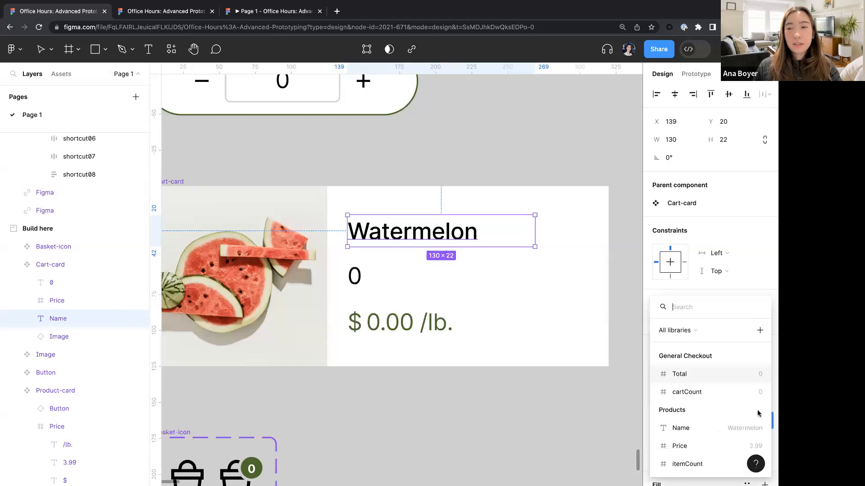
left_click(687, 430)
- Bind the Cart-card's quantity text to the itemCount variable
left_click(354, 276)
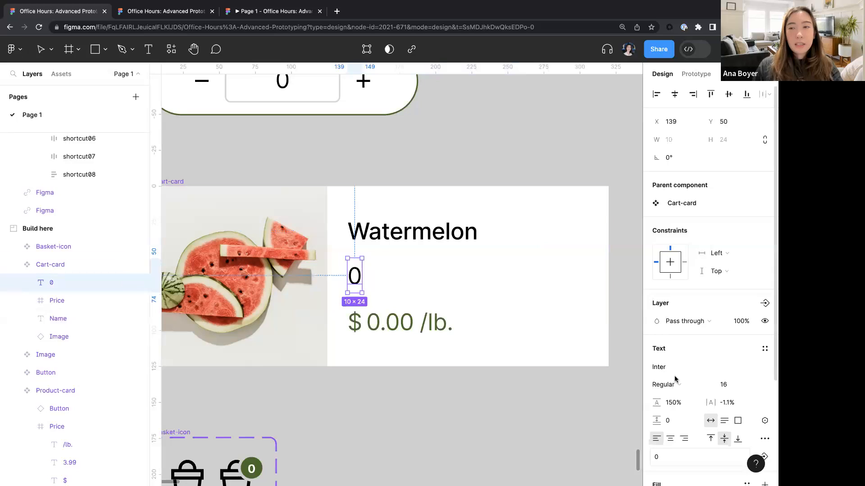
left_click(765, 420)
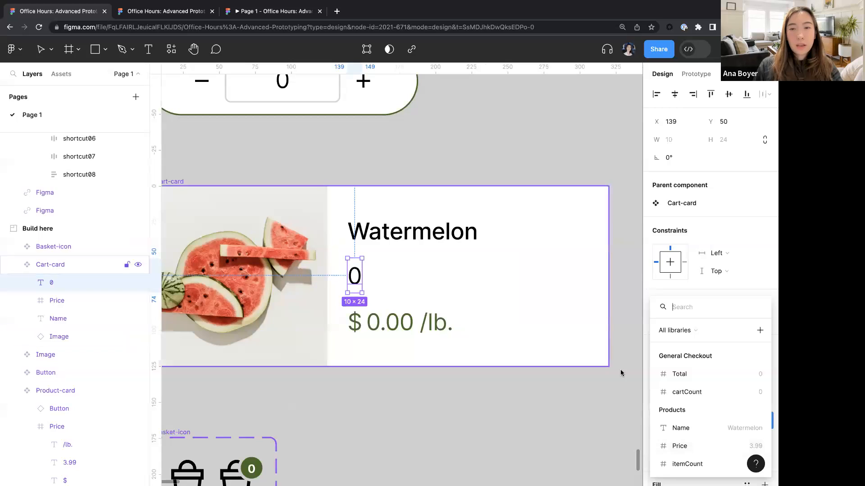
left_click(691, 465)
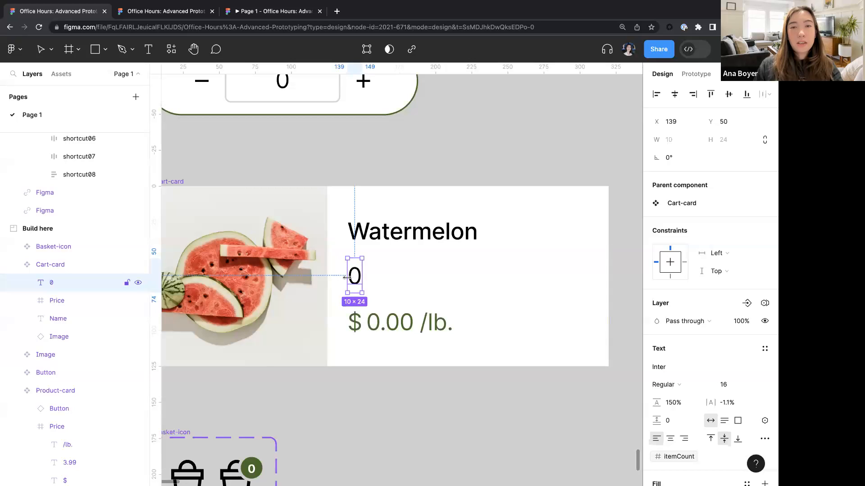
- Bind the Cart-card's 0.00 price text to the Price variable
left_click(401, 328)
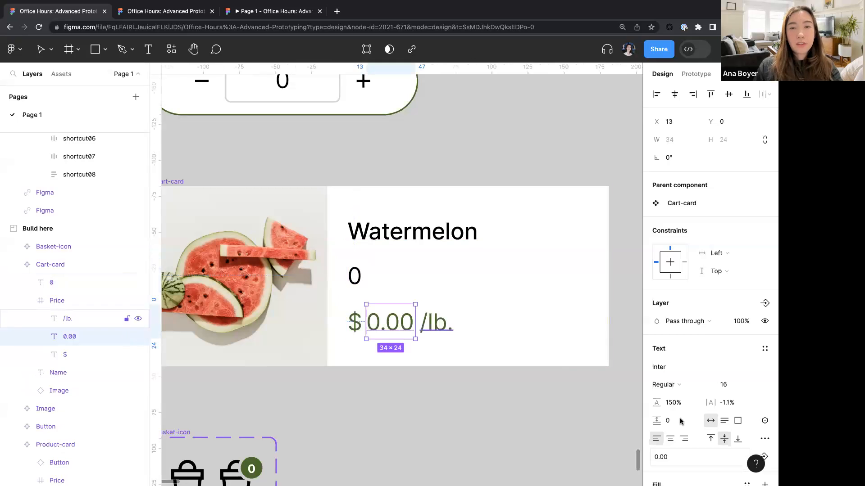
left_click(764, 420)
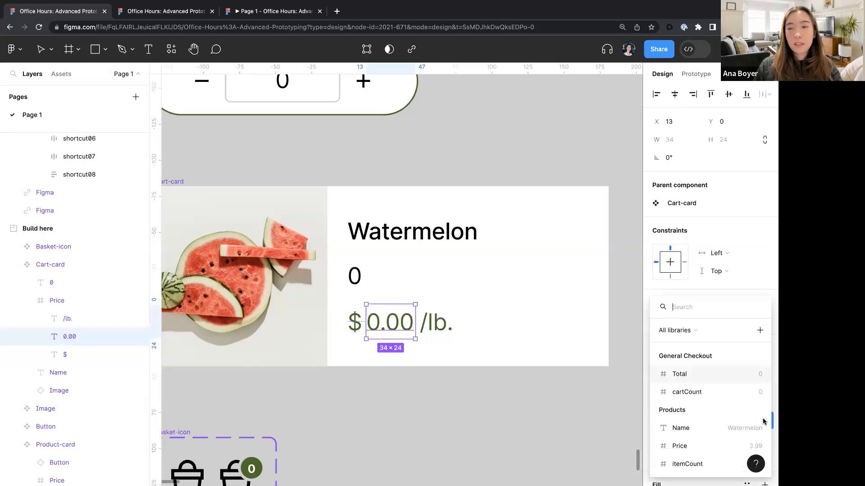
left_click(677, 445)
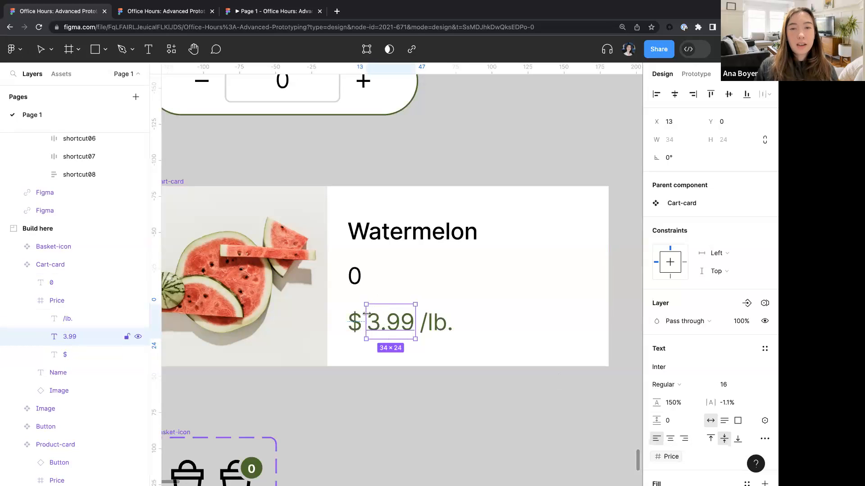
- Bind the Button component's Count text to the itemCount variable
scroll(430, 334, "down", 5)
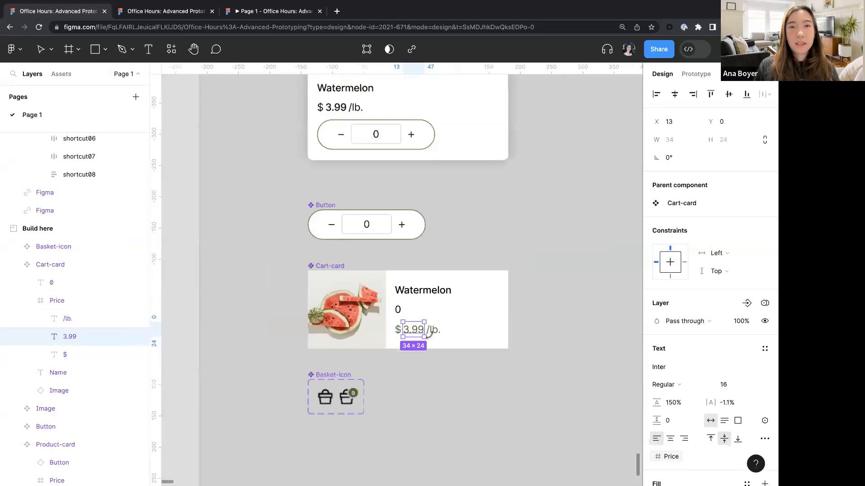
left_click(251, 363)
scroll(250, 363, "right", 4)
scroll(251, 364, "up", 2)
scroll(251, 363, "up", 2)
scroll(251, 363, "left", 2)
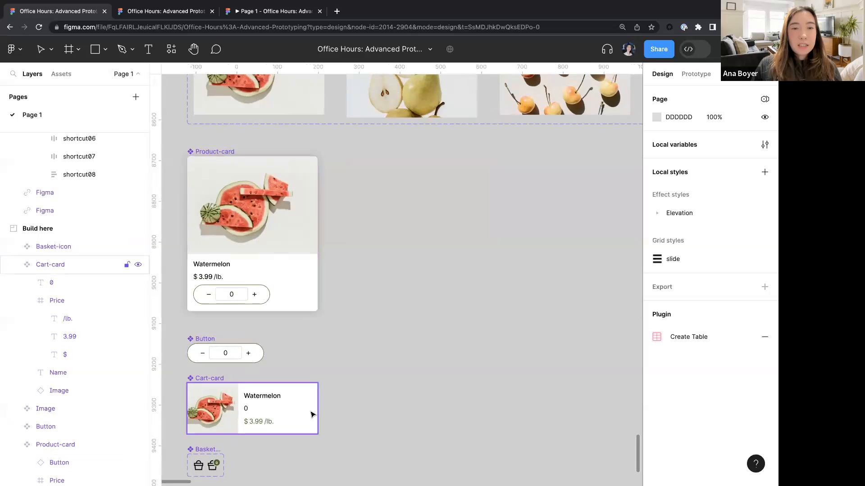
scroll(247, 261, "up", 4)
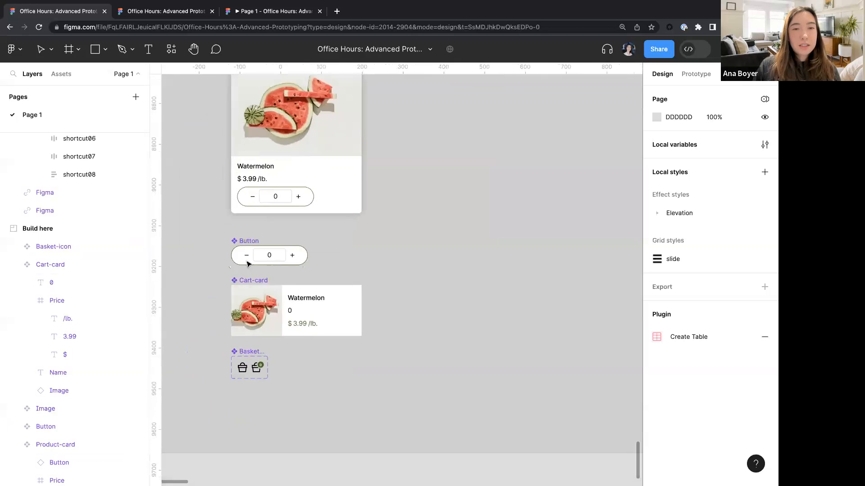
scroll(315, 274, "up", 3)
scroll(310, 293, "up", 4)
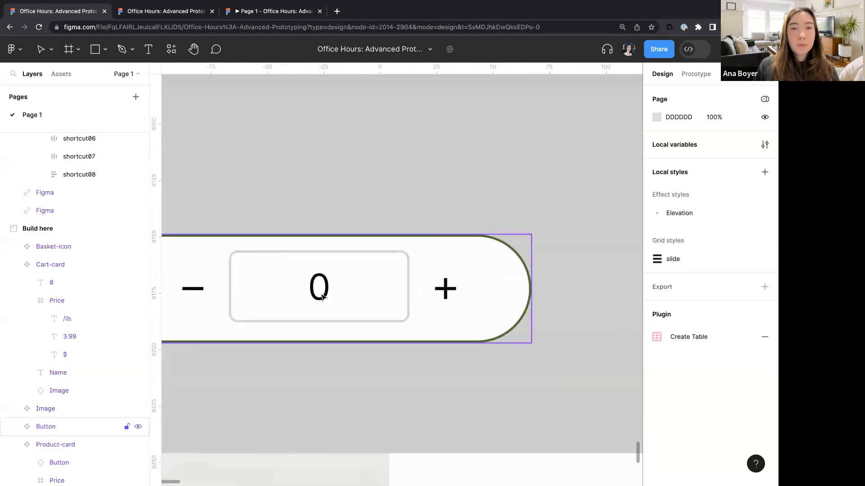
scroll(314, 295, "left", 1)
double_click(343, 289)
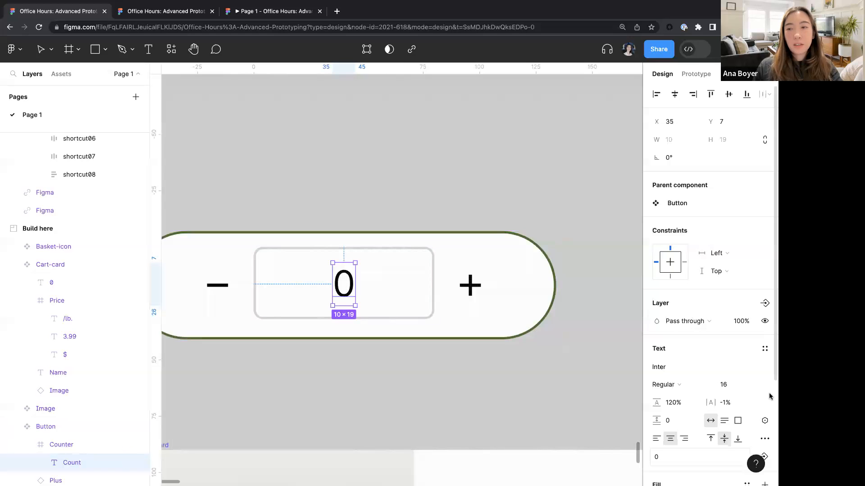
left_click(765, 420)
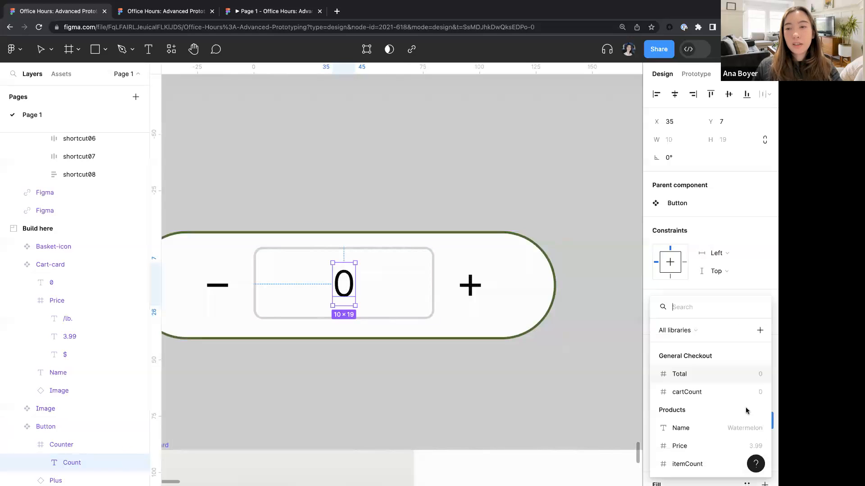
left_click(698, 464)
key("Escape")
- Bind the Basket-icon badge number to the cartCount variable from the General Checkout collection
scroll(575, 378, "down", 5)
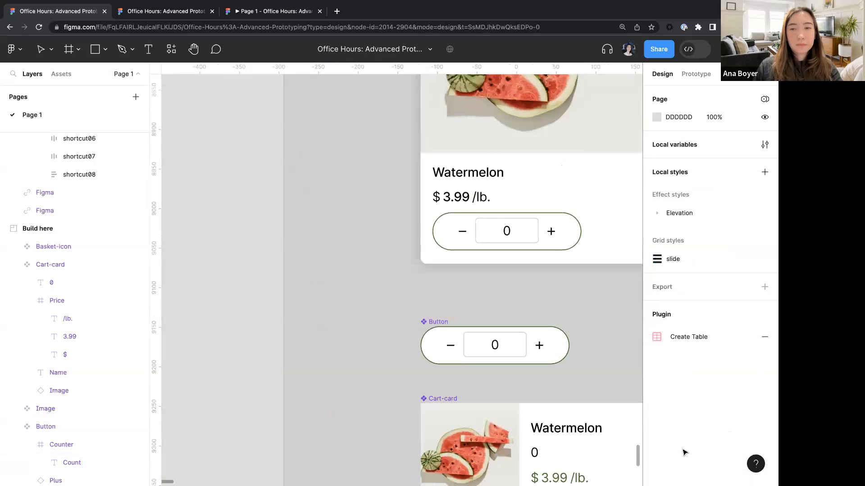
scroll(575, 379, "down", 5)
scroll(575, 378, "right", 4)
scroll(298, 355, "up", 5)
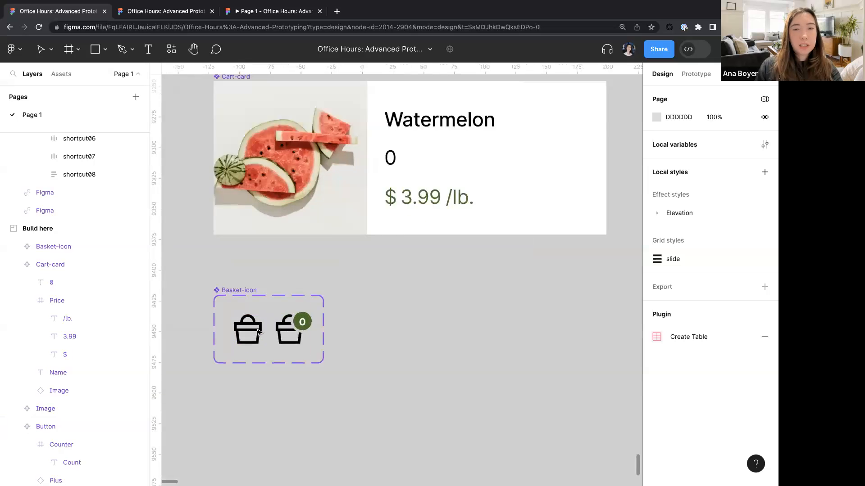
scroll(308, 333, "up", 5)
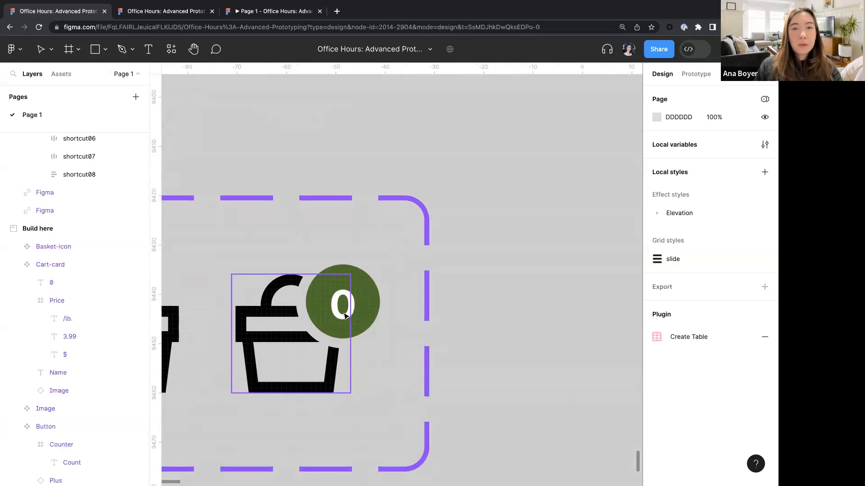
left_click(344, 316, "super")
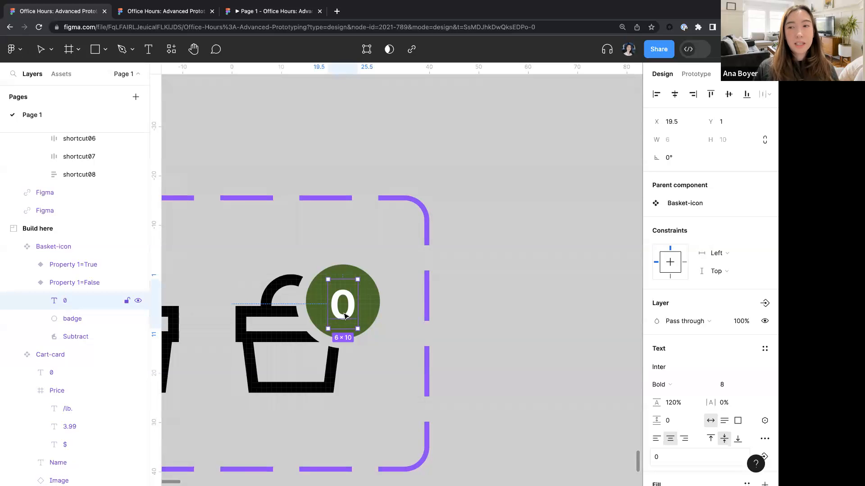
left_click(766, 421)
left_click(686, 393)
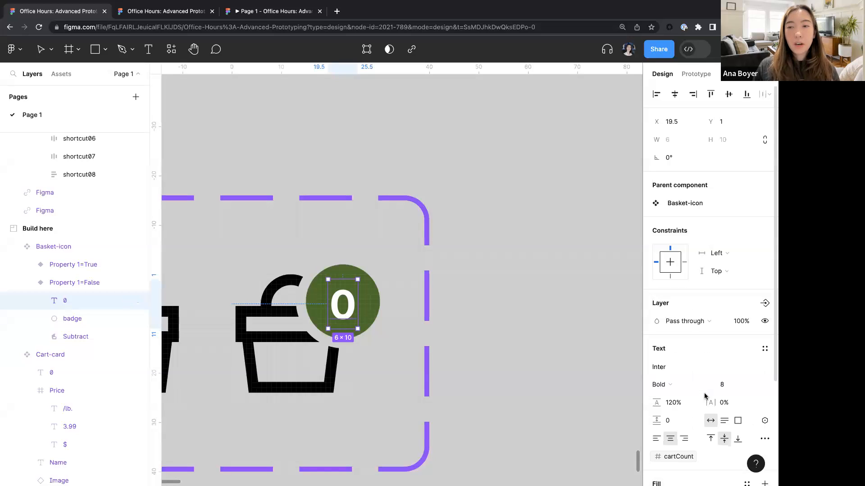
left_click(493, 320)
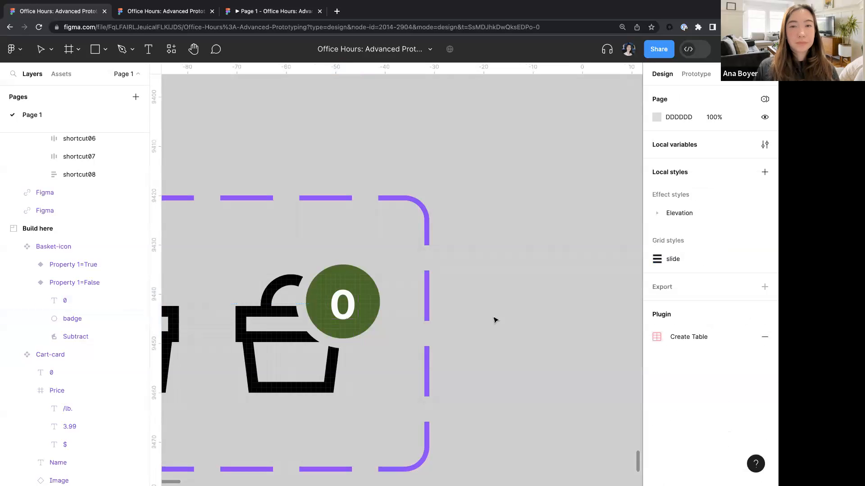
- Pan across the Build here section to examine the components and the Products and Basket frames
scroll(493, 320, "down", 10)
scroll(493, 321, "up", 3)
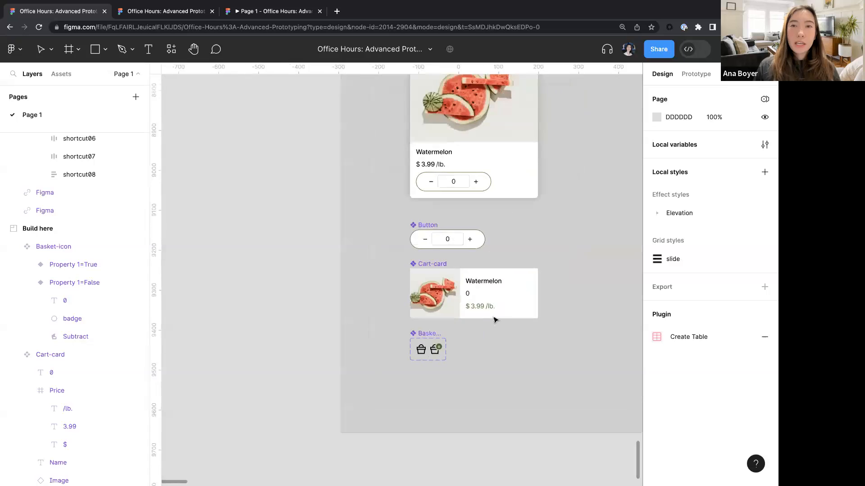
scroll(493, 321, "right", 2)
scroll(494, 320, "down", 1)
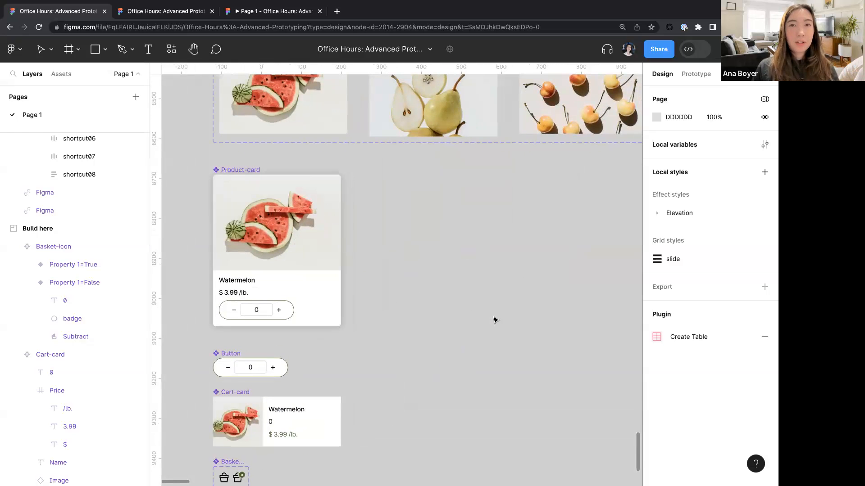
scroll(494, 320, "down", 5)
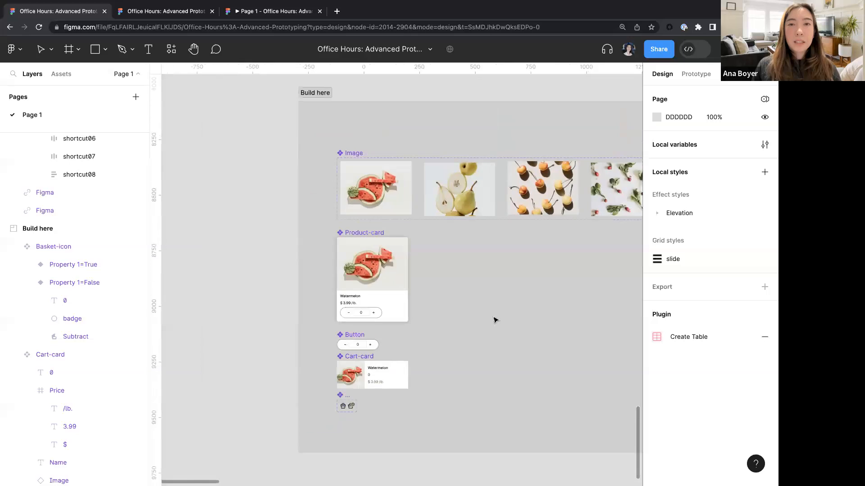
scroll(494, 321, "right", 5)
scroll(494, 321, "right", 8)
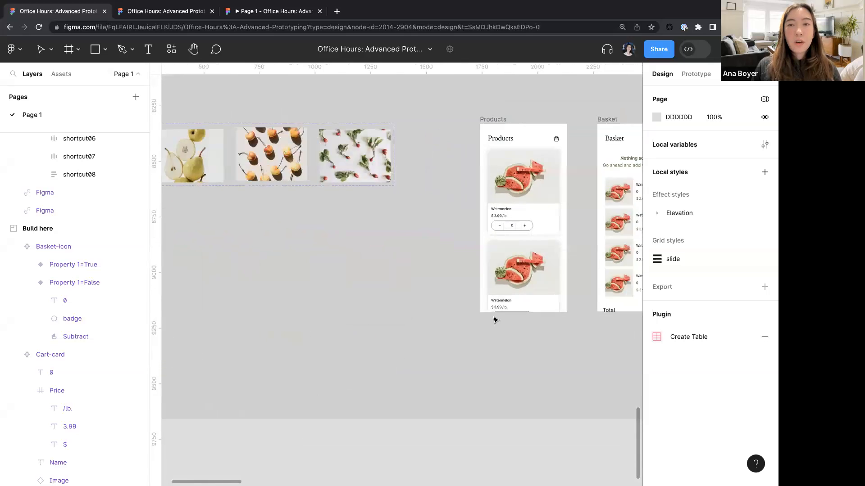
- Turn off Clip content on the Items auto-layout frame inside the Products frame
scroll(493, 320, "down", 1)
left_click(393, 202)
left_click(393, 202)
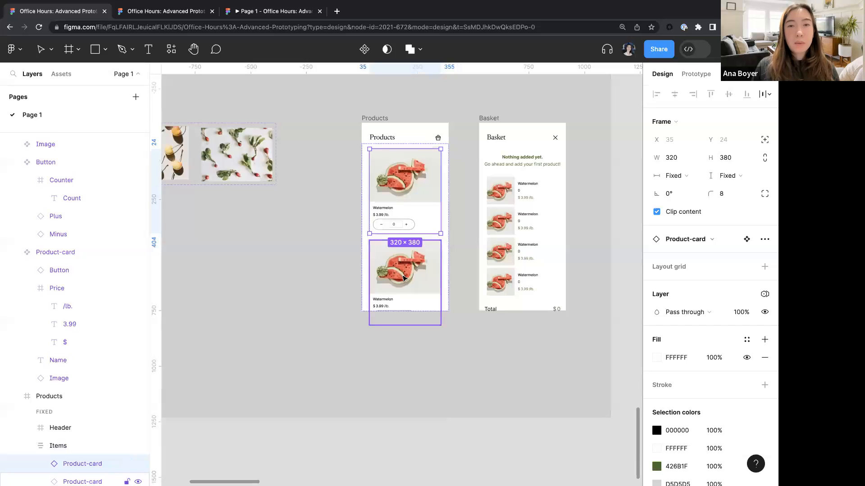
left_click(375, 119)
left_click(657, 194)
left_click(416, 275)
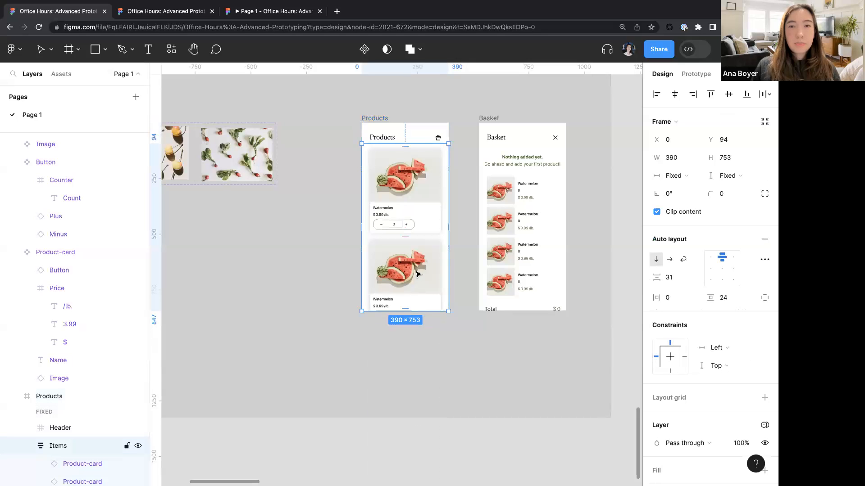
left_click(656, 213)
left_click(656, 212)
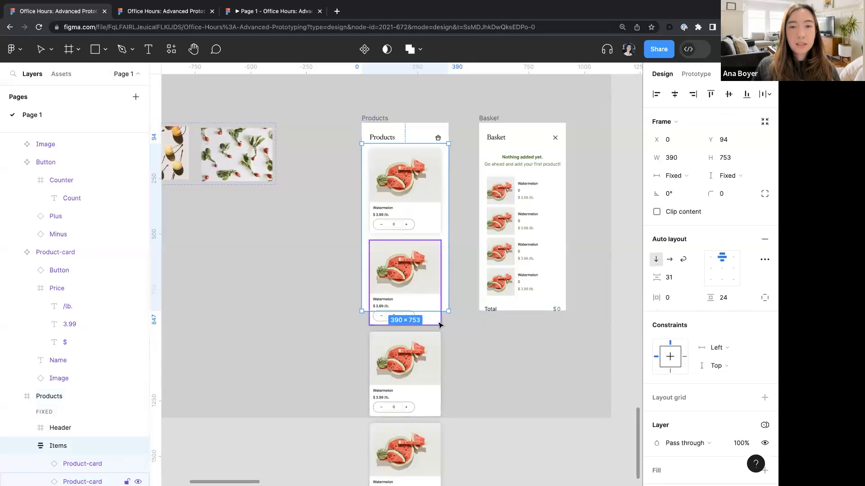
- Set the first Product-card's Products variable mode to Watermelon
scroll(426, 295, "down", 3)
scroll(426, 299, "up", 4)
scroll(426, 300, "up", 2)
scroll(383, 290, "down", 3)
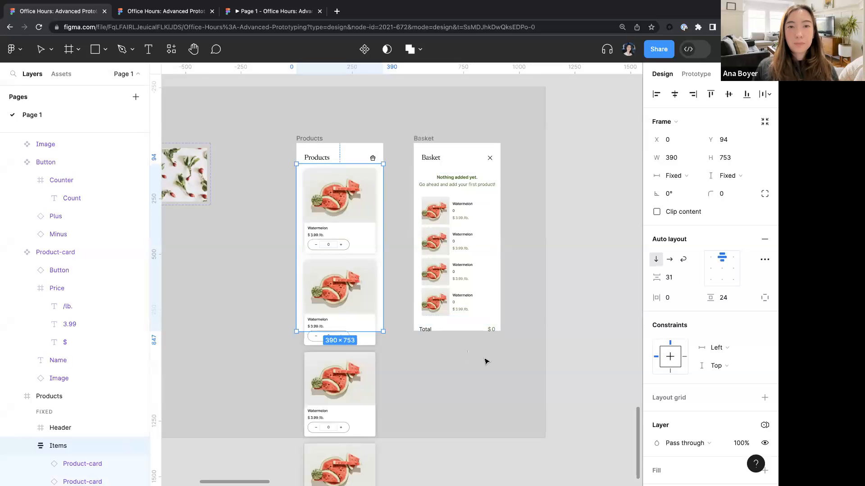
scroll(485, 361, "left", 5)
scroll(485, 358, "right", 2)
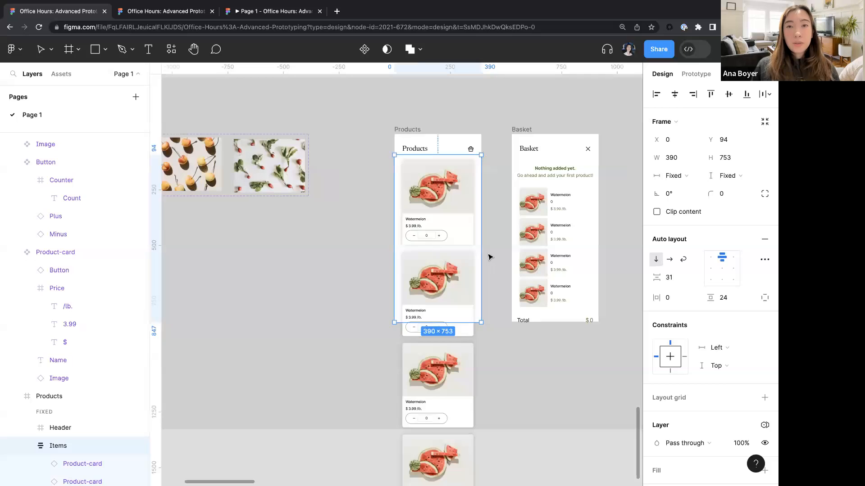
scroll(470, 219, "up", 5)
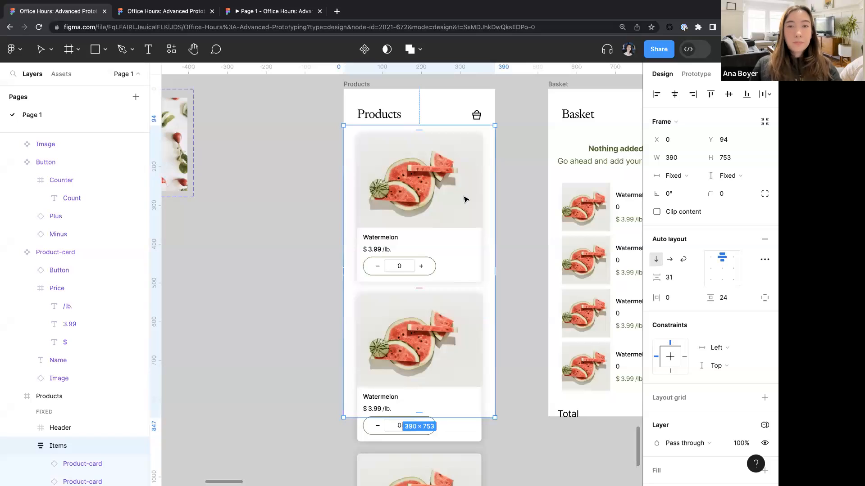
left_click(454, 244)
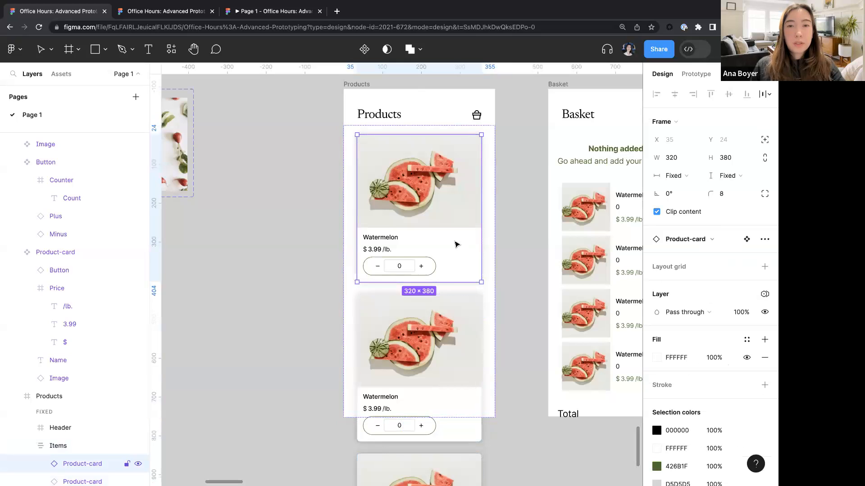
left_click(765, 293)
mouse_move(732, 332)
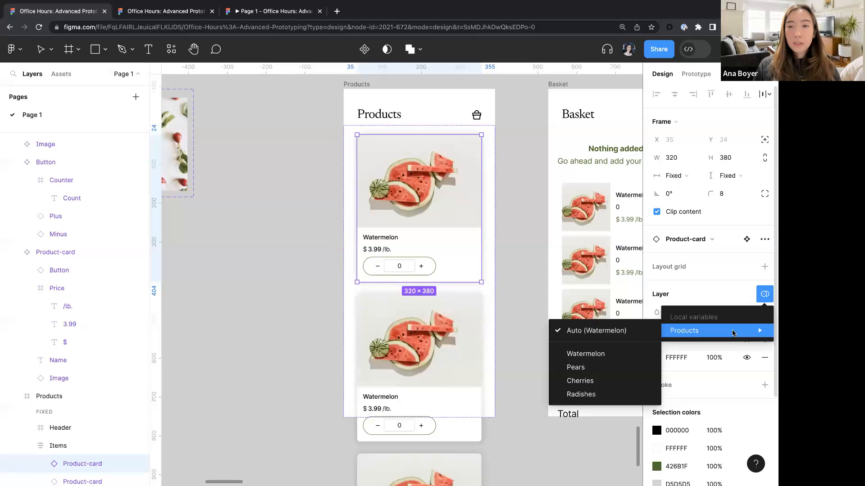
left_click(585, 354)
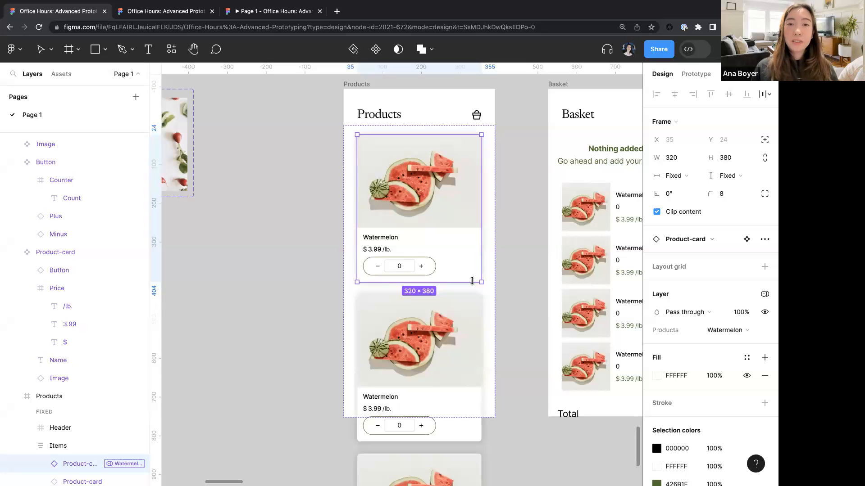
- Set the second Product-card's Products variable mode to Pears
scroll(428, 231, "down", 3)
left_click(467, 251)
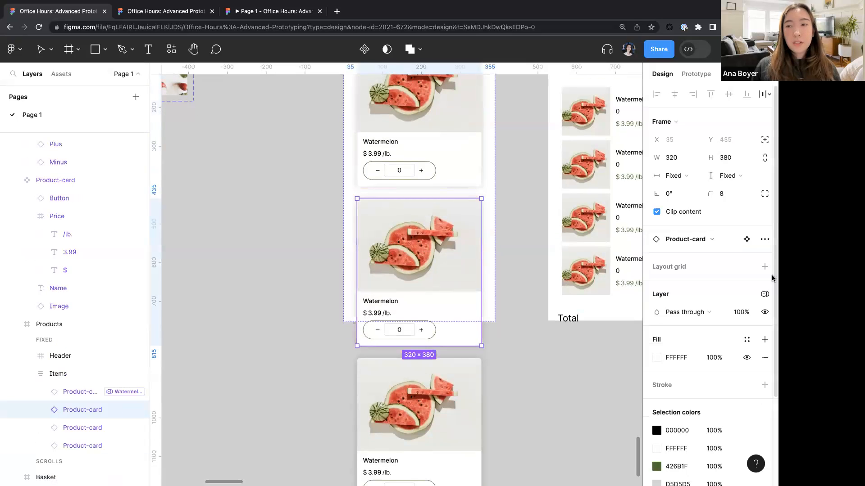
left_click(764, 295)
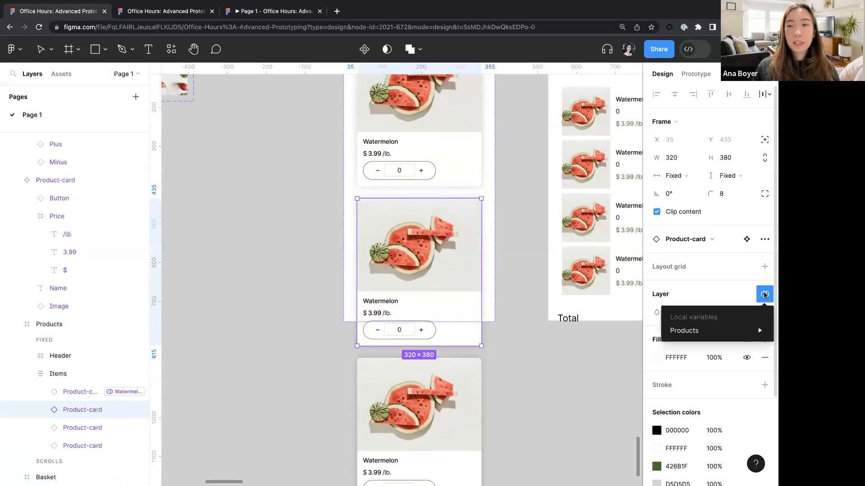
mouse_move(734, 332)
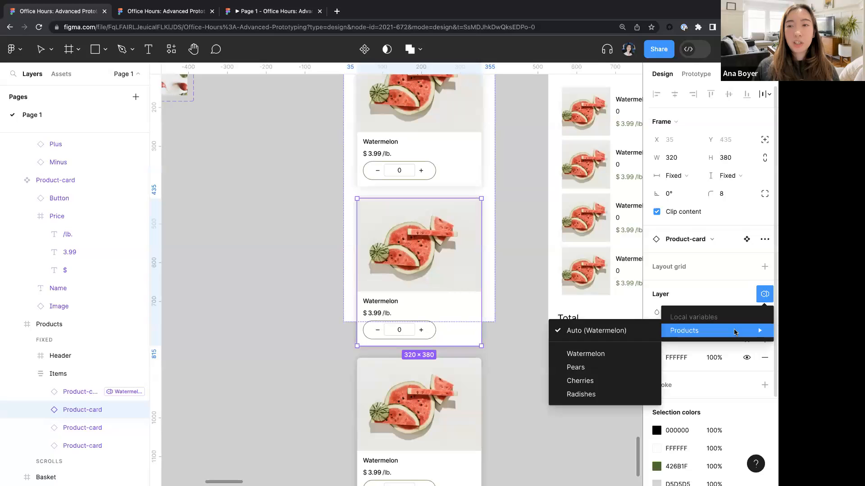
left_click(576, 368)
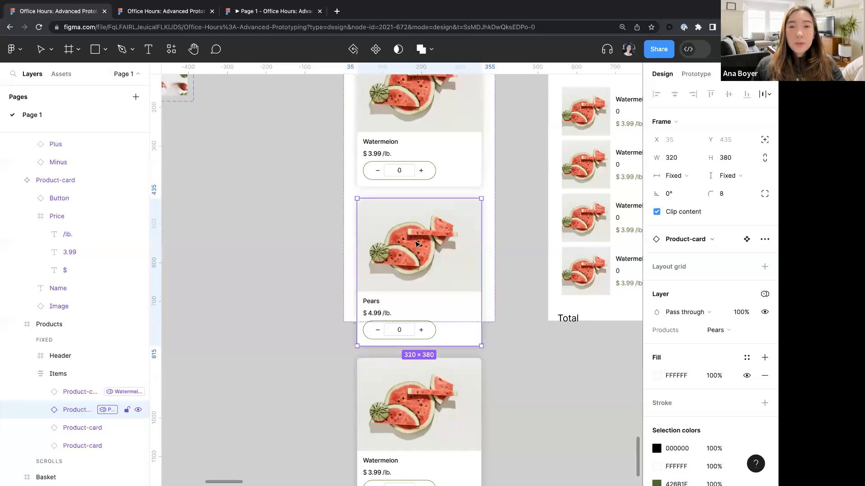
- Examine the Image component variants and the second card's Products mode options
scroll(417, 244, "down", 5)
scroll(415, 243, "left", 4)
scroll(240, 152, "up", 1)
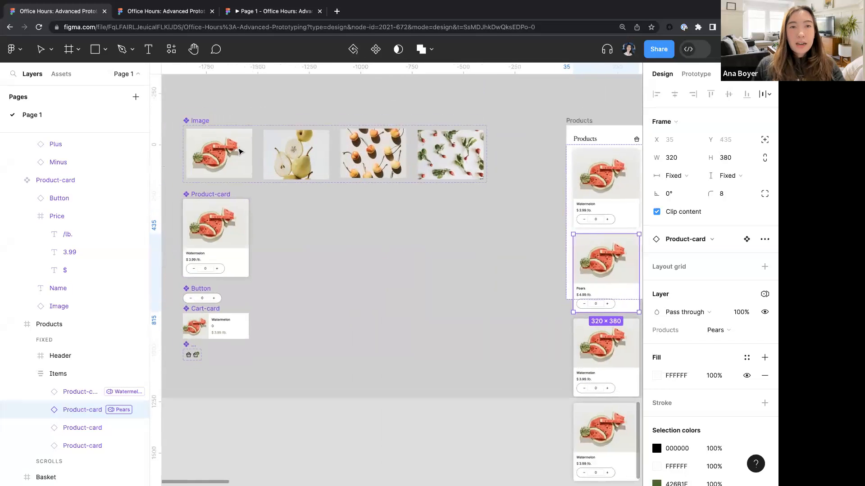
scroll(240, 152, "up", 1)
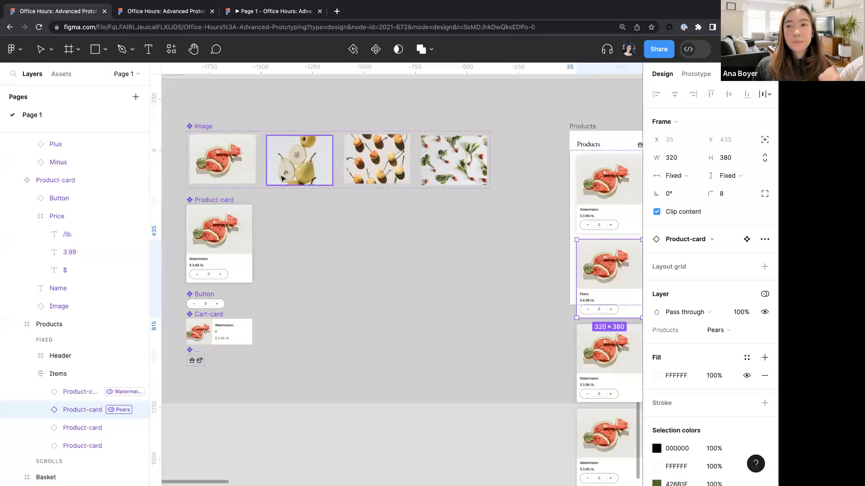
scroll(284, 171, "right", 5)
scroll(335, 269, "up", 3)
scroll(360, 276, "right", 3)
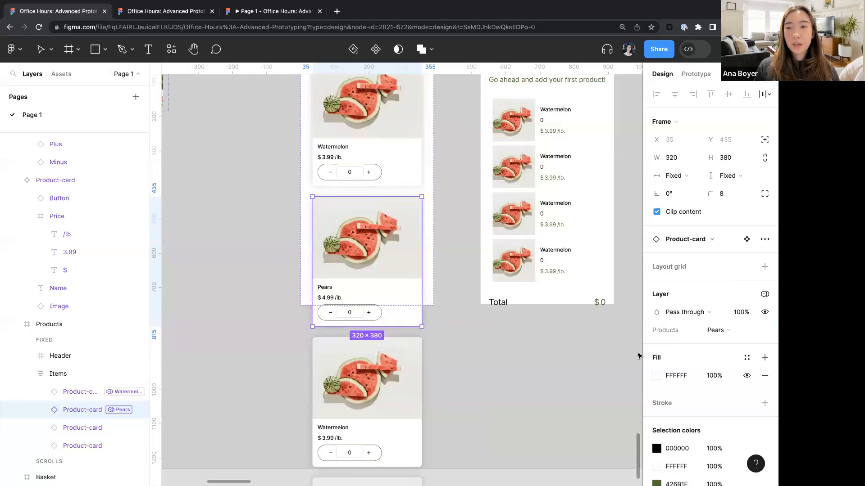
left_click(731, 335)
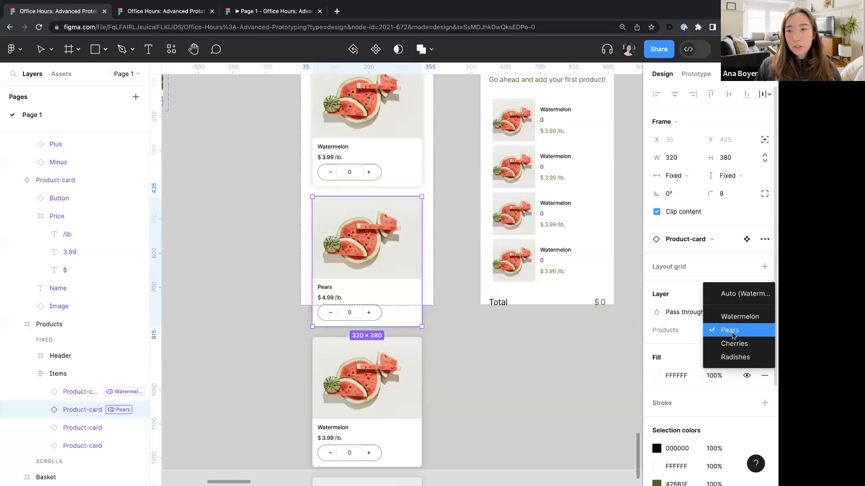
left_click(575, 334)
- Expose the nested Image instance's properties on the Product-card main component
scroll(576, 335, "down", 4)
scroll(575, 334, "left", 10)
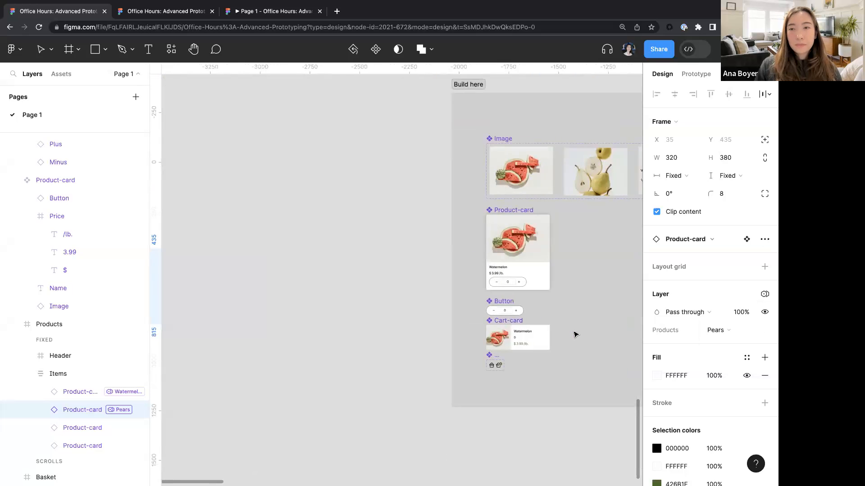
scroll(575, 334, "right", 2)
scroll(491, 244, "up", 5)
double_click(409, 226)
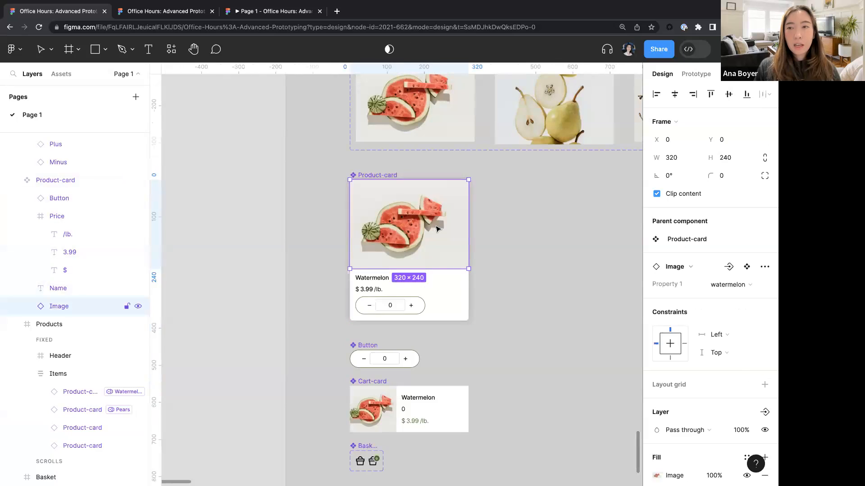
scroll(436, 229, "up", 3)
scroll(436, 229, "right", 1)
scroll(436, 229, "down", 1)
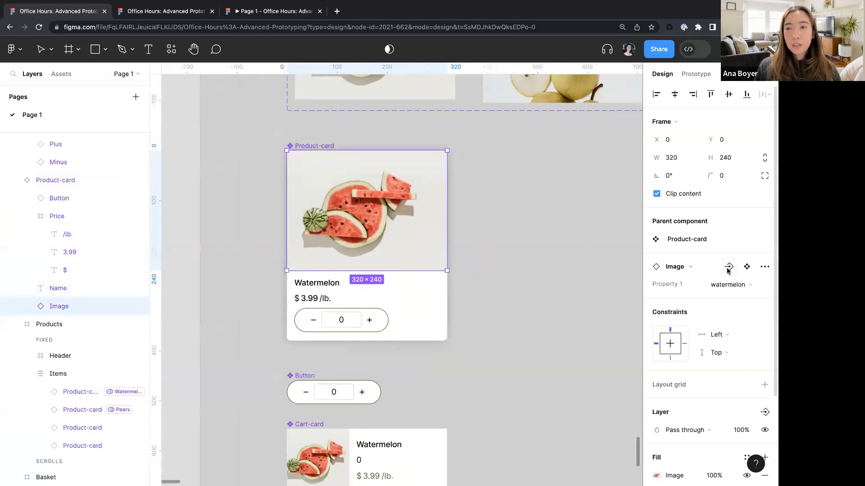
left_click(316, 138)
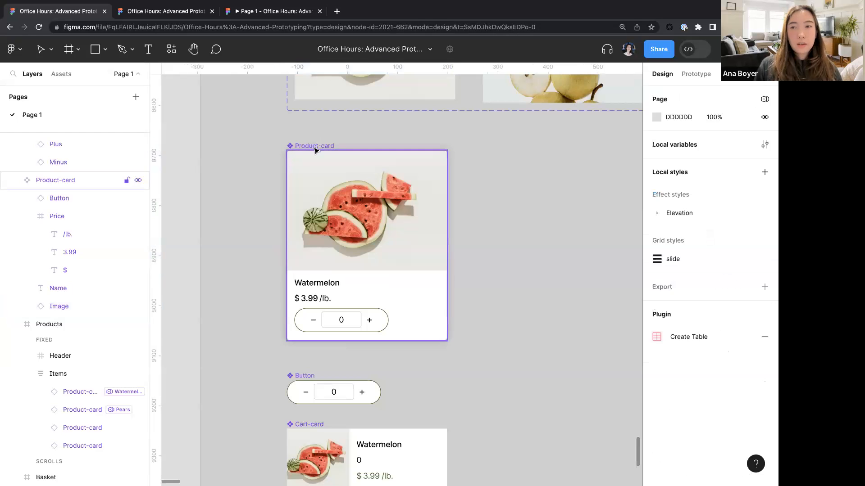
left_click(315, 150)
left_click(765, 248)
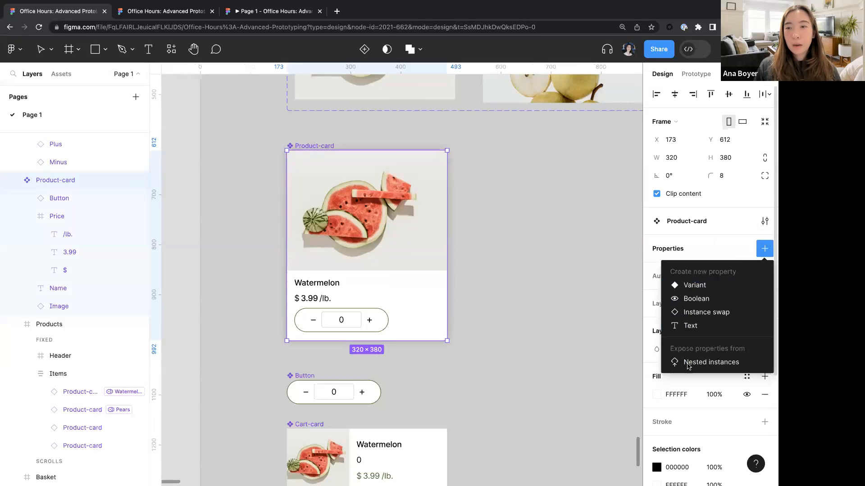
left_click(687, 363)
left_click(485, 272)
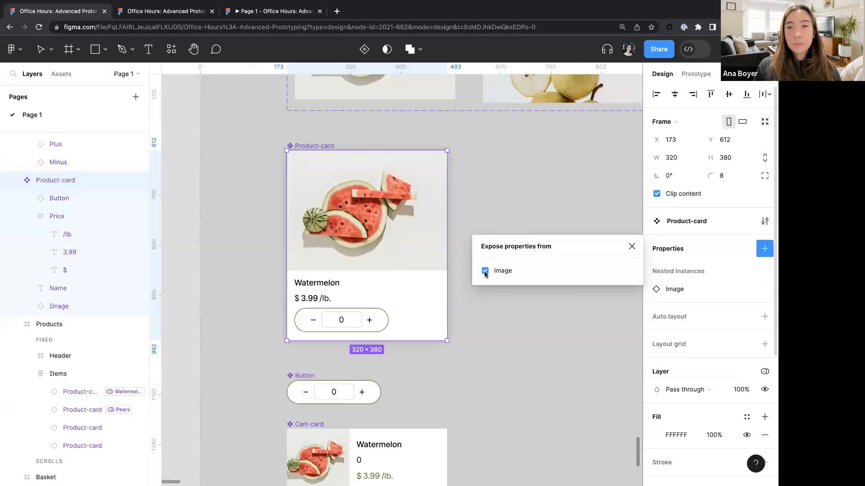
left_click(514, 329)
- Set the second Product-card's image property to pears
scroll(514, 329, "down", 5)
scroll(513, 329, "right", 10)
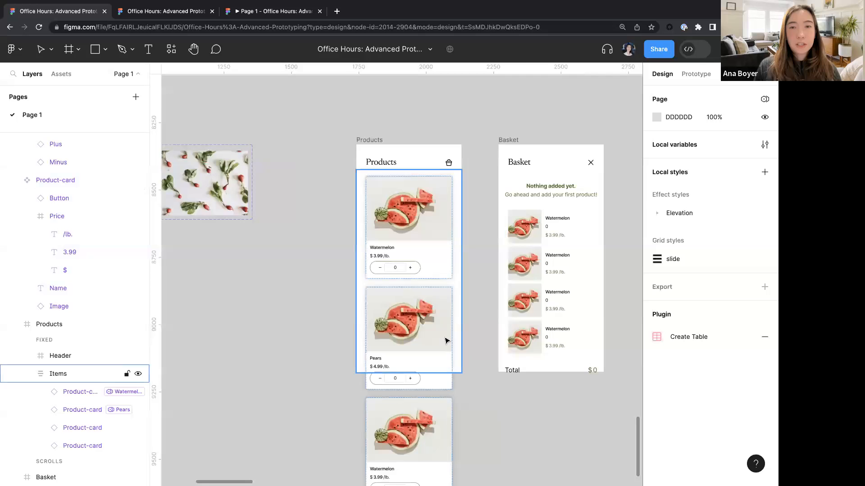
scroll(447, 341, "up", 5)
double_click(393, 274)
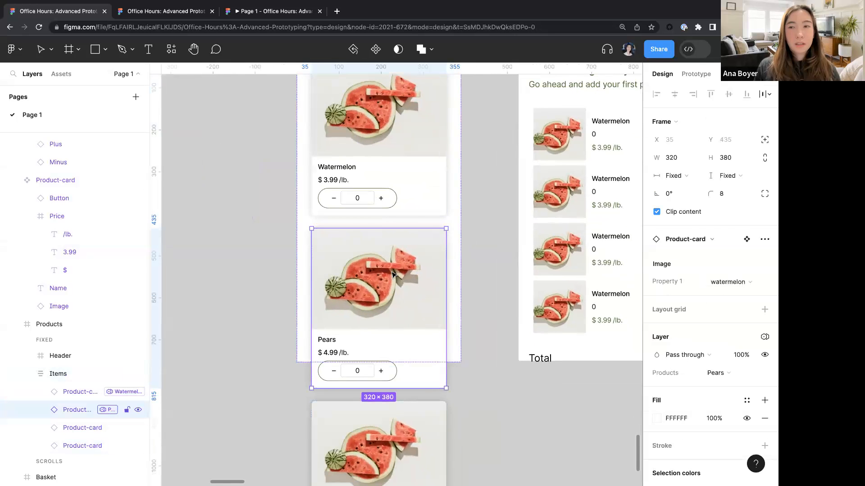
scroll(393, 274, "down", 2)
scroll(393, 275, "right", 1)
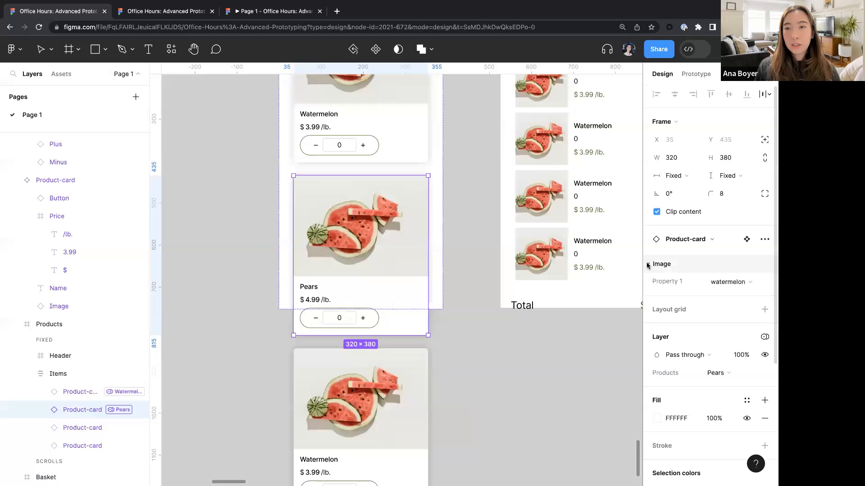
left_click(750, 284)
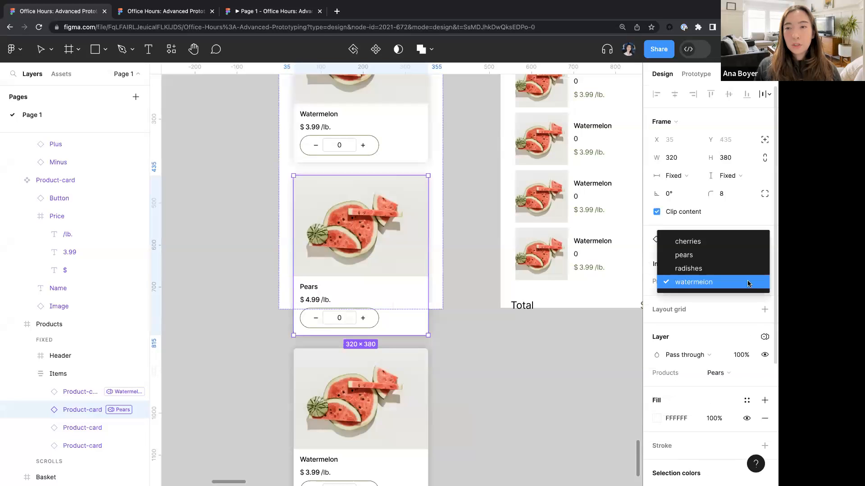
left_click(708, 254)
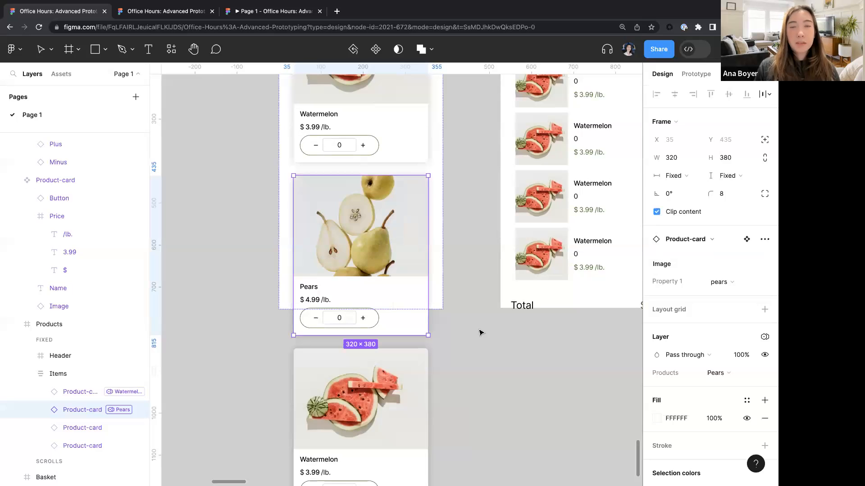
- Set the third Product-card's Products mode to Cherries and its image property to cherries
scroll(481, 332, "down", 5)
left_click(400, 185)
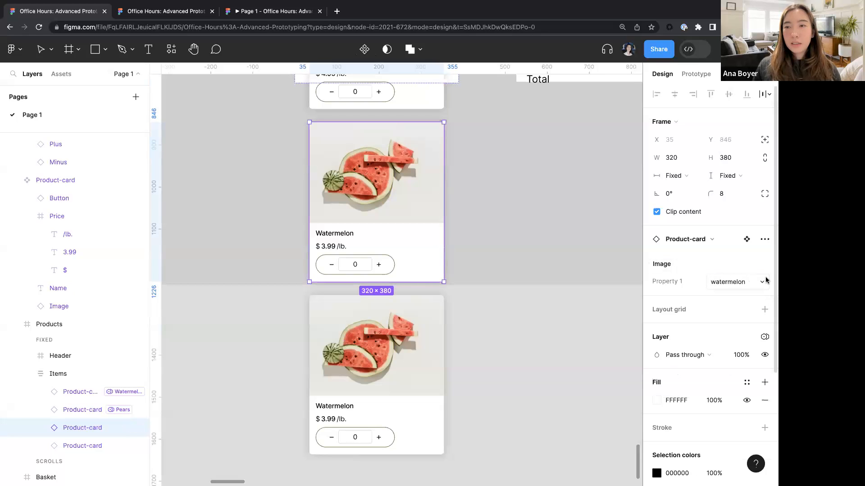
left_click(764, 338)
mouse_move(687, 372)
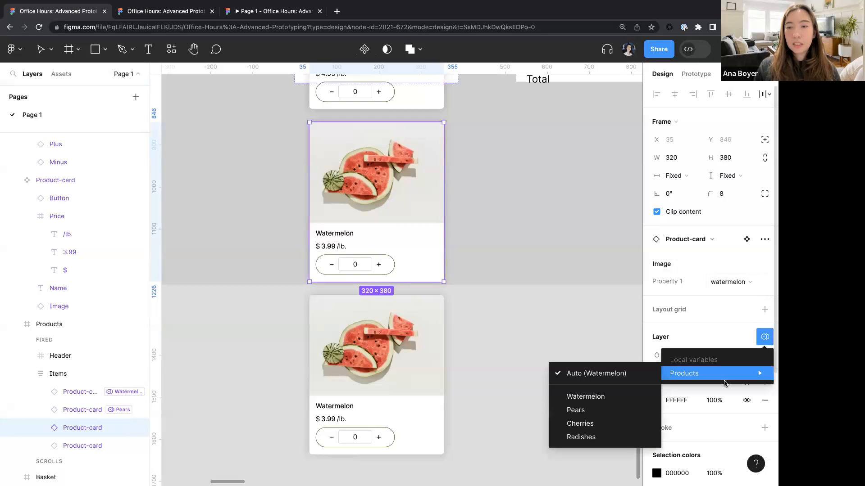
left_click(581, 423)
left_click(743, 282)
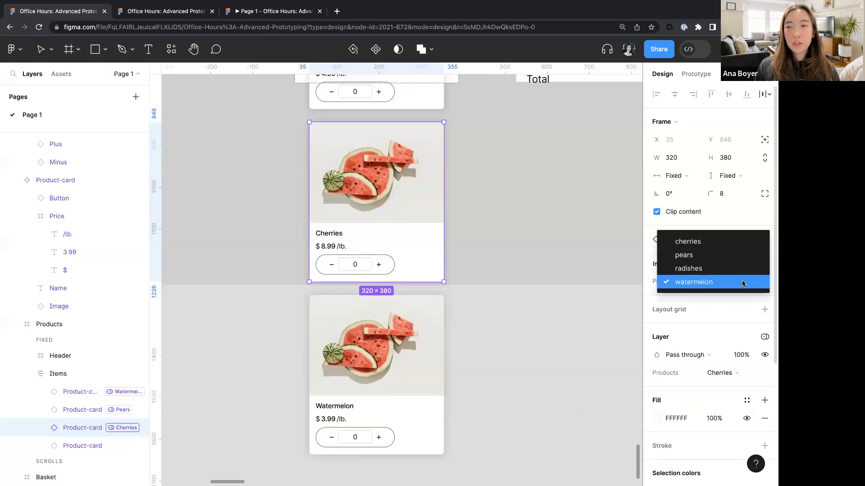
left_click(694, 242)
- Set the fourth Product-card's Products mode to Radishes and its image property to radishes
scroll(527, 284, "down", 3)
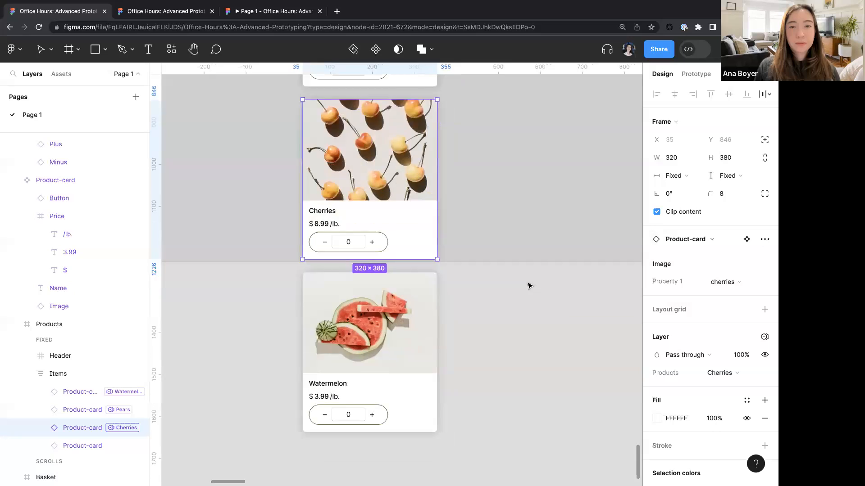
left_click(363, 290)
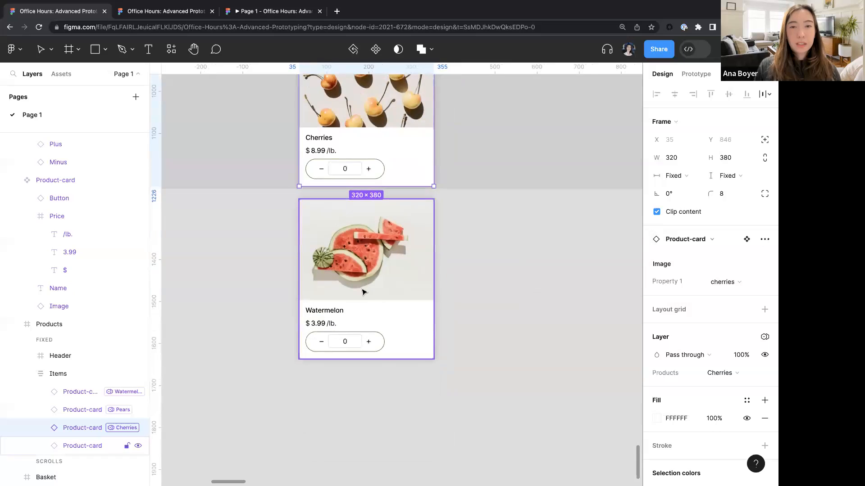
left_click(764, 337)
mouse_move(695, 373)
left_click(580, 438)
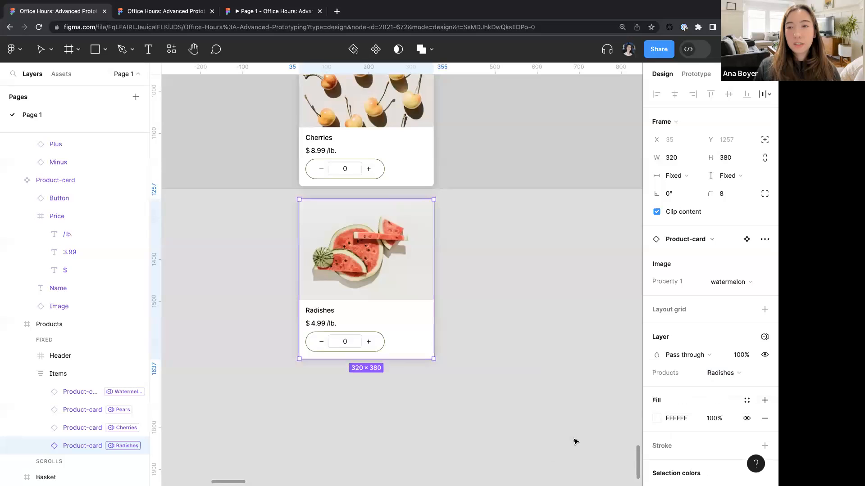
left_click(739, 284)
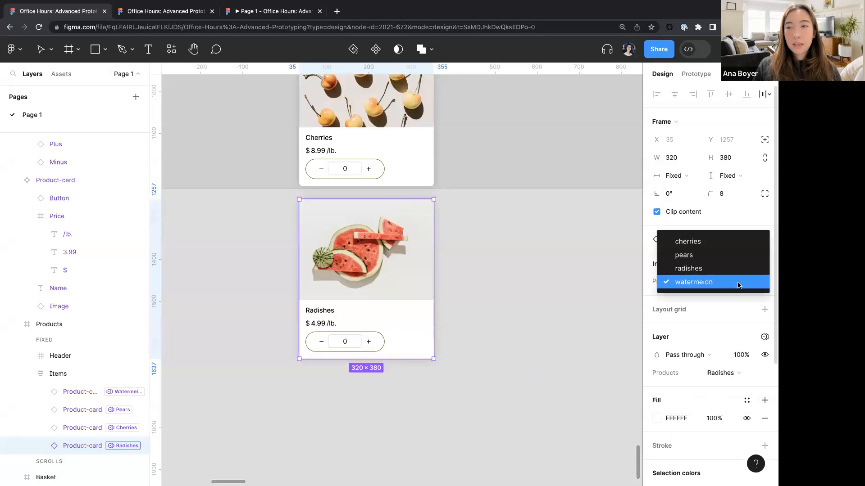
left_click(716, 270)
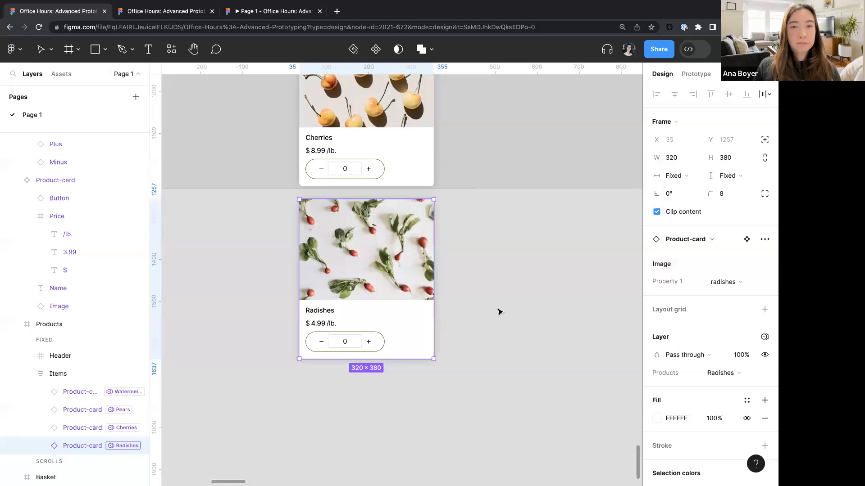
left_click(499, 310)
- Review the product cards across the Products and Basket frames
scroll(500, 310, "down", 5)
scroll(500, 311, "up", 5)
scroll(421, 276, "down", 1)
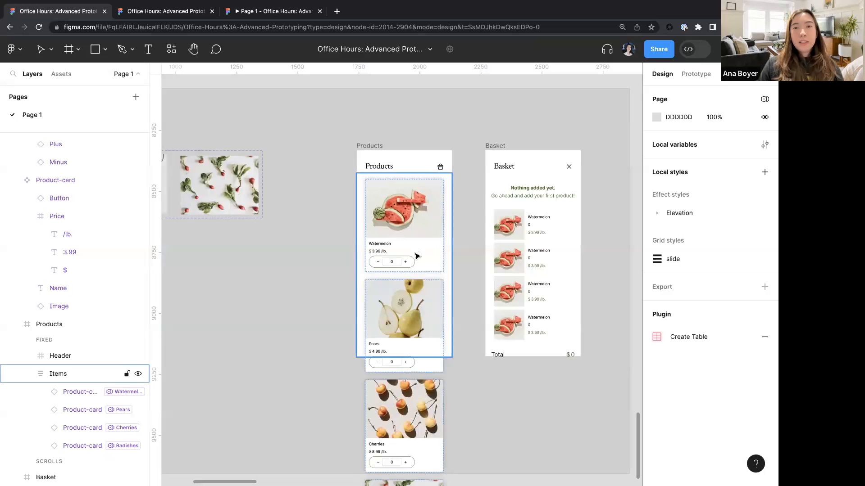
scroll(421, 277, "down", 3)
scroll(421, 276, "right", 2)
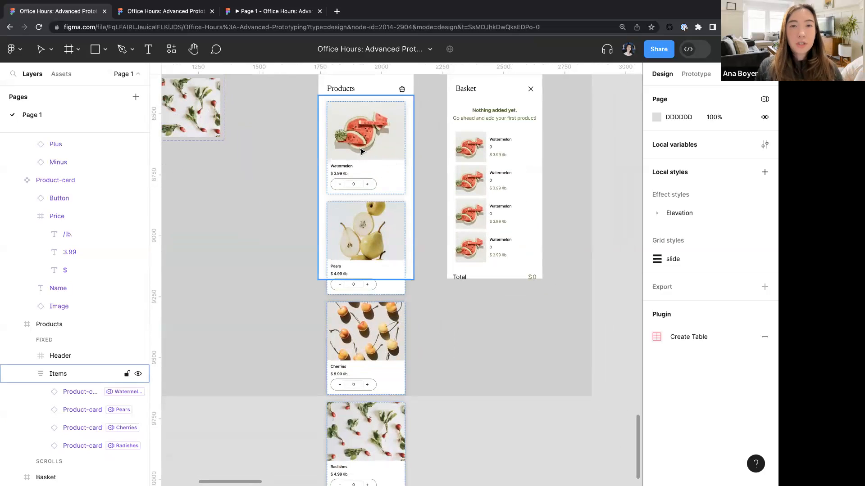
scroll(361, 151, "up", 3)
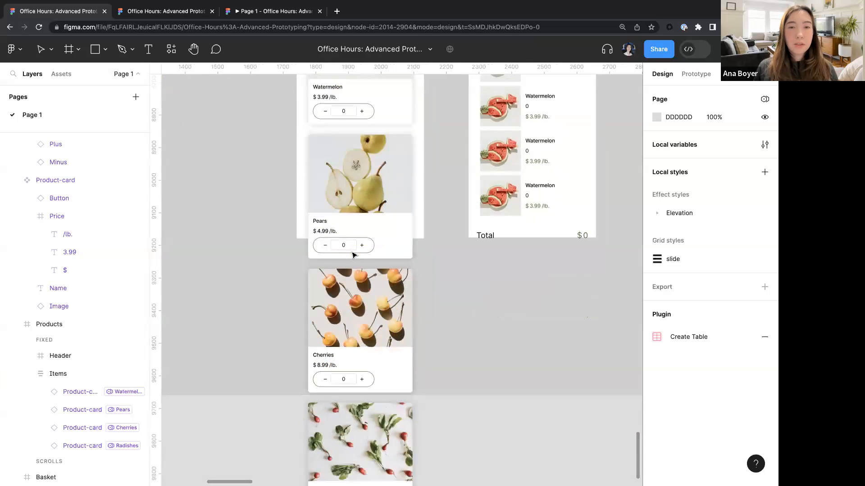
scroll(342, 270, "down", 5)
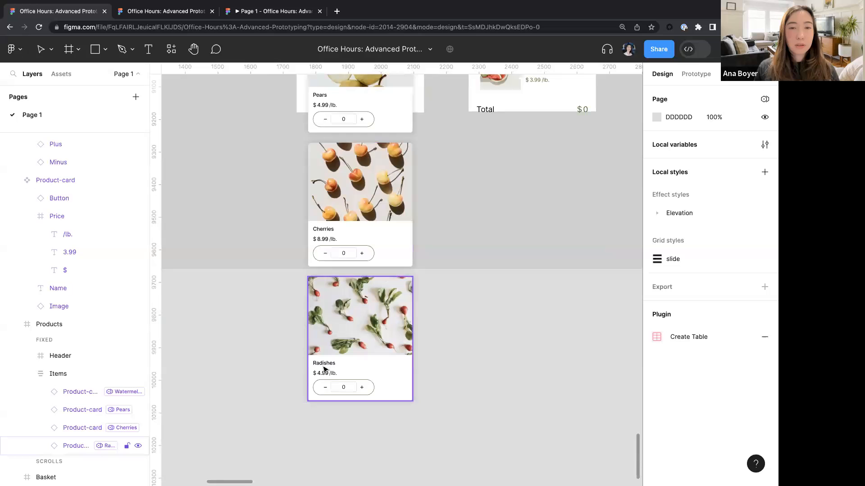
scroll(328, 332, "up", 6)
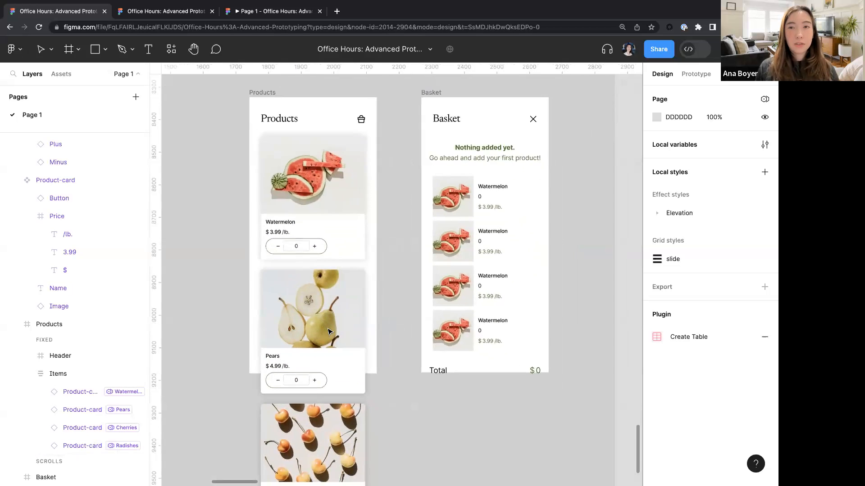
- Expose the nested Image instance's properties on the Cart-card main component
left_click(505, 187)
left_click(494, 188)
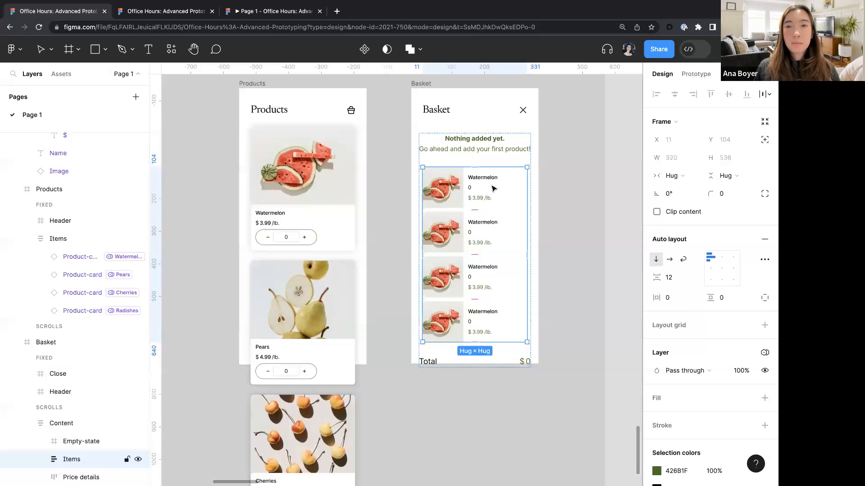
left_click(494, 188)
scroll(494, 188, "up", 2)
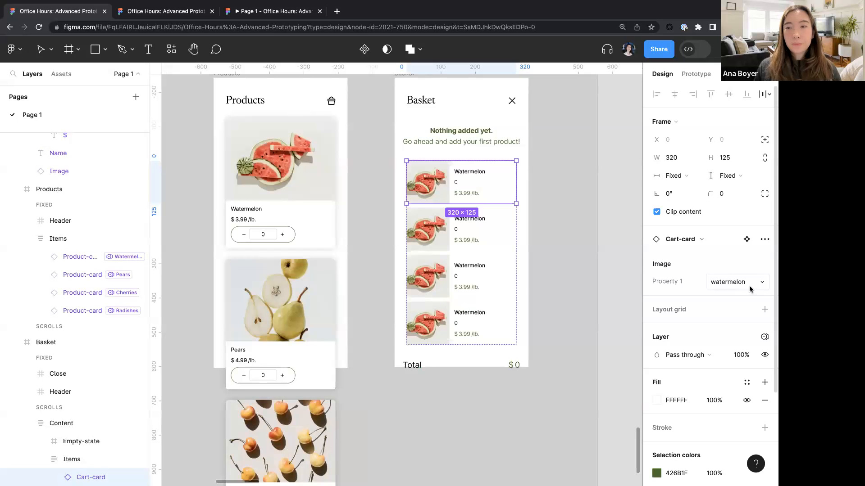
scroll(430, 276, "down", 3)
scroll(430, 276, "left", 10)
scroll(442, 174, "up", 3)
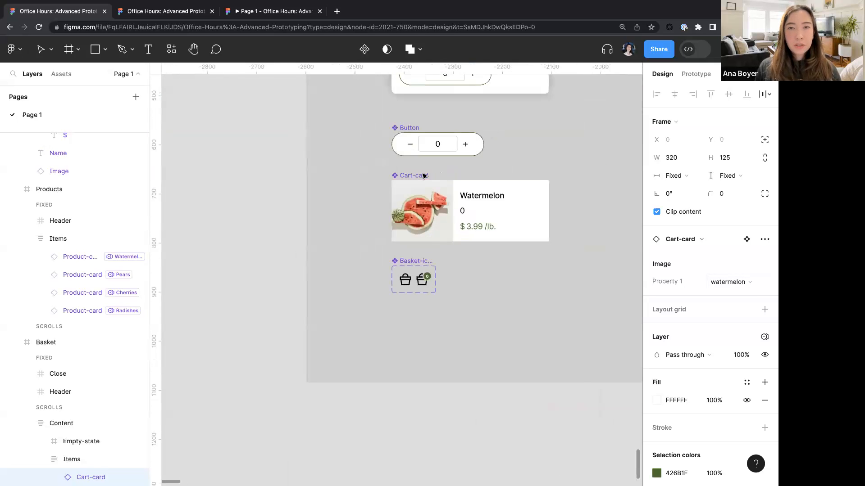
left_click(443, 185)
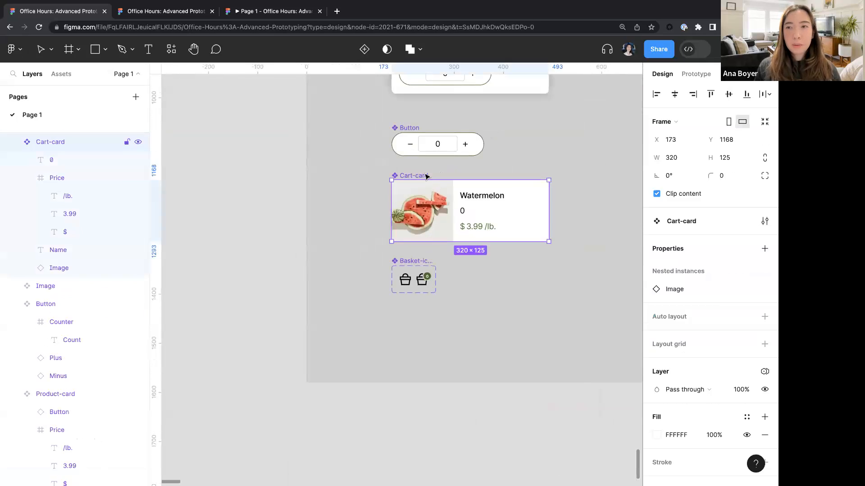
left_click(763, 250)
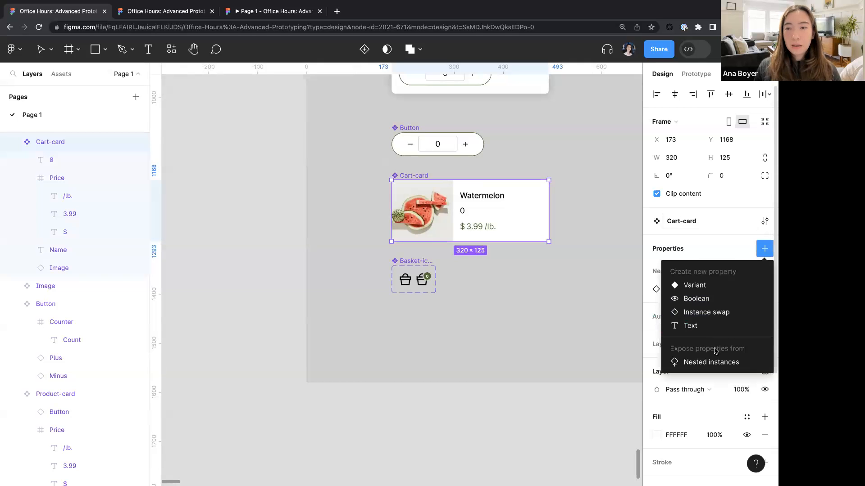
left_click(711, 362)
left_click(508, 328)
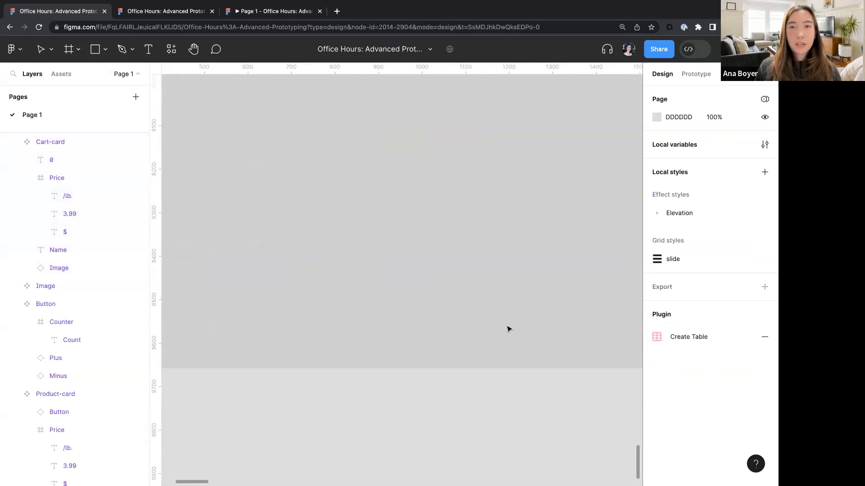
- Set the first basket Cart-card's Products mode to Watermelon
scroll(508, 328, "up", 10)
left_click(414, 220)
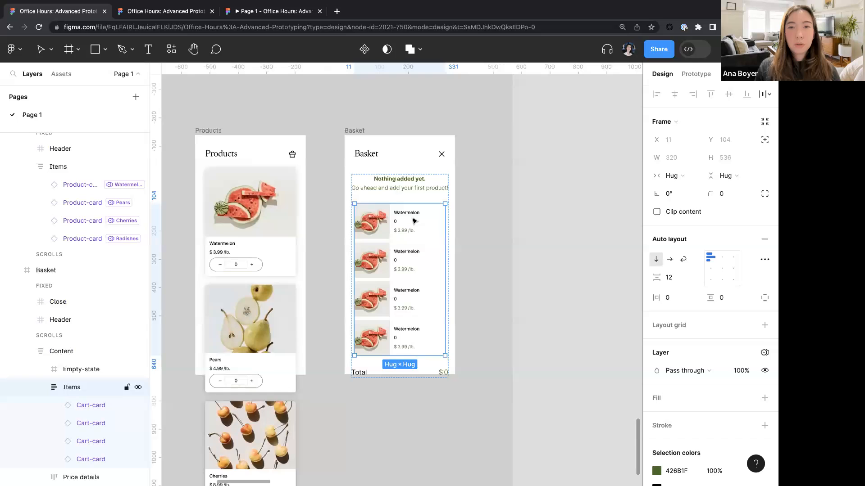
left_click(415, 220)
left_click(764, 338)
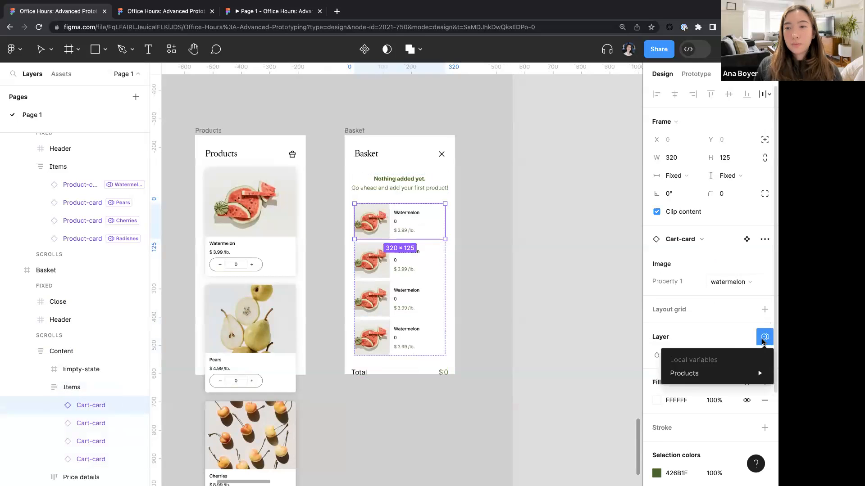
mouse_move(696, 383)
left_click(585, 397)
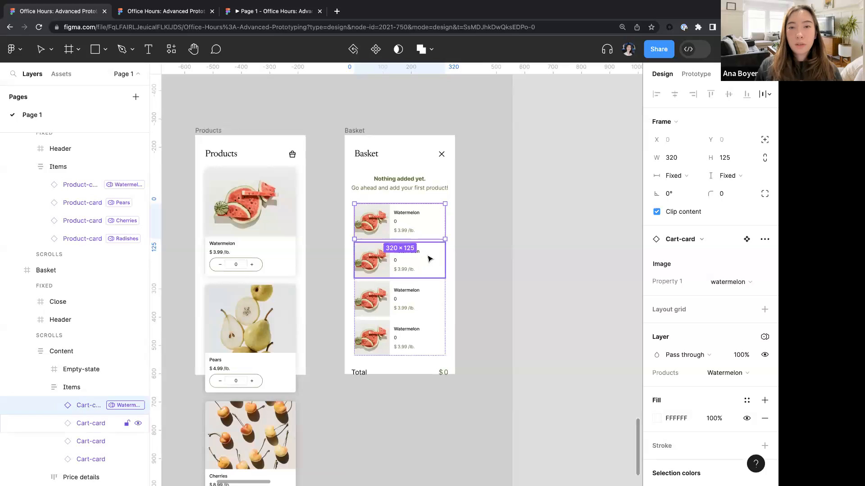
- Set the second Cart-card's Products mode to Pears and its image property to pears
left_click(429, 259)
left_click(764, 337)
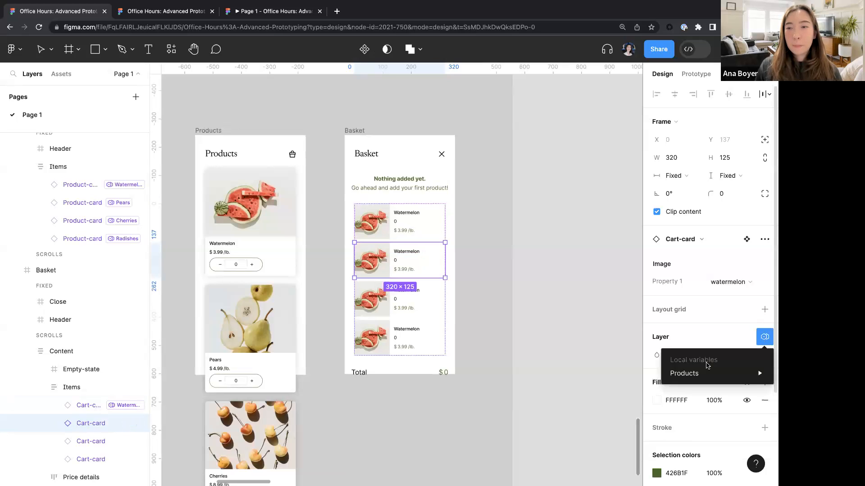
mouse_move(703, 374)
left_click(595, 411)
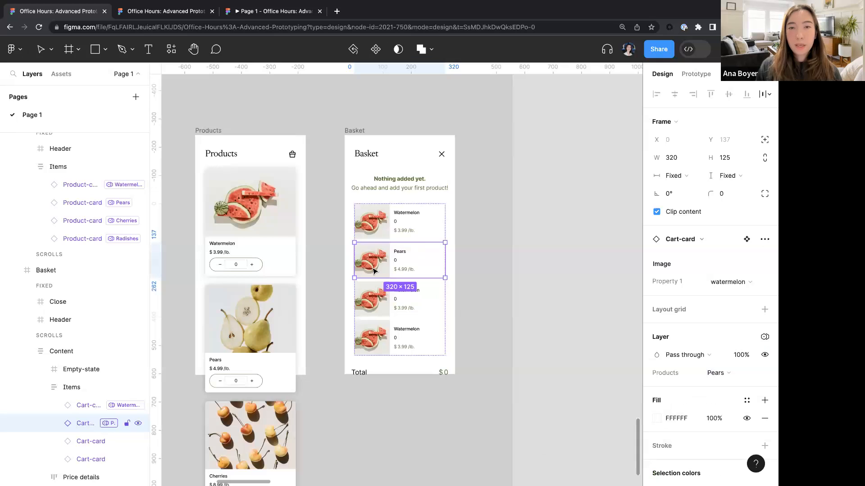
left_click(748, 283)
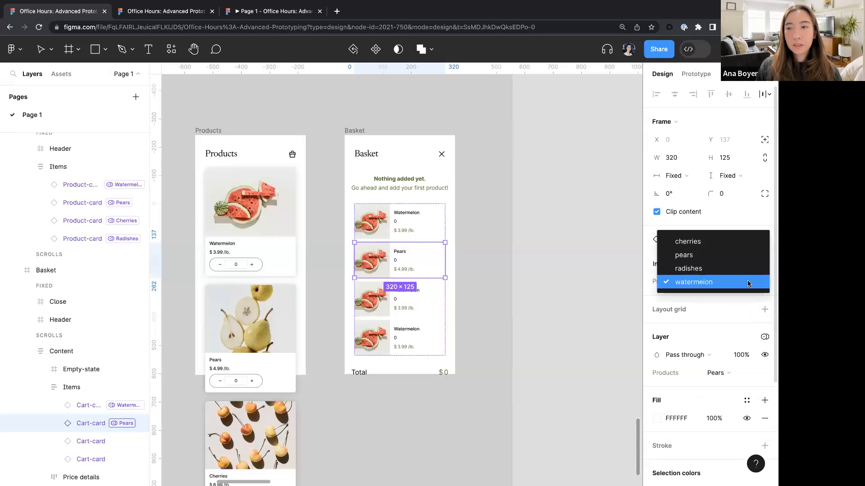
left_click(696, 253)
- Set the third Cart-card's Products mode to Cherries and its image property to cherries
left_click(431, 304)
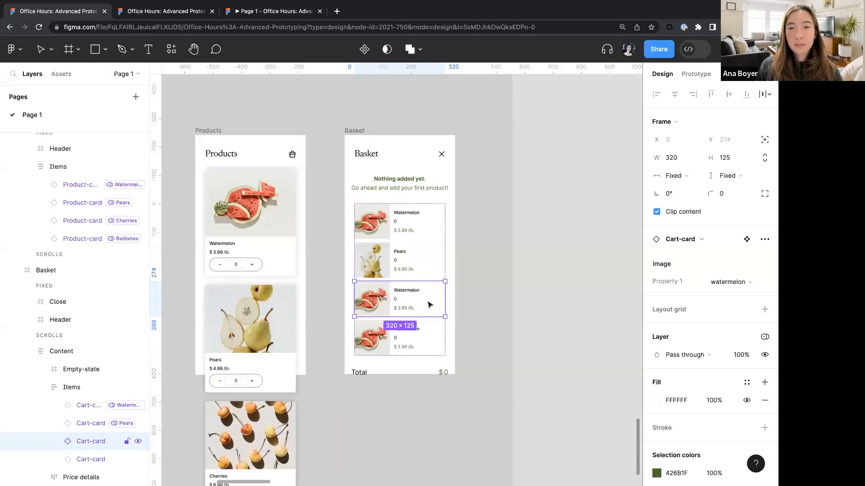
left_click(764, 337)
mouse_move(711, 372)
left_click(594, 424)
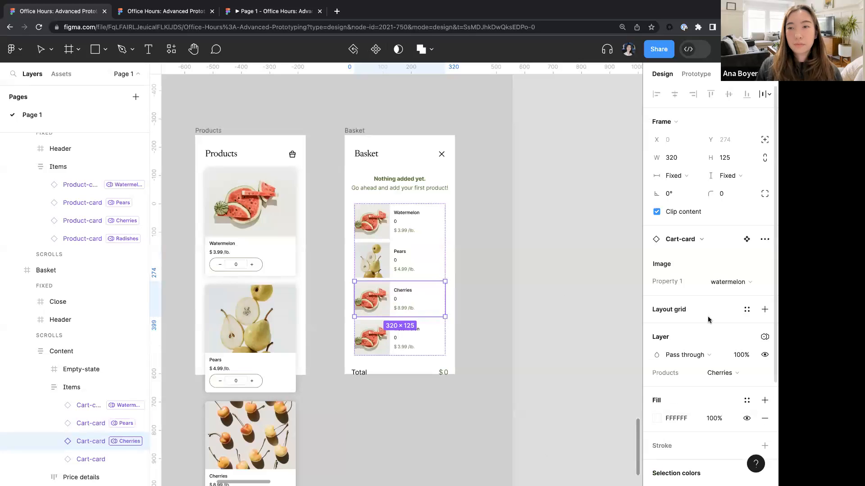
left_click(722, 283)
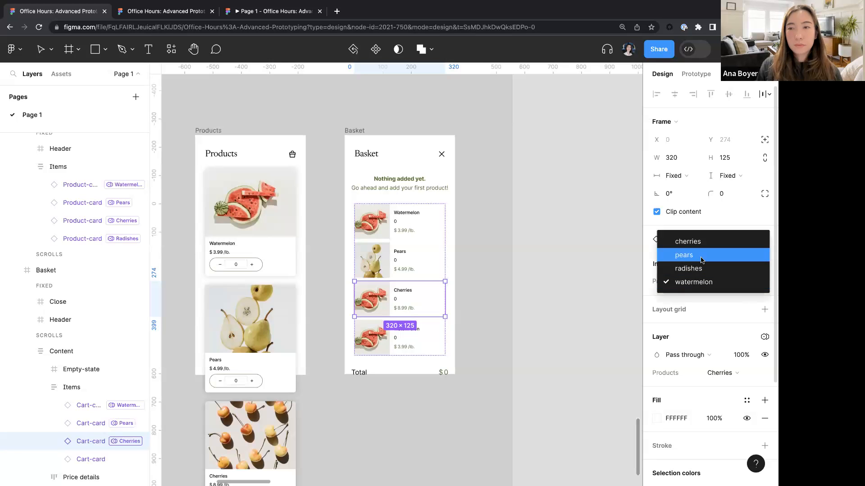
left_click(703, 242)
- Set the fourth Cart-card's Products mode to Radishes and its image property to radishes
scroll(453, 318, "down", 3)
left_click(429, 248)
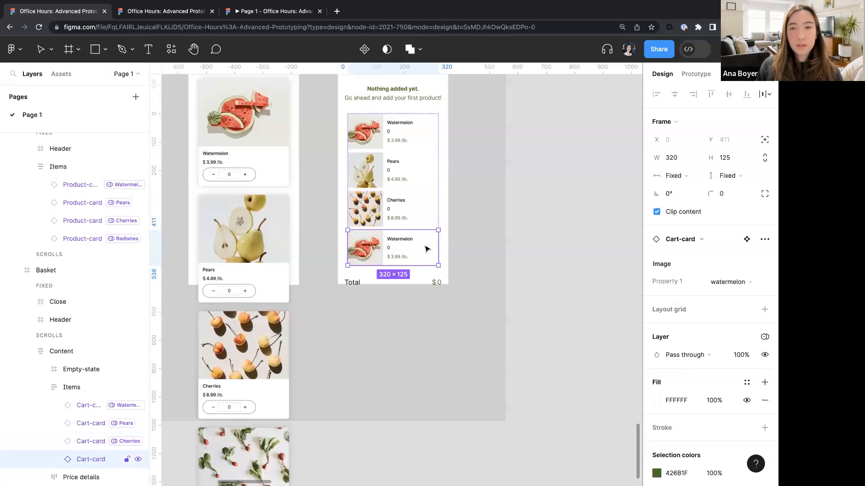
left_click(765, 337)
mouse_move(712, 375)
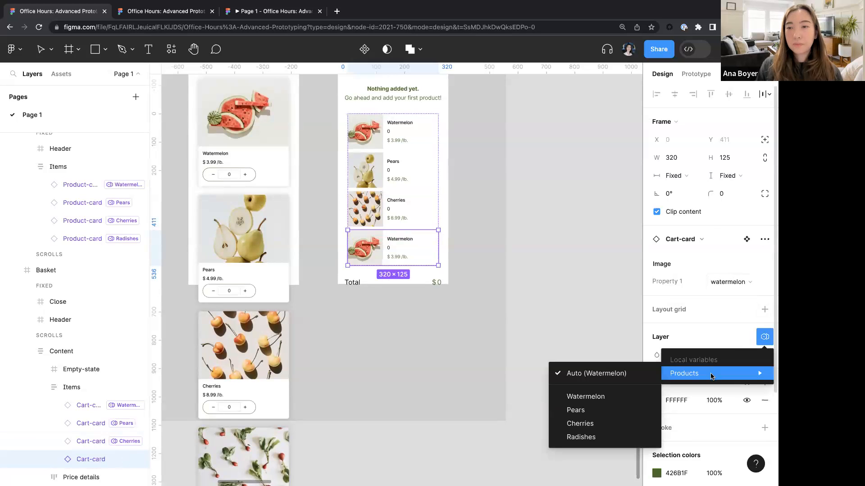
left_click(571, 438)
left_click(727, 282)
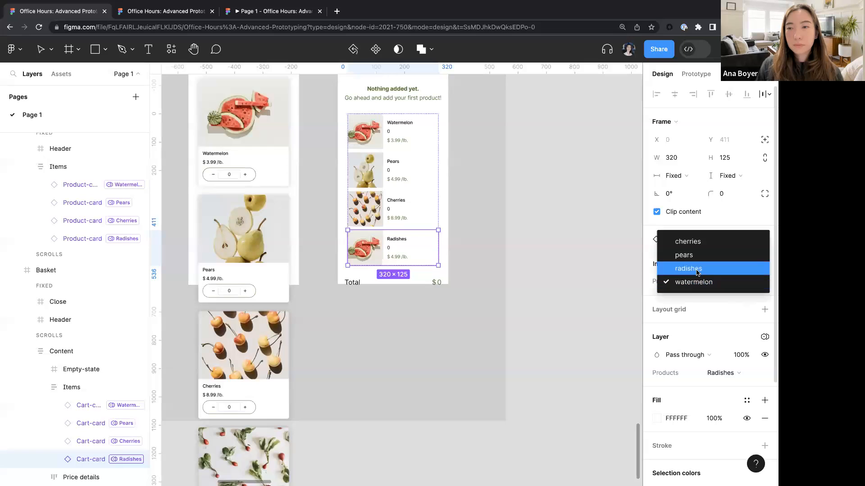
left_click(696, 269)
- In prototype mode, link the Products header's basket icon to navigate to the Basket frame on click
left_click(471, 346)
scroll(471, 346, "down", 5)
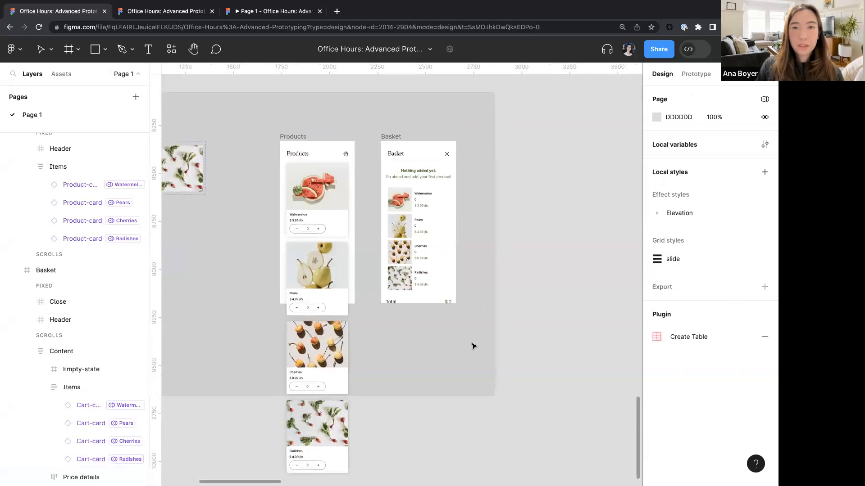
scroll(471, 345, "left", 5)
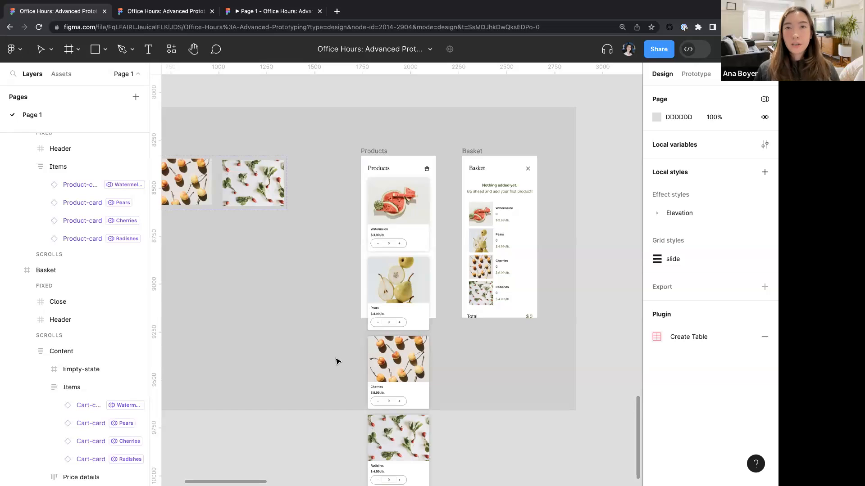
scroll(465, 167, "up", 3)
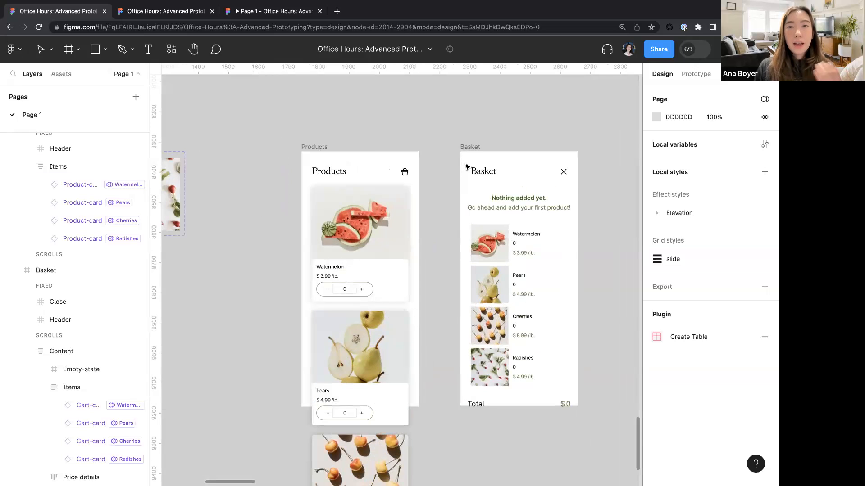
scroll(396, 178, "right", 2)
left_click(322, 163)
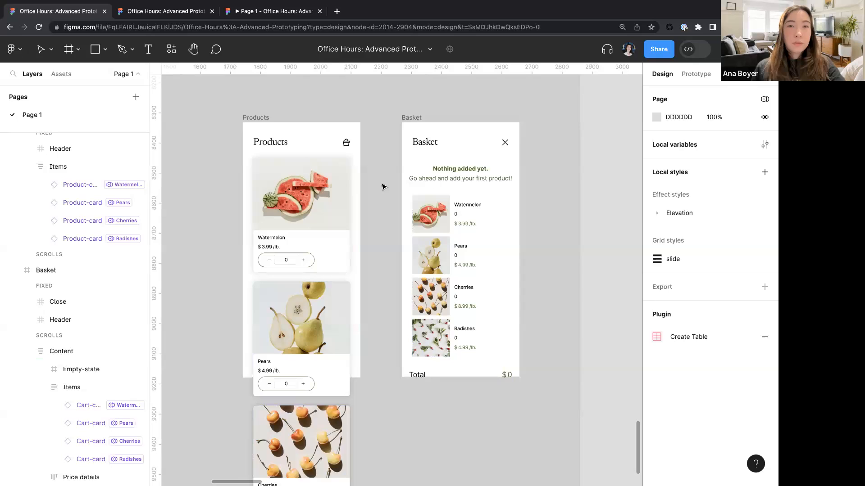
key("shift+e")
scroll(344, 143, "up", 2)
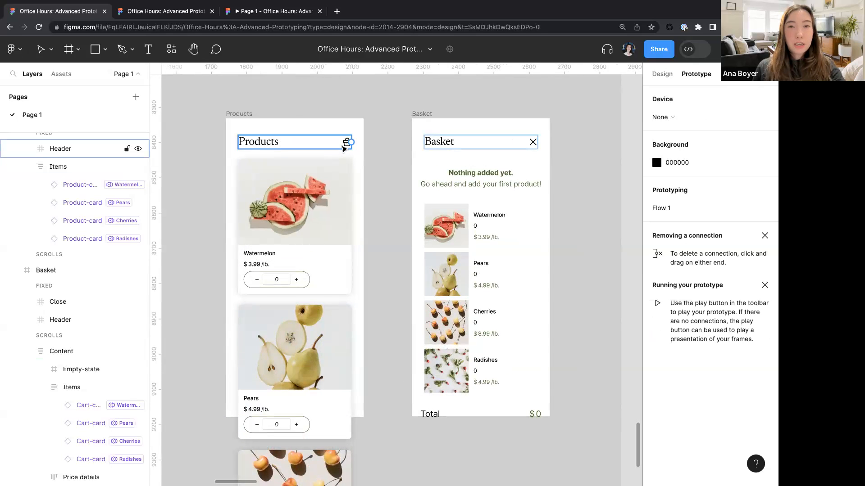
double_click(344, 148)
left_click_drag(351, 143, 429, 162)
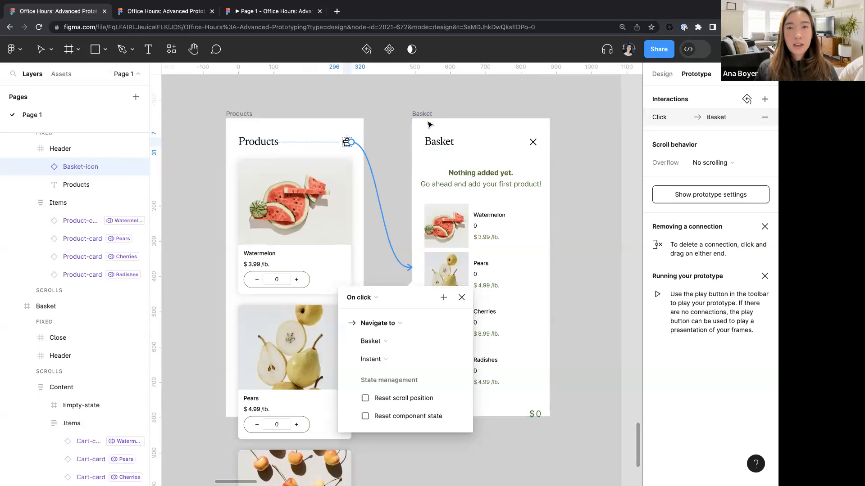
- Link the Basket frame's close icon to navigate back to the Products frame on click
left_click(529, 142)
left_click_drag(530, 142, 350, 193)
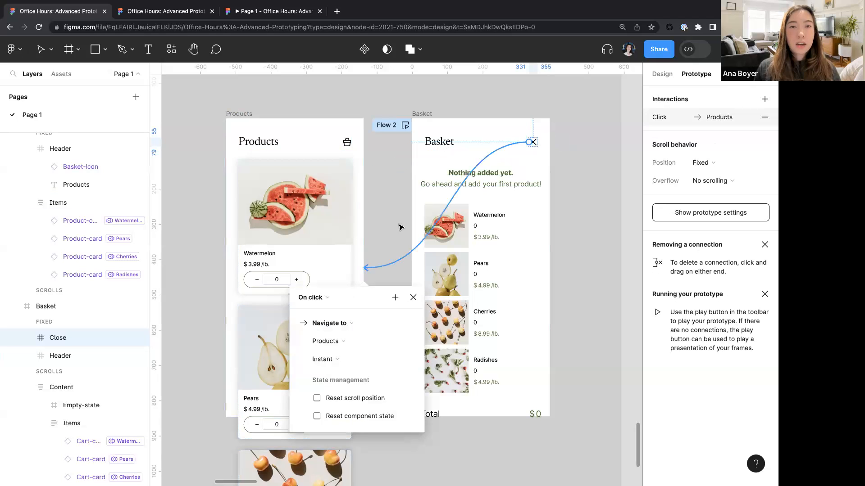
- On the Button component's plus icon, add an on-click Set variable action setting itemCount to itemCount + 1
left_click(359, 98)
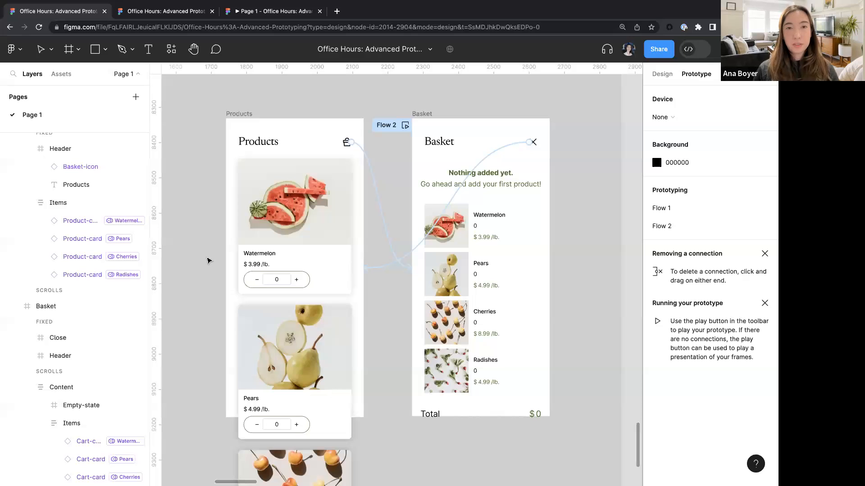
scroll(207, 260, "down", 4)
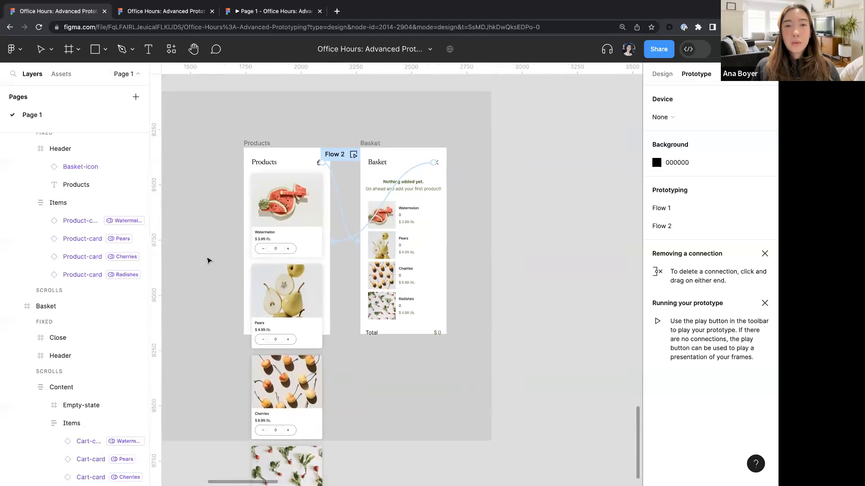
scroll(241, 240, "up", 5)
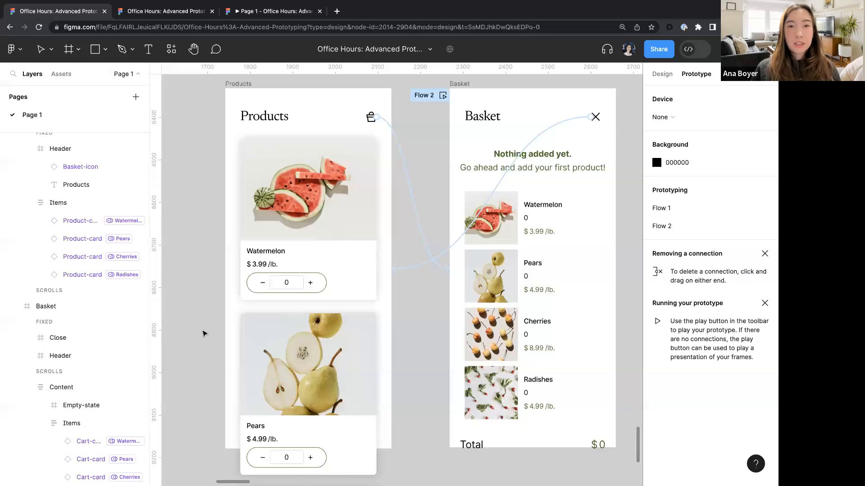
scroll(203, 333, "left", 20)
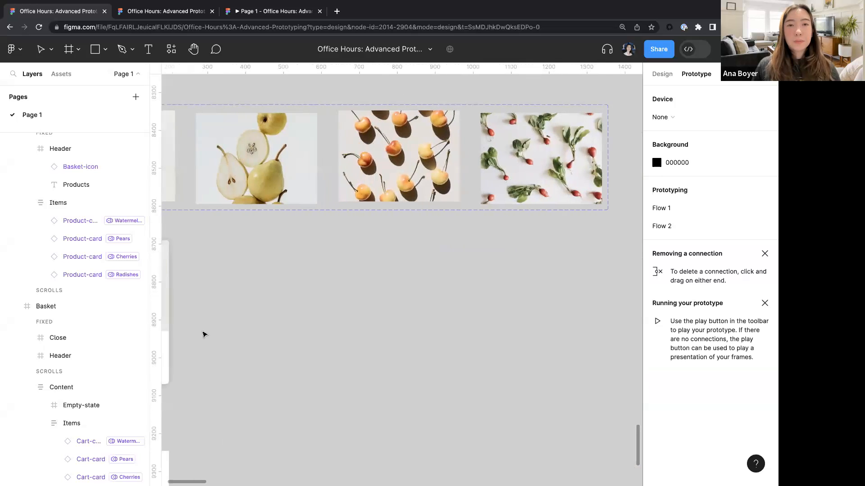
scroll(204, 333, "left", 3)
scroll(216, 336, "up", 5, "ctrl")
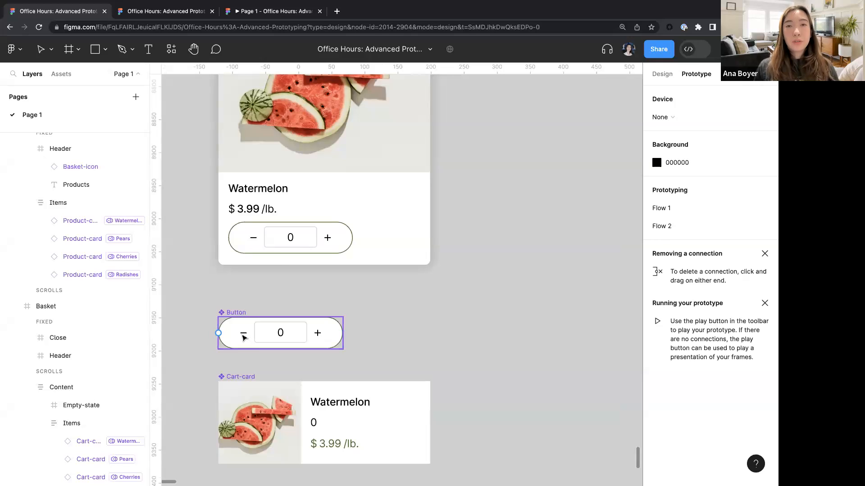
scroll(243, 337, "down", 1)
scroll(244, 339, "up", 5)
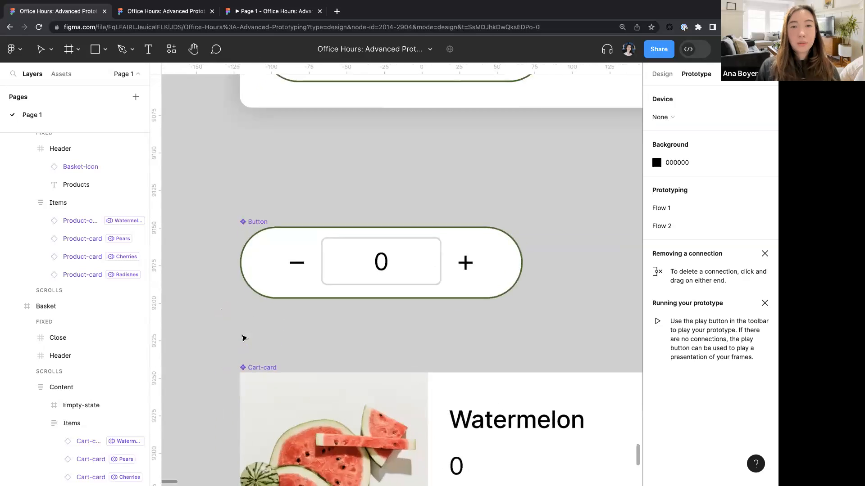
scroll(242, 338, "down", 1)
scroll(243, 338, "right", 1)
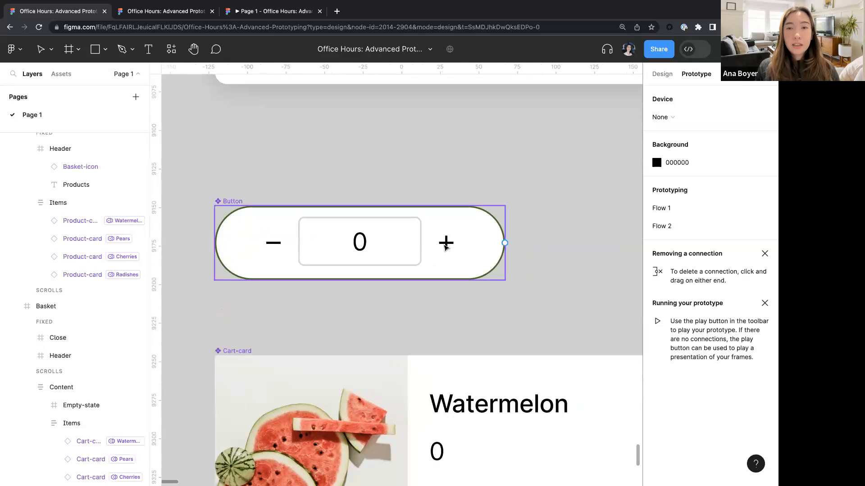
left_click(445, 246)
left_click(446, 244)
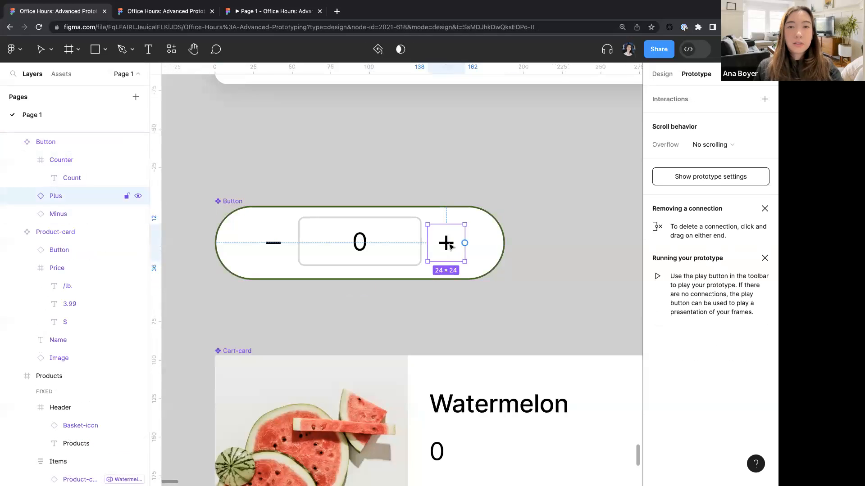
left_click(764, 98)
left_click(542, 140)
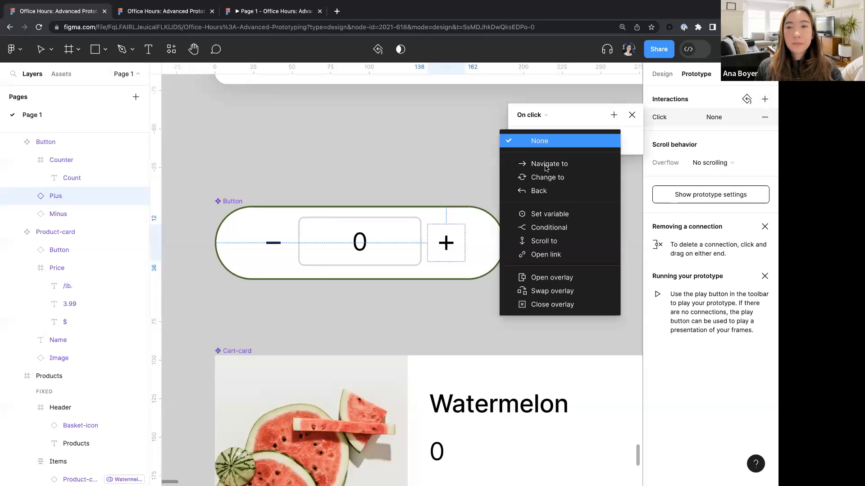
left_click(545, 214)
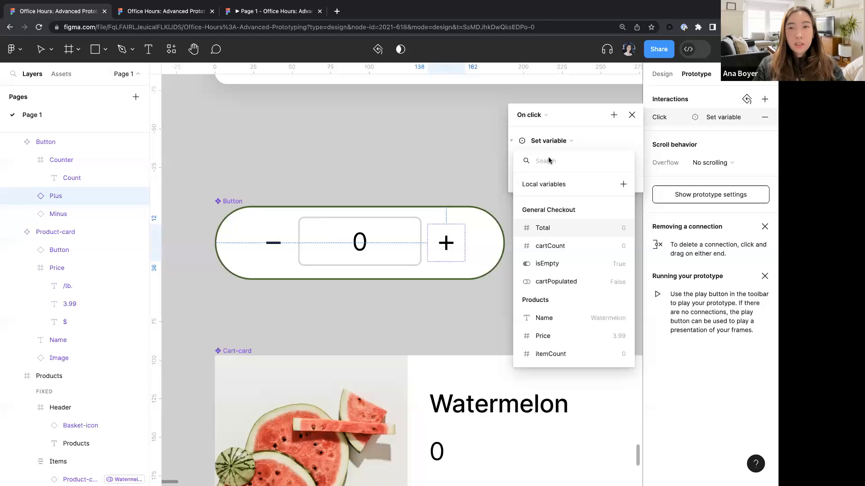
type("item")
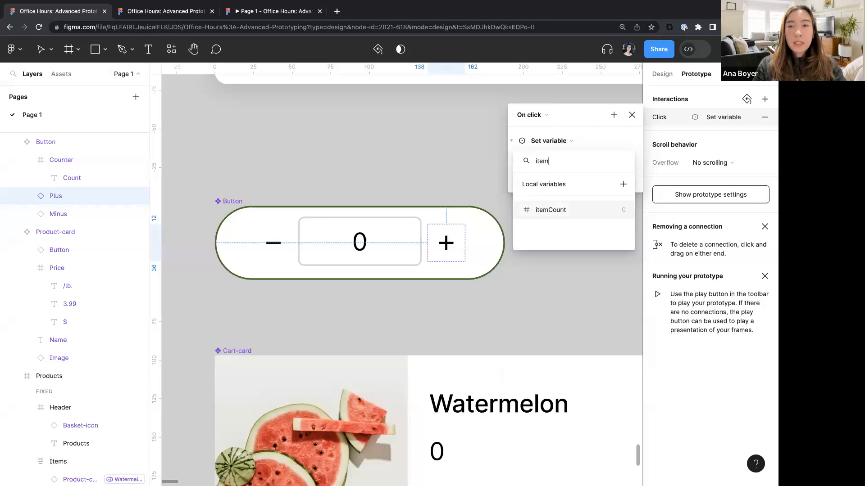
left_click(551, 210)
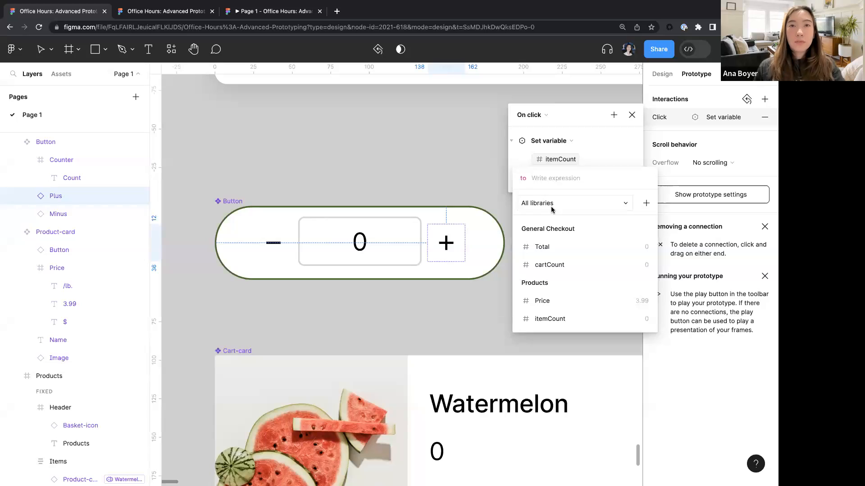
type("item")
key("Return")
type("+1")
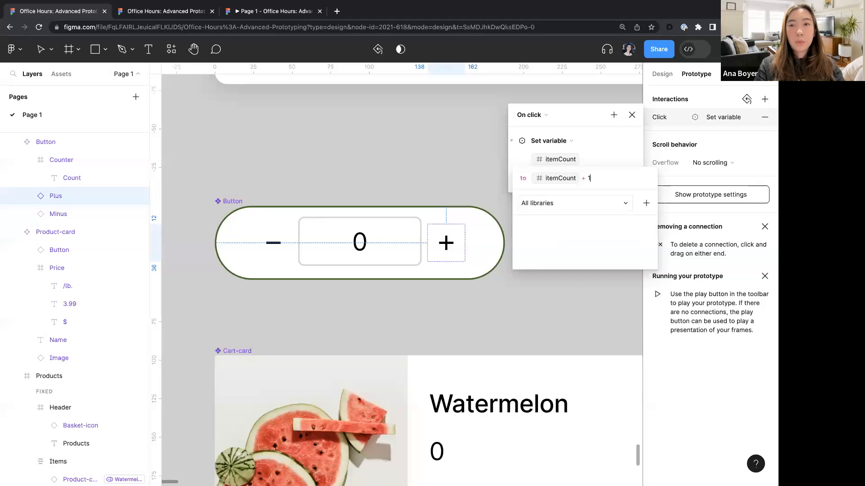
key("Escape")
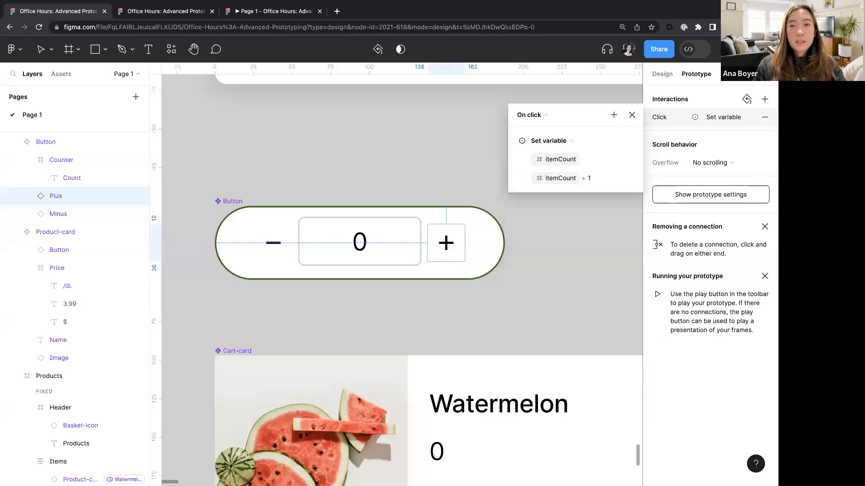
- Give the Button component's minus icon an on-click Conditional action with the condition itemCount > 0
left_click(273, 243)
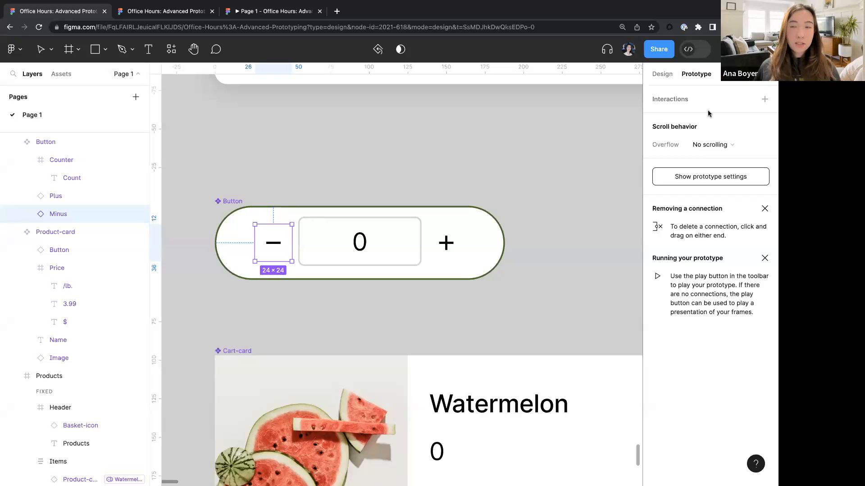
left_click(764, 99)
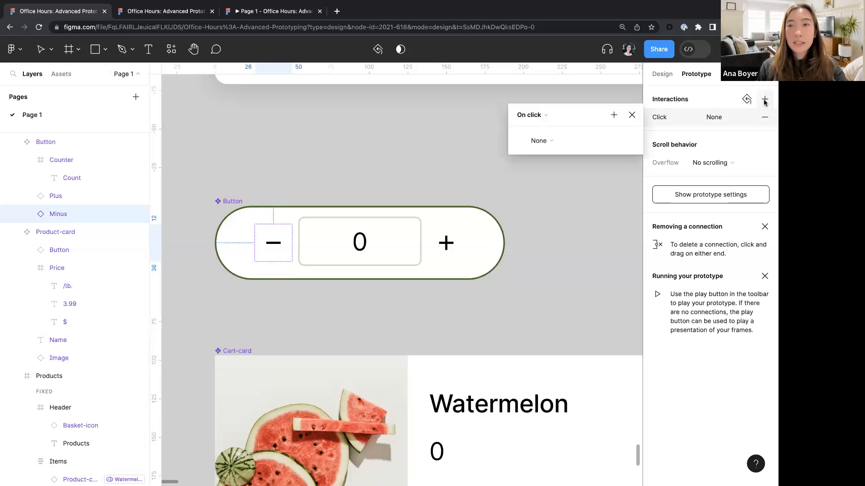
left_click(571, 147)
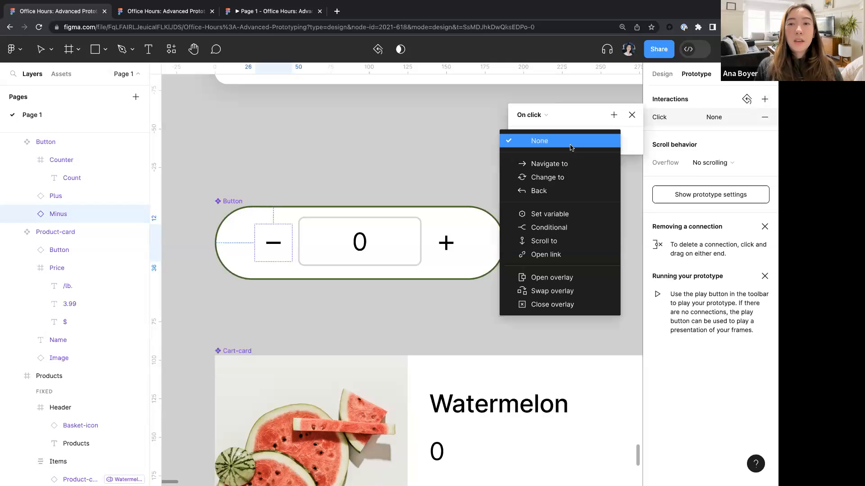
left_click(550, 228)
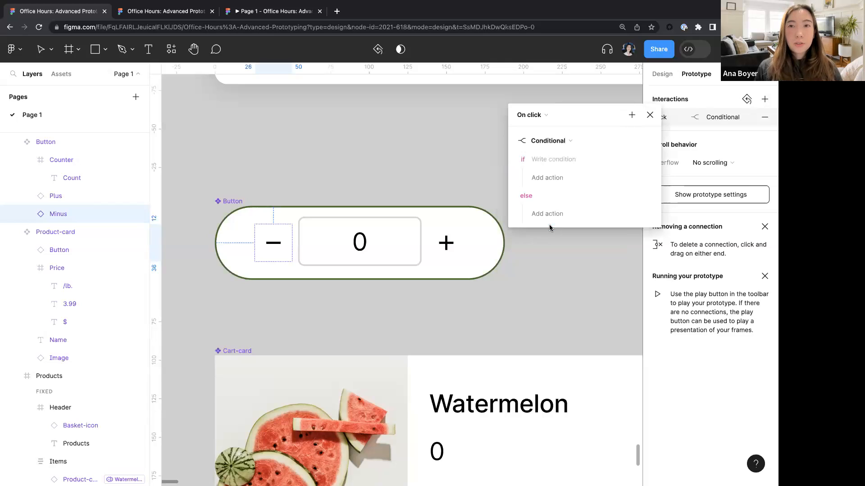
left_click(552, 158)
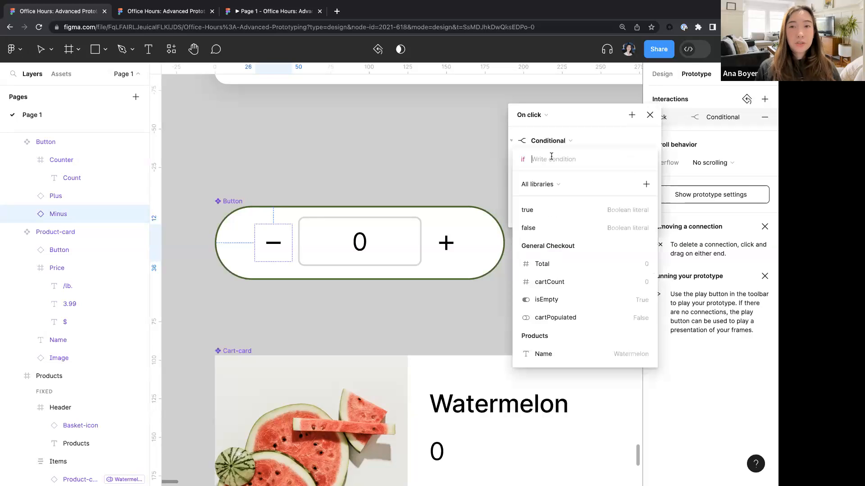
type("item")
key("Return")
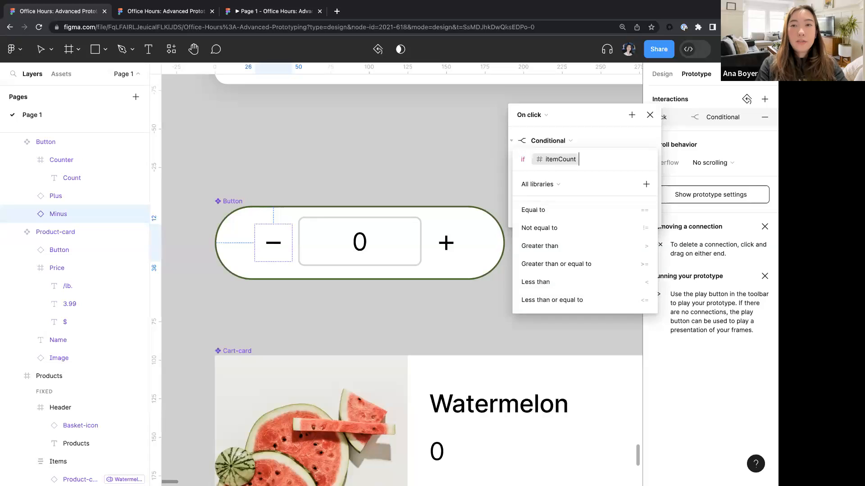
type(">0")
key("Return")
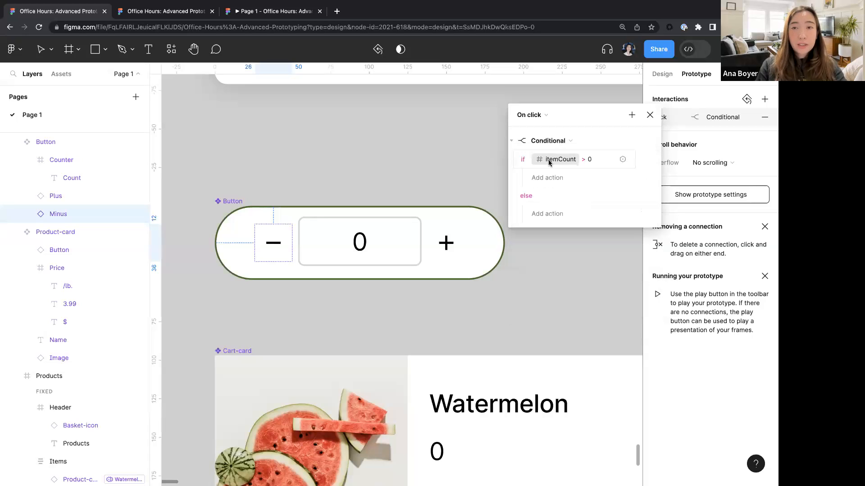
- In the conditional's if branch, add a Set variable action setting itemCount to itemCount - 1
left_click(546, 181)
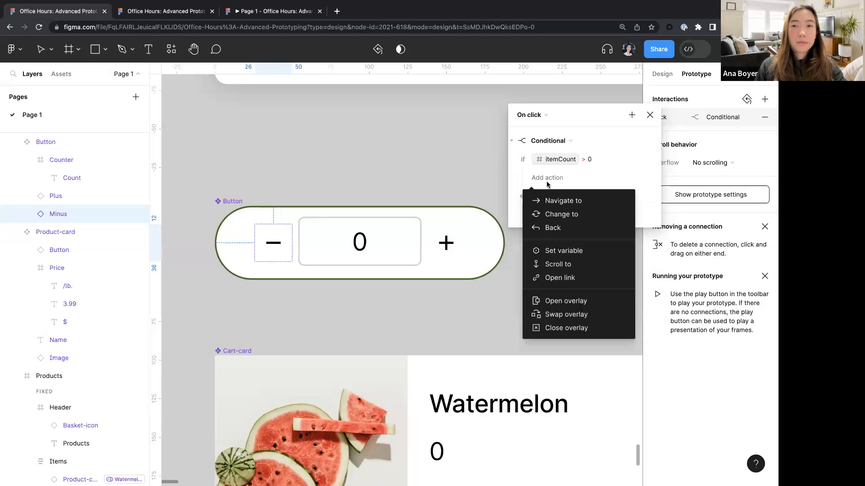
left_click(563, 249)
type("item")
key("Return")
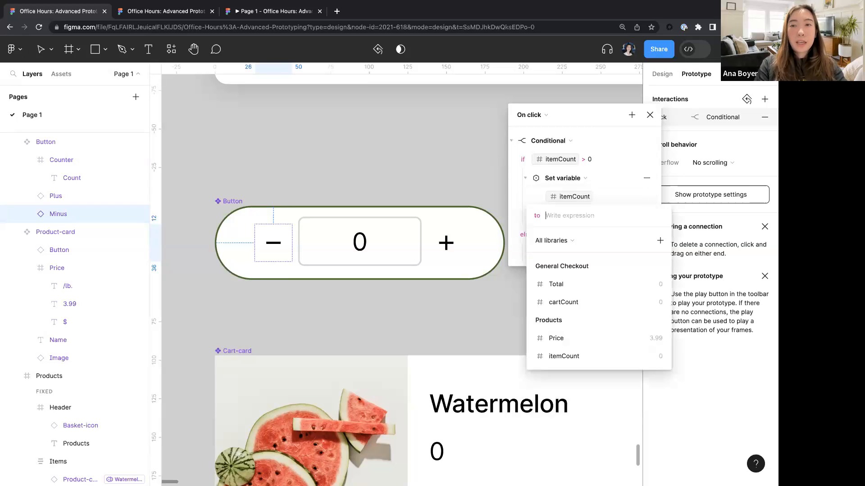
type("item")
key("Return")
type("-1")
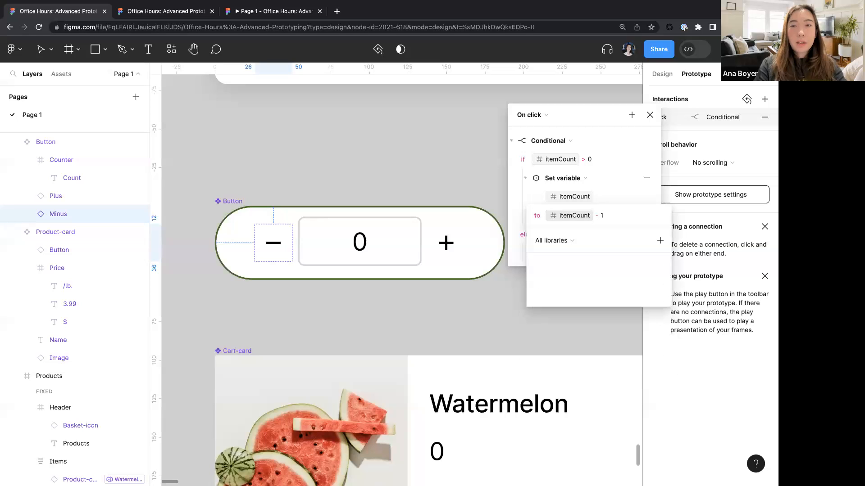
key("Return")
- In the conditional's else branch, add a Set variable action setting itemCount to 0
left_click(546, 252)
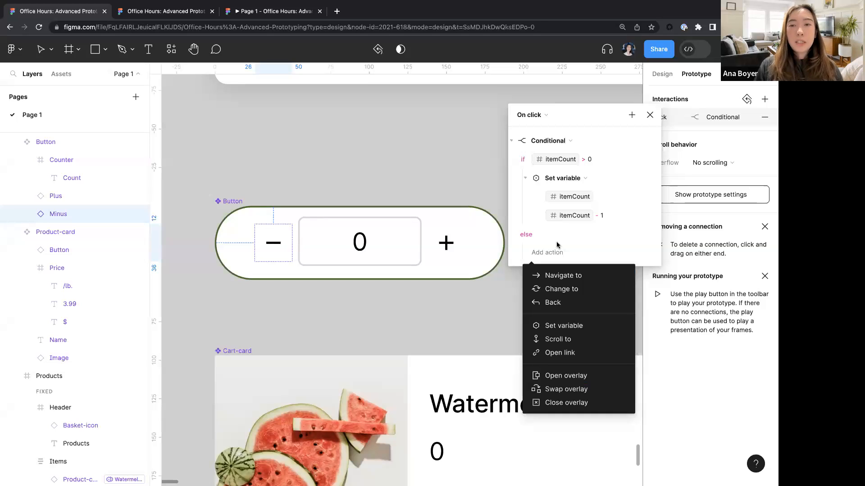
left_click(570, 326)
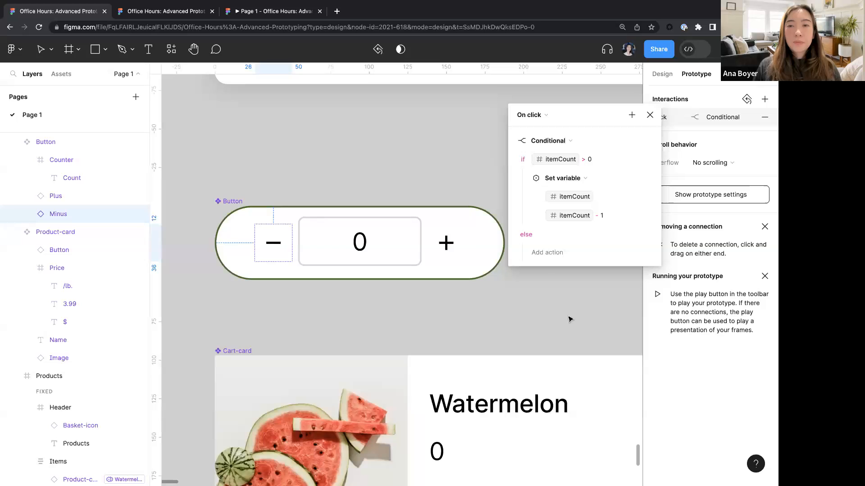
left_click(548, 253)
left_click(562, 324)
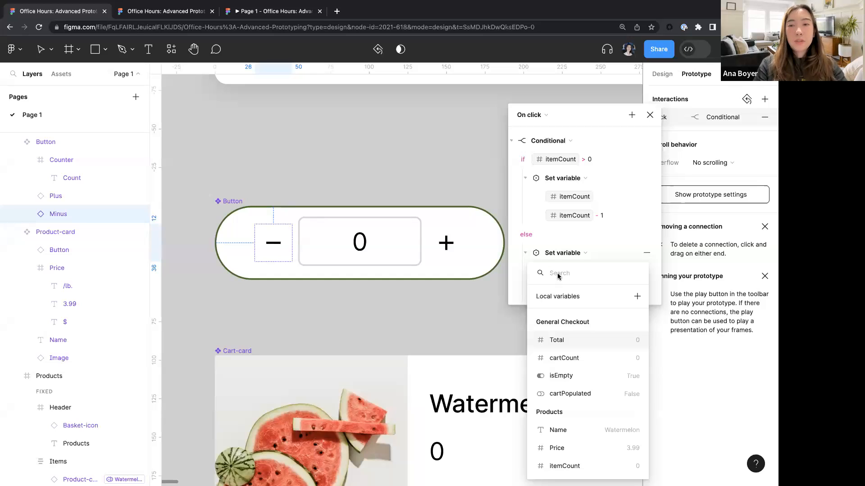
type("item")
key("BackSpace")
key("BackSpace")
key("BackSpace")
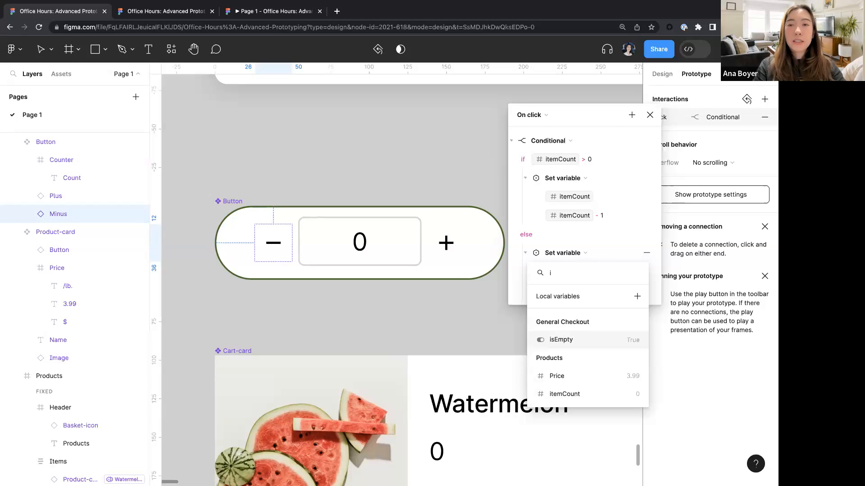
type("tem")
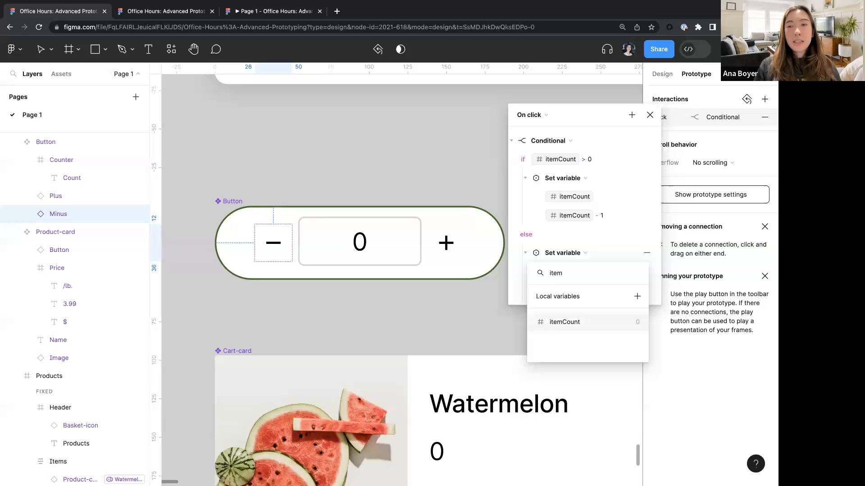
key("Escape")
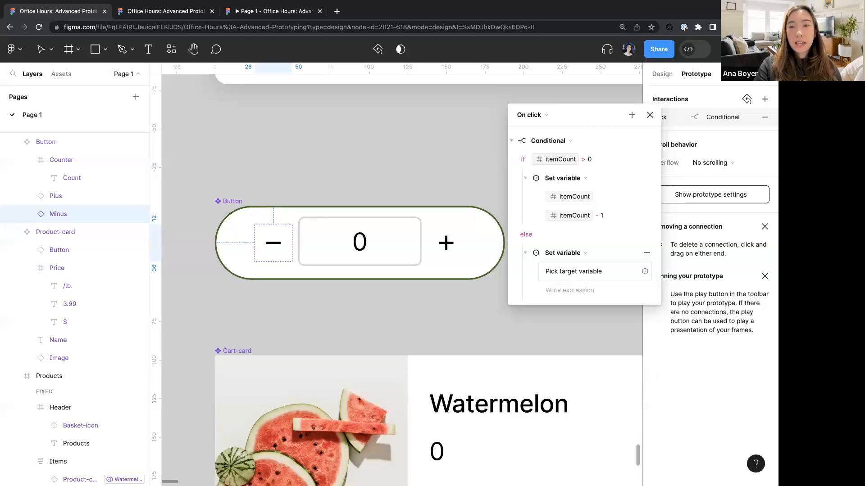
left_click(598, 276)
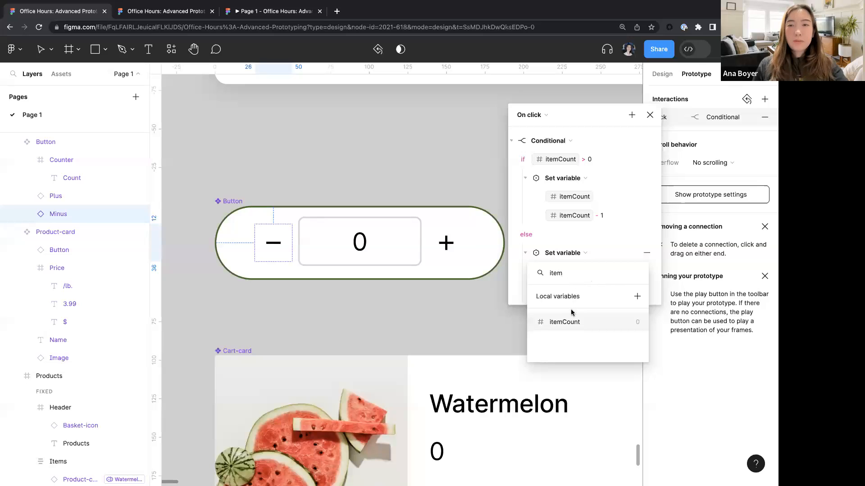
left_click(563, 322)
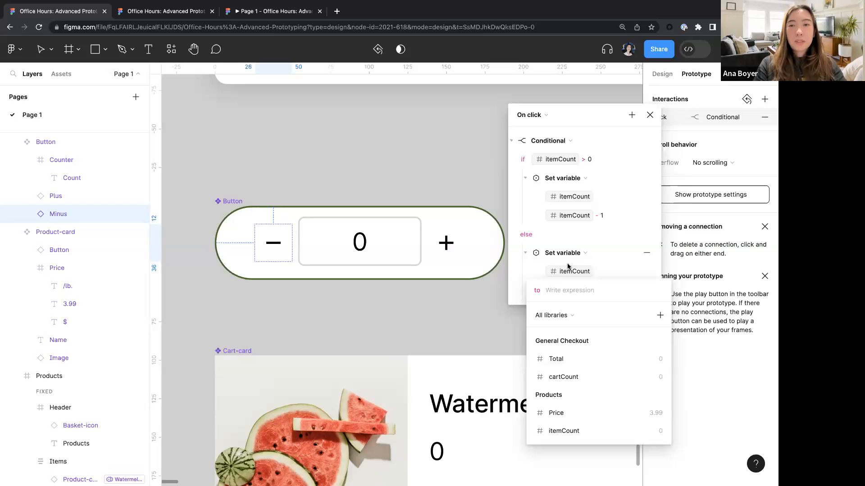
type("0")
key("Return")
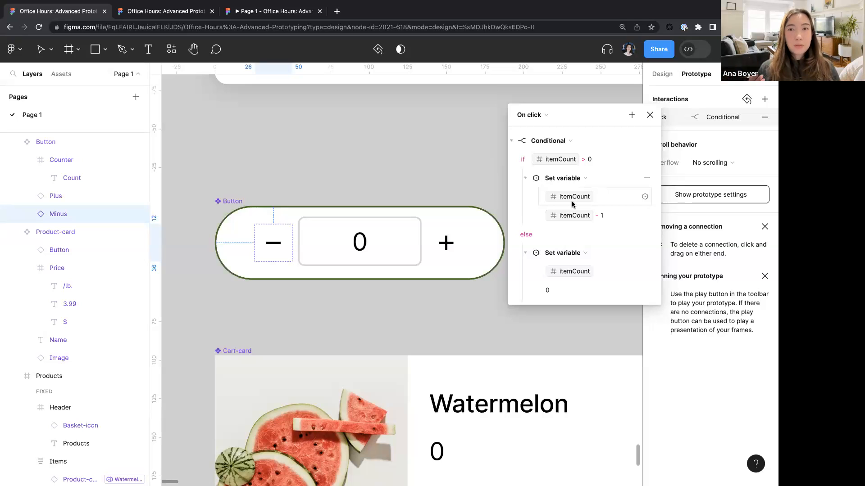
left_click(384, 155)
scroll(384, 154, "down", 10)
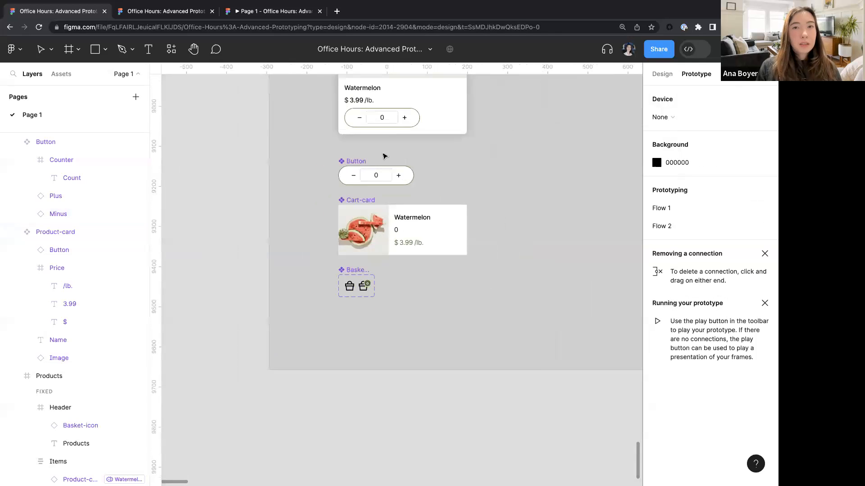
scroll(369, 174, "up", 5)
scroll(351, 173, "up", 6)
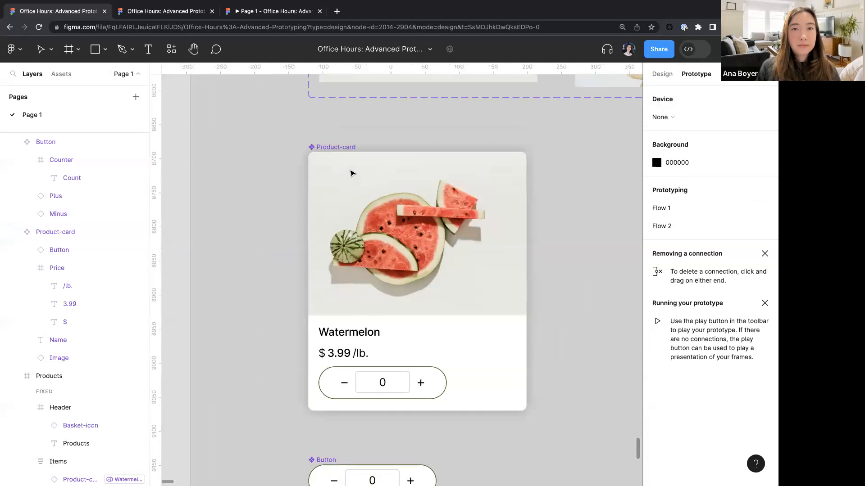
- Inspect the watermelon product card's image property and its Products variable mode, then scroll through the product cards
scroll(353, 347, "down", 2)
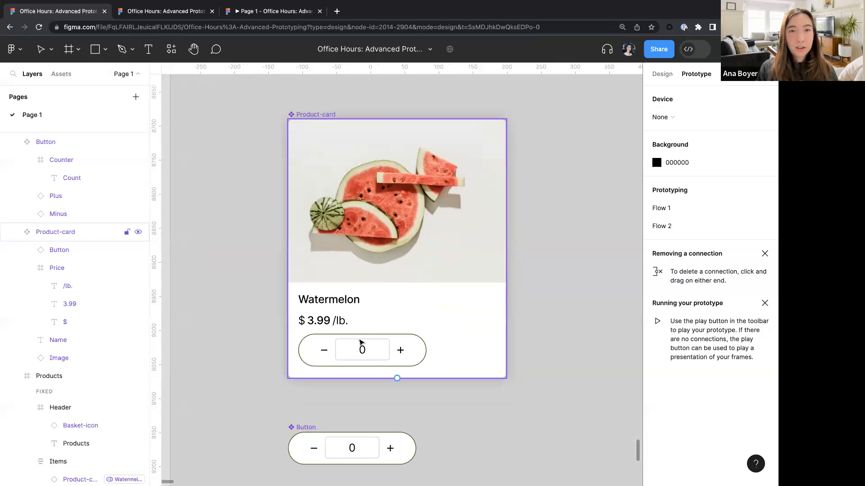
scroll(361, 343, "down", 5)
scroll(359, 342, "down", 4)
scroll(360, 342, "right", 10)
scroll(289, 247, "up", 4)
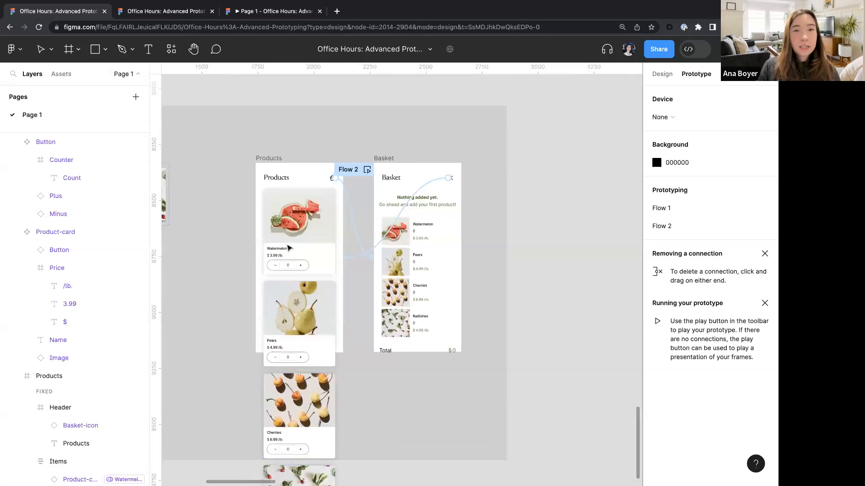
left_click(325, 244)
left_click(325, 243)
left_click(662, 74)
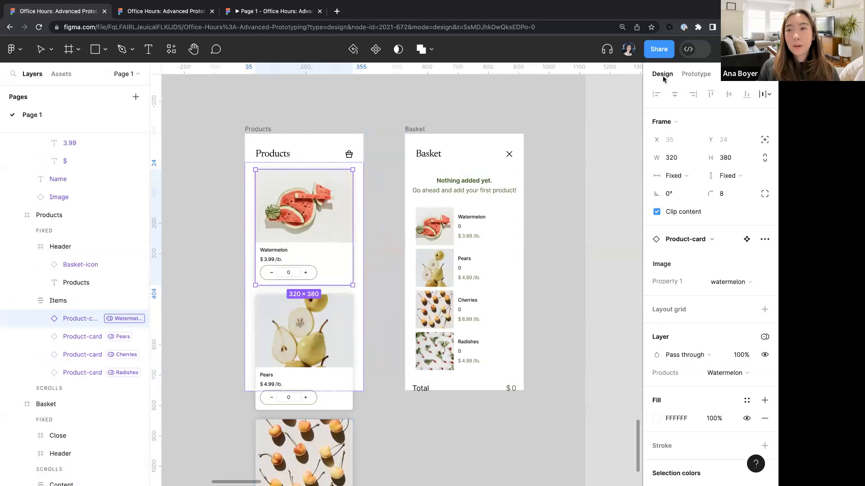
left_click(743, 283)
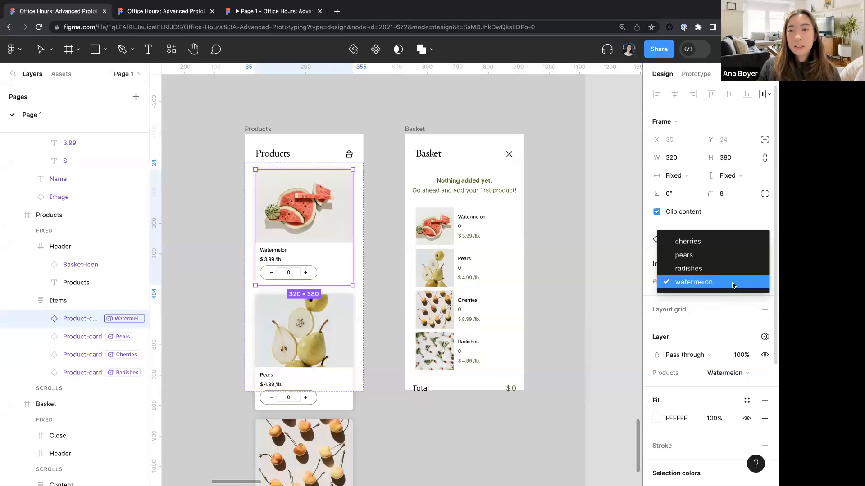
left_click(744, 374)
left_click(744, 374)
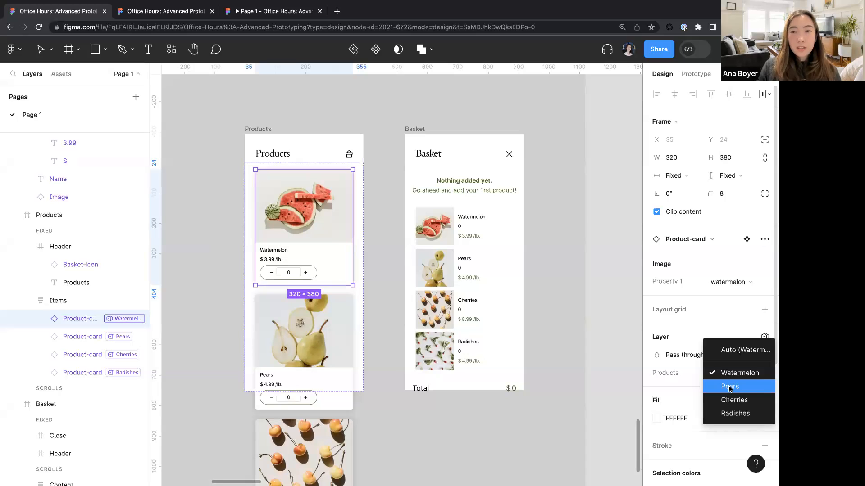
left_click(317, 260)
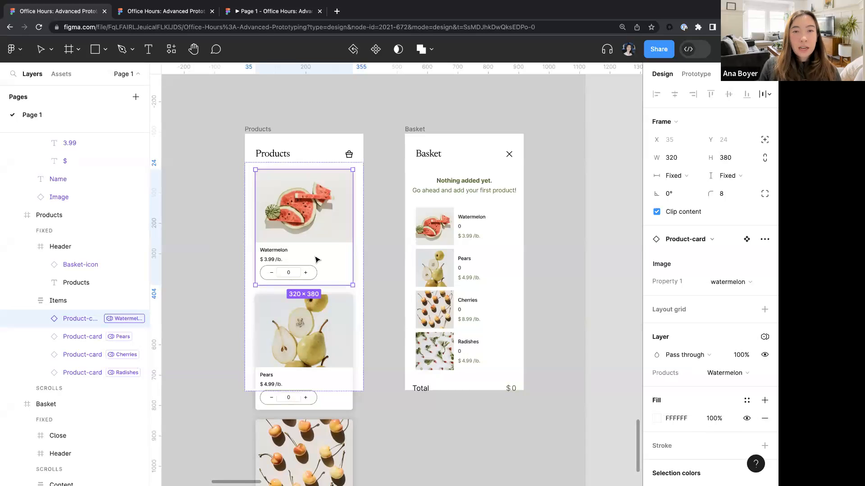
scroll(293, 276, "up", 5, "ctrl")
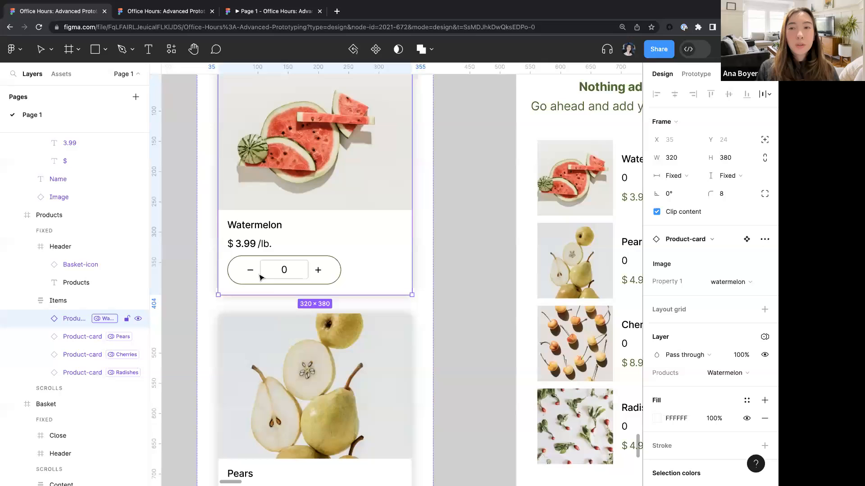
scroll(270, 252, "down", 5)
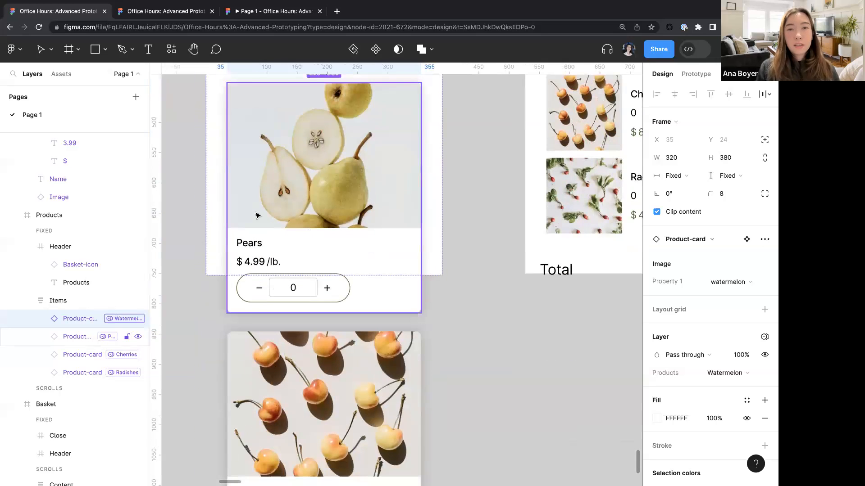
scroll(344, 213, "down", 4)
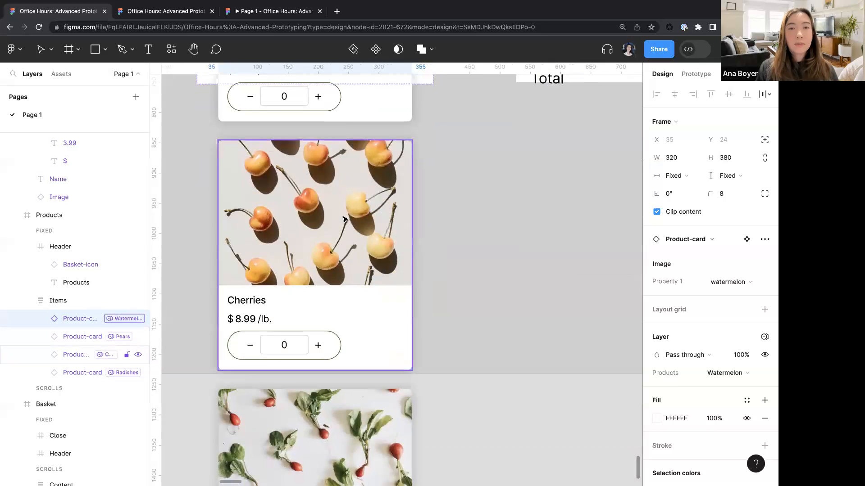
scroll(342, 225, "down", 4)
scroll(342, 224, "up", 5)
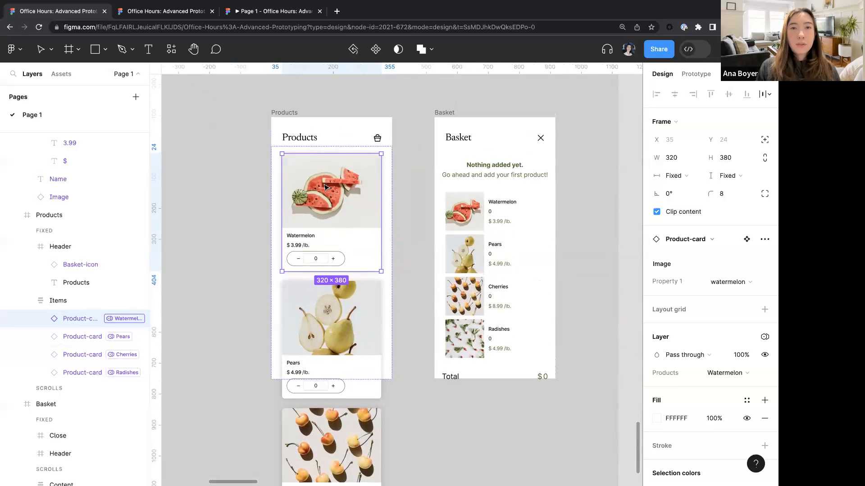
- Preview the Products frame and test the plus and minus counters on the watermelon, pears and cherries cards
left_click(287, 113)
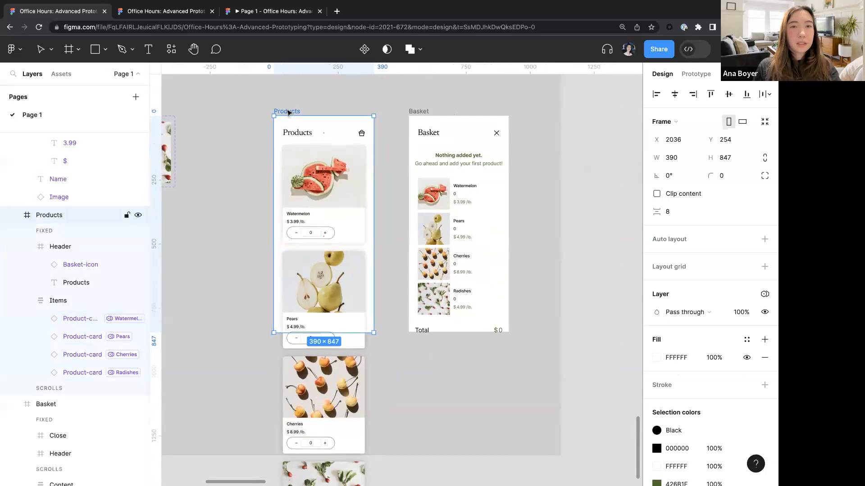
key("shift+space")
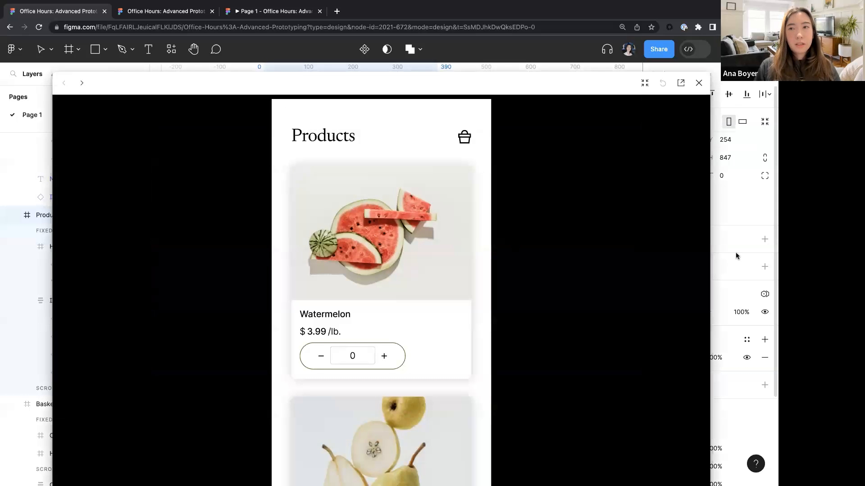
left_click_drag(709, 75, 562, 207)
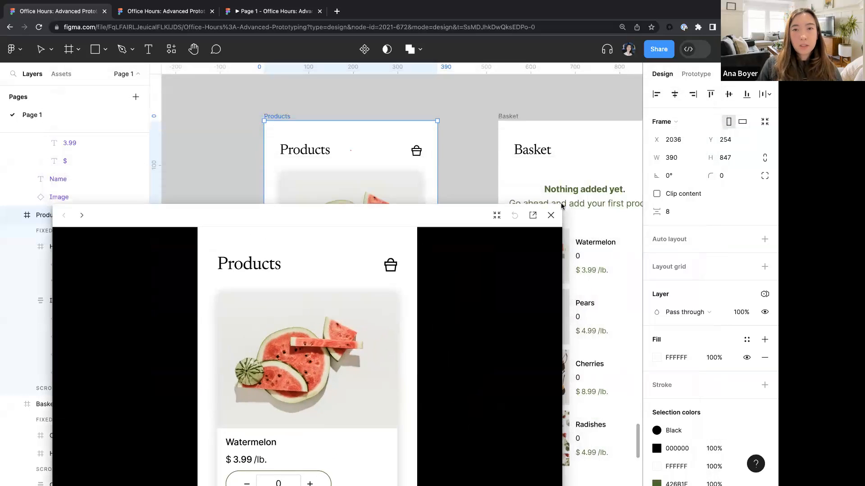
left_click_drag(476, 215, 534, 34)
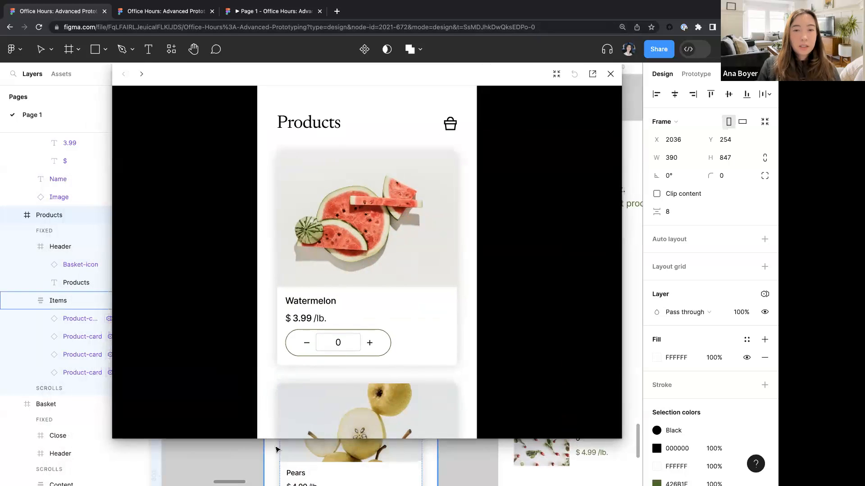
left_click_drag(281, 438, 281, 485)
left_click(369, 343)
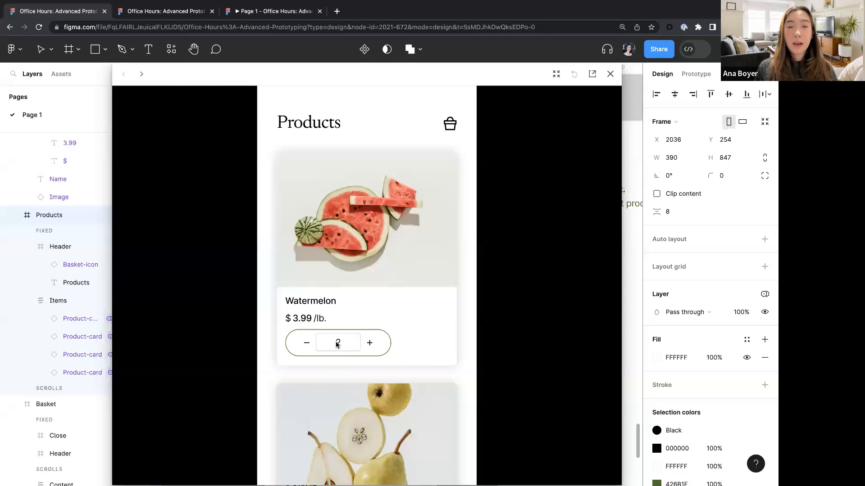
scroll(353, 349, "down", 8)
left_click(369, 213)
left_click(370, 213)
left_click(308, 215)
left_click(308, 215)
scroll(340, 214, "up", 7)
scroll(356, 297, "down", 10)
scroll(337, 336, "down", 1)
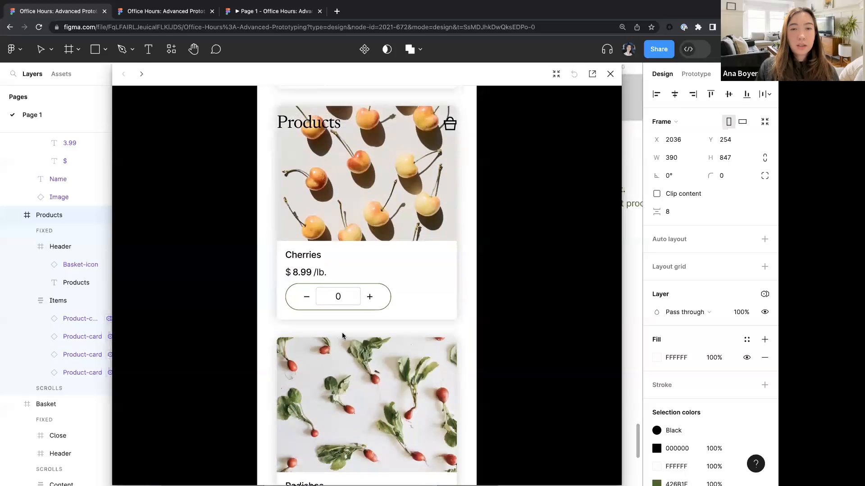
left_click(369, 299)
scroll(334, 290, "up", 10)
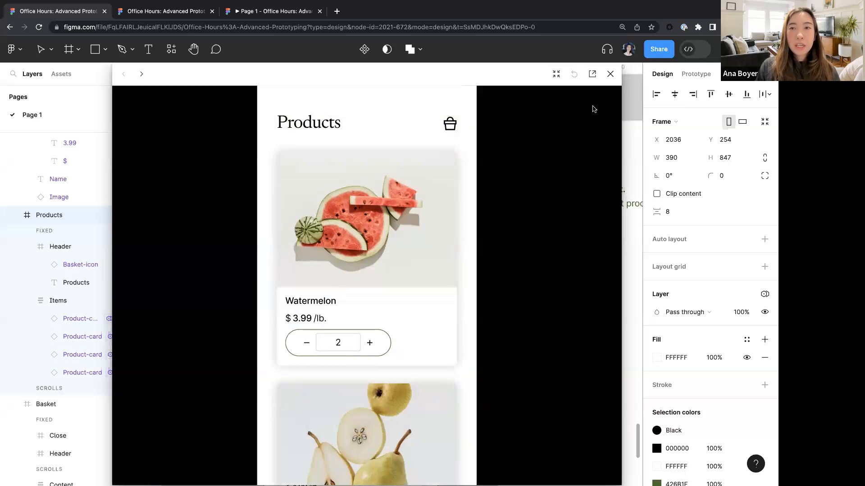
left_click(610, 75)
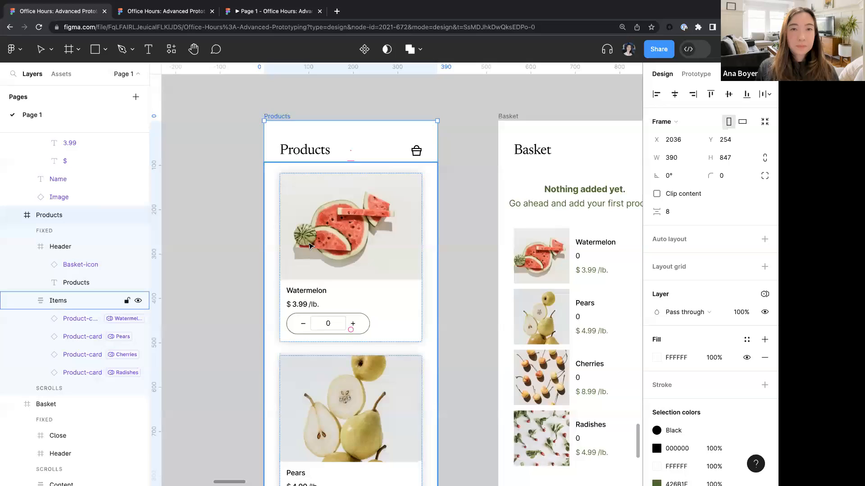
- Examine the Basket-icon component's variants and the badge count text bound to the cartCount variable
scroll(307, 243, "down", 5)
scroll(307, 242, "left", 10)
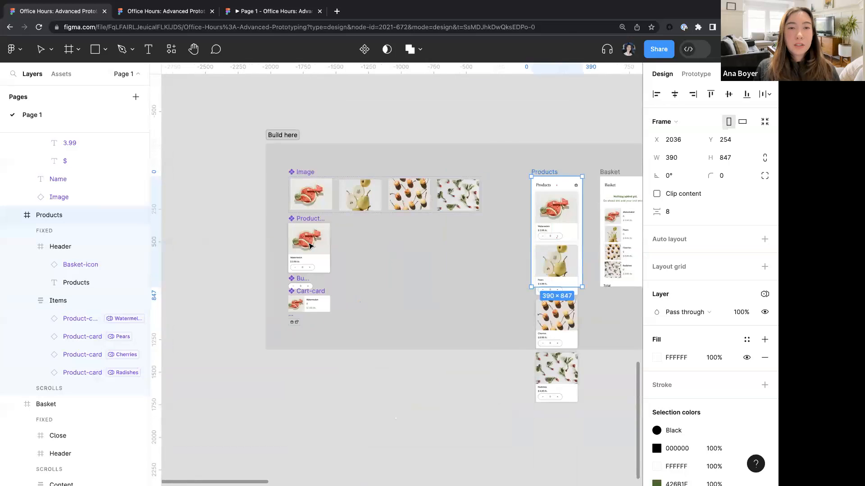
scroll(334, 250, "right", 5)
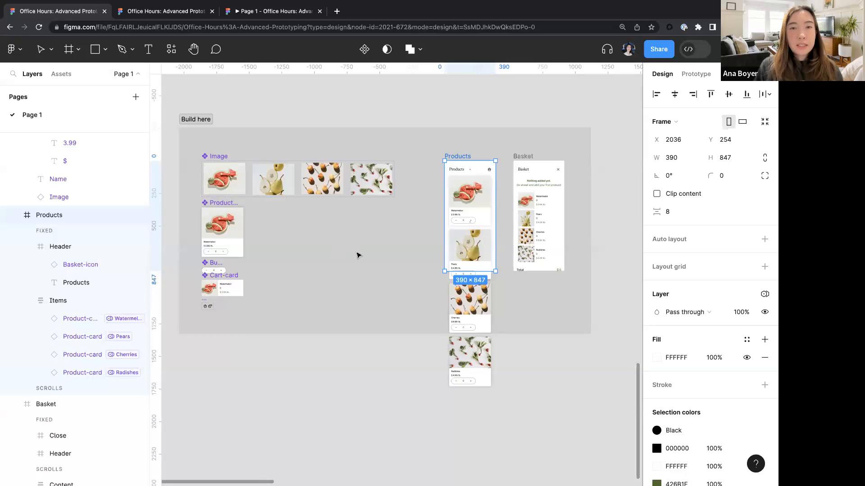
scroll(359, 255, "right", 3)
scroll(399, 168, "up", 5)
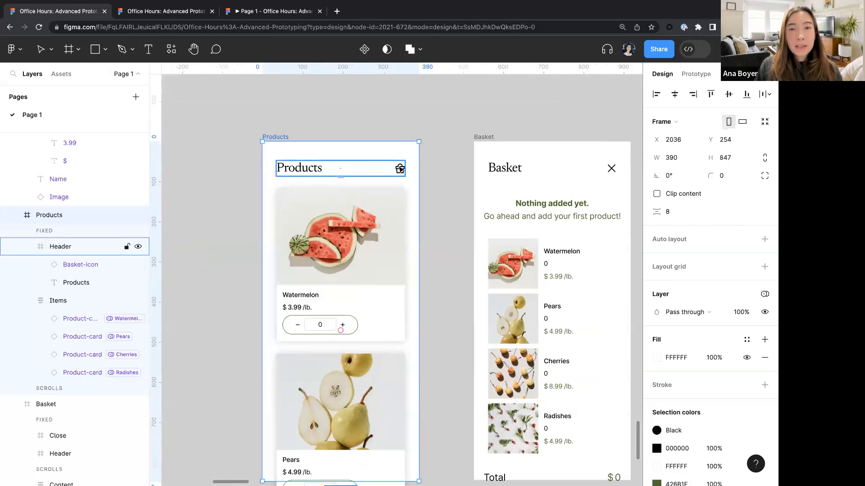
scroll(399, 172, "down", 3)
scroll(399, 172, "left", 10)
scroll(399, 171, "down", 4)
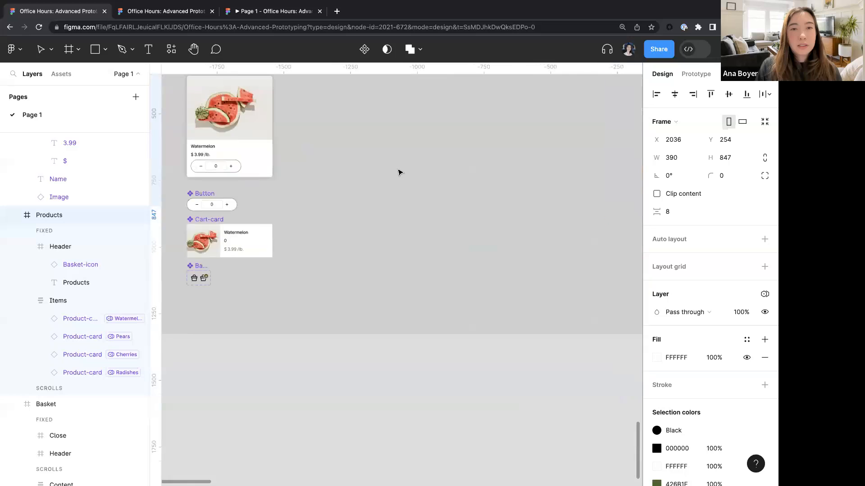
scroll(252, 274, "up", 10)
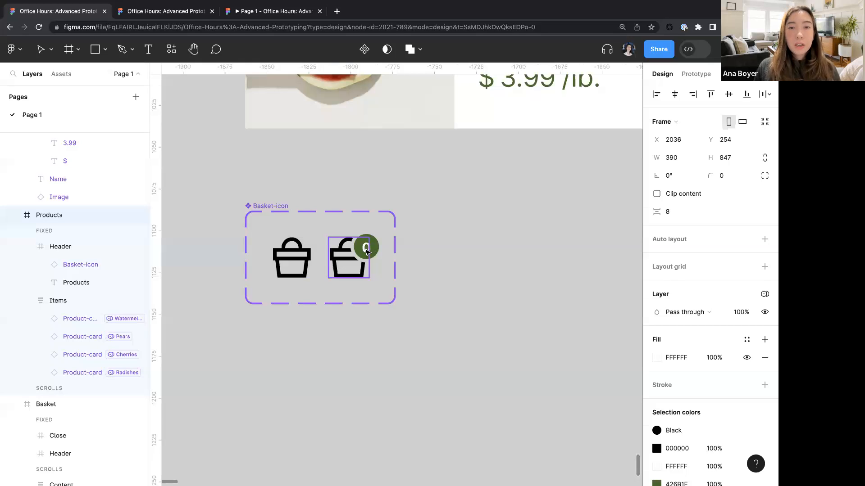
left_click(366, 250)
scroll(366, 250, "up", 5)
double_click(366, 250)
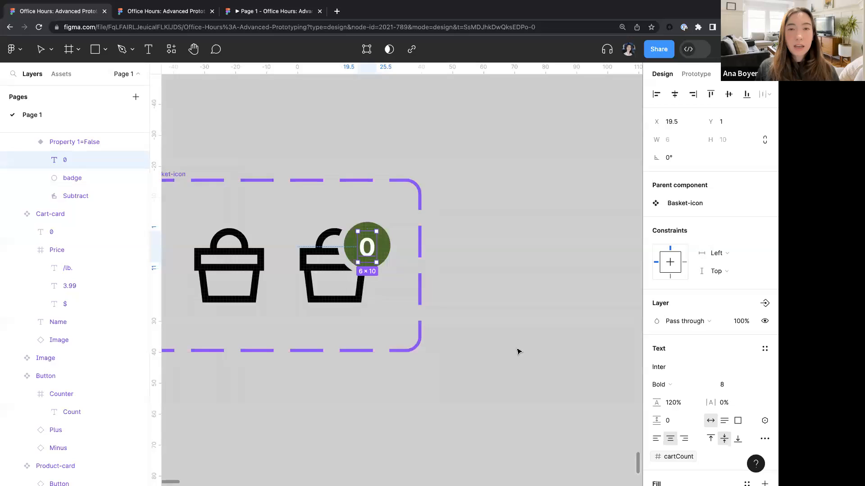
scroll(517, 352, "down", 3)
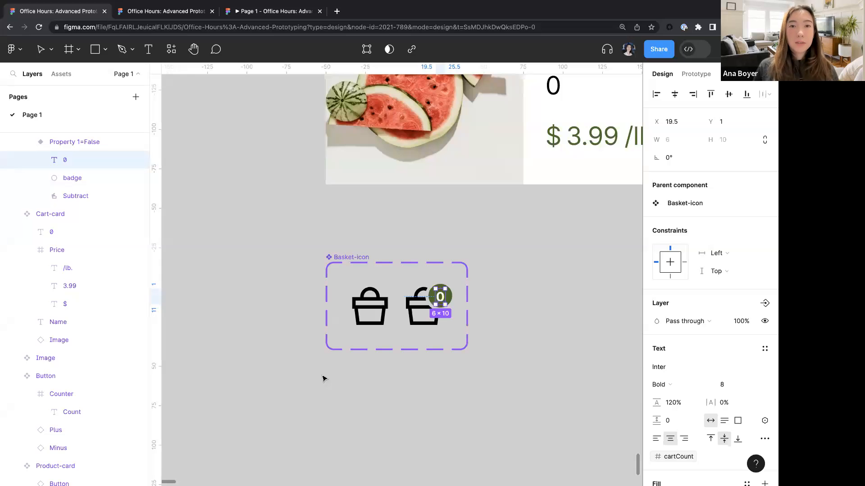
scroll(324, 377, "down", 10)
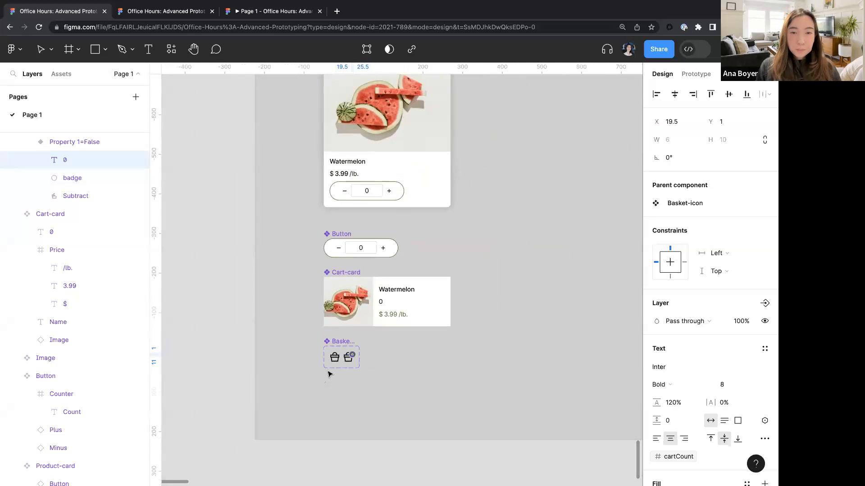
scroll(328, 373, "up", 10)
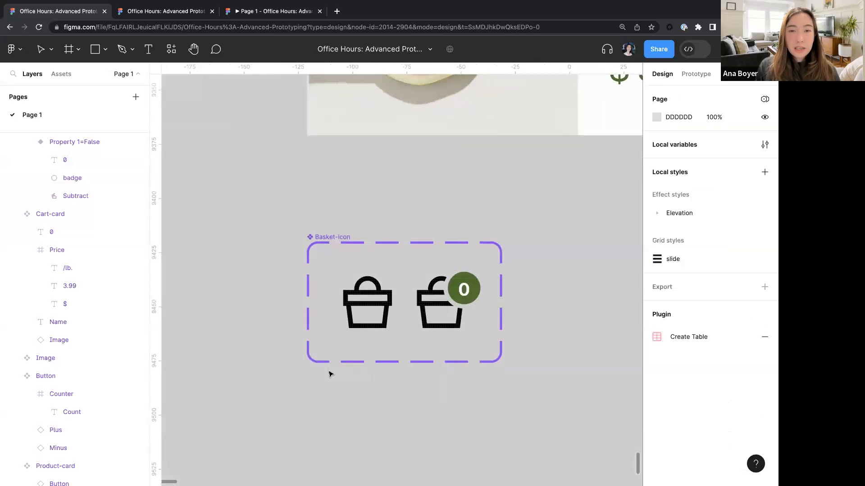
left_click(364, 316)
scroll(365, 318, "right", 1)
scroll(365, 318, "down", 1)
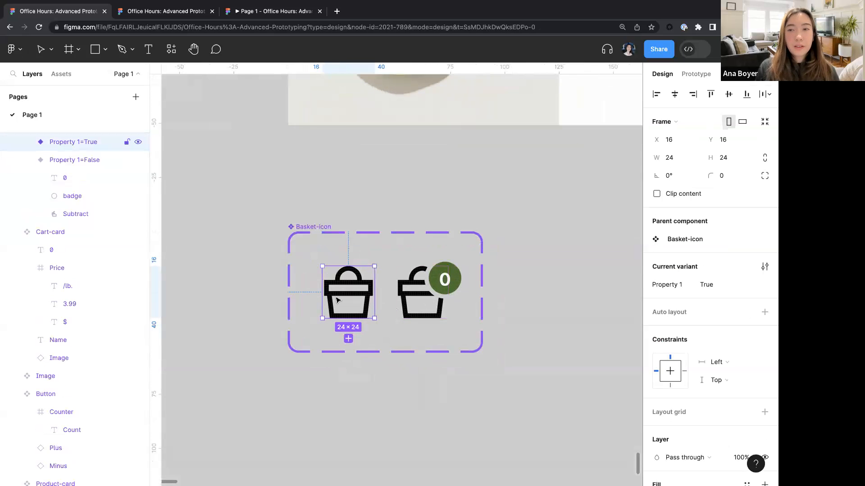
left_click(414, 311)
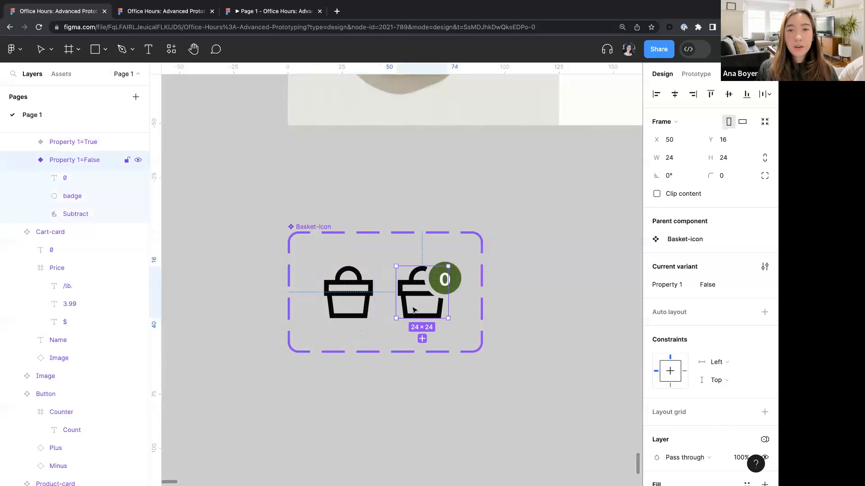
left_click(330, 309)
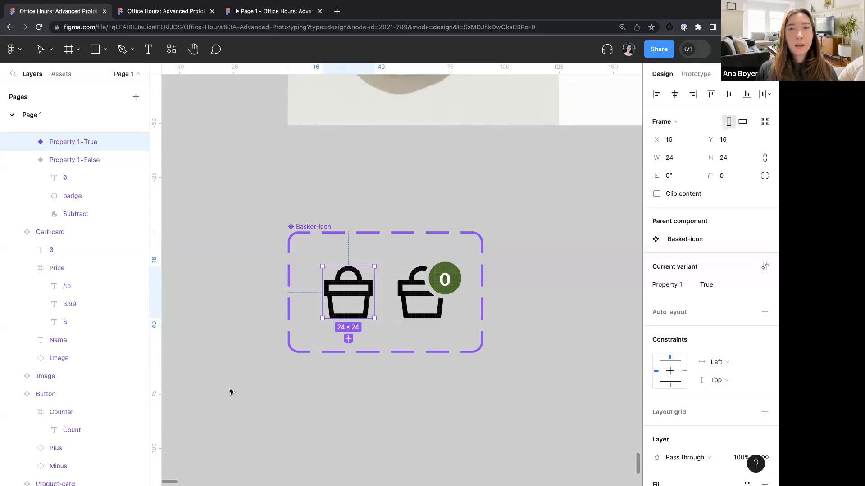
scroll(522, 369, "right", 1)
left_click(526, 369)
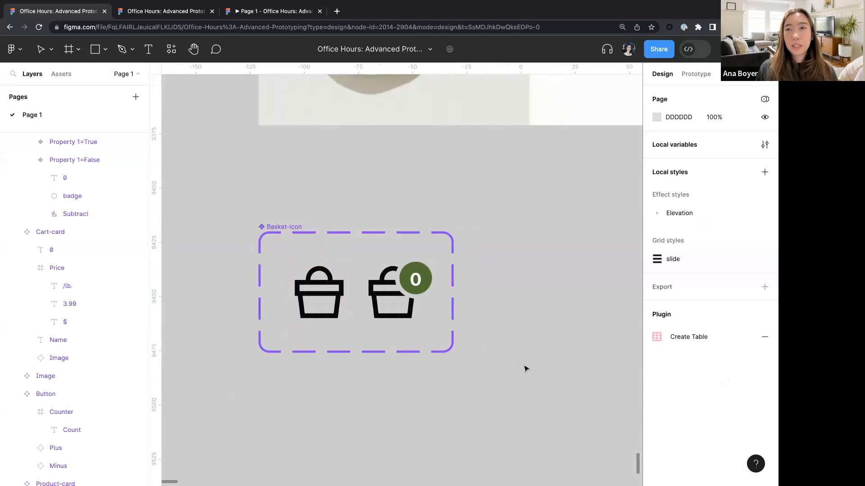
- Open the local variables and review the Products and General Checkout variable collections
left_click(764, 144)
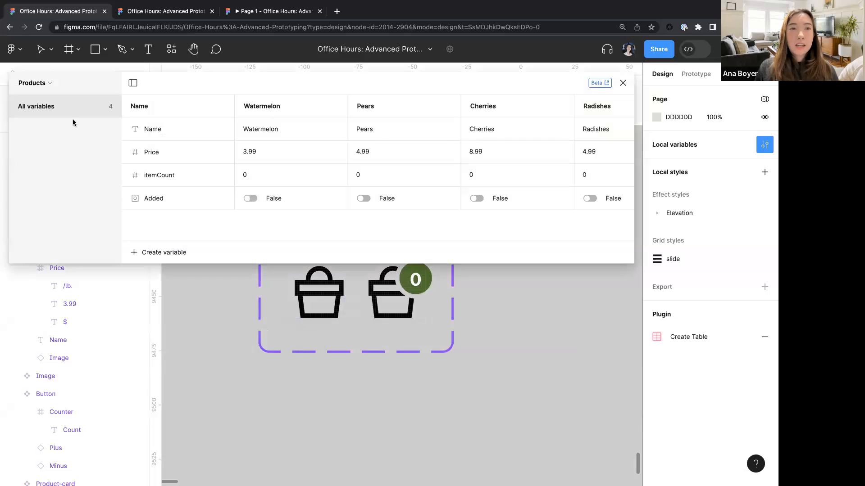
left_click(43, 85)
left_click(43, 117)
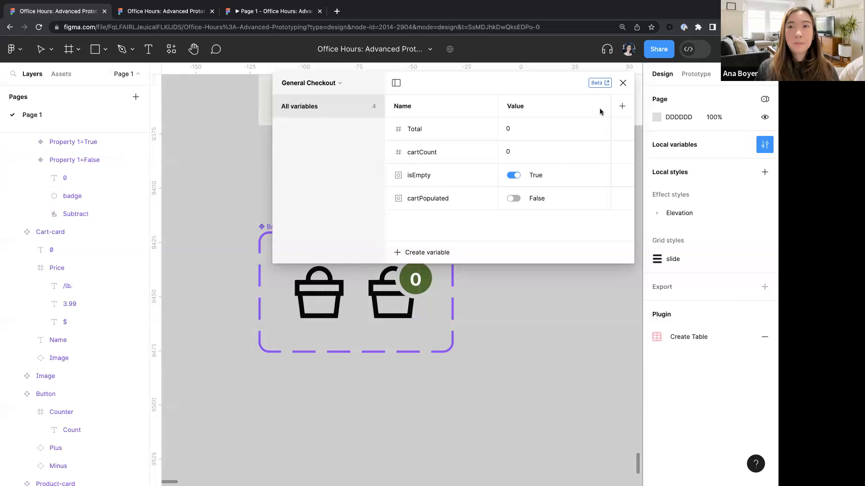
left_click(624, 83)
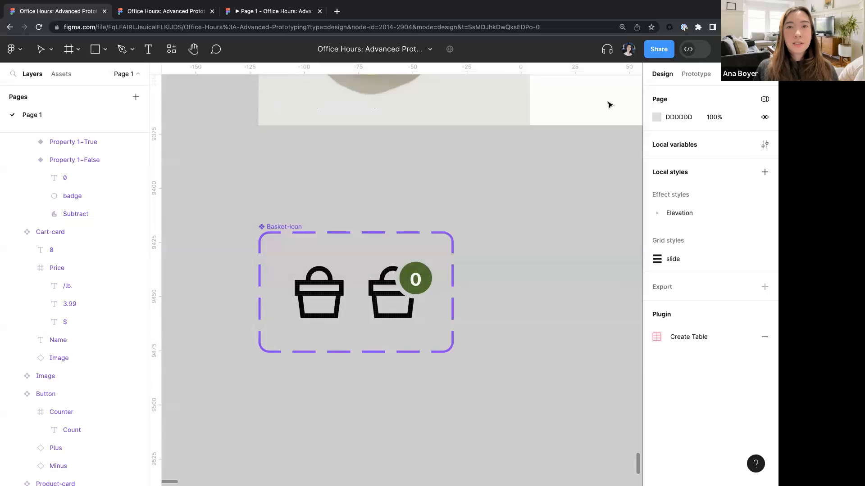
scroll(494, 241, "up", 10)
scroll(495, 100, "up", 3)
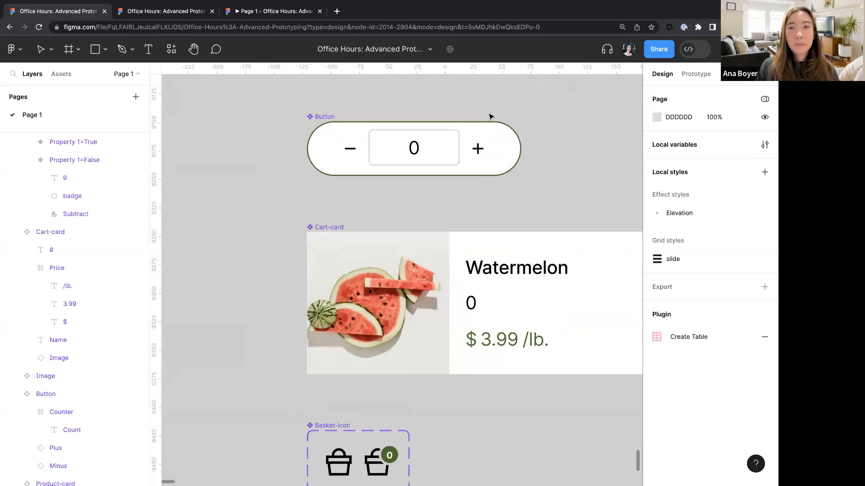
- Add a Set variable action to the Plus button's click interaction that sets isEmpty to false
scroll(468, 198, "up", 5)
double_click(478, 240)
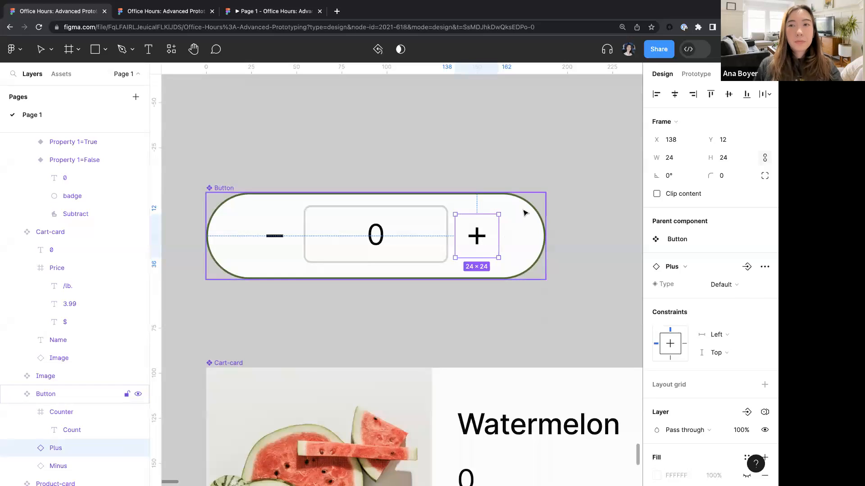
left_click(694, 74)
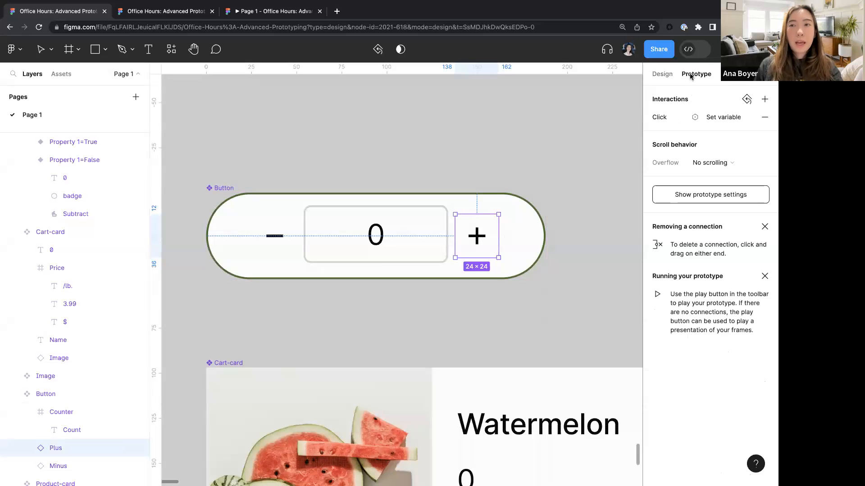
left_click(678, 118)
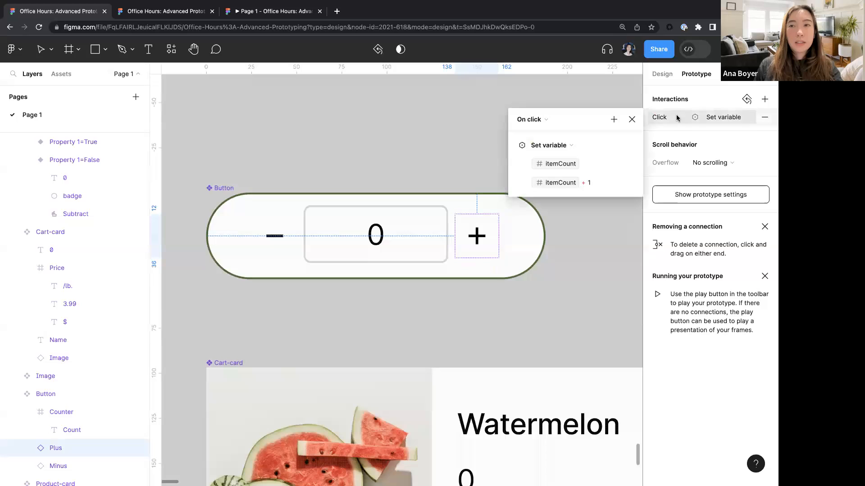
left_click(614, 119)
left_click(644, 194)
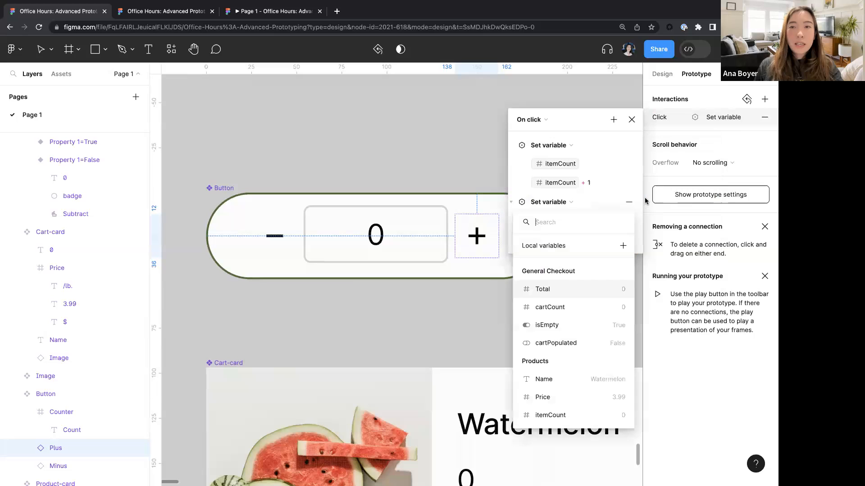
type("is")
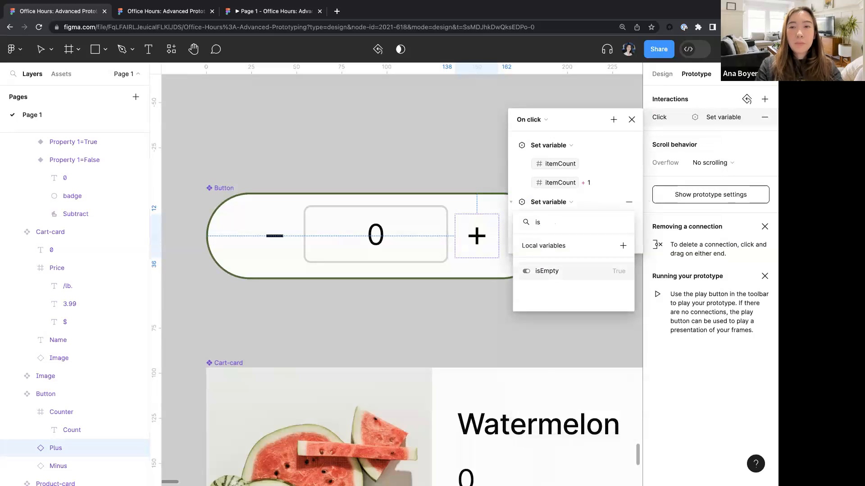
key("Return")
type("true")
key("Return")
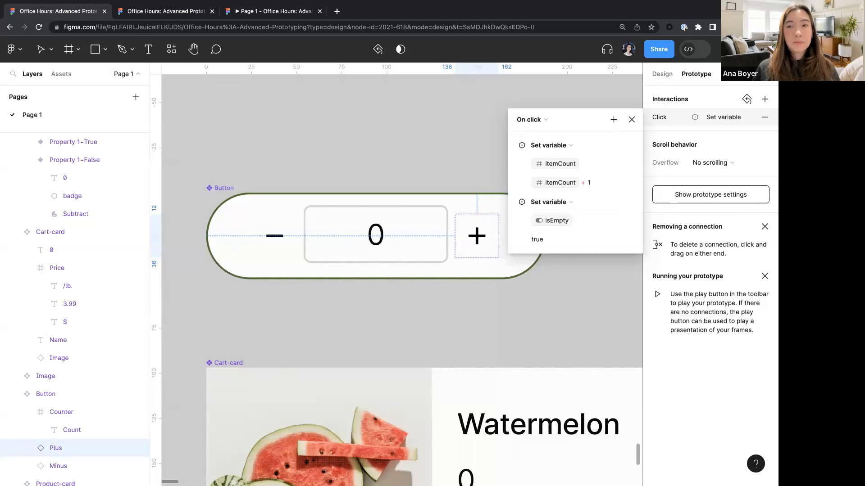
left_click(547, 239)
type("false")
key("Return")
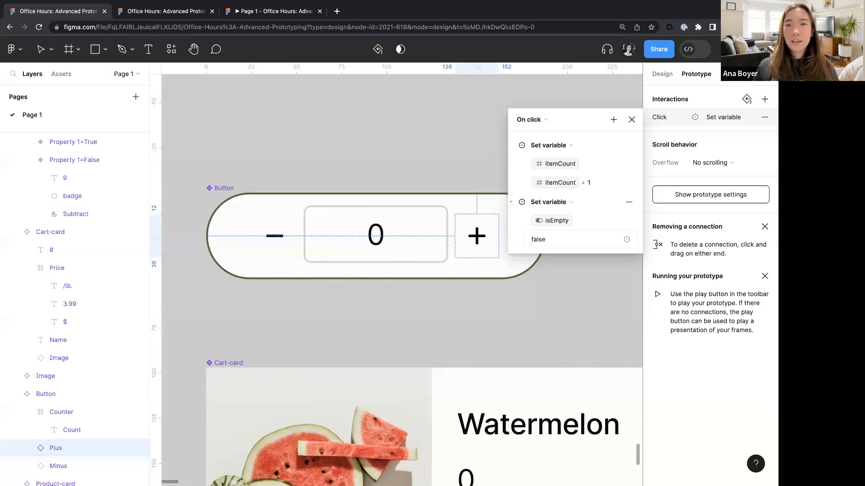
- Add a second, empty Conditional action to the Minus button's click interaction
left_click(359, 136)
left_click(276, 245)
left_click(277, 245)
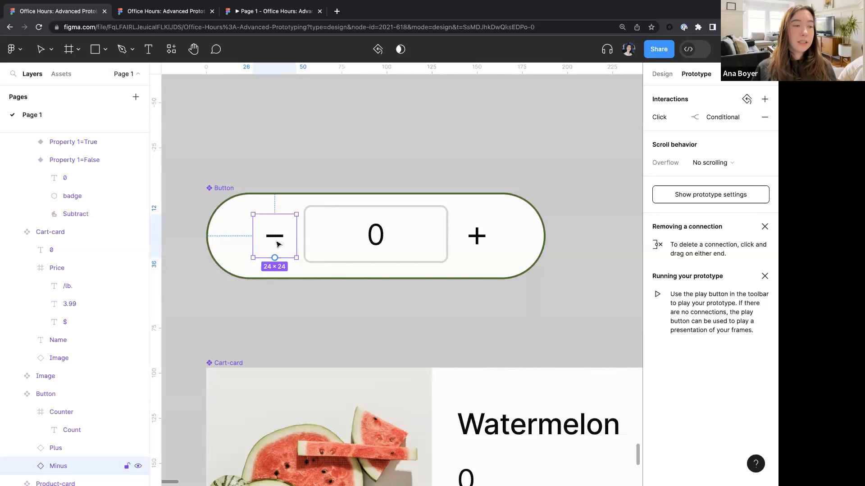
left_click(671, 118)
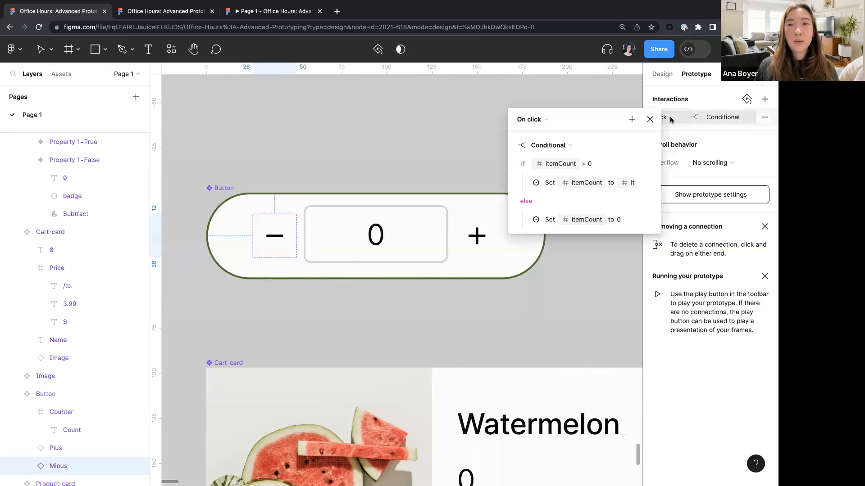
left_click(632, 120)
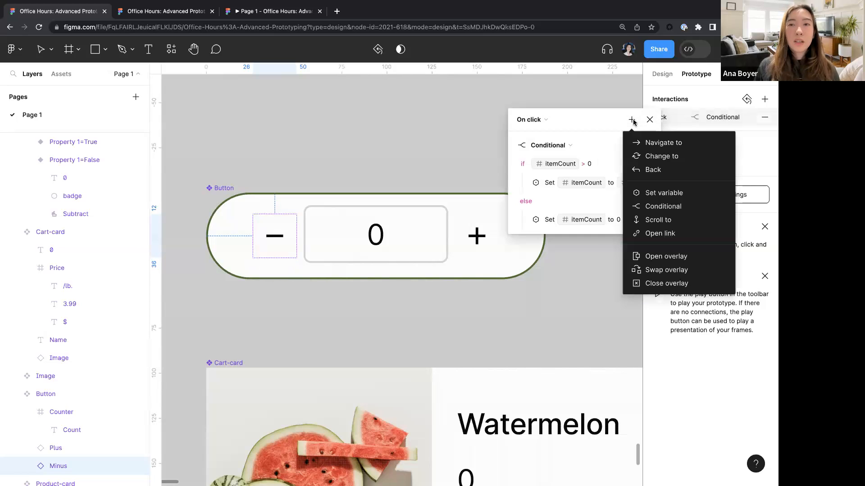
left_click(652, 206)
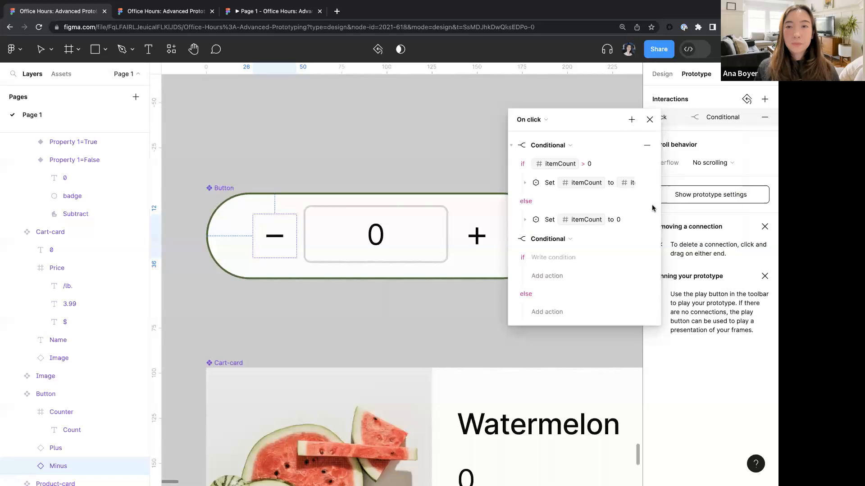
left_click(544, 257)
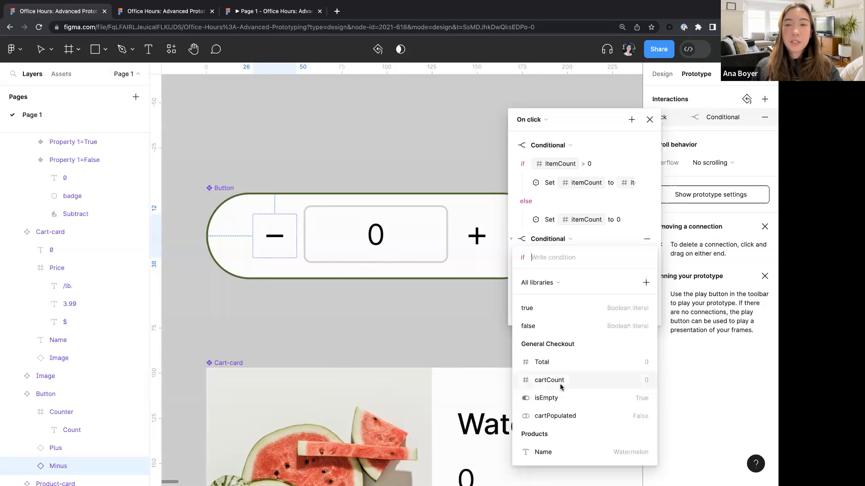
left_click(390, 338)
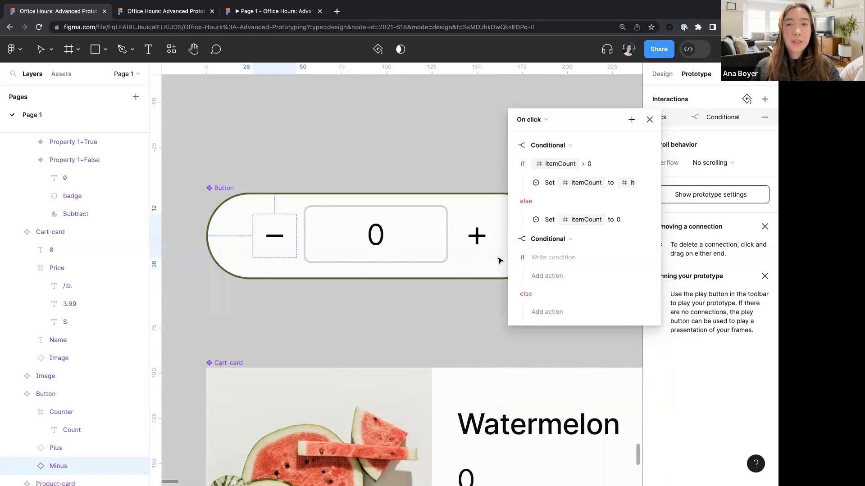
left_click(650, 120)
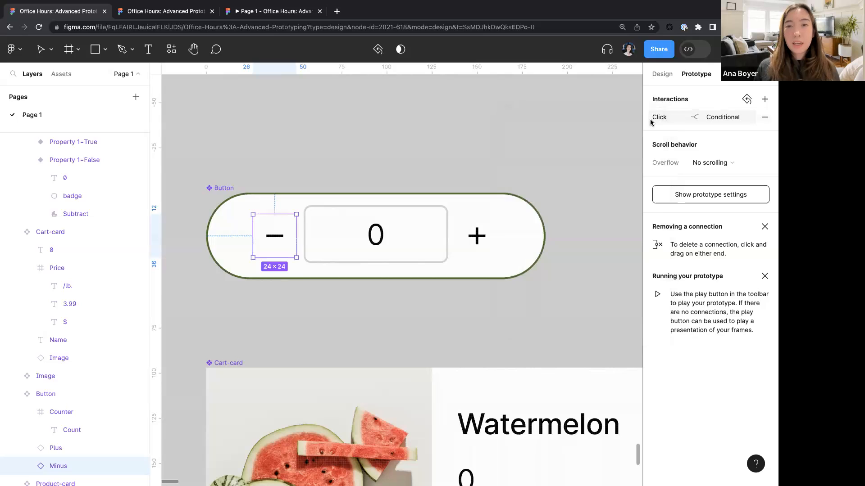
- Add a Set variable action to the Plus button setting cartCount to cartCount + 1, and move it above the isEmpty action
left_click(480, 235)
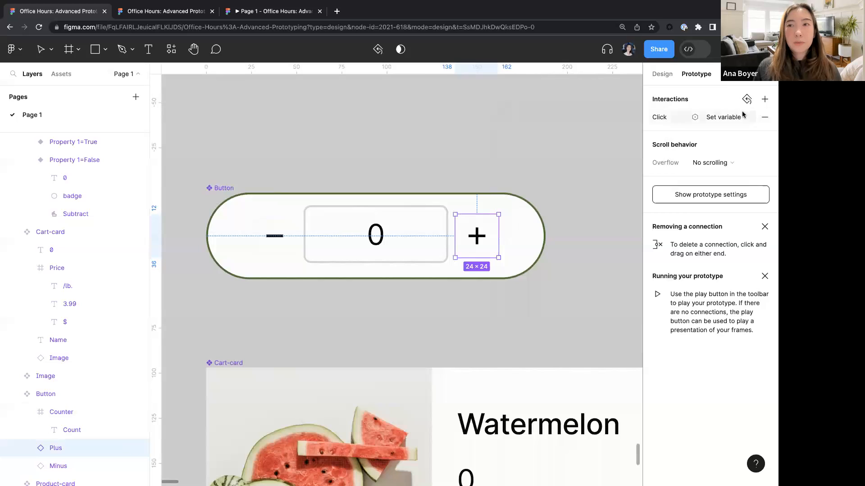
left_click(684, 117)
left_click(613, 119)
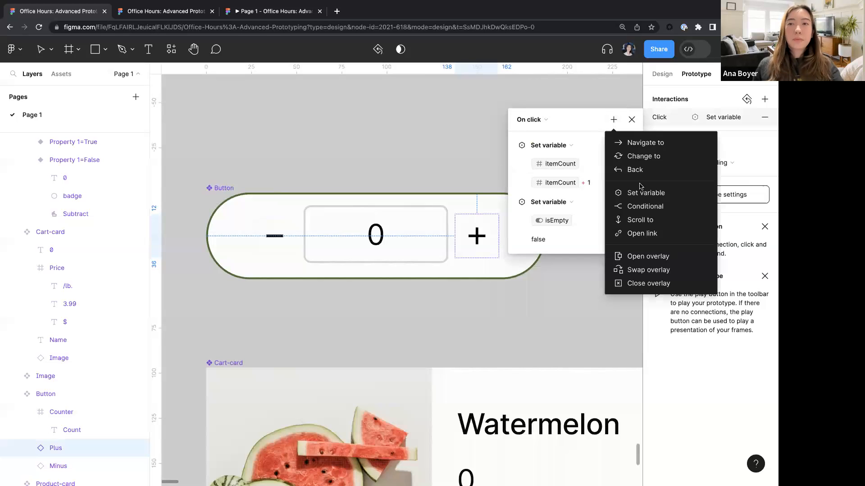
left_click(642, 191)
type("cart")
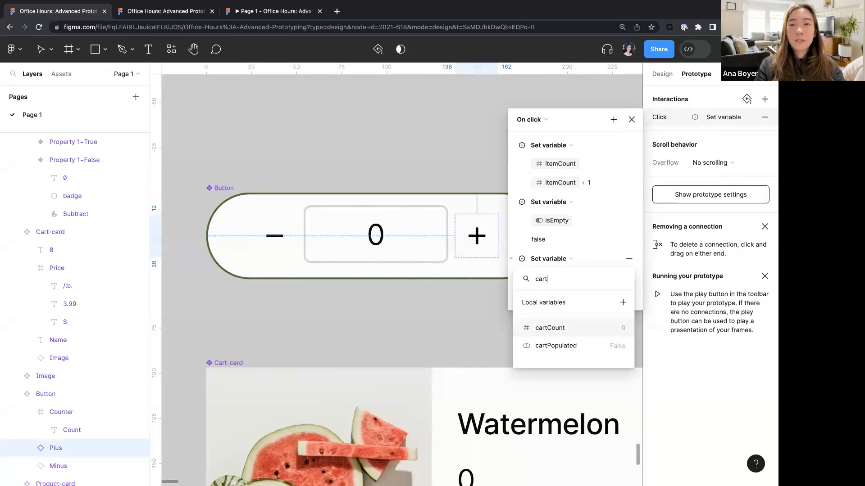
key("Return")
type("car")
key("Return")
type("+ 1")
key("Return")
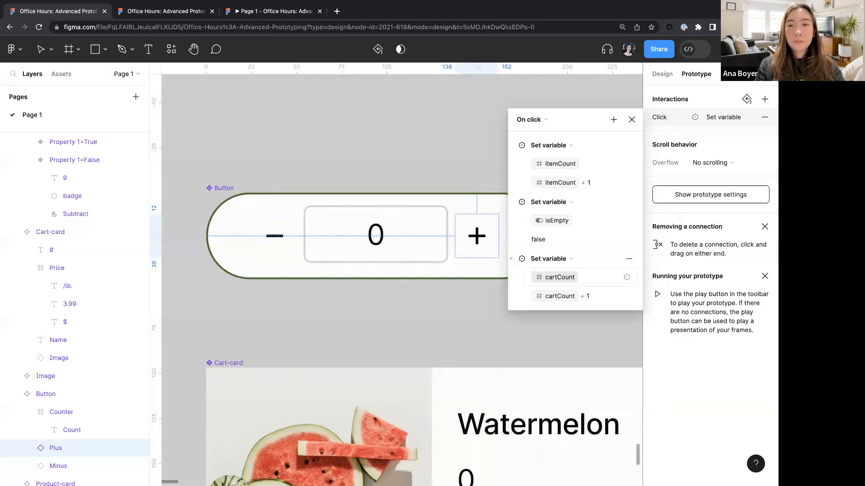
left_click(510, 259)
left_click_drag(521, 259, 514, 200)
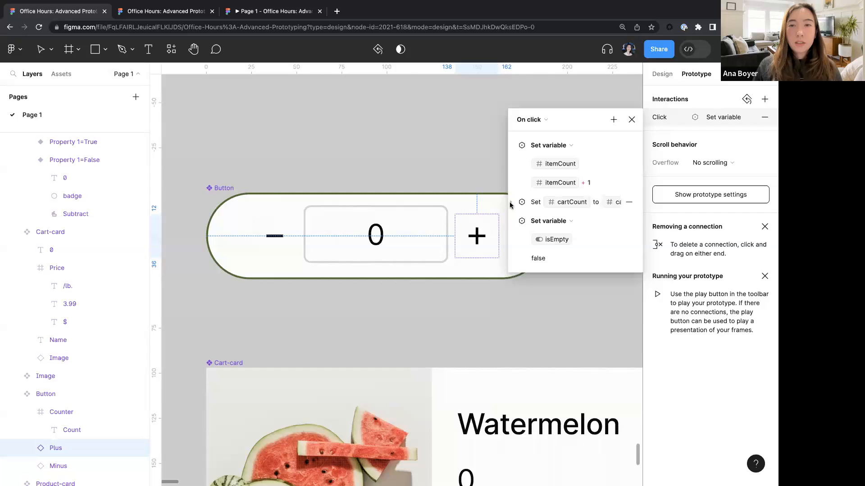
left_click(510, 202)
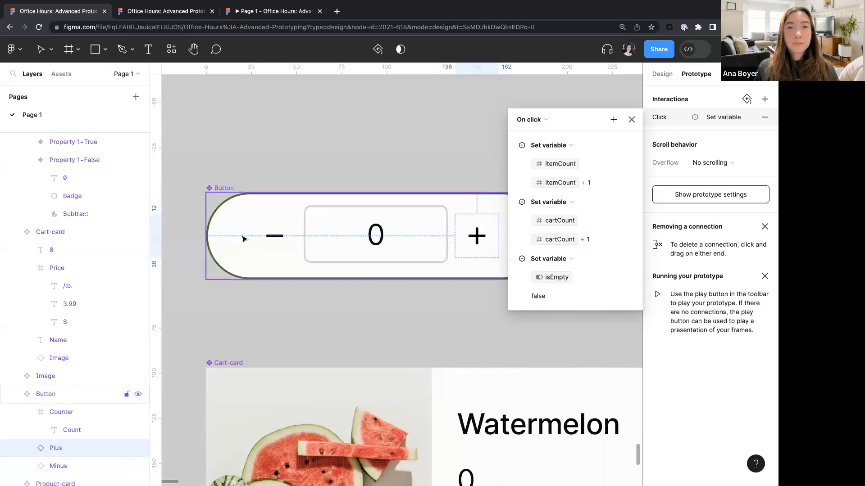
- Add a Set variable action to the Minus button's interaction setting cartCount to cartCount - 1
left_click(275, 236)
left_click(666, 121)
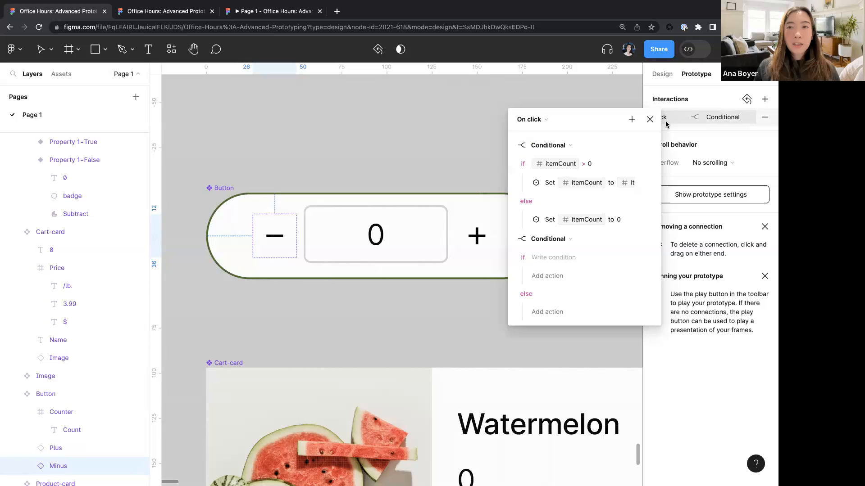
left_click(631, 119)
left_click(666, 195)
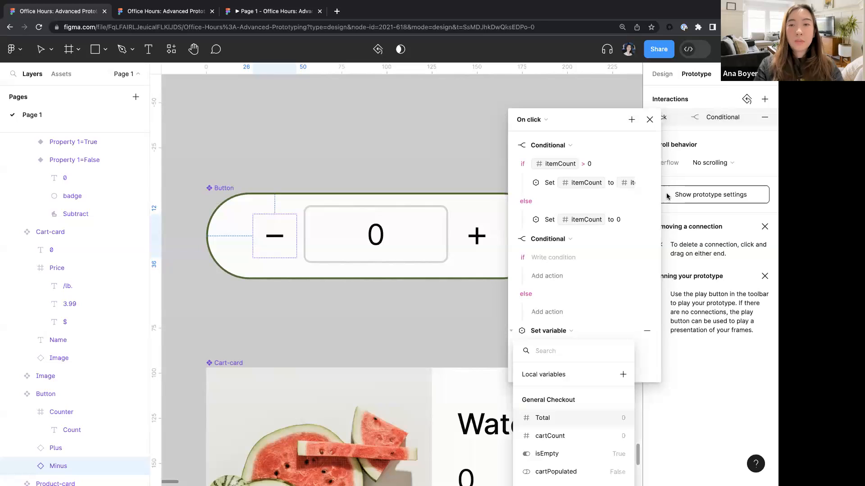
type("ca")
key("Return")
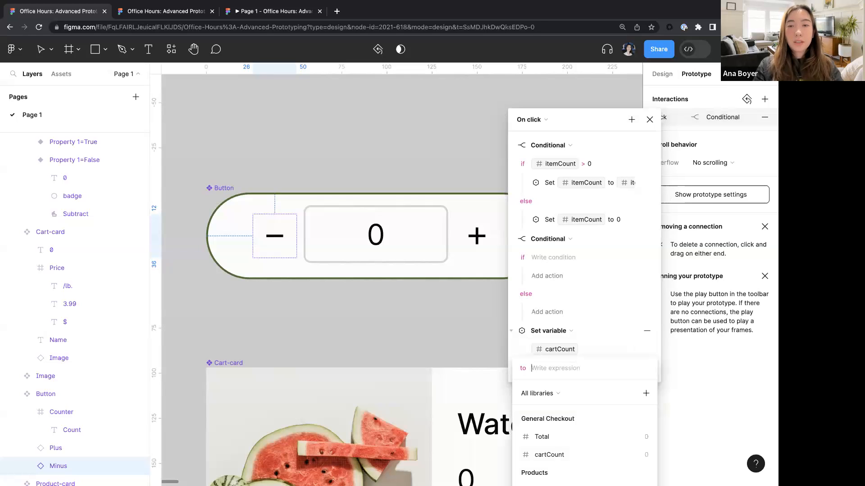
type("c")
key("Return")
type("-1")
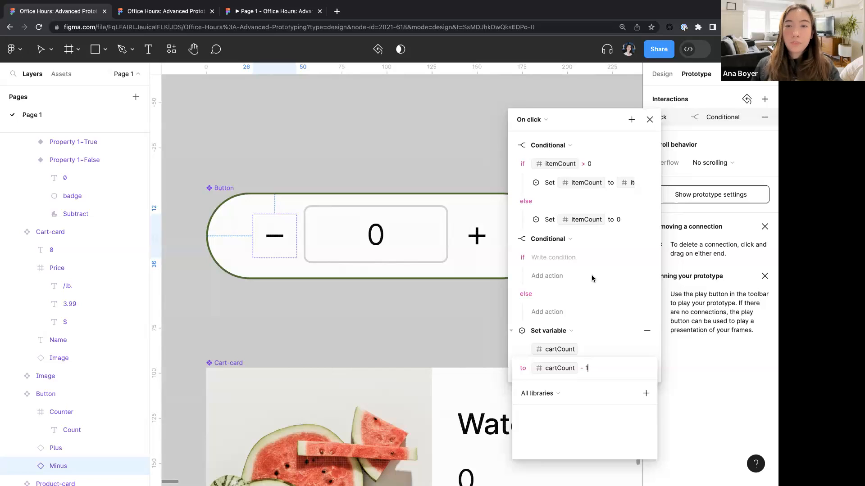
left_click(570, 333)
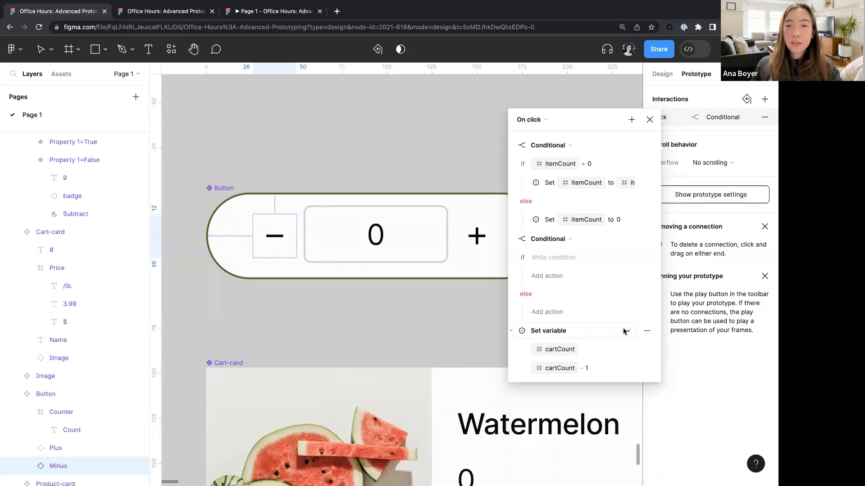
- Change that new action into a Conditional with the condition itemCount > 0
left_click(621, 332)
left_click(602, 346)
left_click(562, 348)
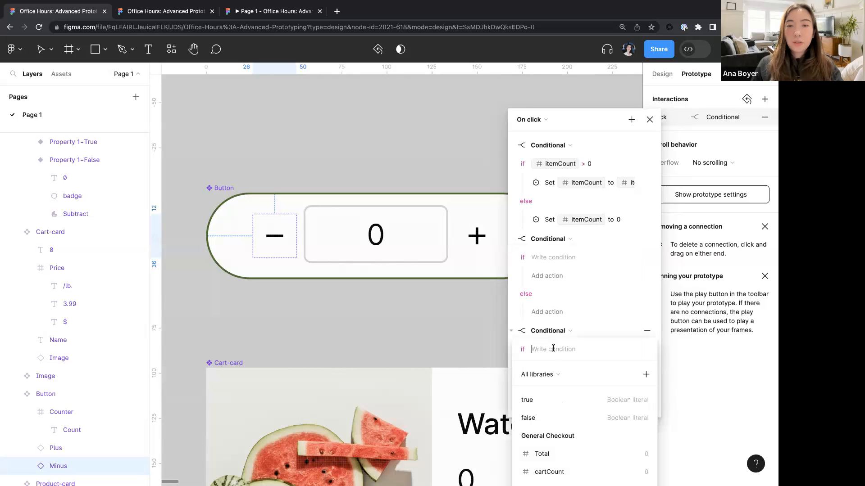
type("c")
key("BackSpace")
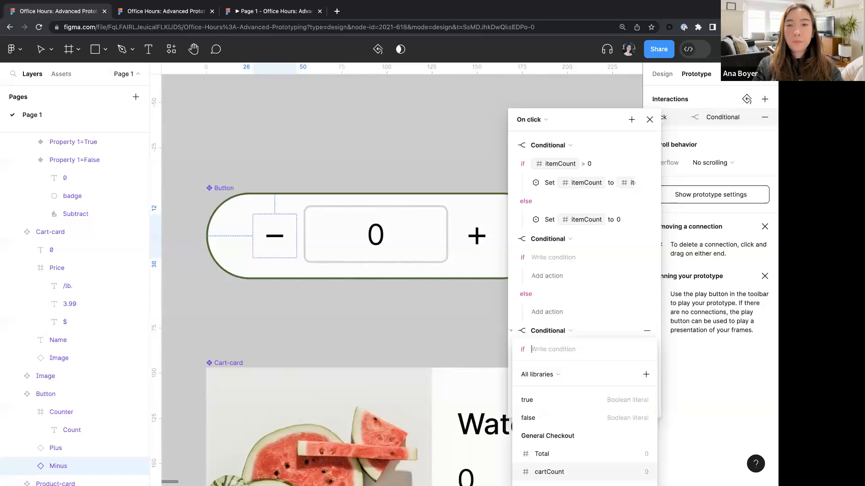
type("ite")
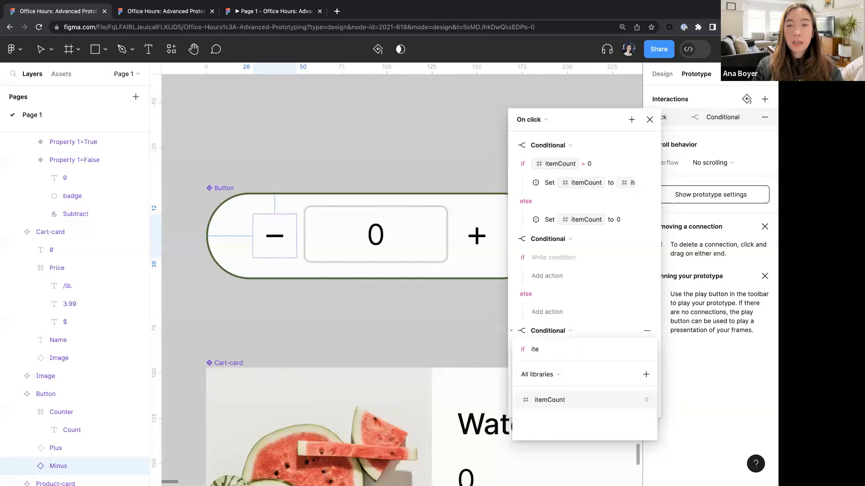
key("Return")
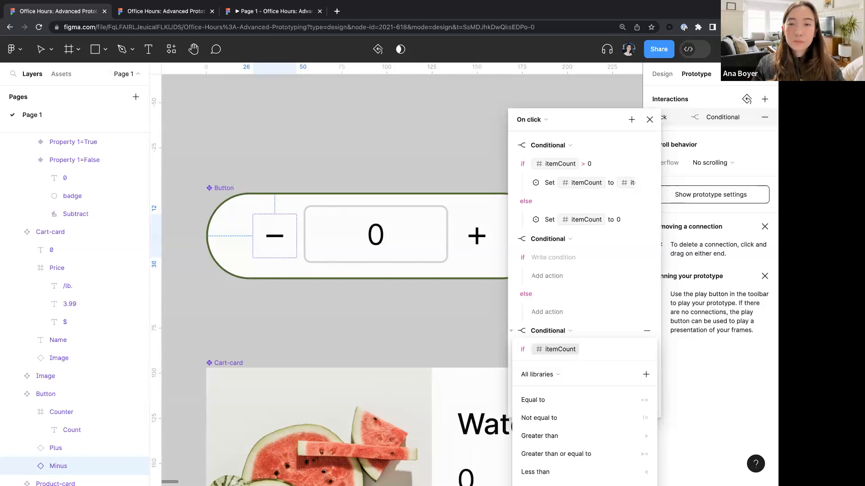
type("> 0")
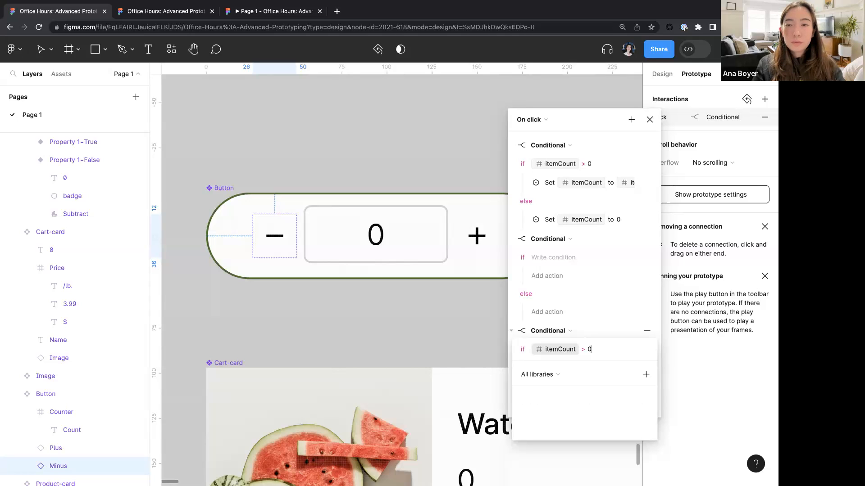
key("Return")
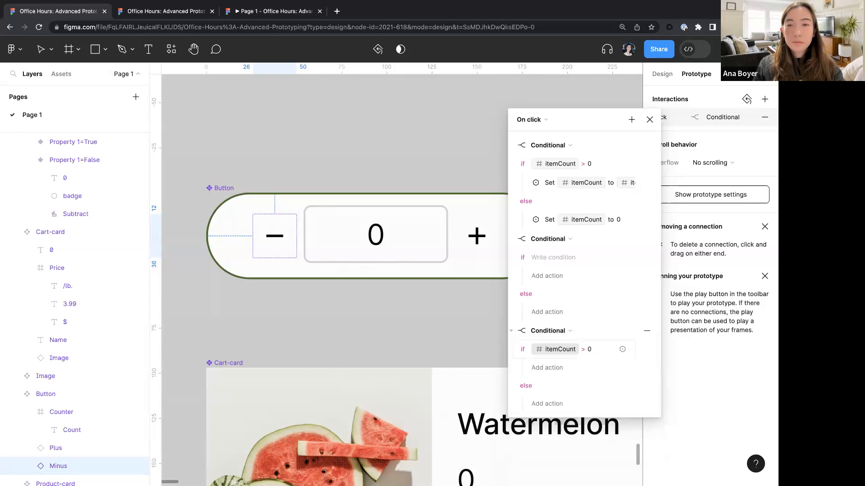
- Inside the new itemCount > 0 Conditional's if branch, add a Set variable action setting cartCount to cartCount - 1
scroll(440, 317, "down", 3)
scroll(440, 317, "up", 1)
scroll(440, 316, "right", 1)
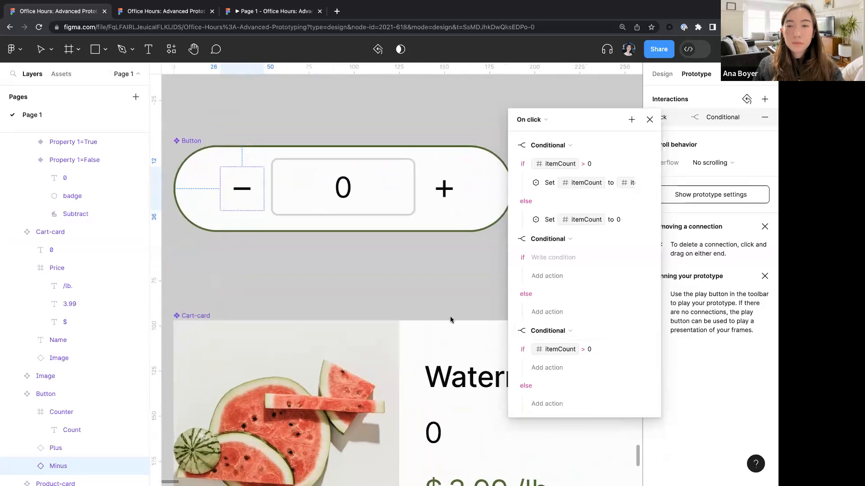
left_click(553, 367)
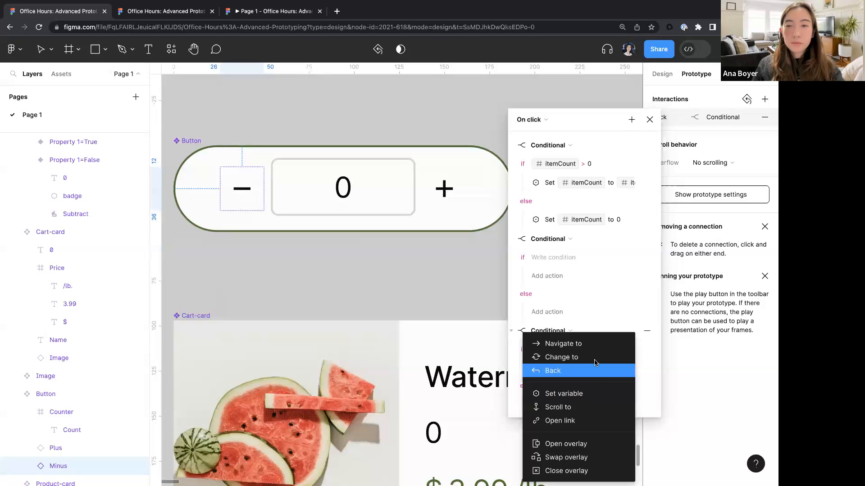
left_click(573, 395)
type("car")
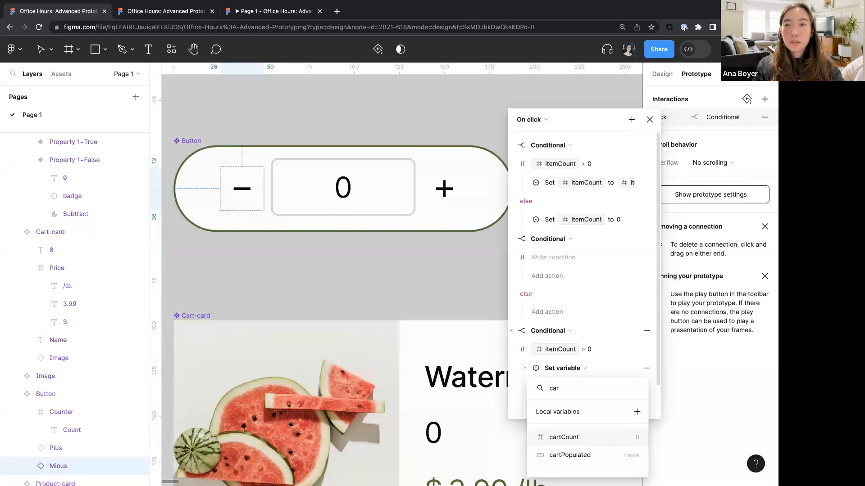
key("Return")
type("car")
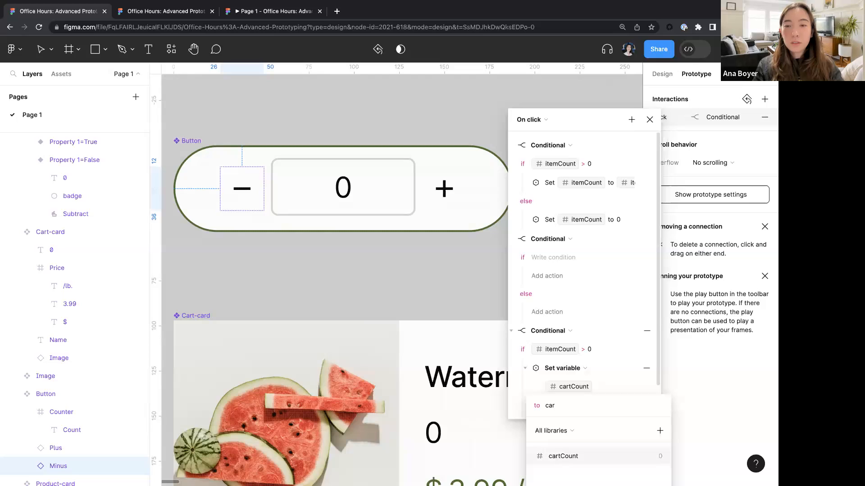
key("Return")
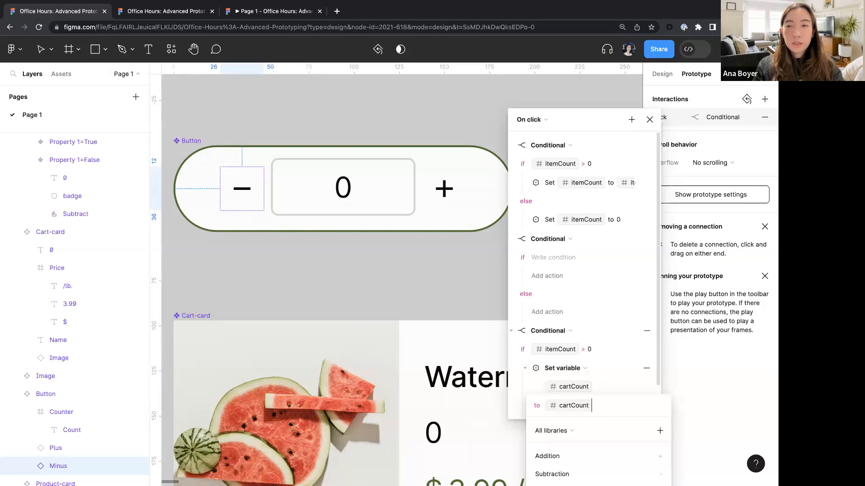
type("-1")
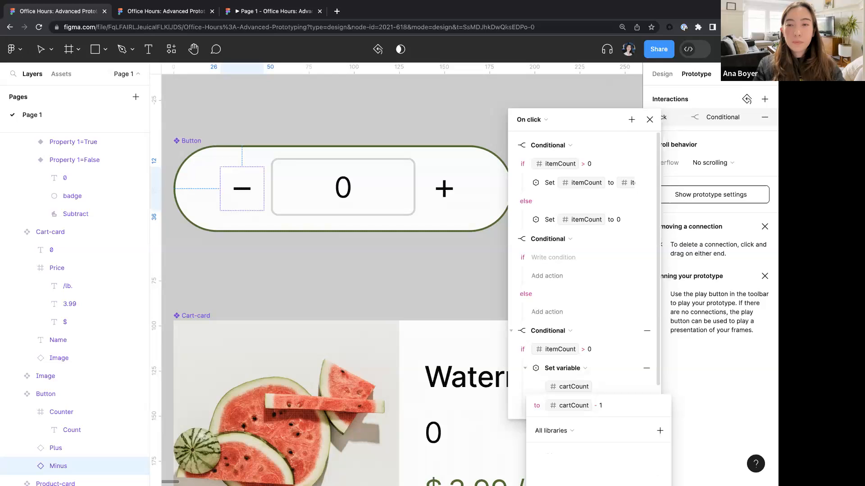
key("Return")
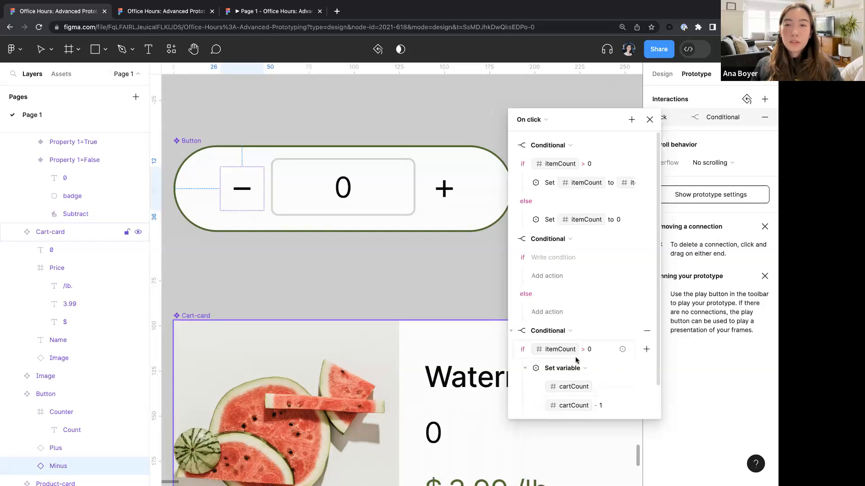
- Add a Set variable action targeting cartCount to the Conditional's else branch, leaving its expression empty
scroll(576, 359, "down", 2)
scroll(576, 359, "down", 1)
scroll(575, 359, "up", 1)
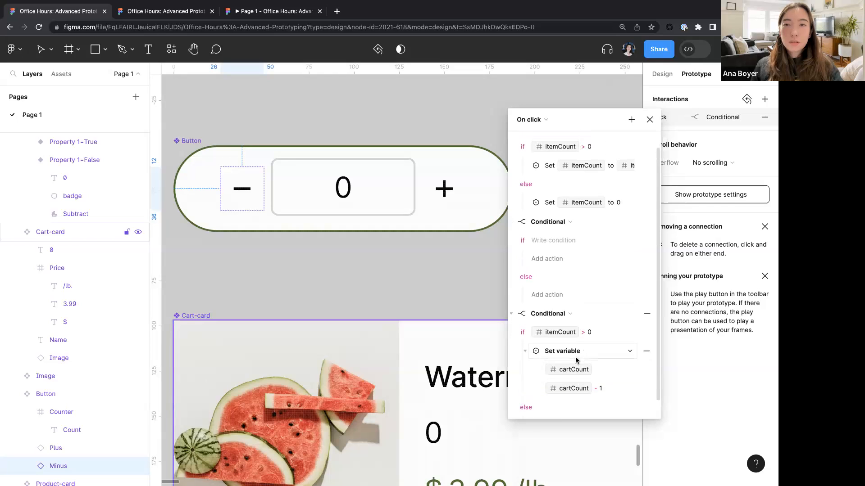
scroll(565, 208, "up", 1)
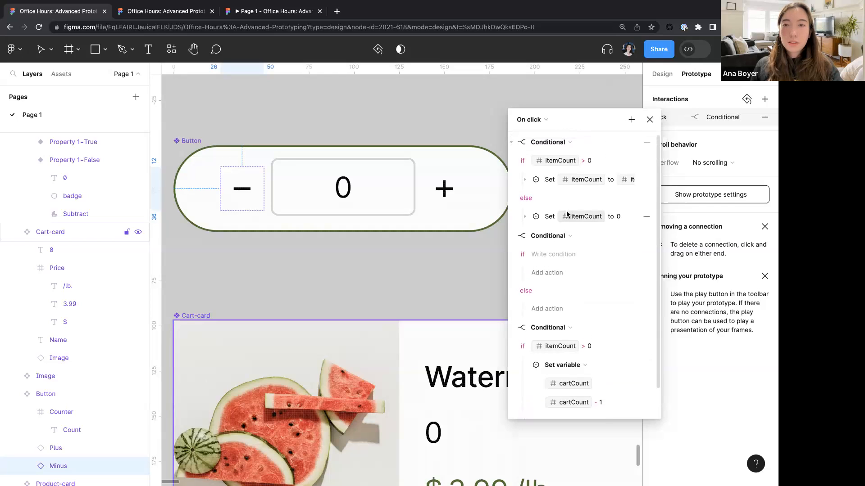
scroll(547, 279, "down", 1)
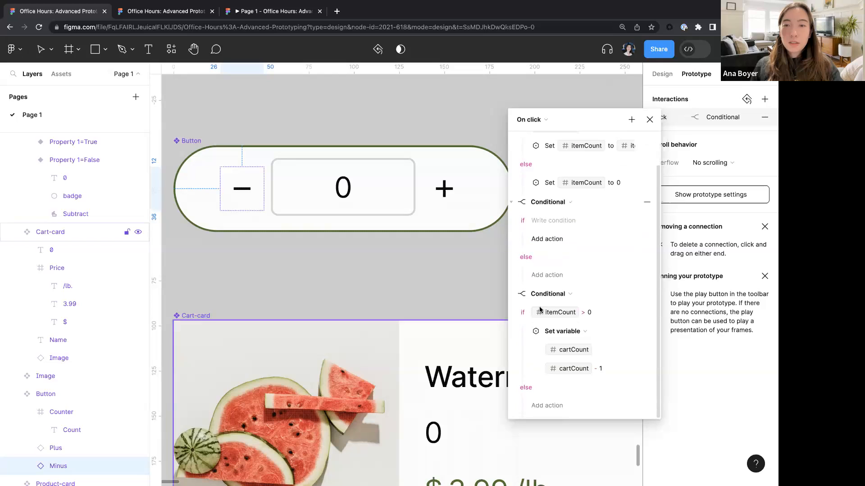
left_click(551, 406)
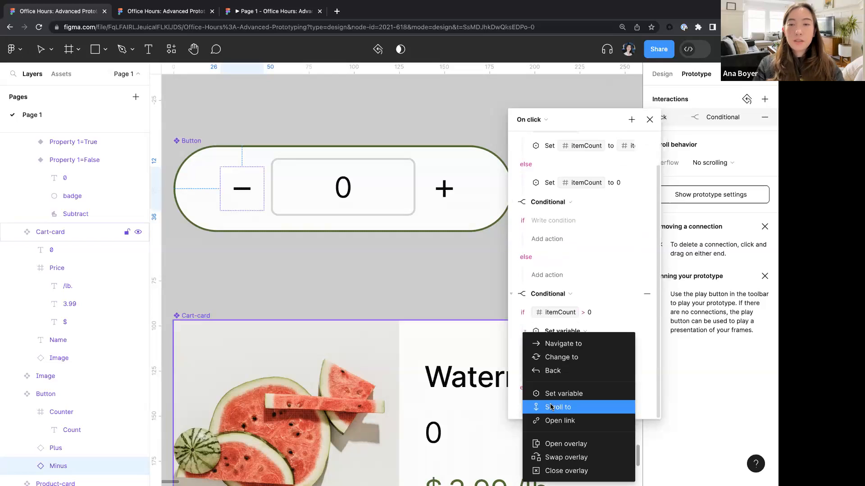
left_click(574, 393)
left_click(566, 405)
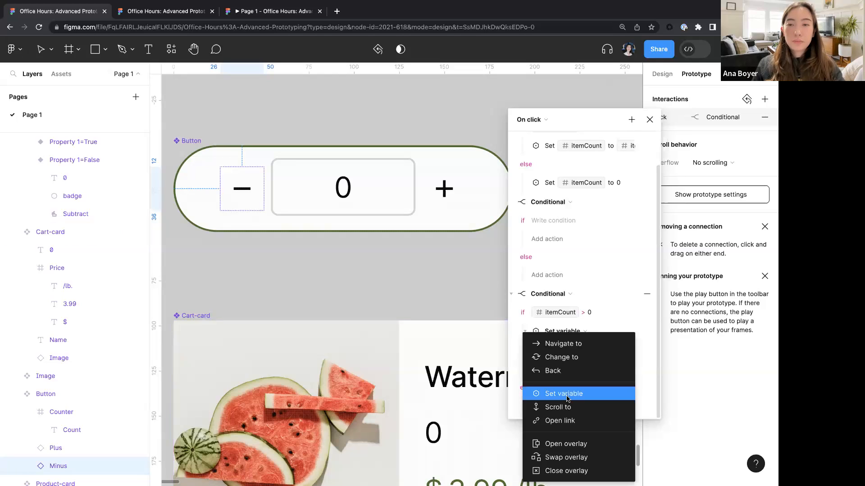
left_click(566, 394)
type("ca")
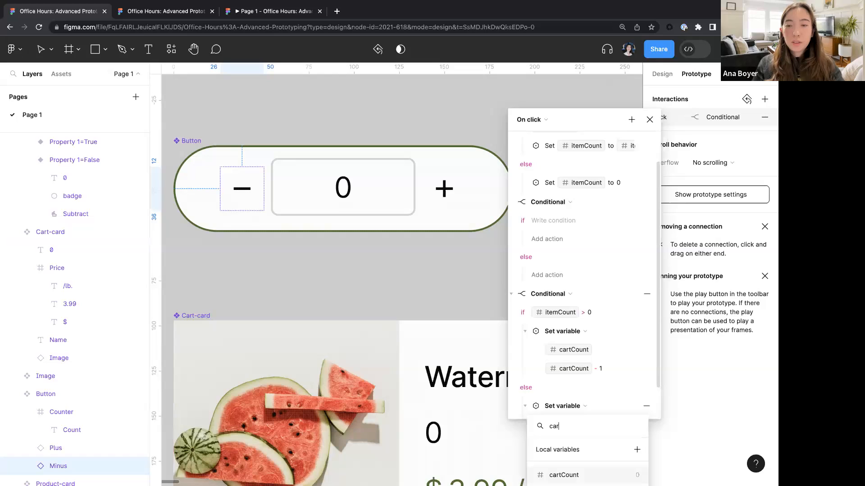
type("r")
key("Return")
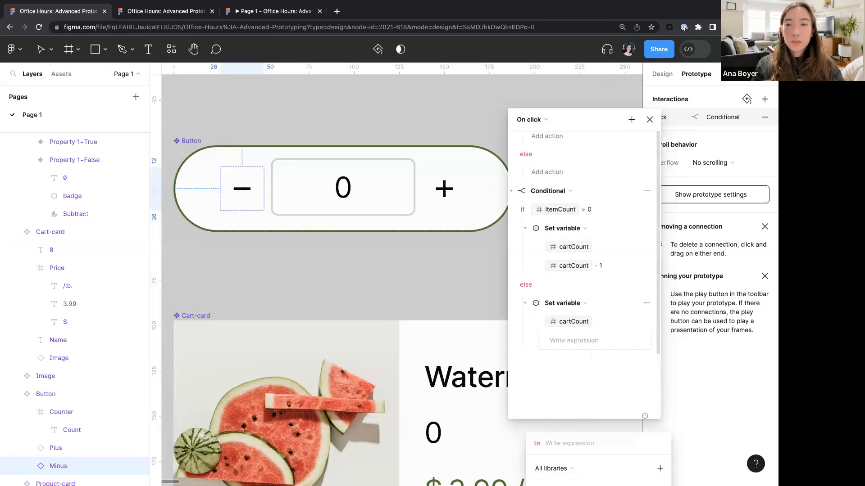
left_click(576, 344)
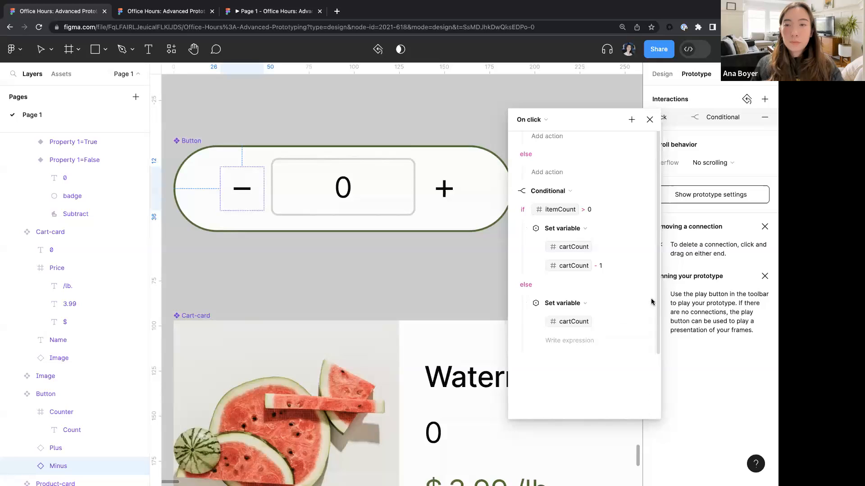
- Delete the empty Conditional action from the Minus button's click interaction
scroll(559, 294, "up", 1)
scroll(559, 294, "up", 1)
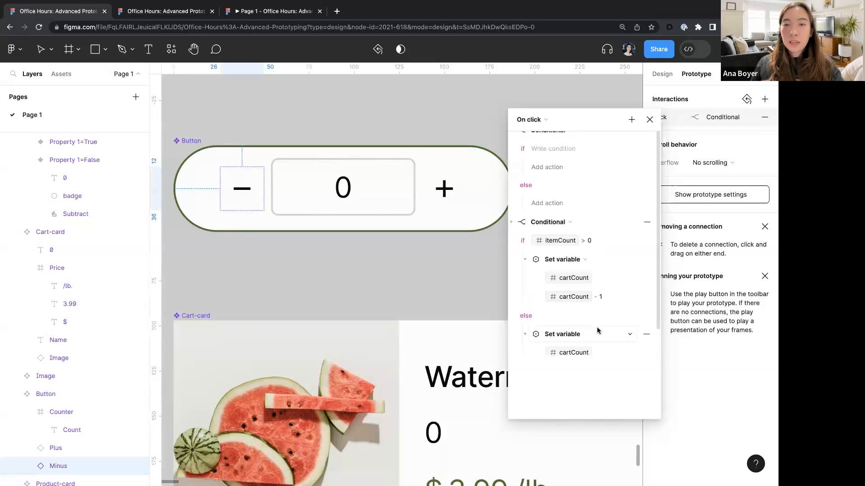
scroll(533, 281, "up", 1)
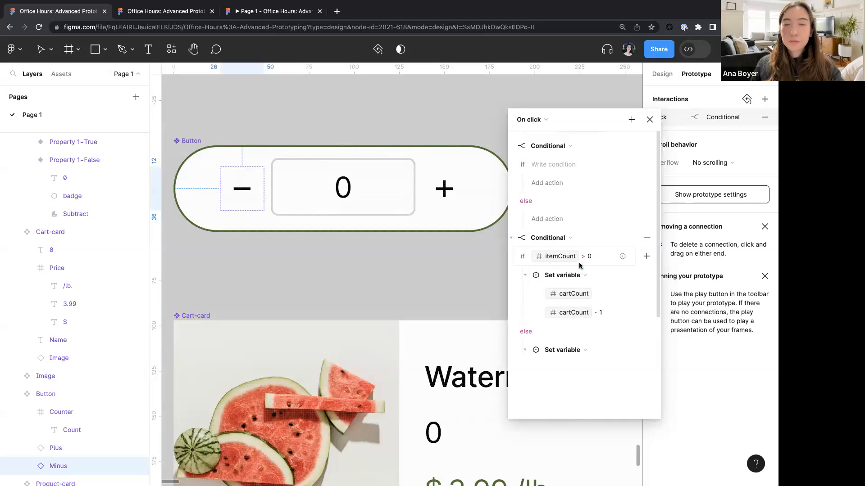
scroll(579, 265, "up", 2)
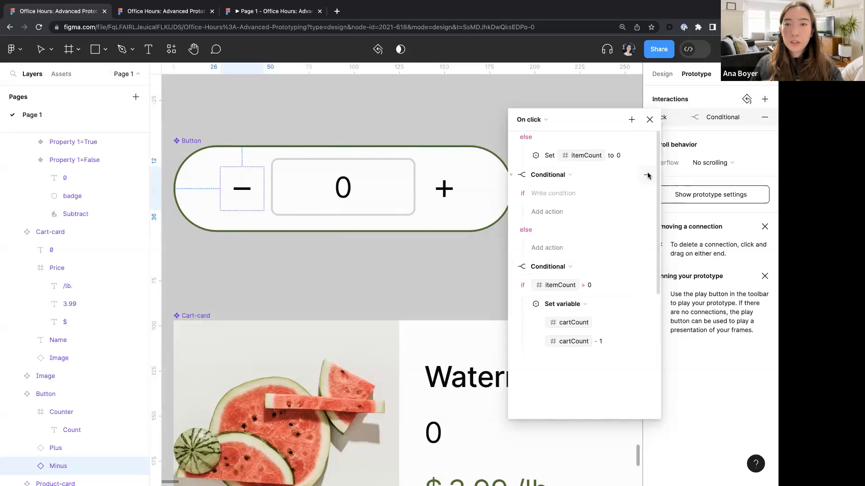
left_click(648, 175)
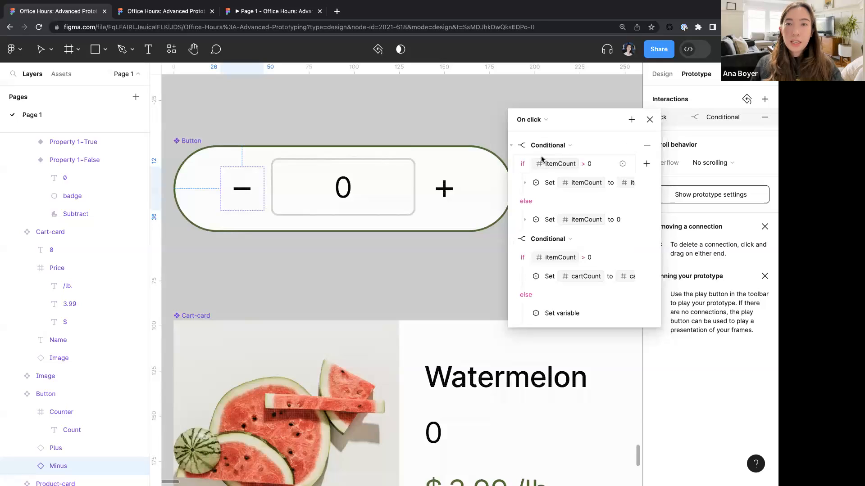
- Move the cartCount Conditional above the itemCount Conditional in the Minus button's interaction
left_click(525, 183)
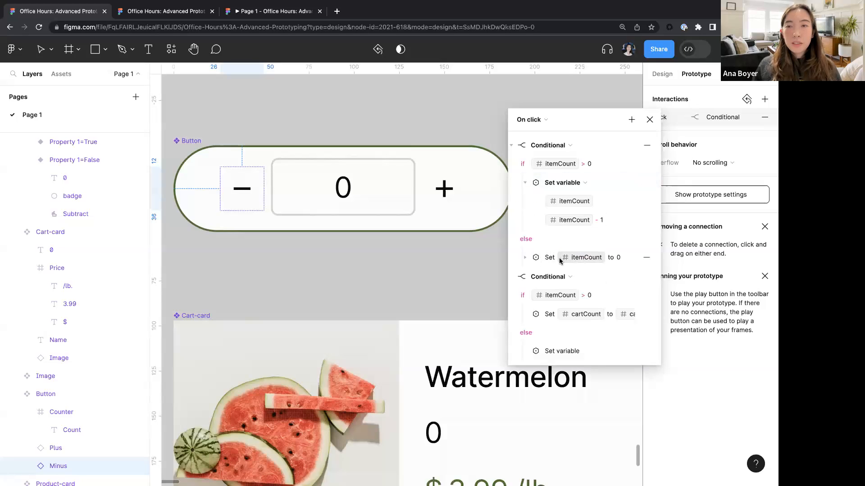
scroll(559, 257, "down", 2)
scroll(454, 251, "up", 1)
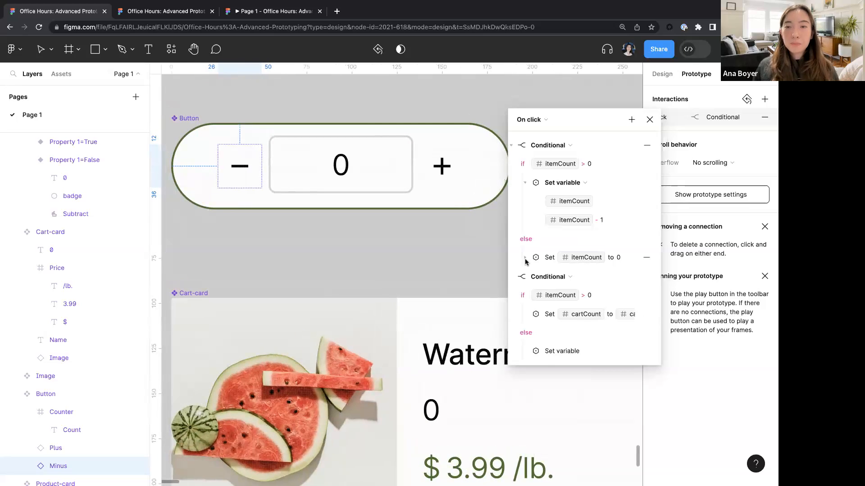
scroll(557, 298, "down", 1)
scroll(557, 298, "up", 1)
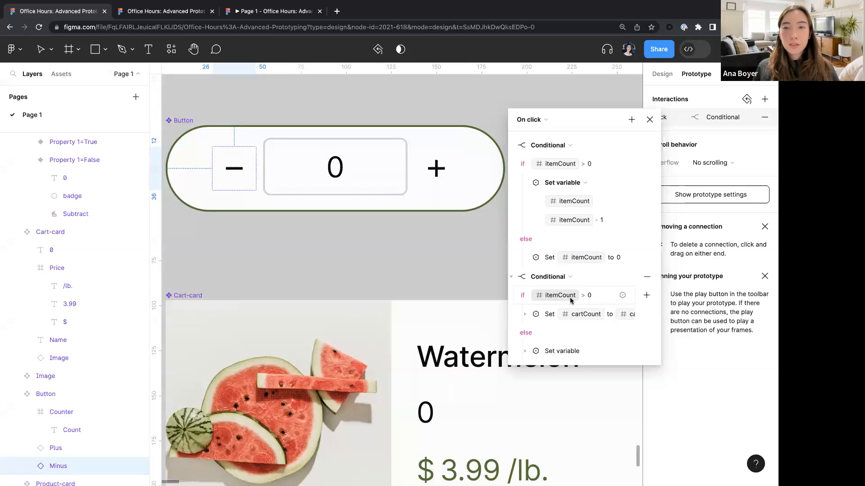
left_click(512, 277)
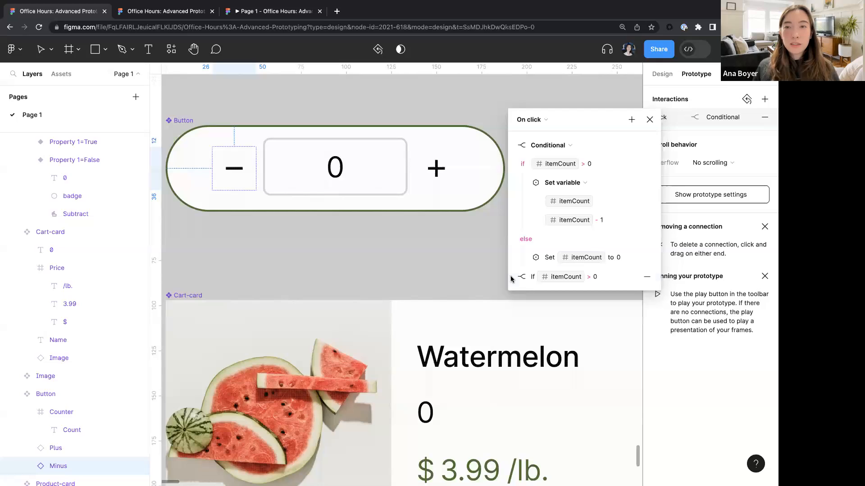
left_click_drag(512, 280, 515, 141)
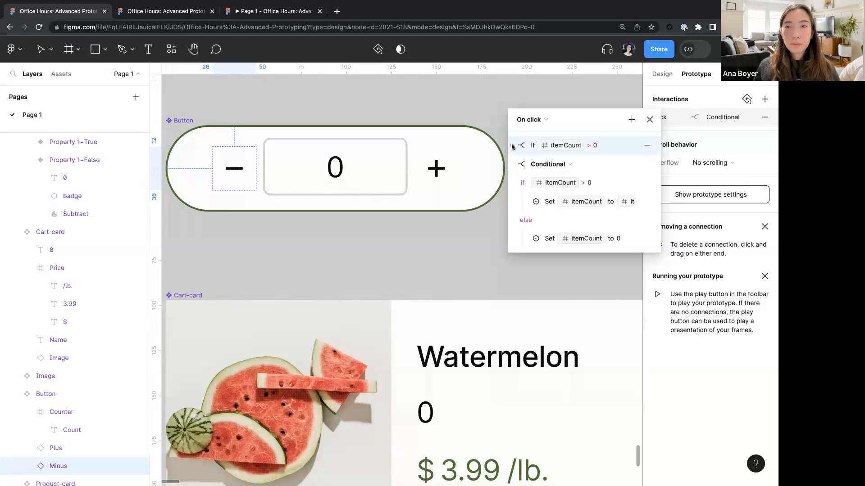
left_click(513, 145)
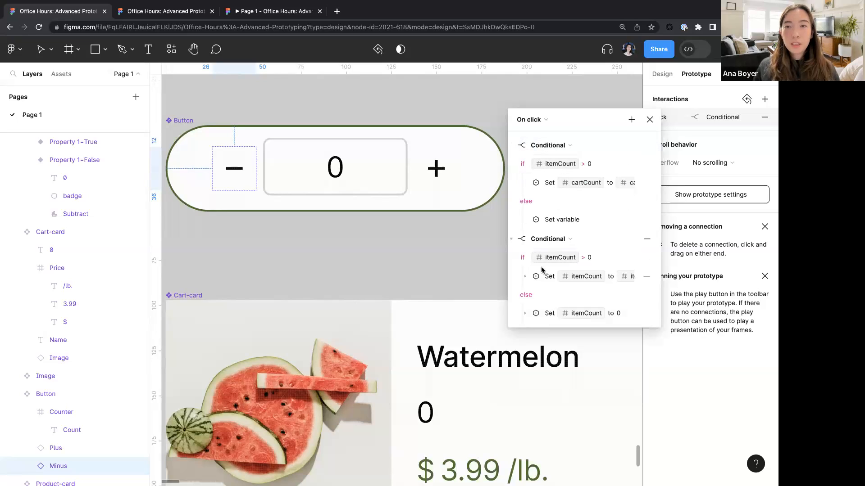
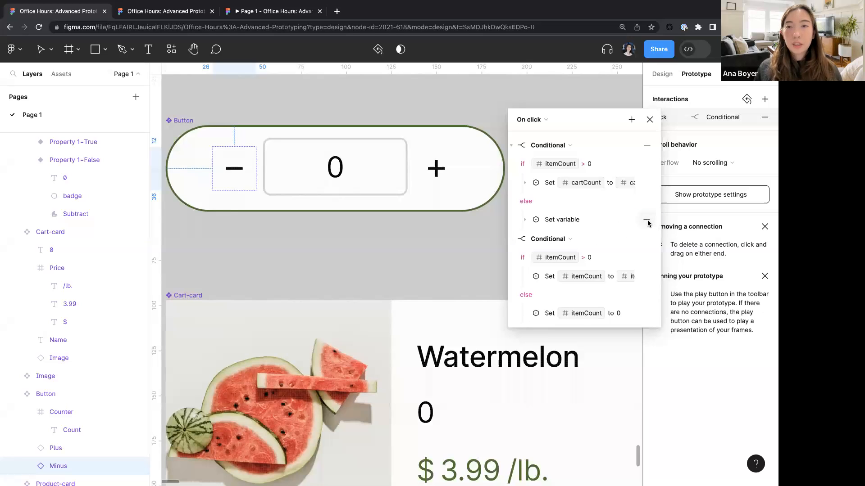
- Append a Set variable action to the Minus button's click interaction setting isEmpty to cartCount <= 0
left_click(538, 238)
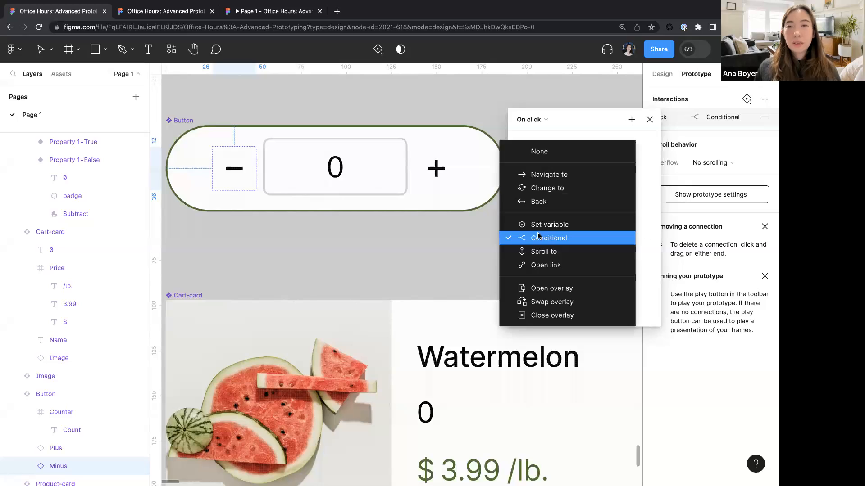
left_click(588, 110)
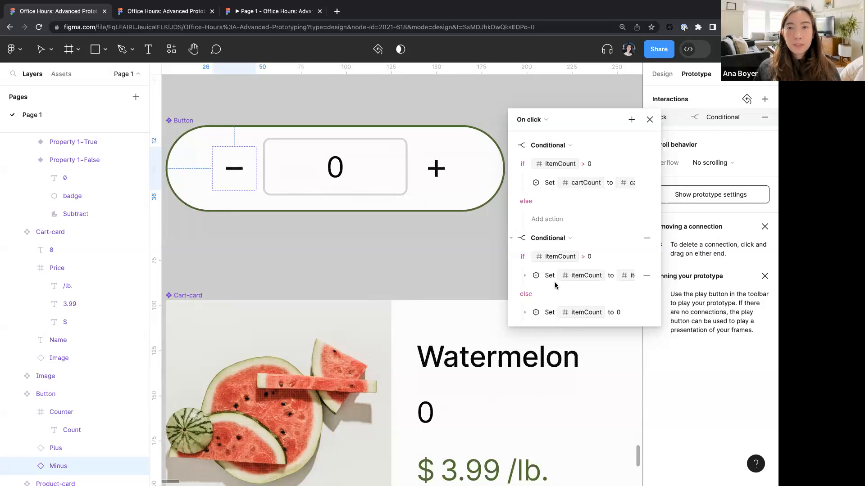
left_click(630, 121)
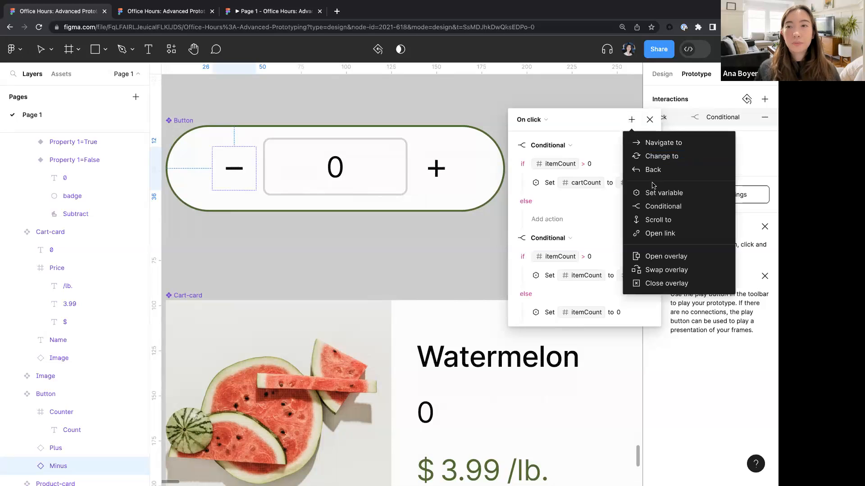
left_click(661, 193)
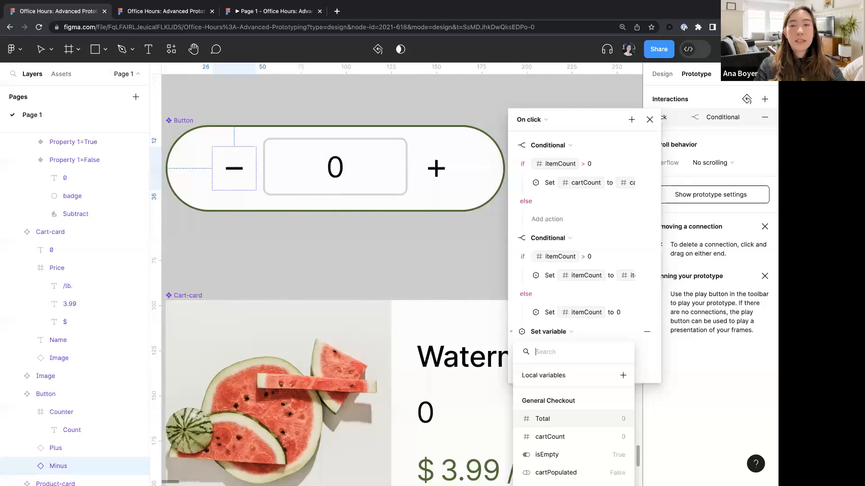
type("is")
left_click(558, 400)
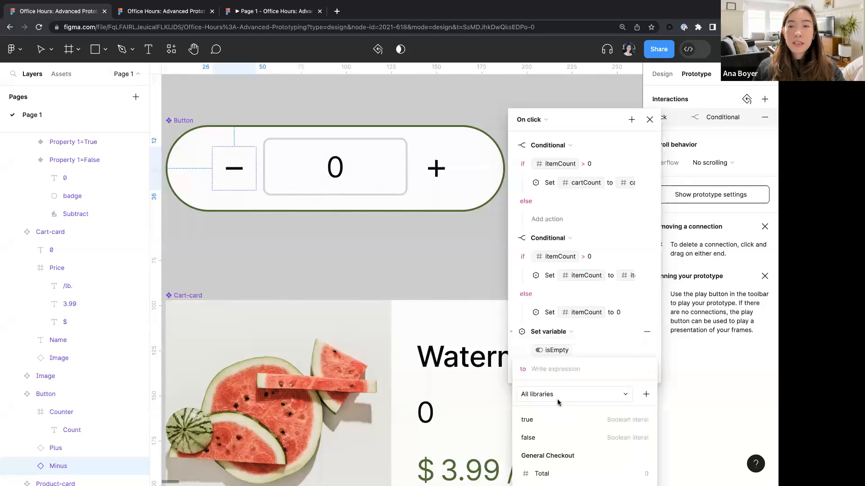
type("cart")
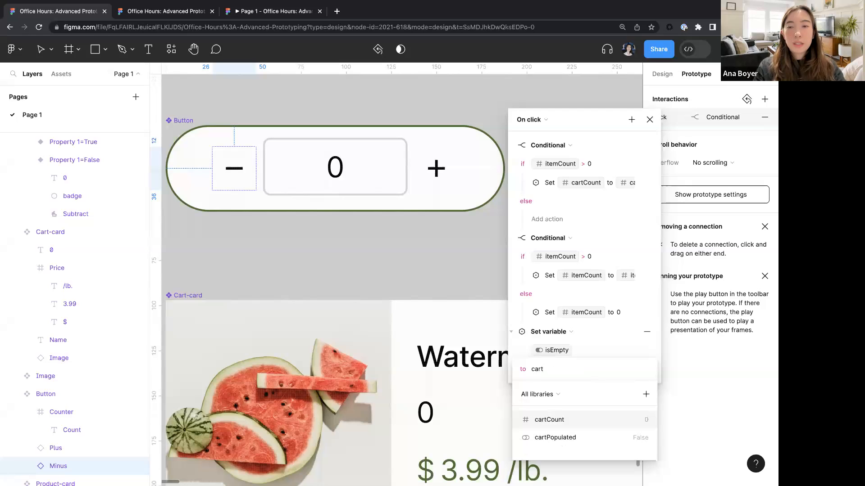
key("Return")
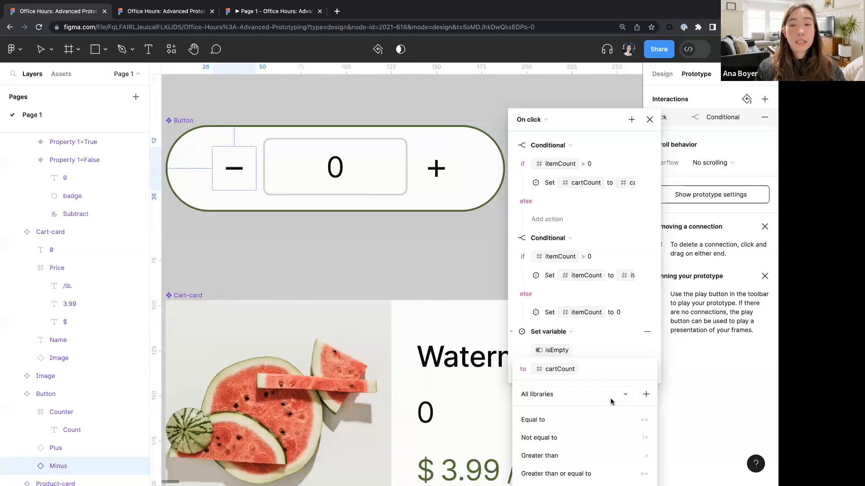
type("<= 0")
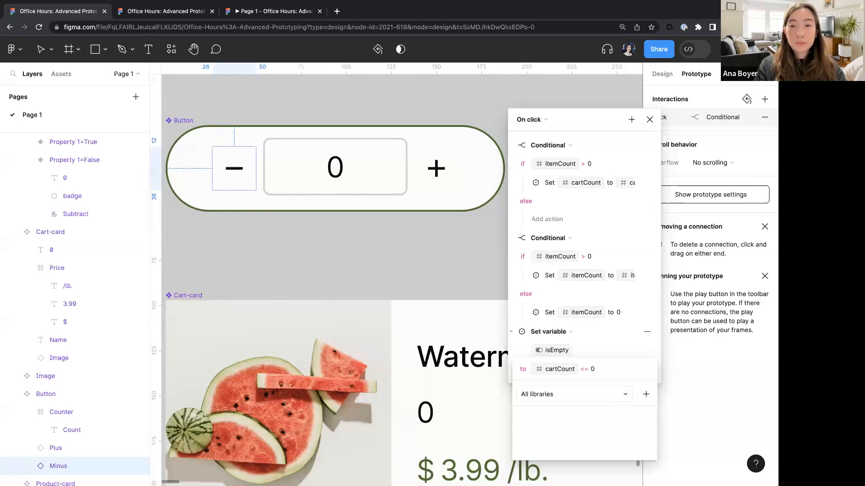
key("Return")
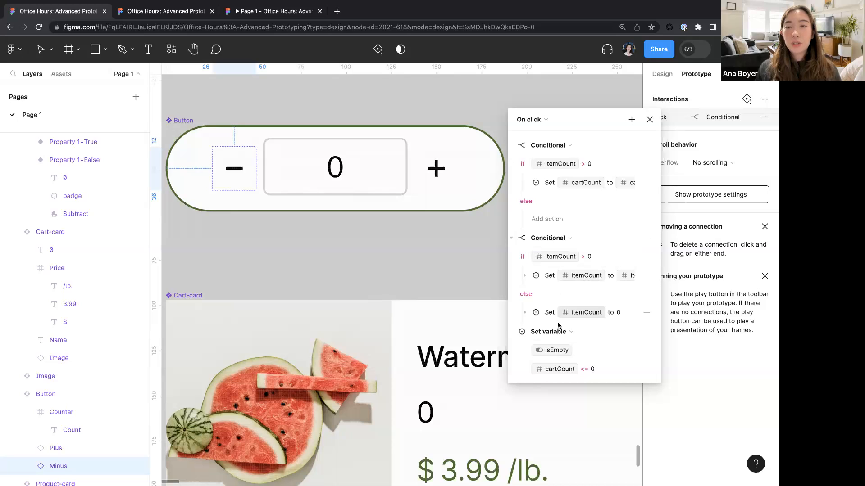
- Bind the Basket-icon's Property 1 in the Products header to the isEmpty variable
left_click(649, 119)
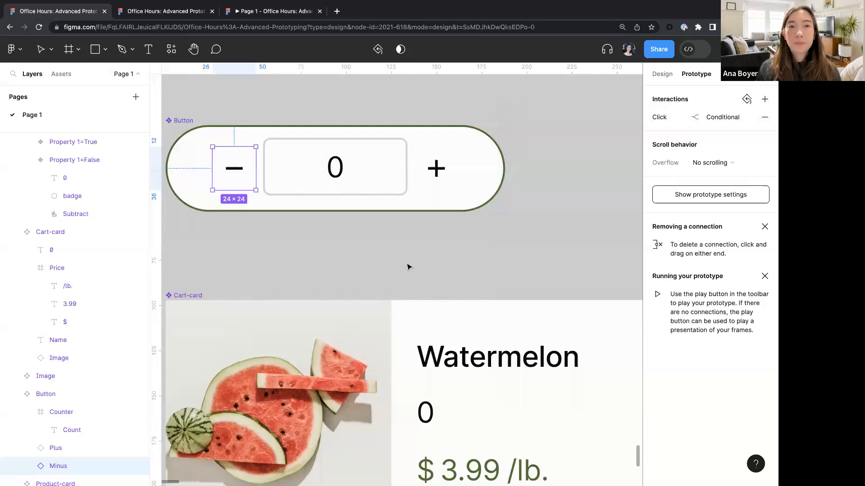
scroll(407, 266, "down", 3)
scroll(407, 266, "down", 3)
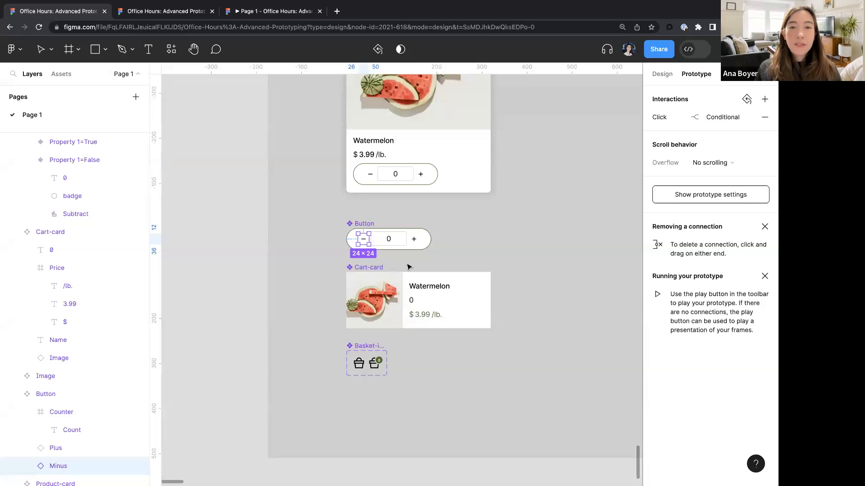
scroll(407, 266, "down", 3)
scroll(407, 266, "up", 4)
scroll(407, 267, "right", 12)
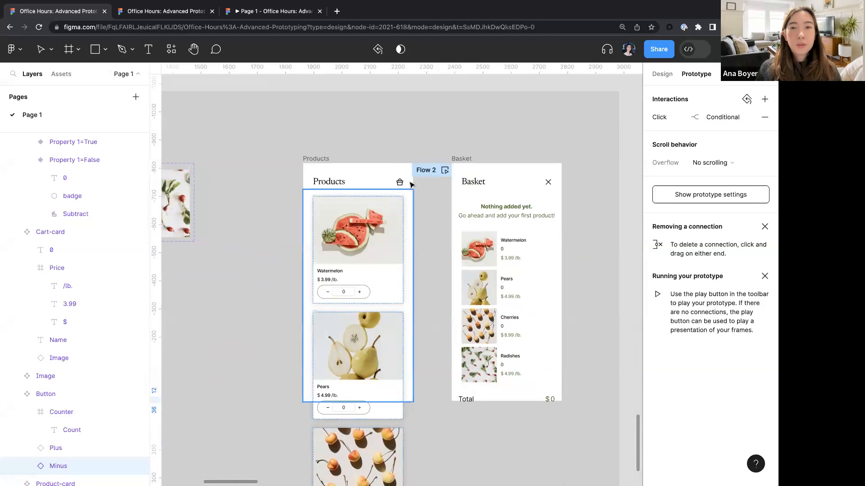
scroll(410, 185, "up", 5)
left_click(405, 207)
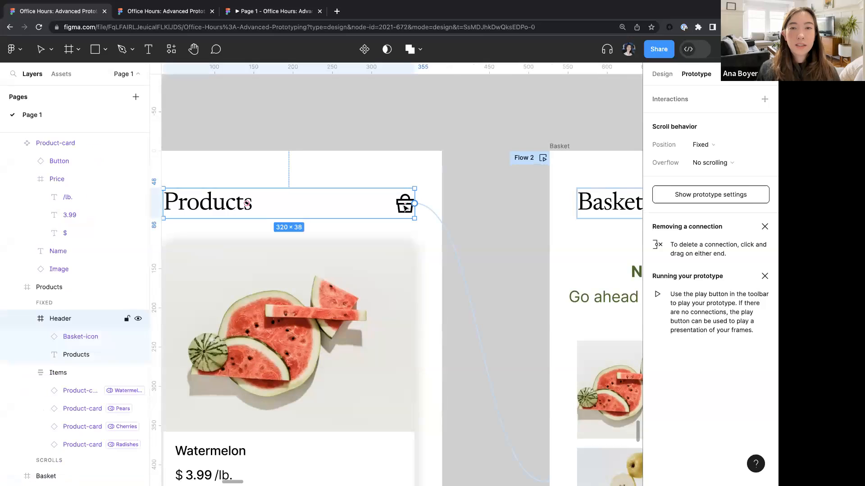
left_click(405, 207)
scroll(406, 205, "up", 4)
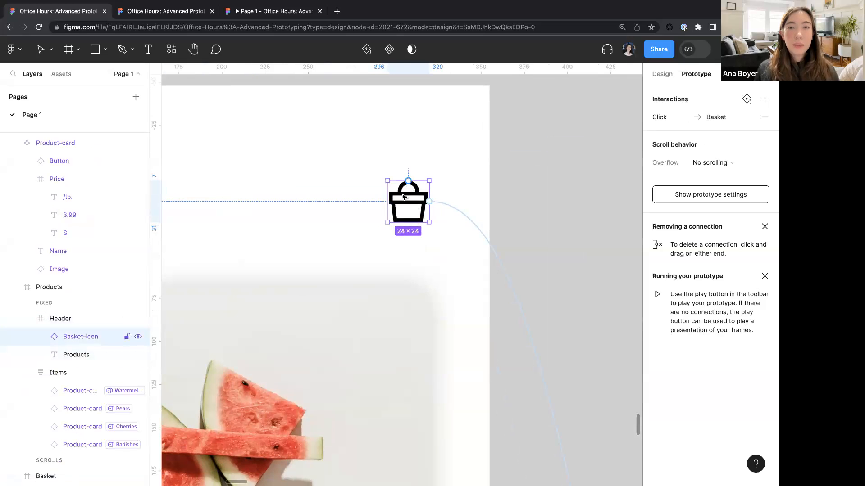
left_click(657, 74)
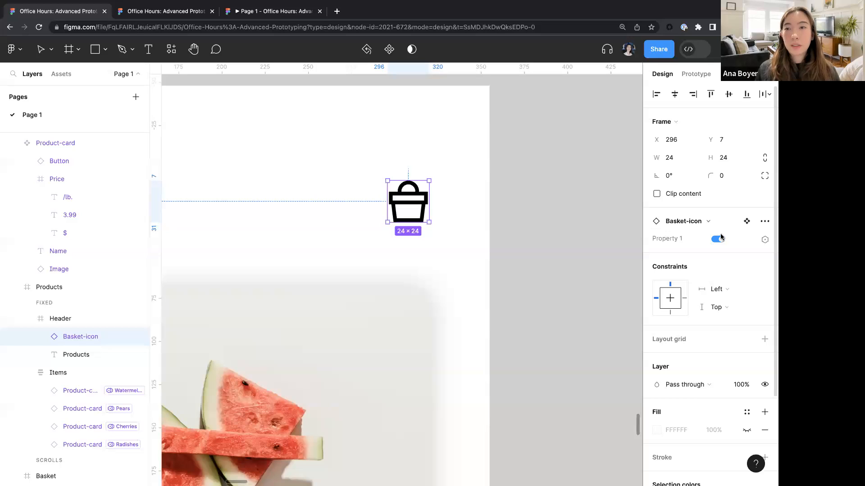
left_click(764, 241)
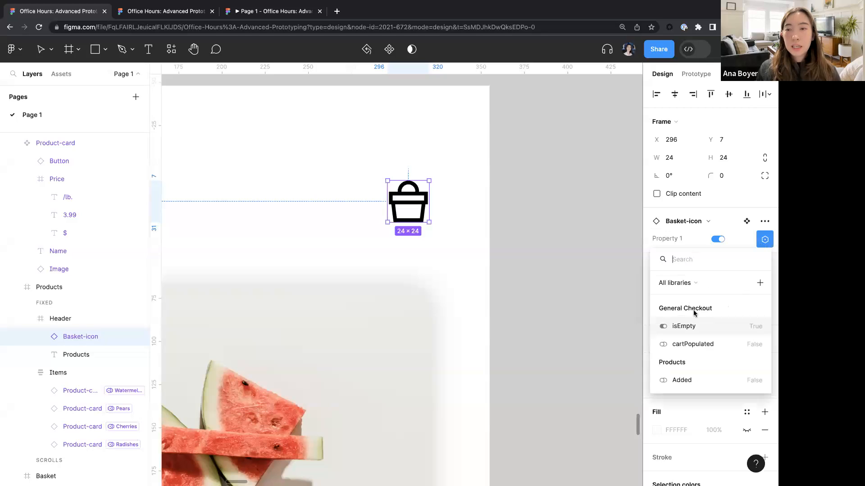
left_click(685, 328)
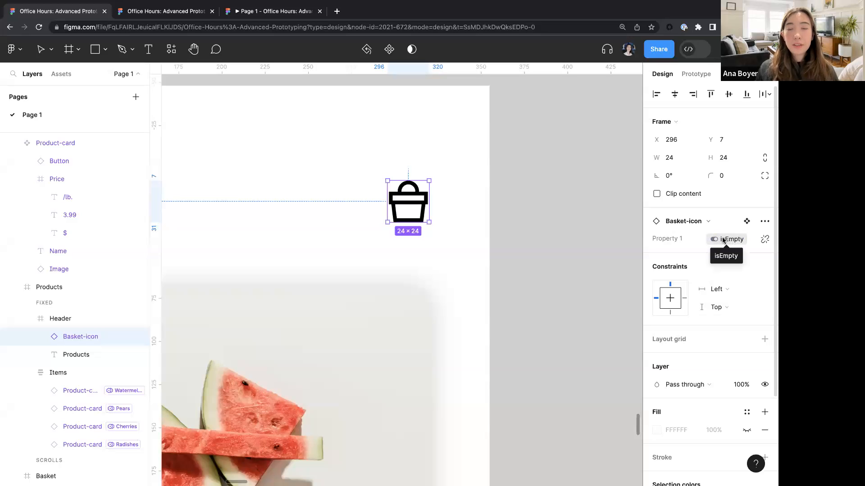
- Inspect the Basket-icon component's True and False variants
scroll(512, 272, "down", 5)
scroll(511, 273, "left", 15)
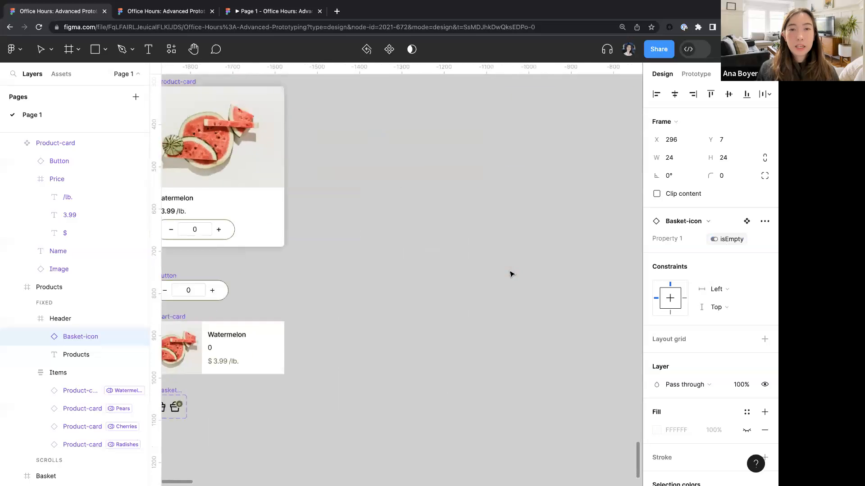
scroll(511, 273, "down", 5)
scroll(511, 272, "left", 5)
scroll(419, 174, "up", 6)
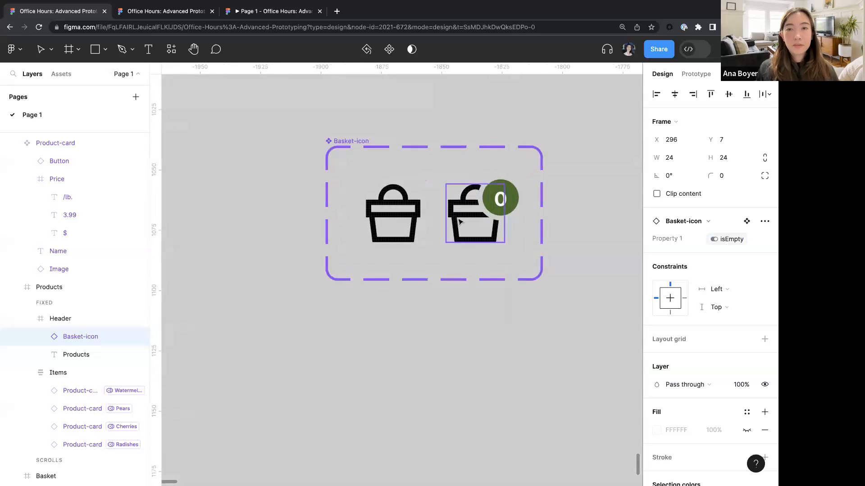
left_click(460, 221)
left_click(390, 236)
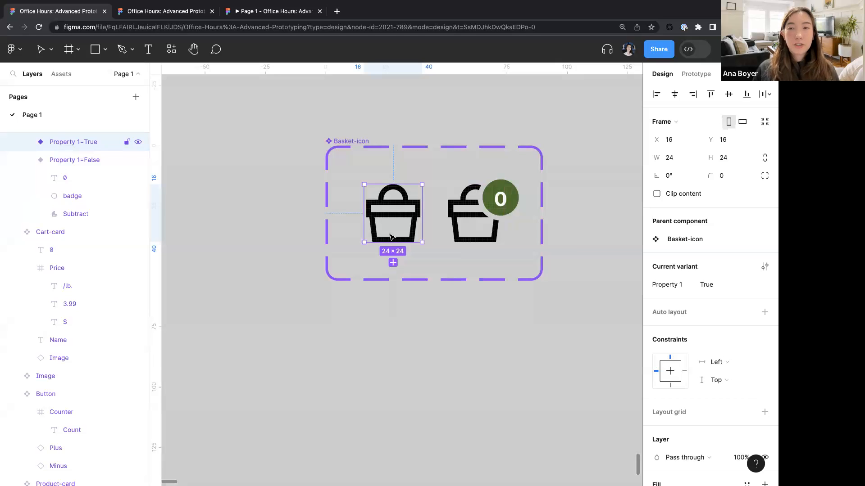
- Enable Clip content on the Items auto layout frame inside the Products screen
scroll(390, 238, "down", 10)
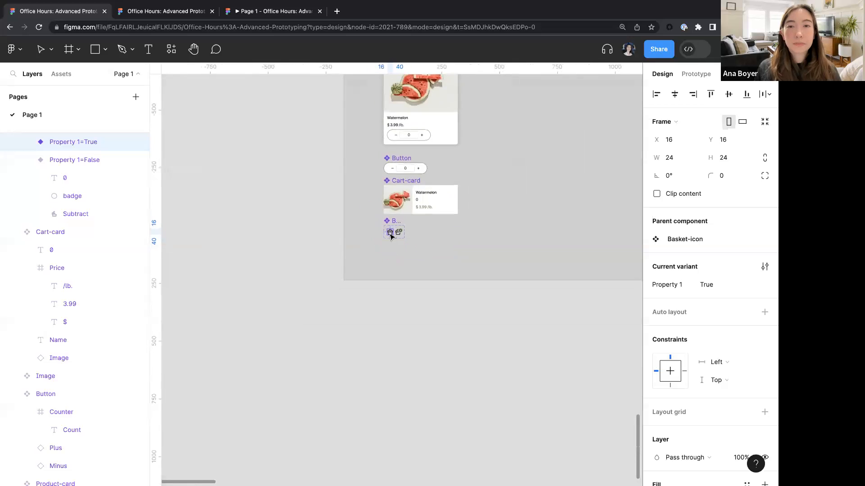
scroll(390, 238, "right", 15)
scroll(390, 237, "up", 10)
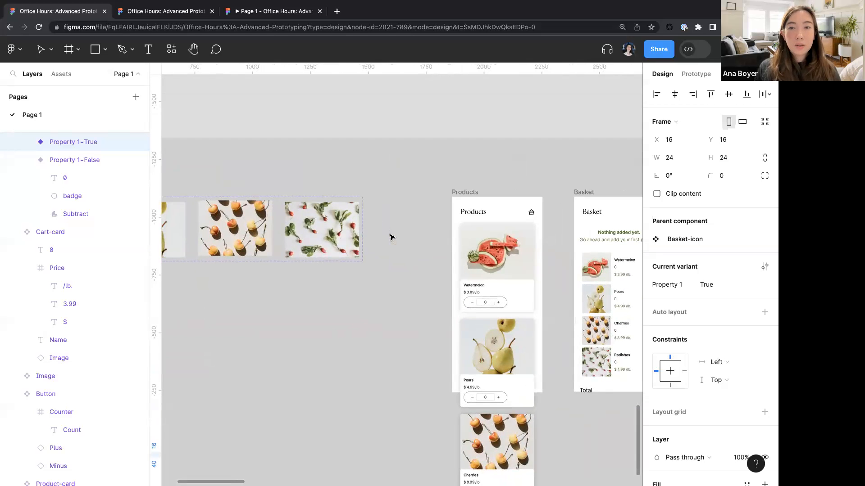
scroll(390, 238, "down", 3)
scroll(391, 238, "right", 3)
scroll(391, 237, "down", 3)
scroll(410, 146, "up", 5)
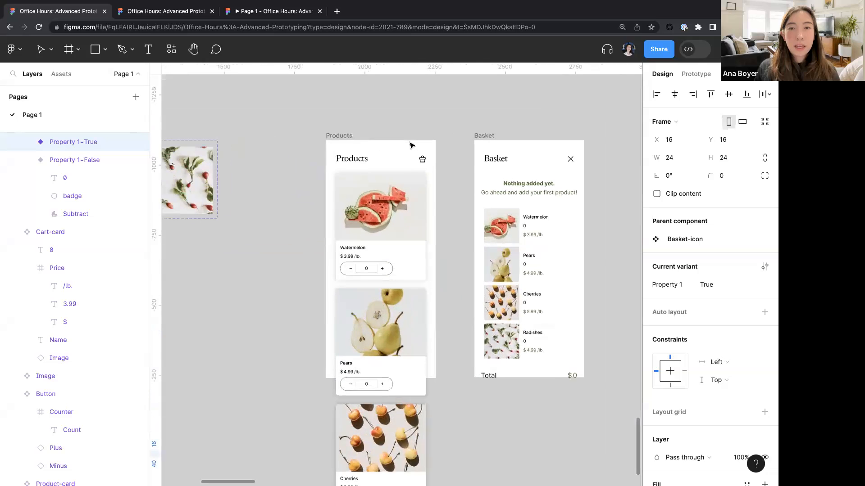
scroll(410, 145, "down", 2)
scroll(410, 145, "right", 2)
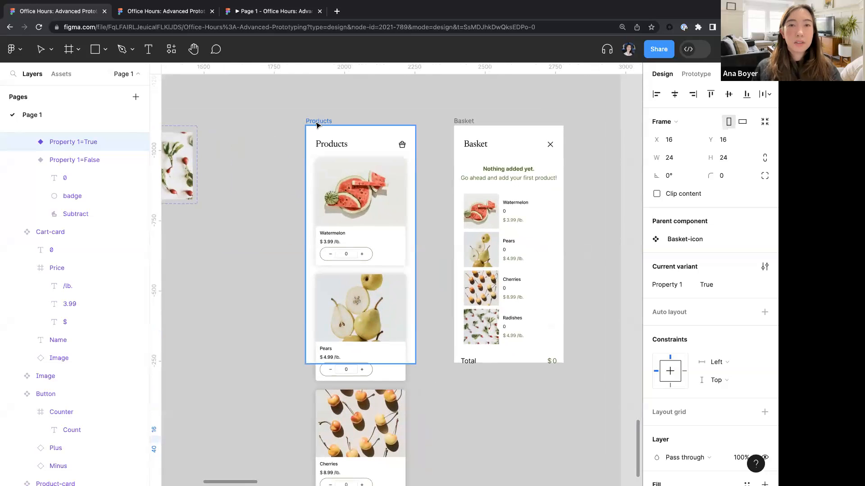
left_click(344, 202)
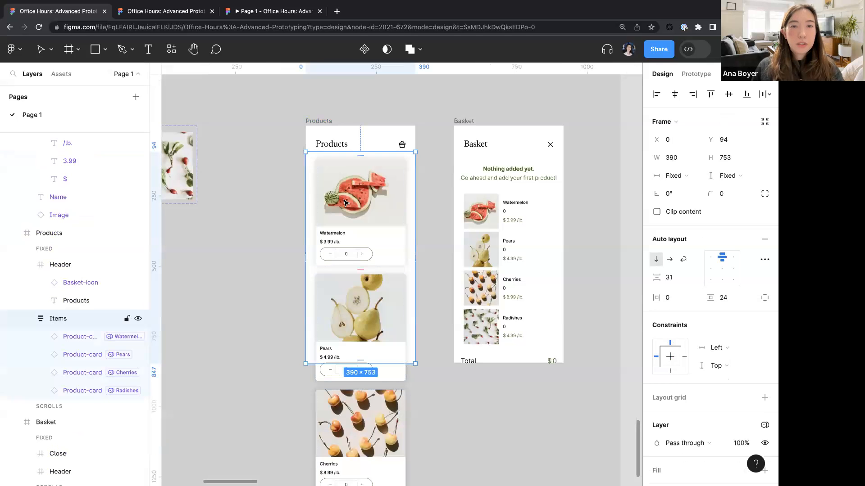
left_click(657, 212)
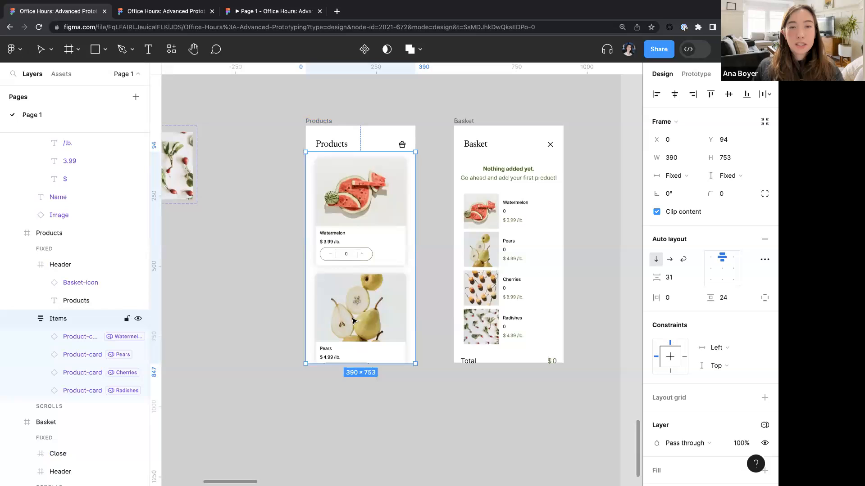
- Preview the Products prototype and add watermelon, pears and cherries using the plus buttons
left_click(696, 74)
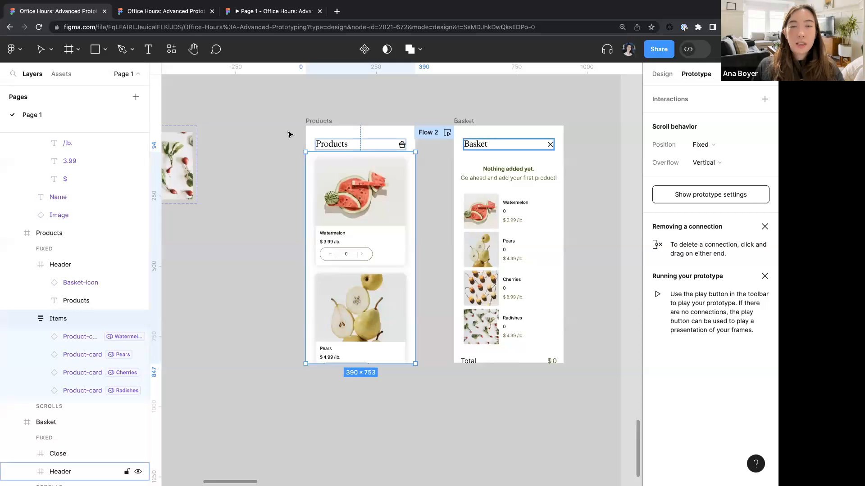
left_click(316, 121)
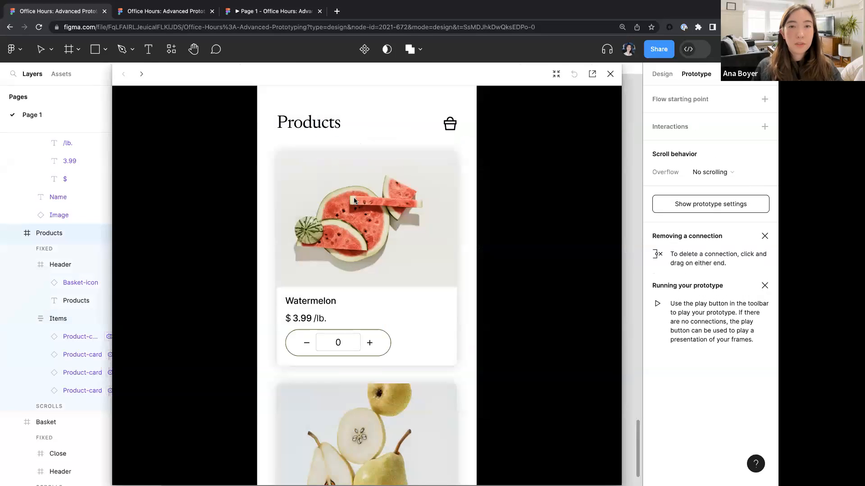
left_click(371, 343)
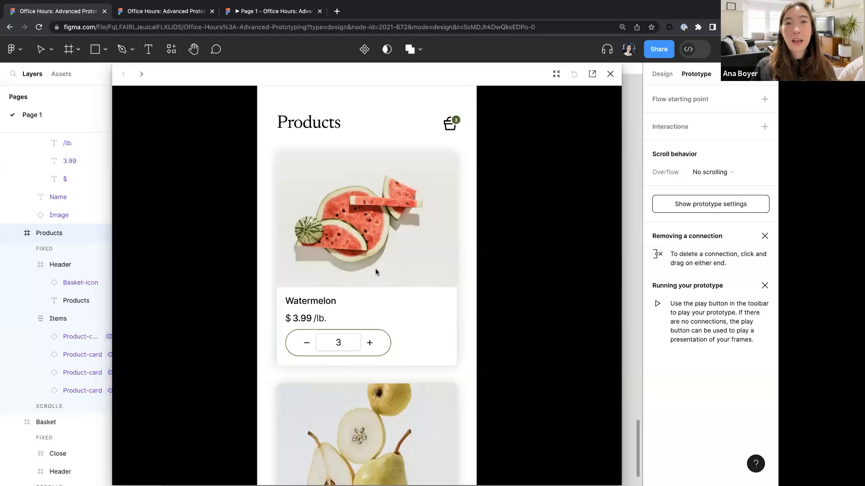
scroll(374, 270, "down", 8)
left_click(370, 203)
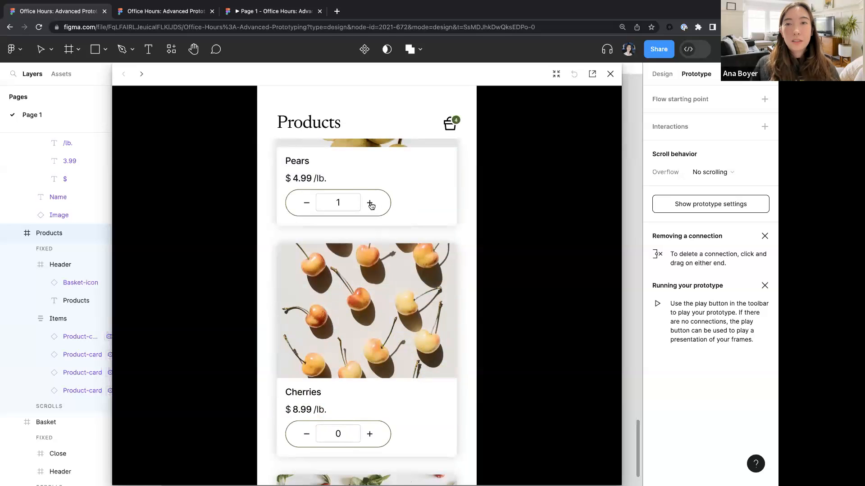
left_click(370, 203)
scroll(372, 206, "down", 3)
left_click(371, 297)
left_click(371, 296)
scroll(372, 292, "up", 6)
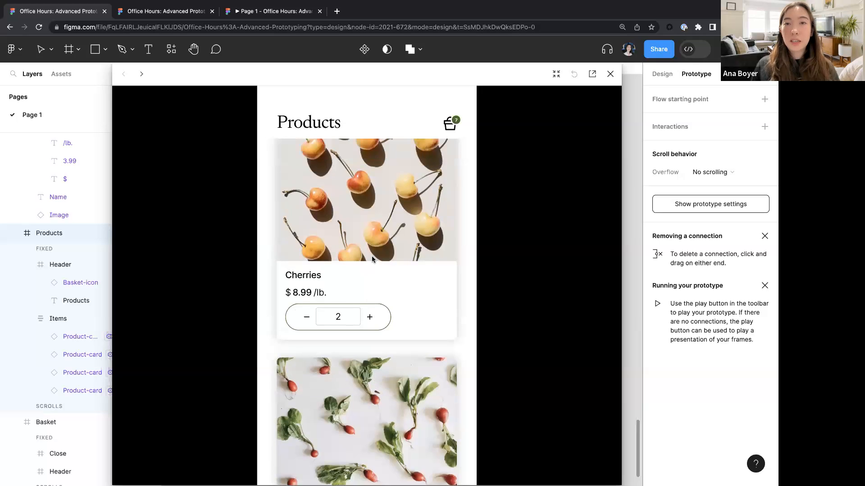
- Test the minus buttons on the product cards in the preview
left_click(306, 345)
scroll(306, 347, "down", 5)
left_click(306, 375)
left_click(306, 374)
scroll(393, 245, "up", 2)
scroll(393, 246, "up", 3)
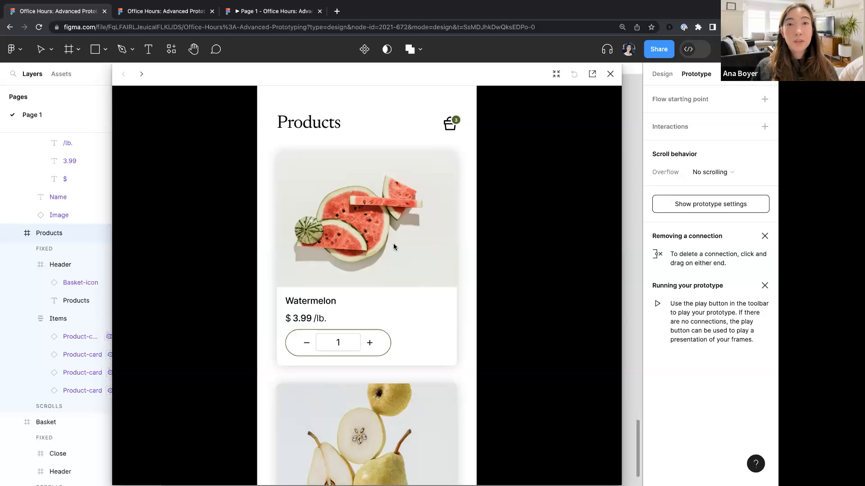
- Open the basket from the preview and review the item counts listed
left_click(450, 127)
scroll(404, 238, "down", 3)
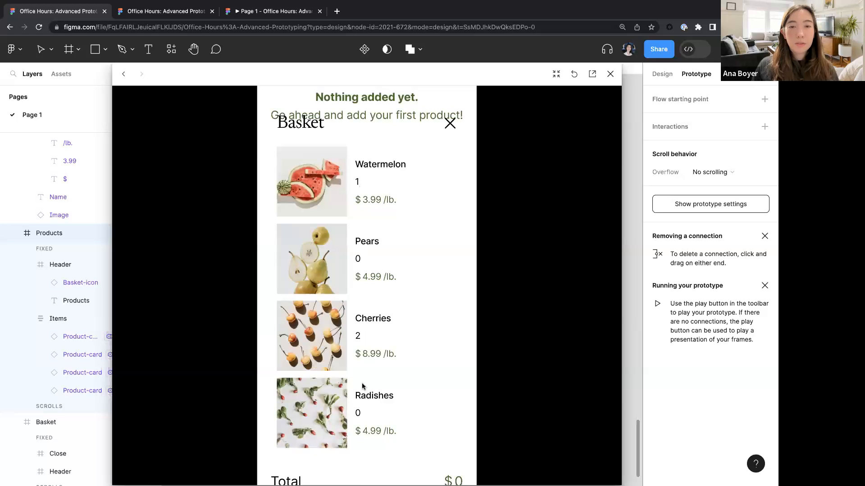
scroll(359, 429, "up", 3)
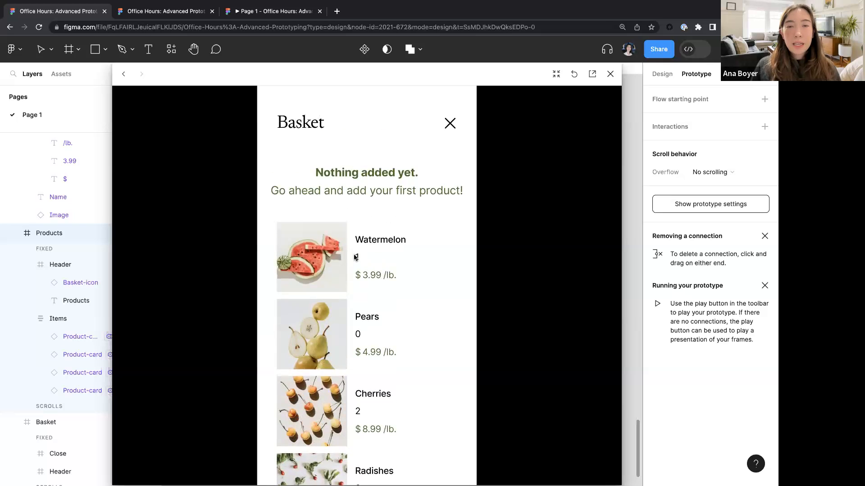
scroll(315, 444, "down", 2)
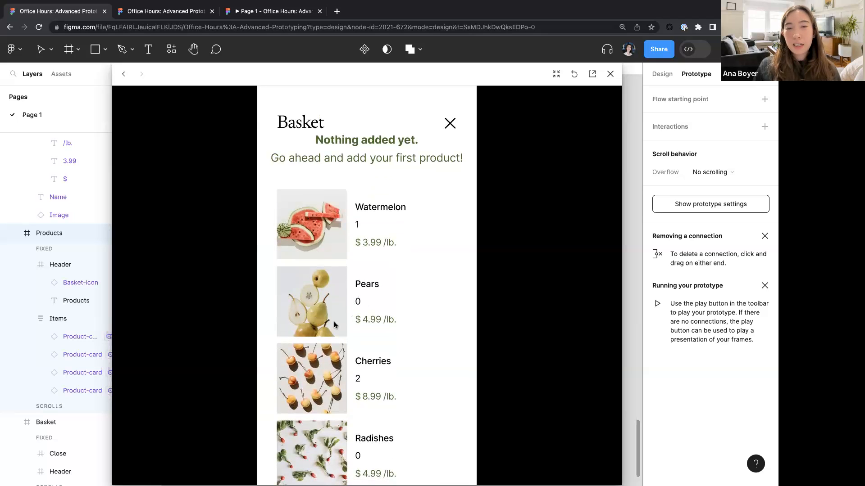
- Close the preview and review the variables in the General Checkout and Products collections
scroll(335, 325, "up", 2)
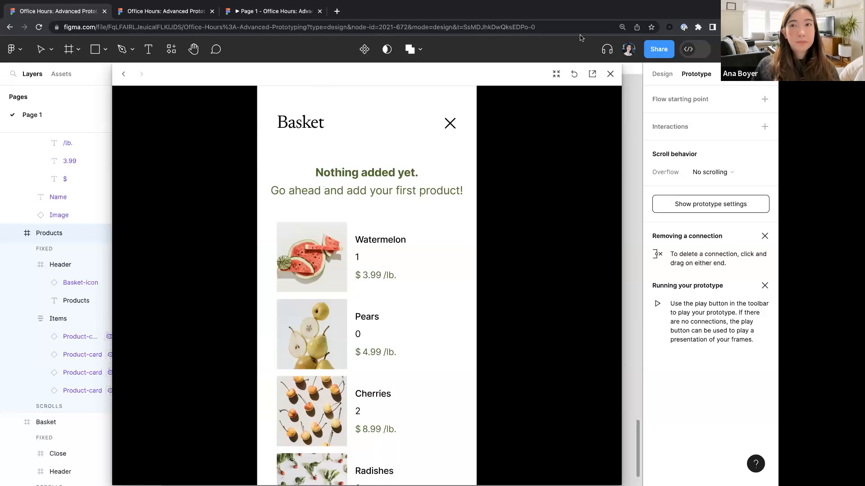
left_click(612, 75)
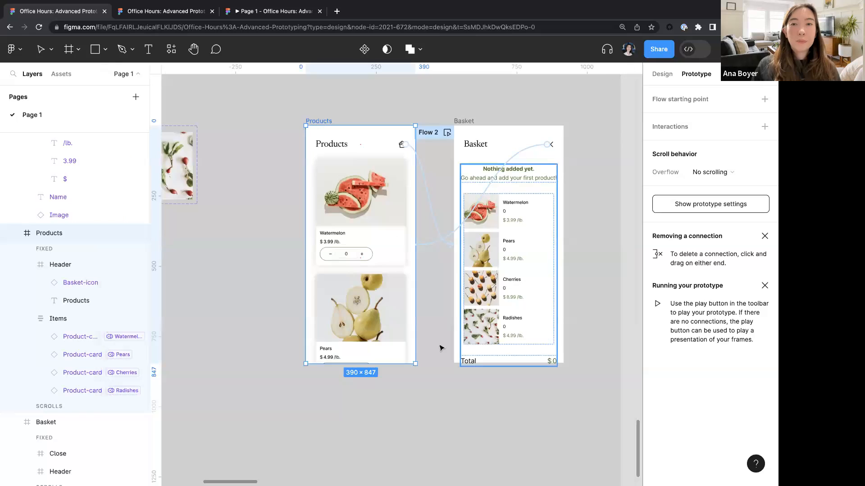
scroll(440, 292, "down", 2)
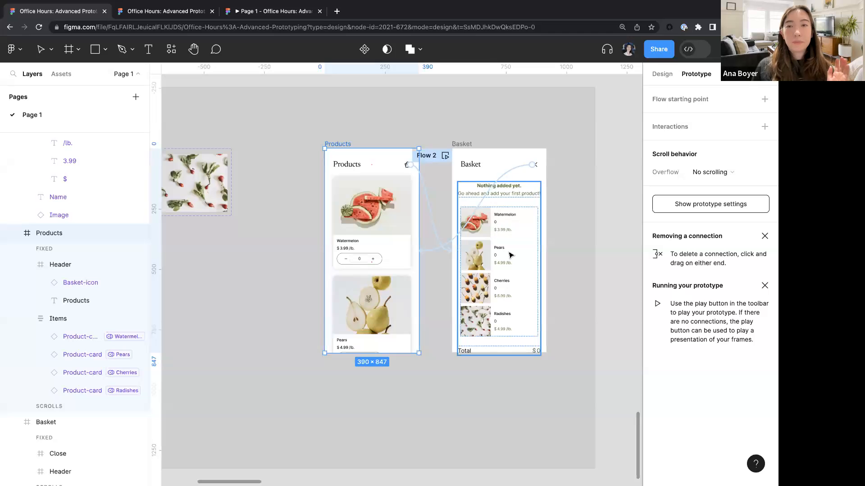
scroll(511, 235, "up", 3)
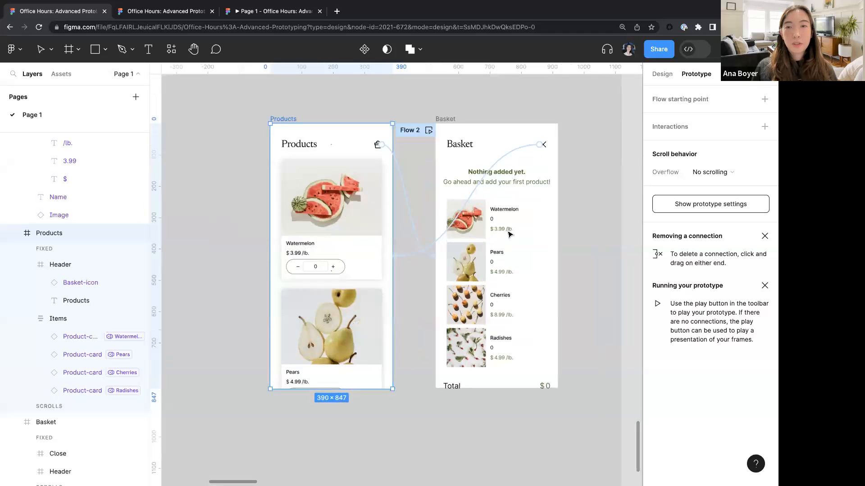
scroll(509, 235, "right", 1)
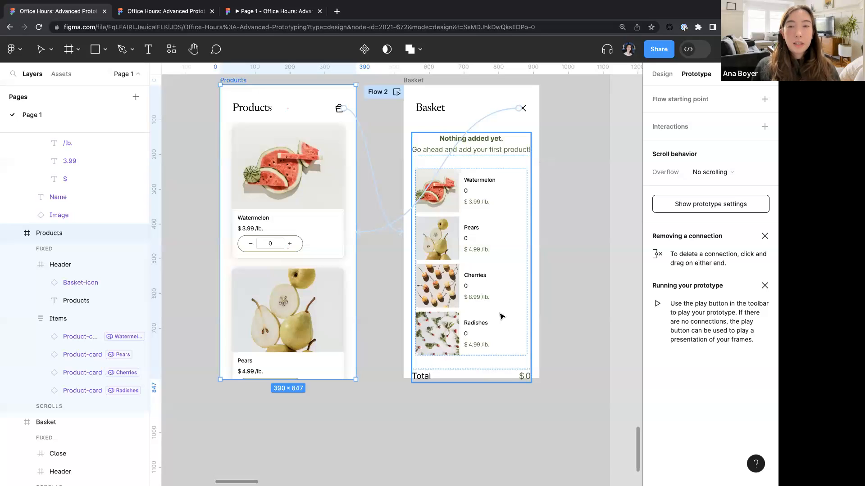
left_click(607, 297)
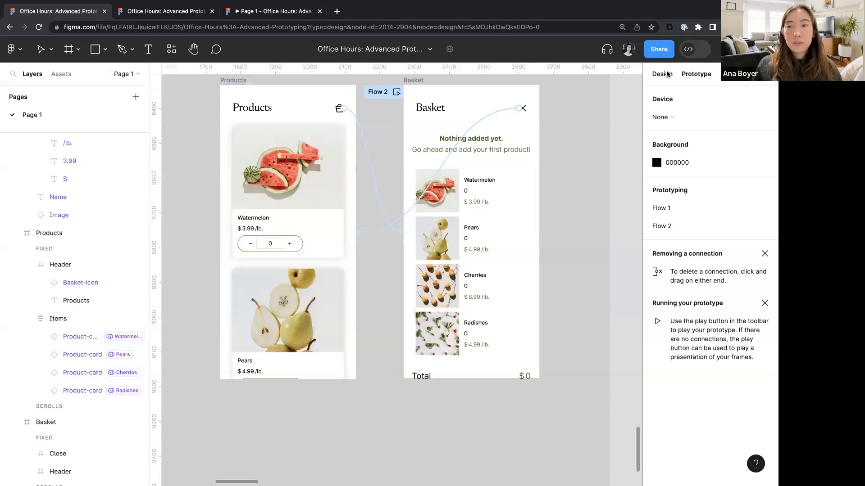
left_click(662, 75)
left_click(764, 145)
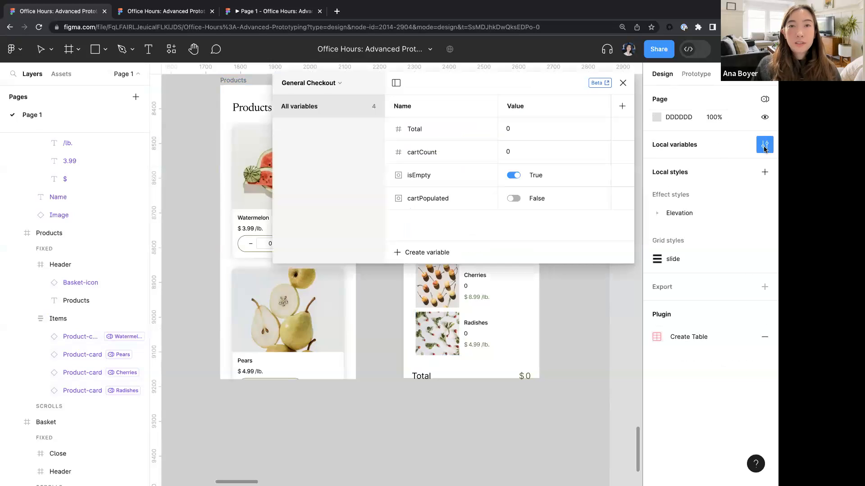
left_click(329, 83)
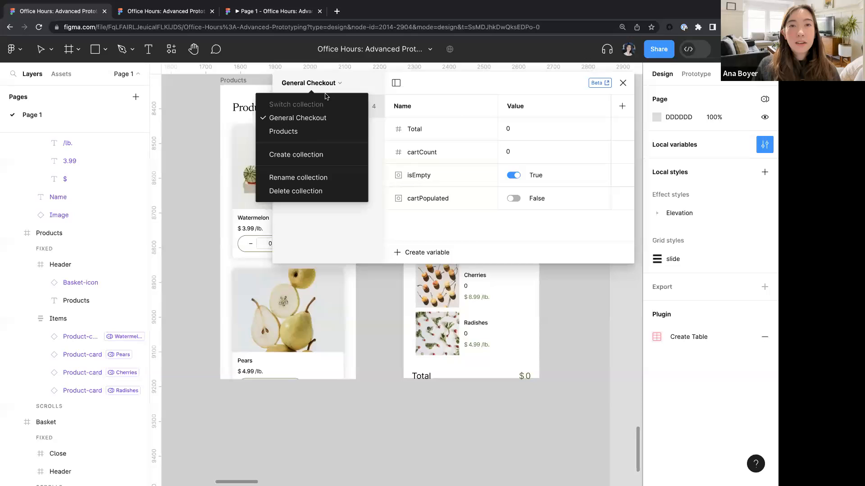
left_click(309, 135)
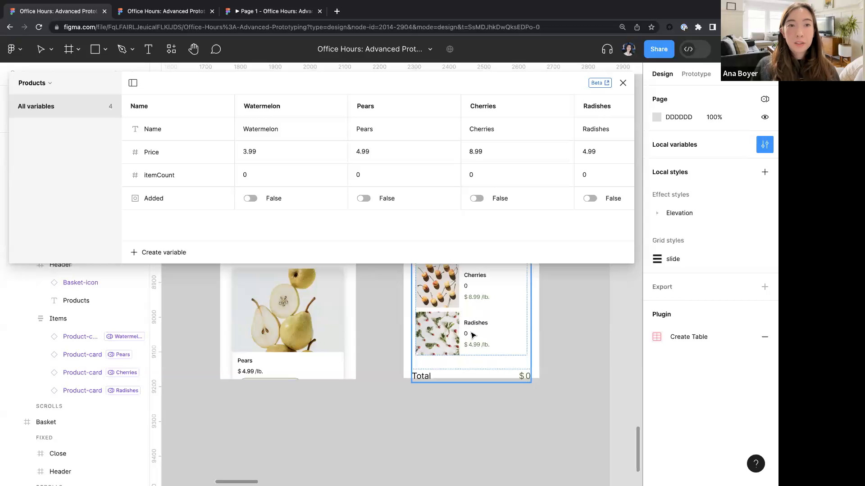
left_click(623, 83)
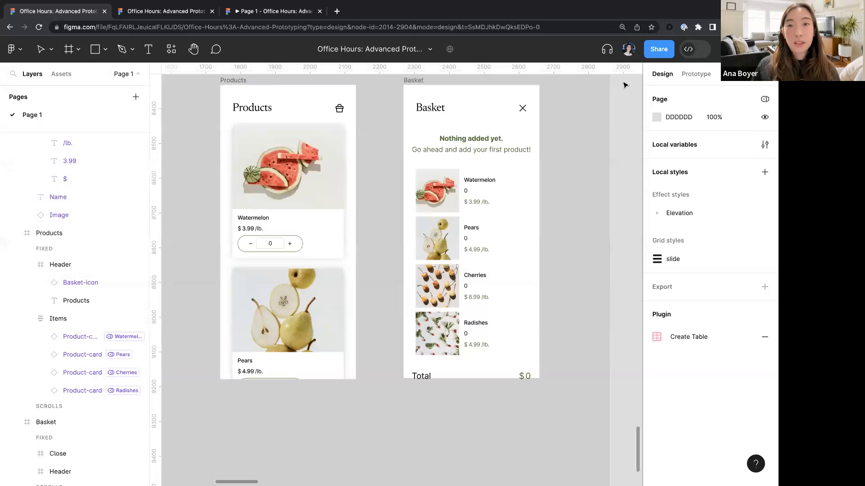
- Bind the watermelon cart card's layer visibility to the Products Added variable
scroll(475, 177, "up", 3)
left_click(509, 207)
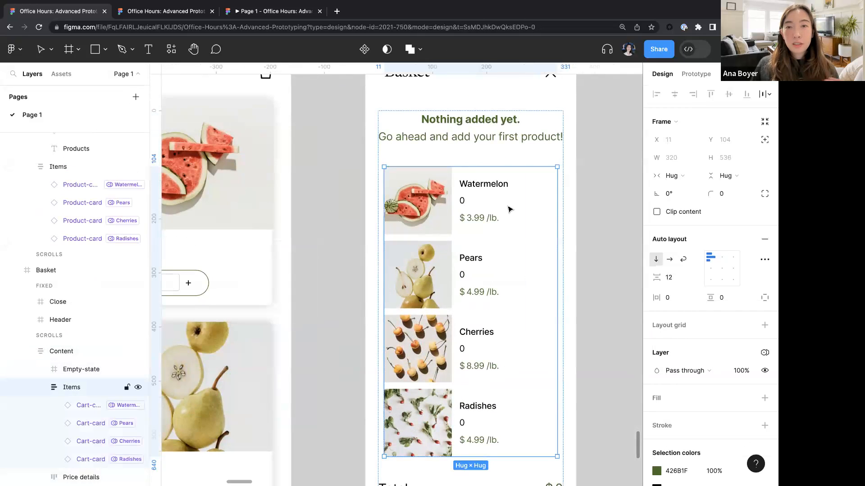
scroll(510, 209, "down", 2)
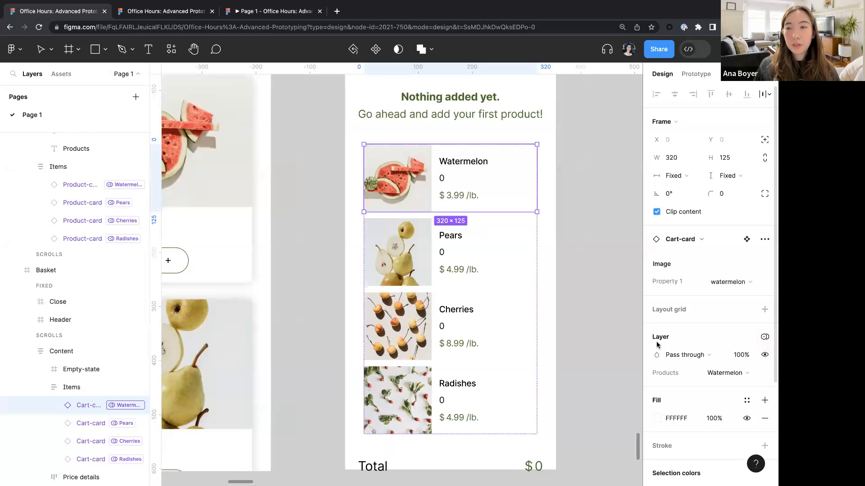
left_click(764, 356)
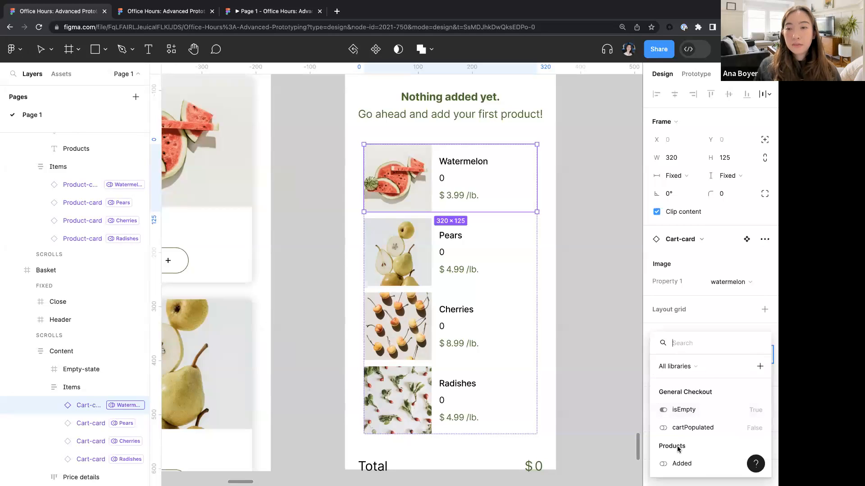
left_click(681, 463)
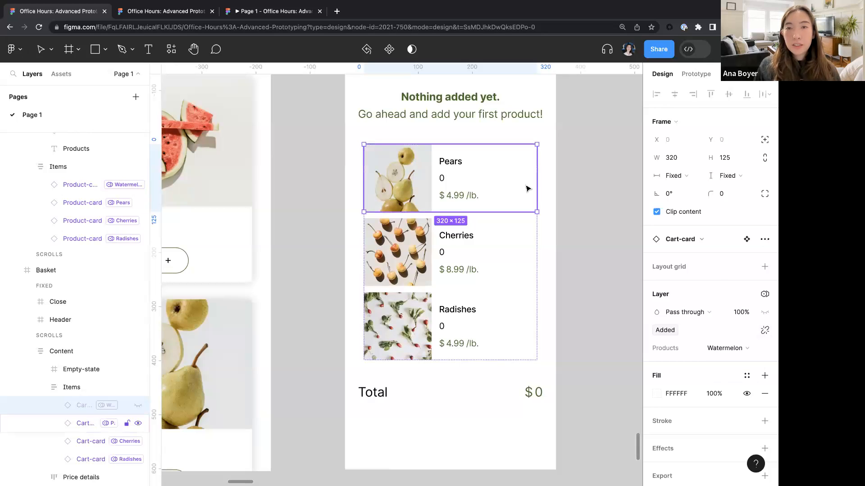
- Bind the pears cart card's layer visibility to the Added variable
left_click(492, 176)
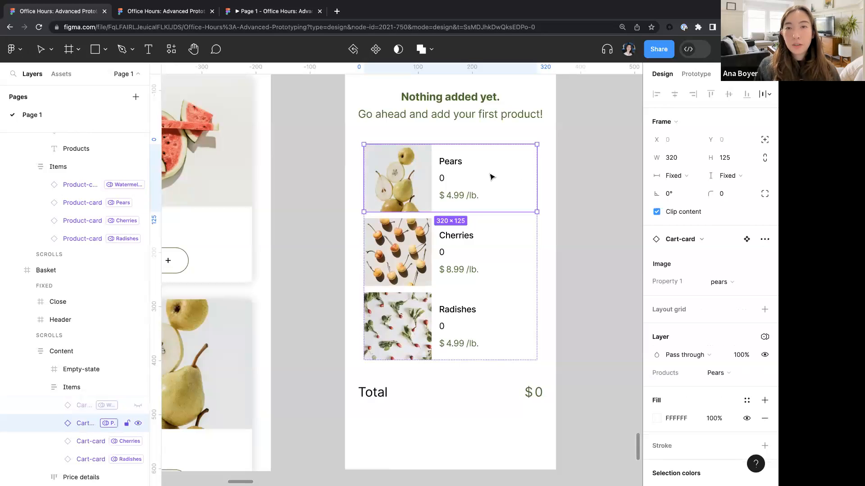
right_click(765, 355)
left_click(700, 464)
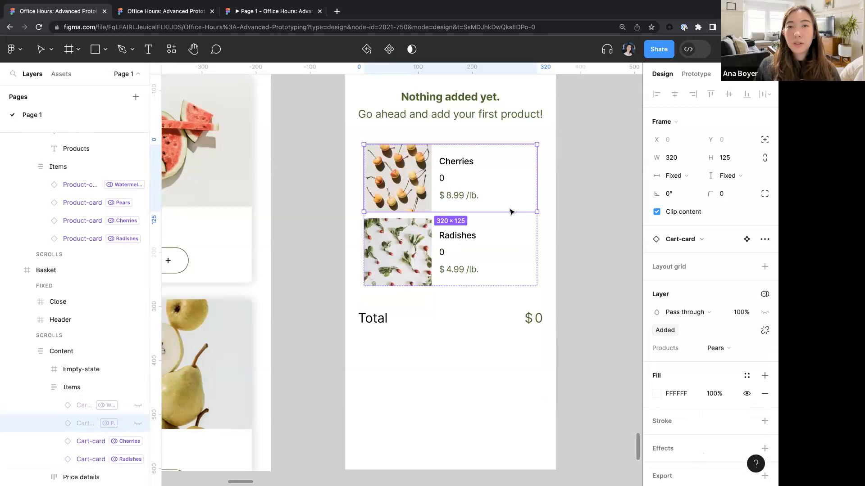
- Bind the cherries cart card's layer visibility to the Added variable
left_click(498, 189)
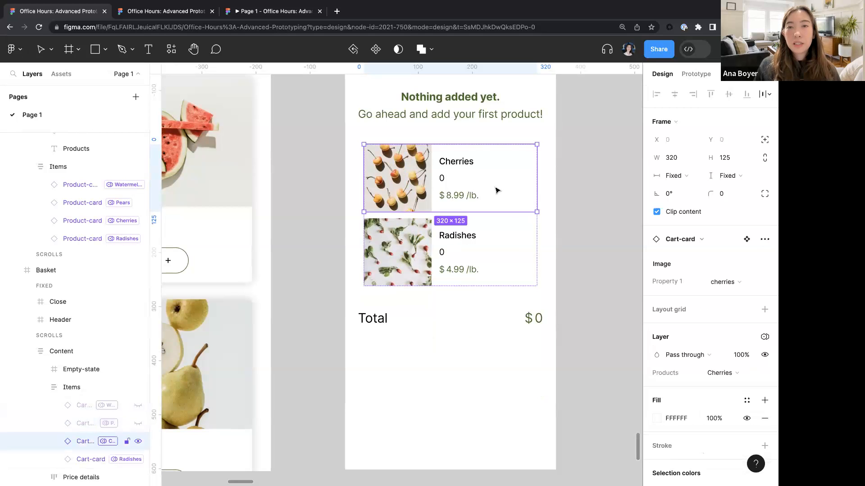
left_click(764, 356)
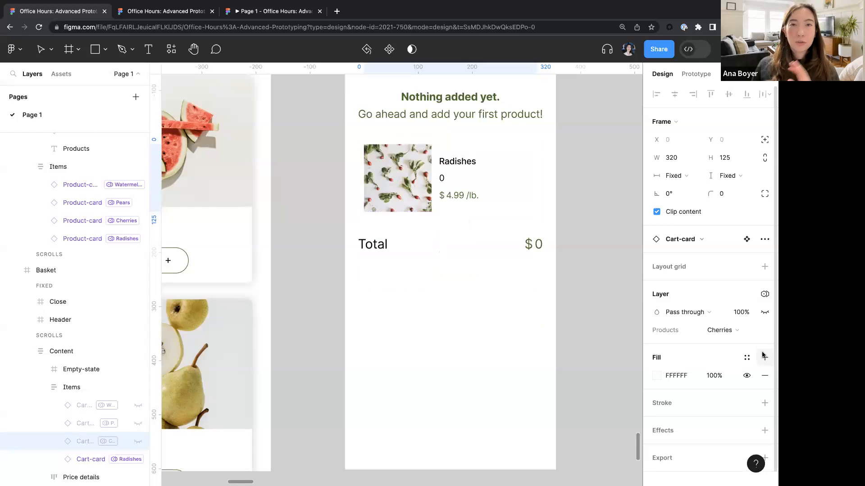
key("super+z")
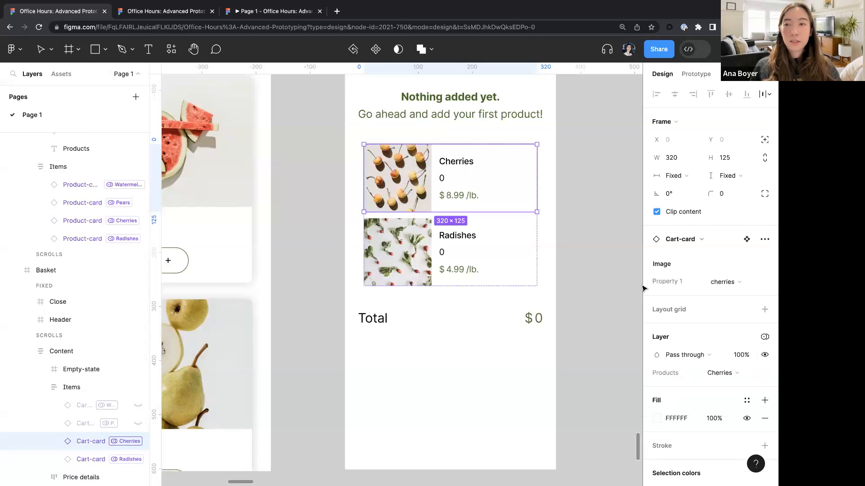
right_click(765, 355)
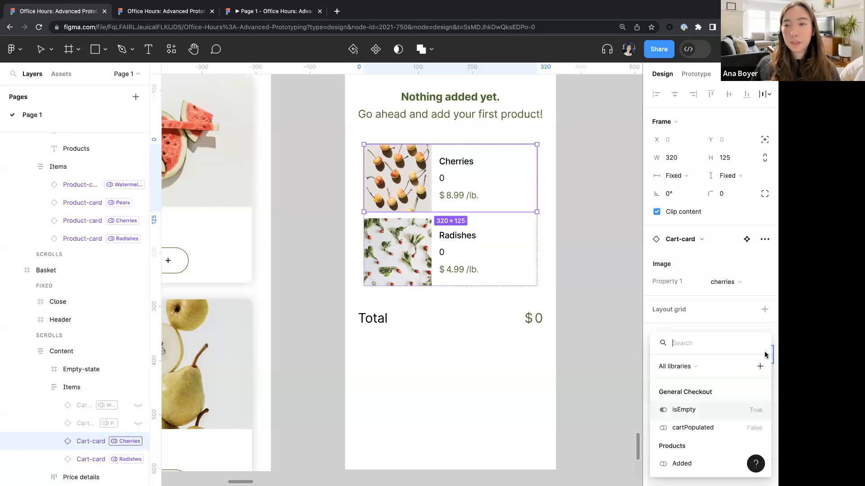
left_click(682, 463)
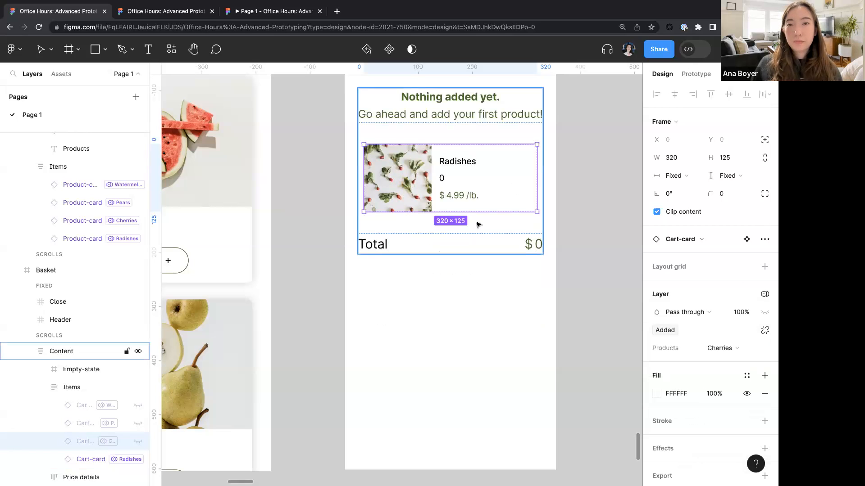
key("Escape")
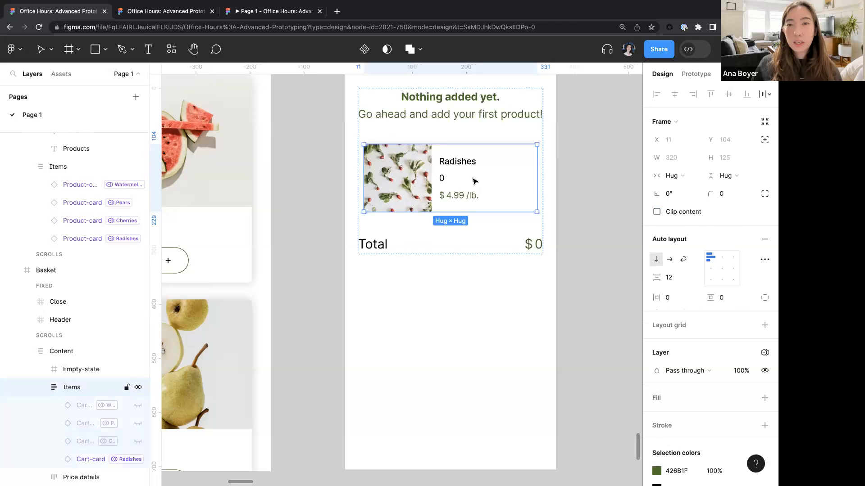
- Bind the basket Items frame's layer visibility to the Added variable
left_click(764, 372)
left_click(698, 464)
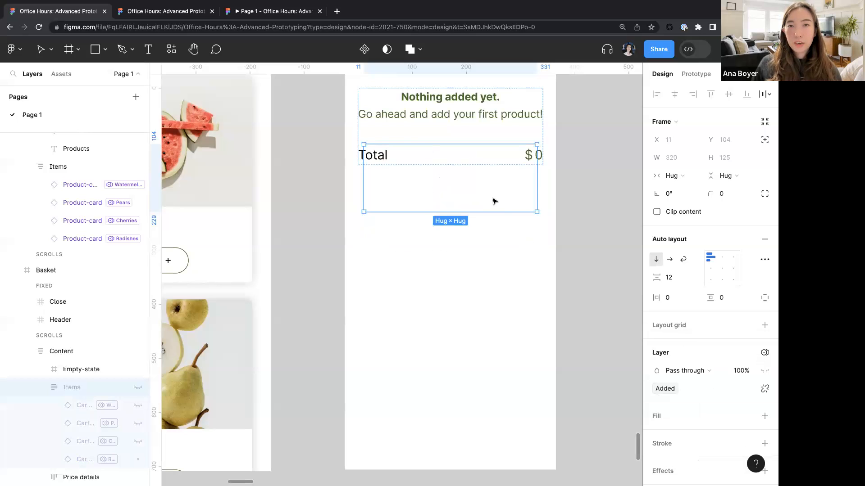
scroll(488, 224, "down", 3)
left_click(574, 226)
scroll(574, 227, "up", 2)
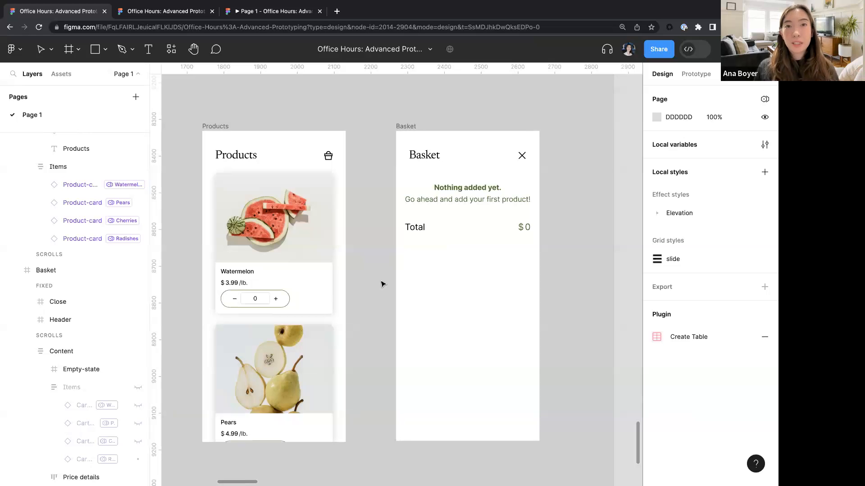
- Add a Set variable action to the plus button's click interaction setting Added to true
scroll(382, 284, "left", 19)
scroll(382, 284, "down", 4)
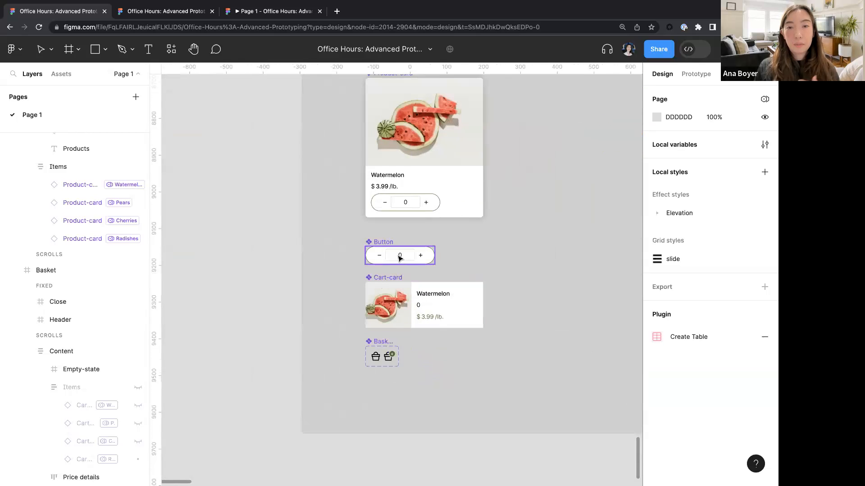
scroll(400, 258, "up", 5)
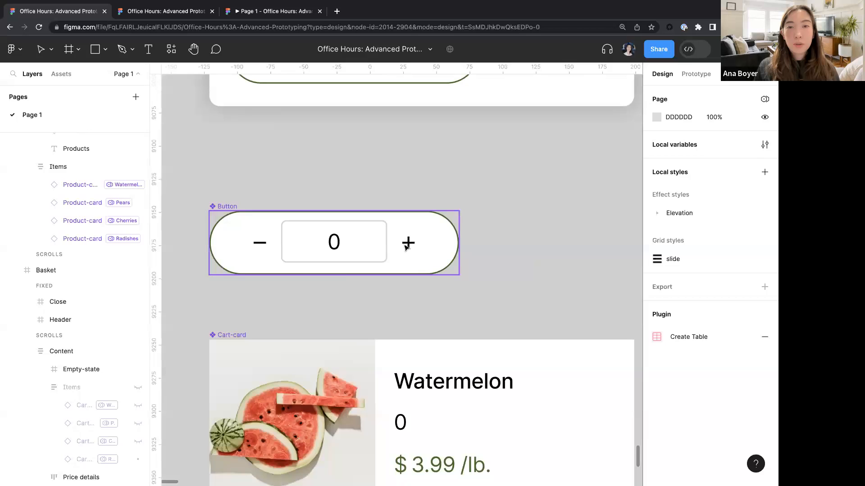
left_click(406, 247)
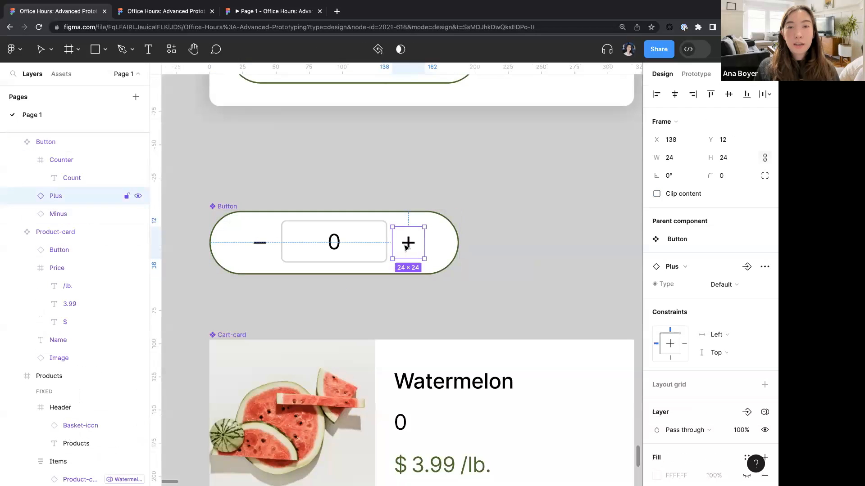
left_click(696, 73)
left_click(670, 118)
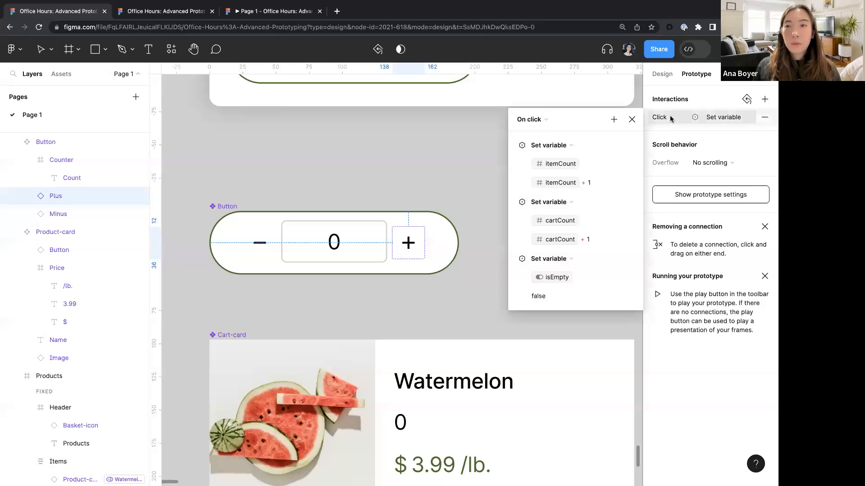
left_click(614, 120)
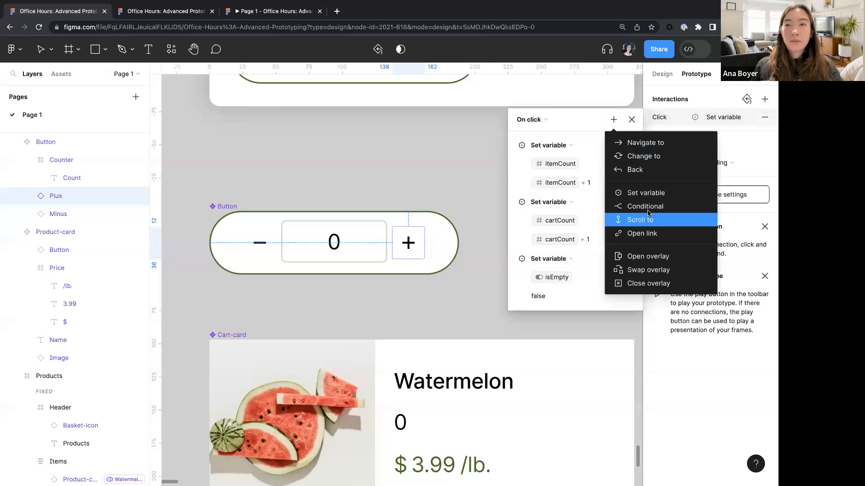
left_click(645, 193)
type("add")
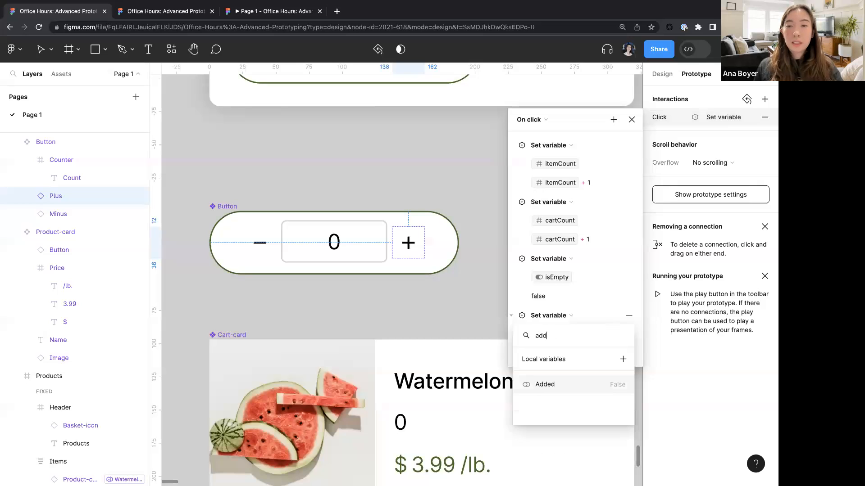
key("Return")
type("true")
key("Return")
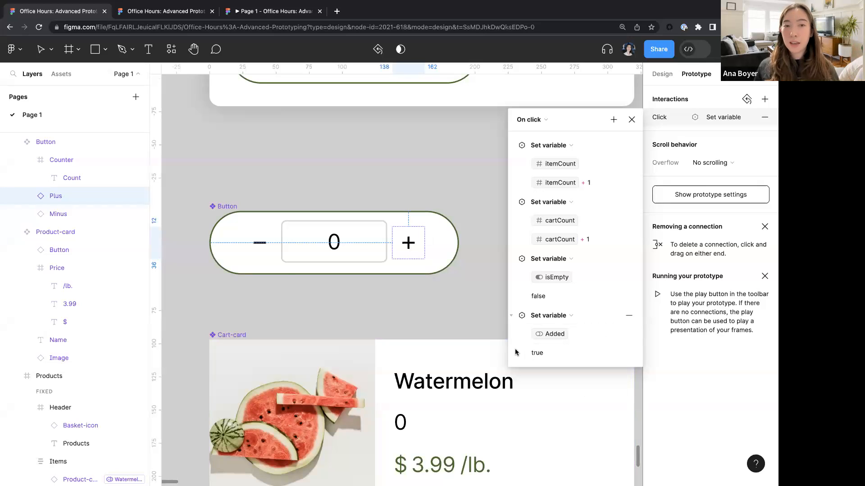
- Try adding a Conditional action to the minus button's click interaction
left_click(258, 249)
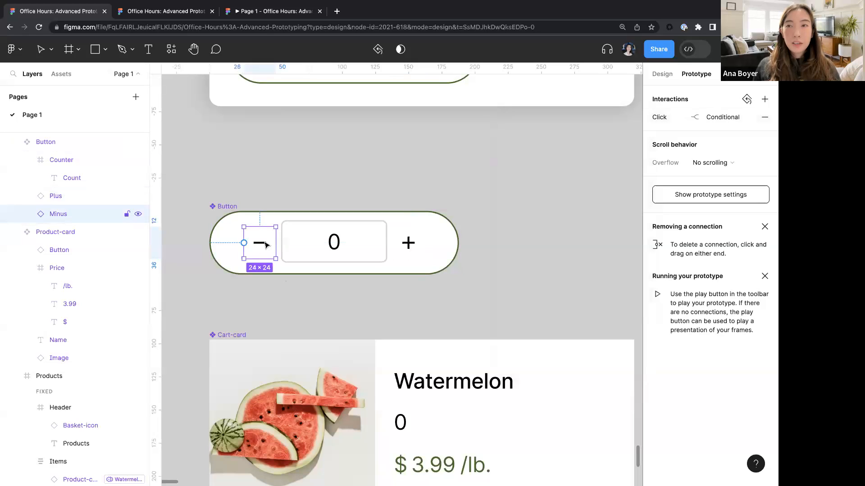
left_click(665, 119)
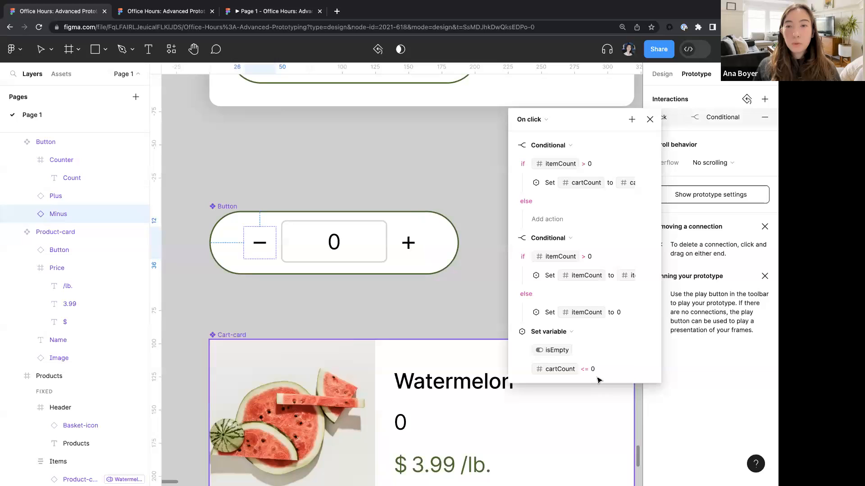
left_click(632, 119)
left_click(649, 213)
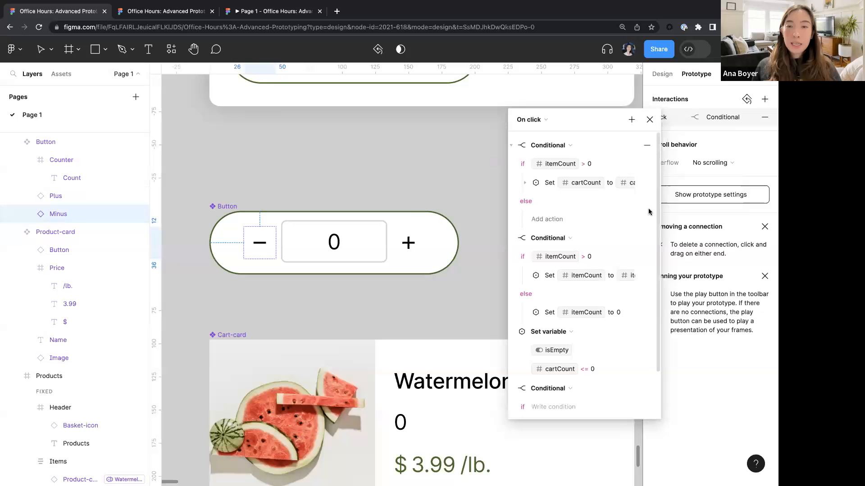
left_click(565, 408)
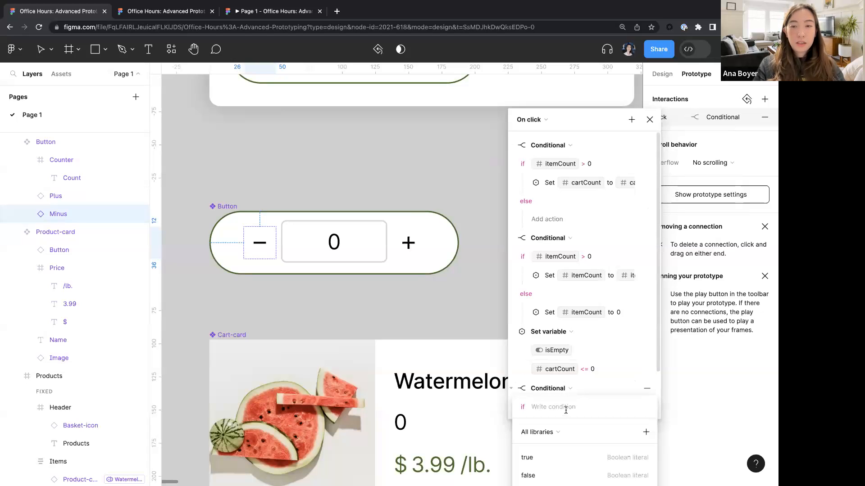
left_click(648, 389)
left_click(646, 390)
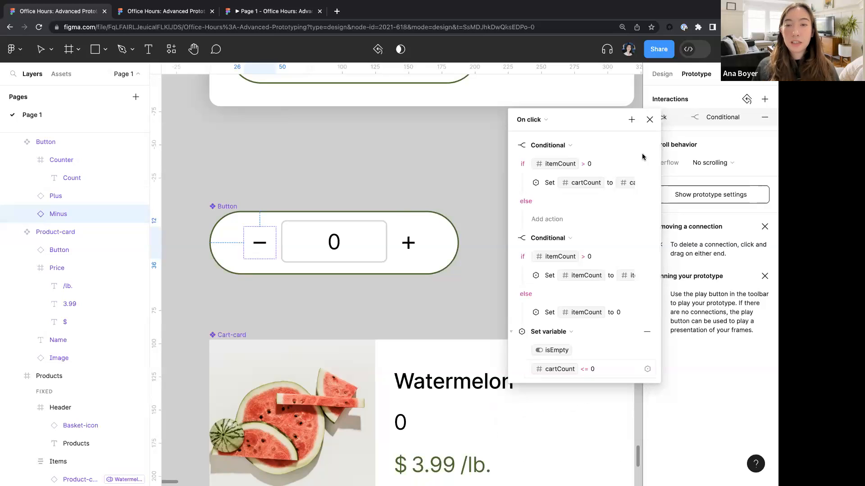
- Add a Set variable action to the minus button's click interaction setting Added to itemCount > 0
left_click(632, 119)
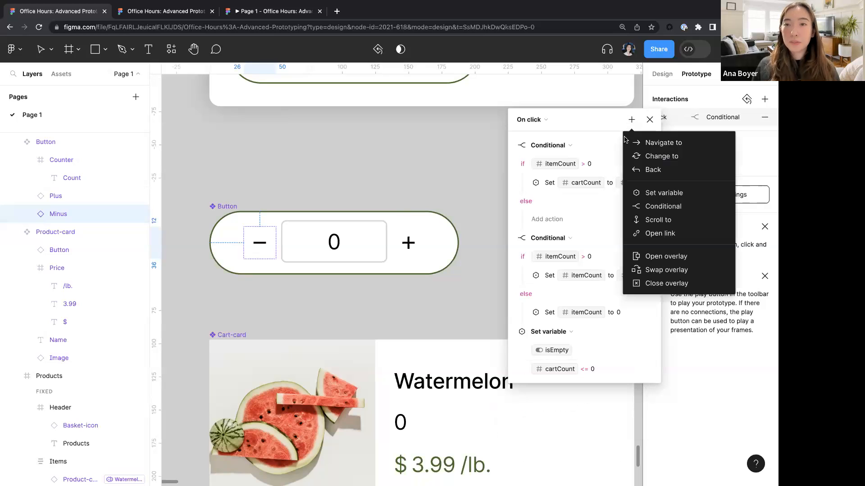
left_click(662, 192)
type("add")
key("Return")
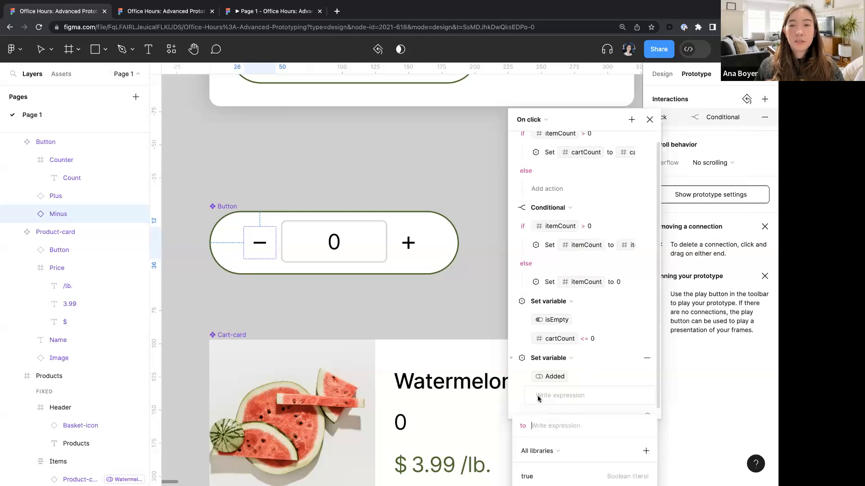
type("item")
key("Return")
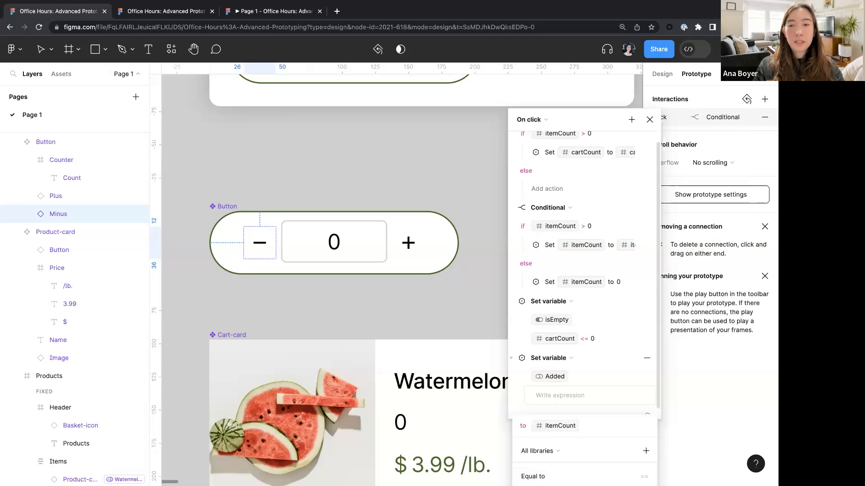
type(">0")
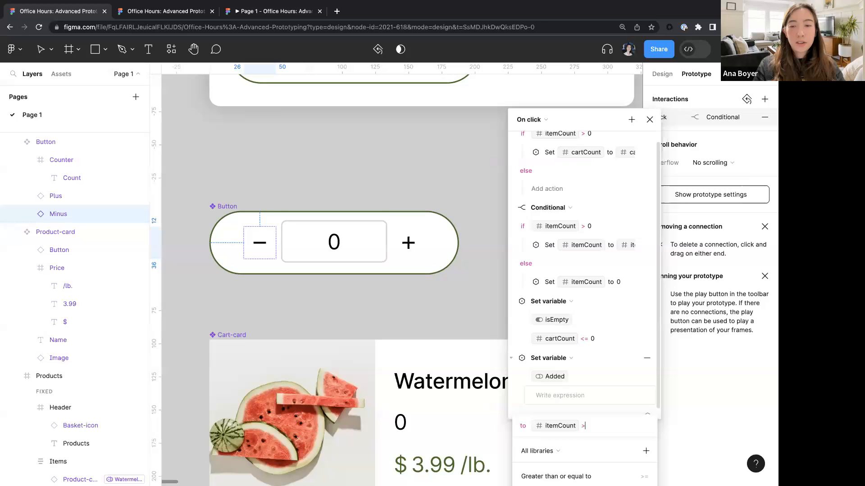
key("Return")
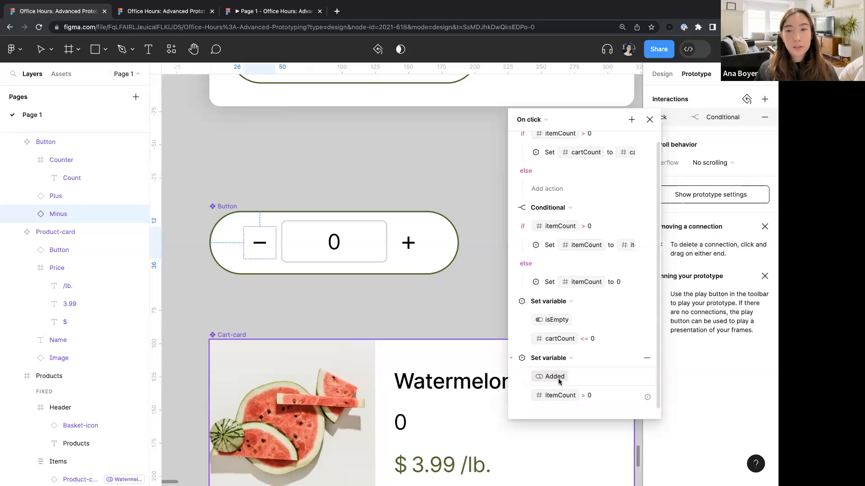
left_click(428, 315)
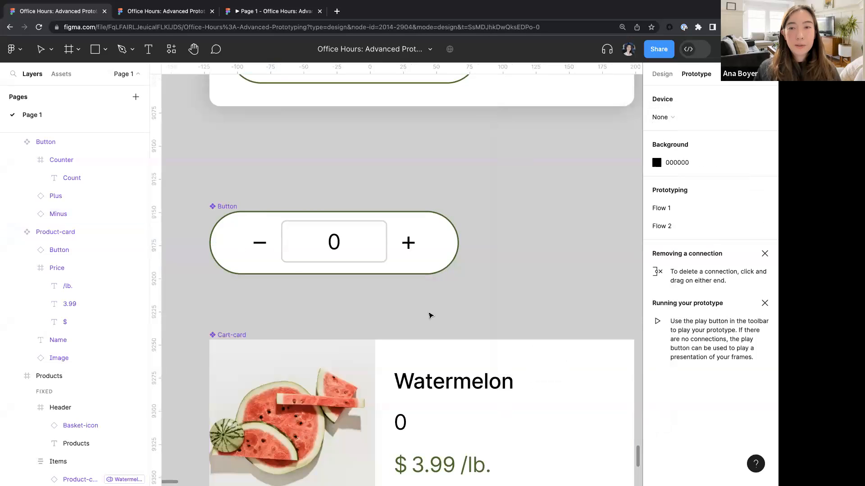
- Preview the Products frame, adding two watermelons and opening the basket to check the cart cards
scroll(427, 317, "down", 5)
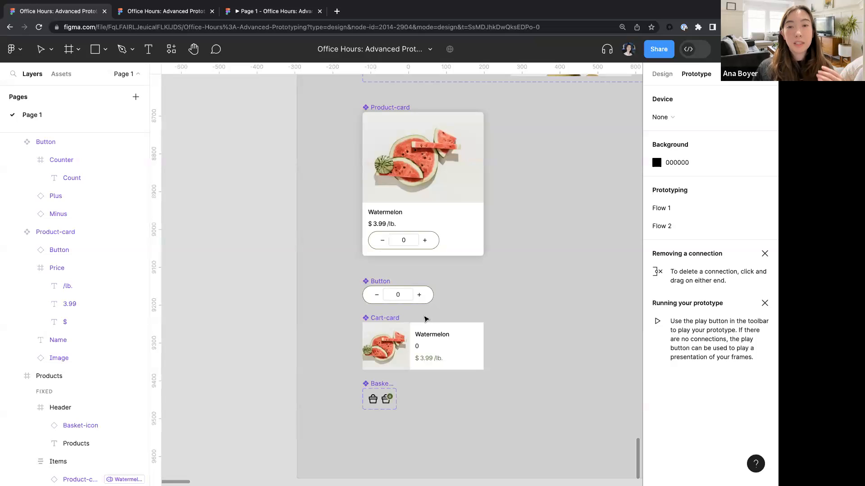
scroll(425, 319, "down", 3)
scroll(425, 318, "right", 15)
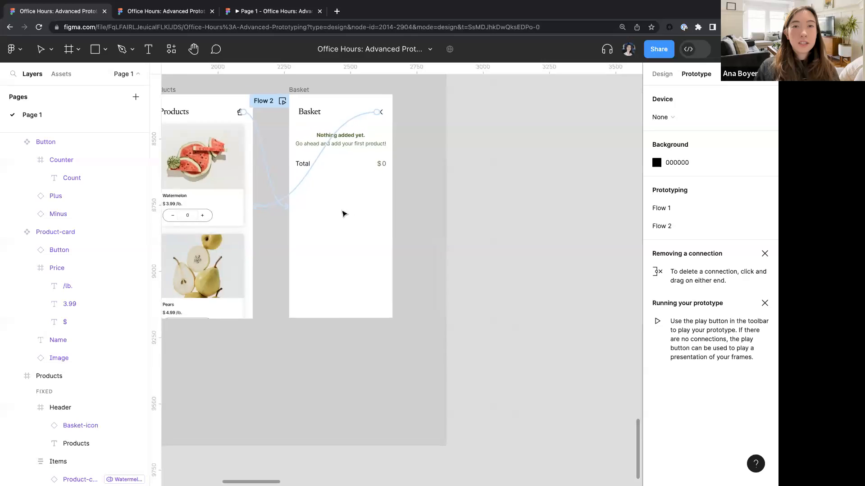
scroll(343, 213, "up", 2)
scroll(320, 209, "up", 1)
scroll(319, 209, "left", 1)
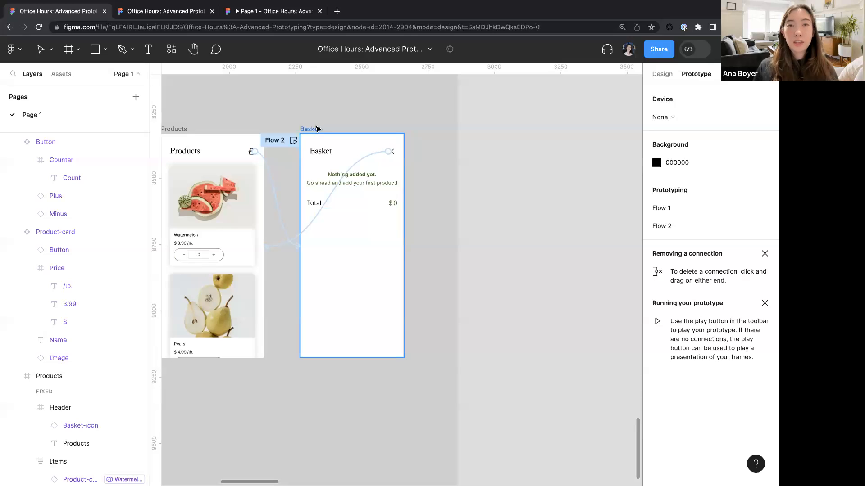
scroll(318, 128, "left", 6)
left_click(337, 116)
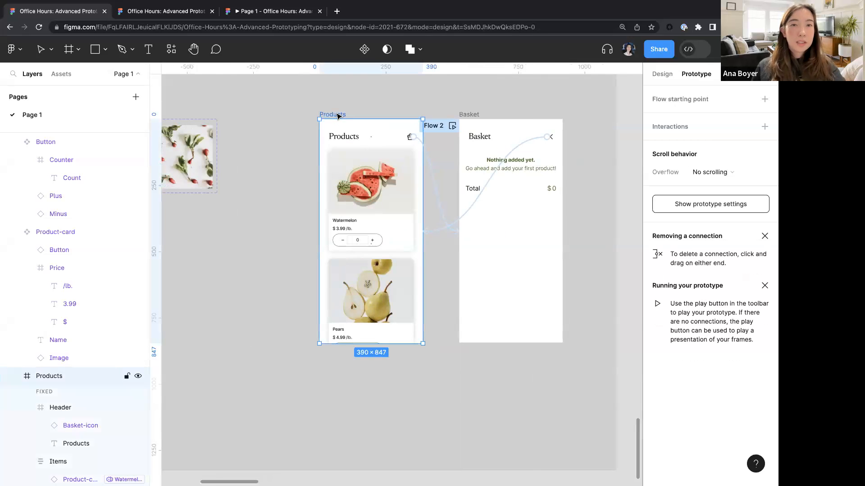
key("shift+space")
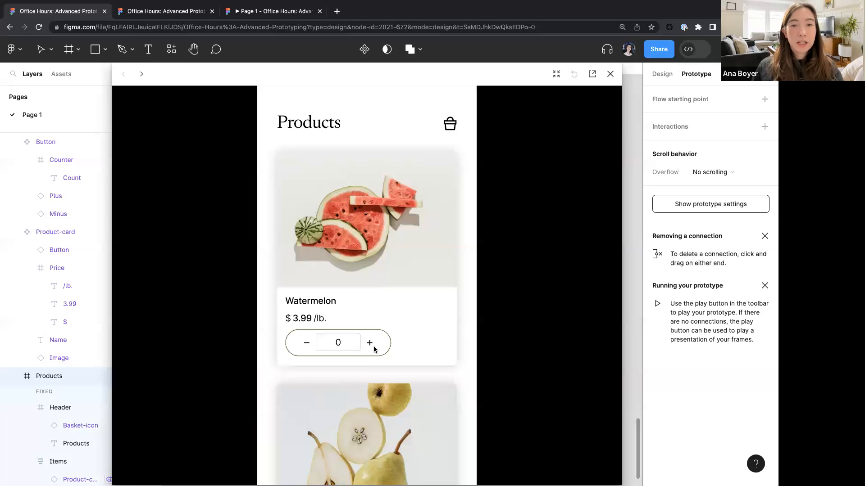
left_click(369, 344)
left_click(370, 345)
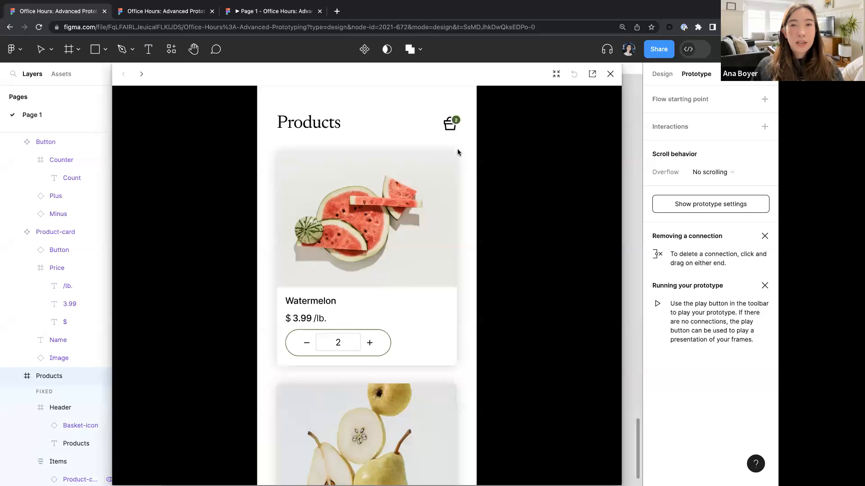
left_click(448, 125)
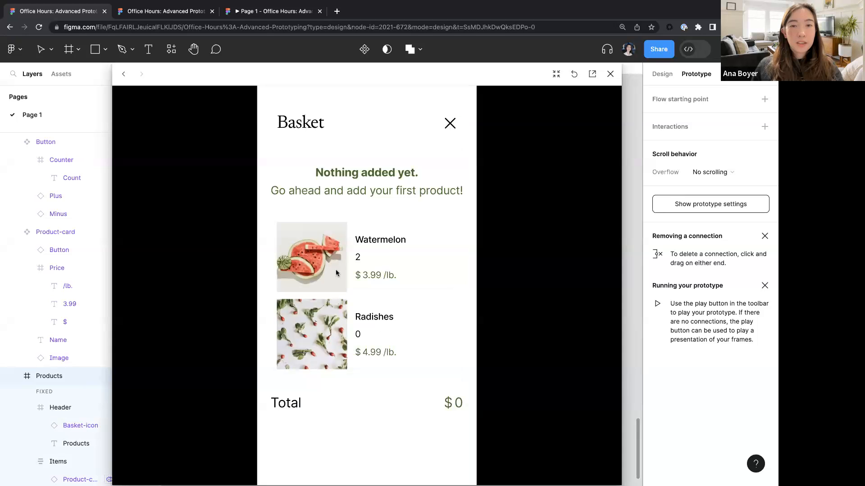
left_click(610, 74)
- Bind the radishes cart card's layer visibility to the Added variable
left_click(491, 154)
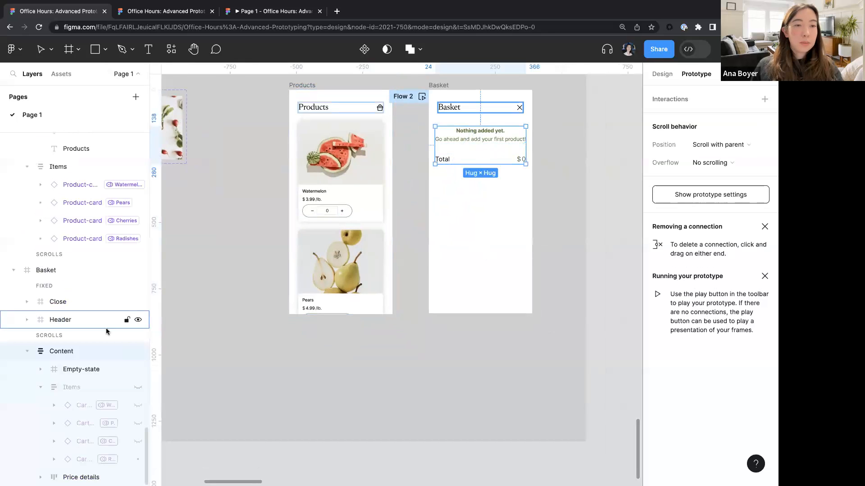
left_click(86, 459)
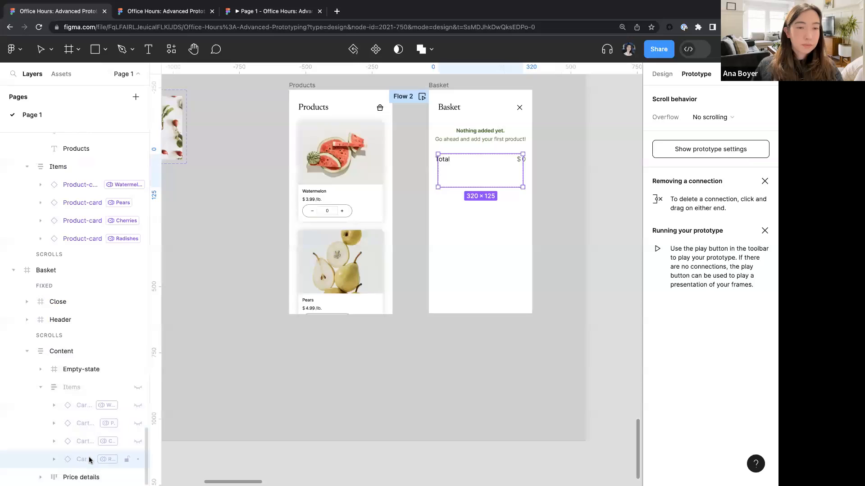
left_click(661, 74)
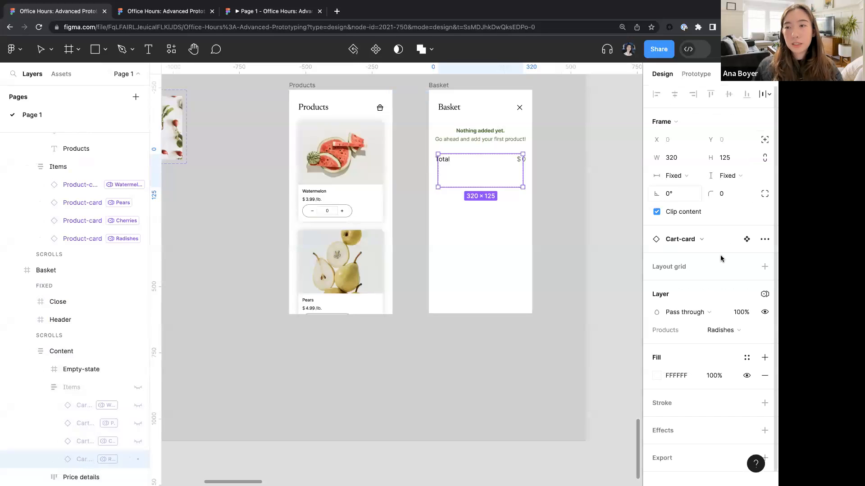
left_click(764, 313)
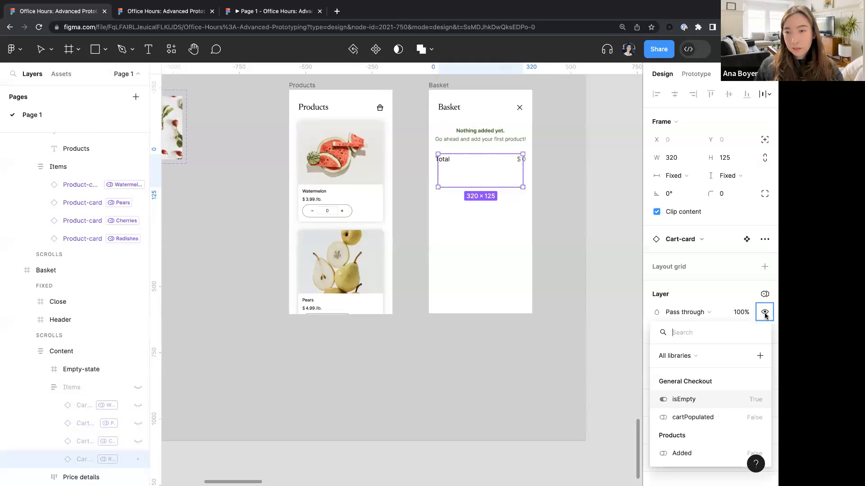
left_click(693, 455)
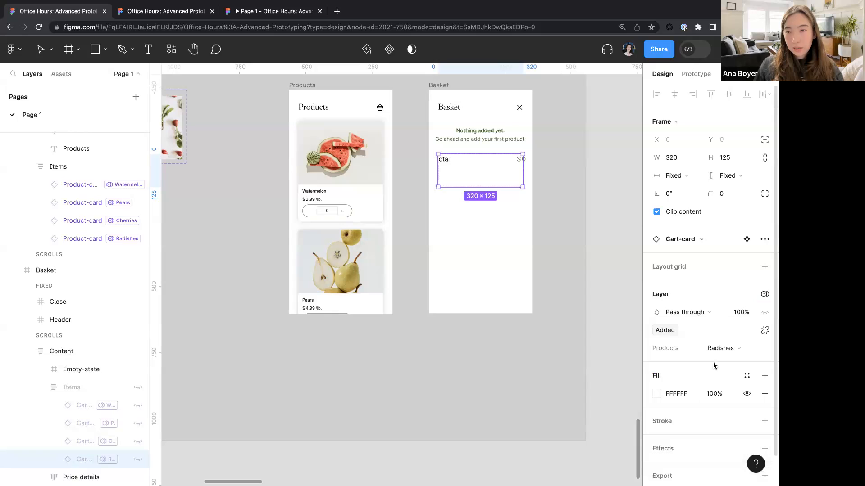
- Preview the Products frame again, adding two watermelons and opening the basket
left_click(423, 343)
left_click(302, 85)
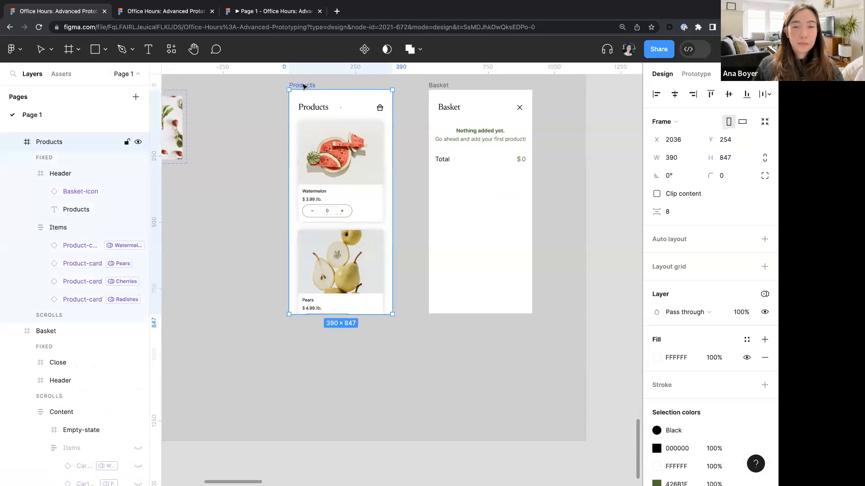
key("shift+space")
left_click(370, 343)
left_click(369, 343)
left_click(451, 122)
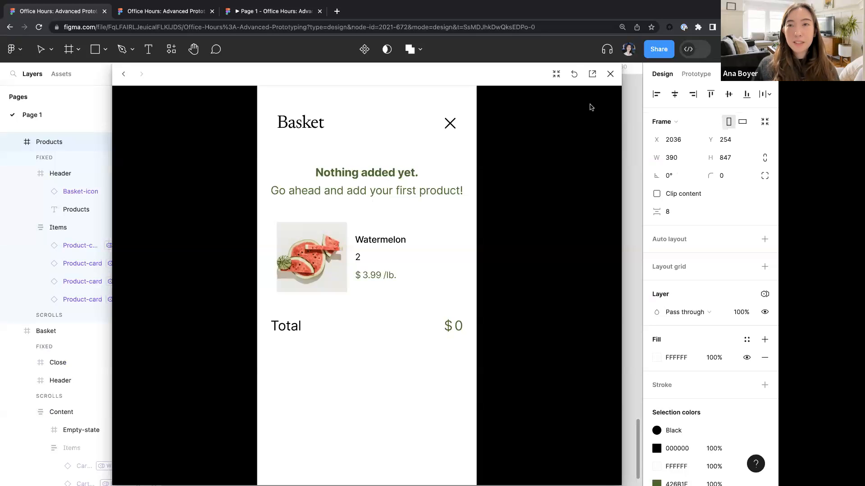
left_click(610, 75)
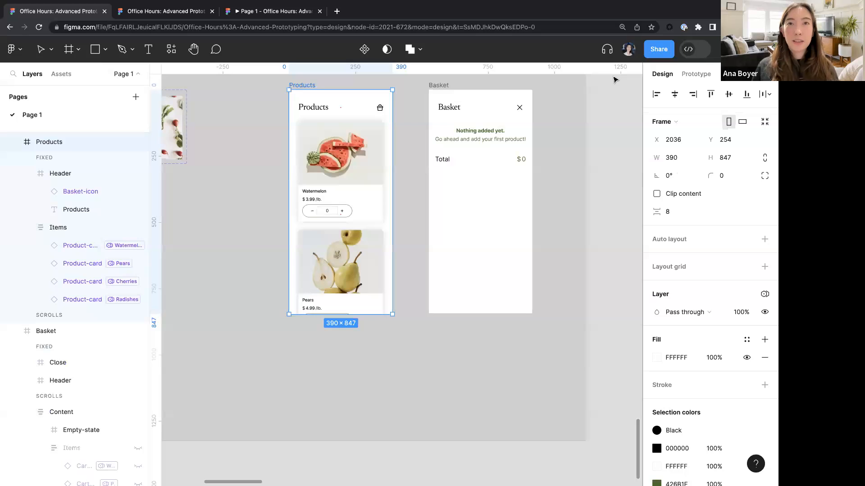
- Bind the basket's Empty-state frame layer visibility to the isEmpty variable
double_click(478, 141)
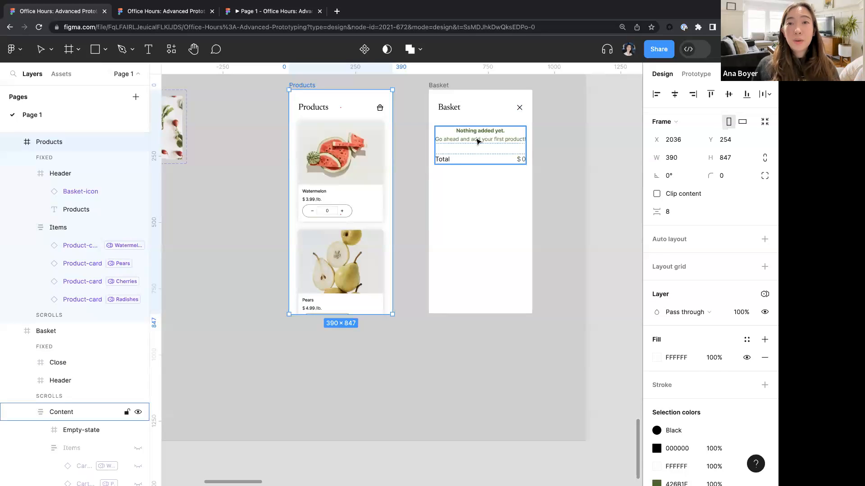
scroll(478, 142, "right", 1)
scroll(478, 141, "up", 1)
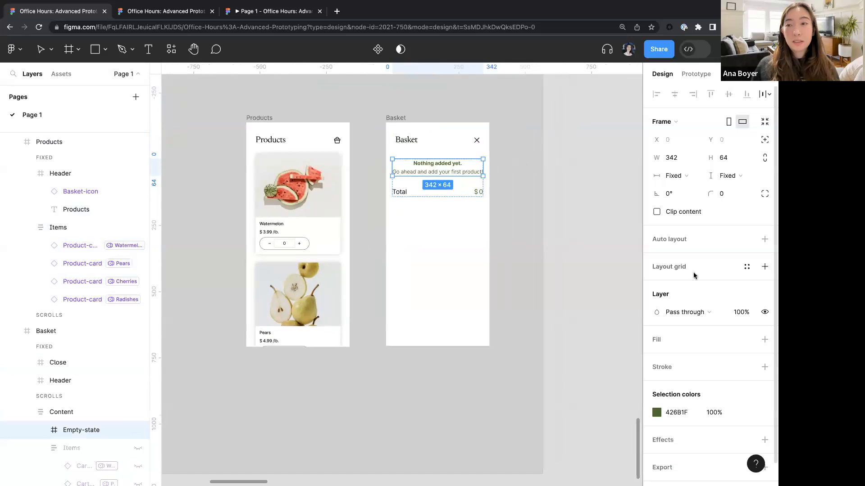
right_click(764, 313)
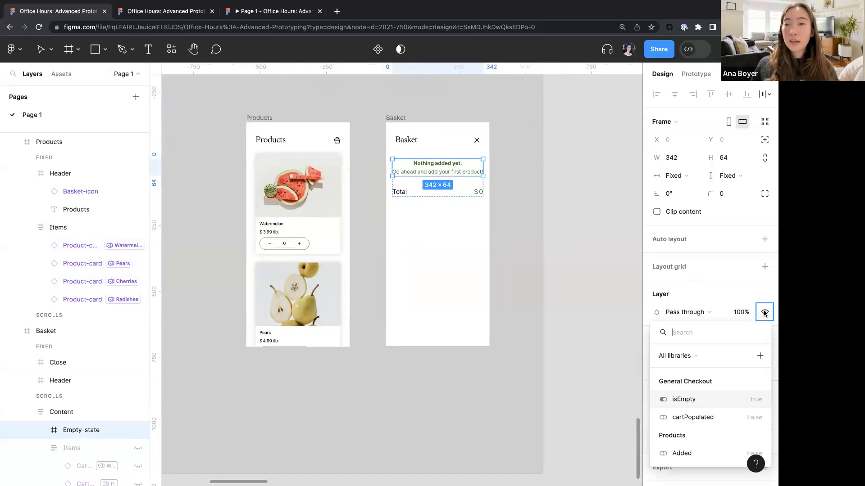
left_click(684, 399)
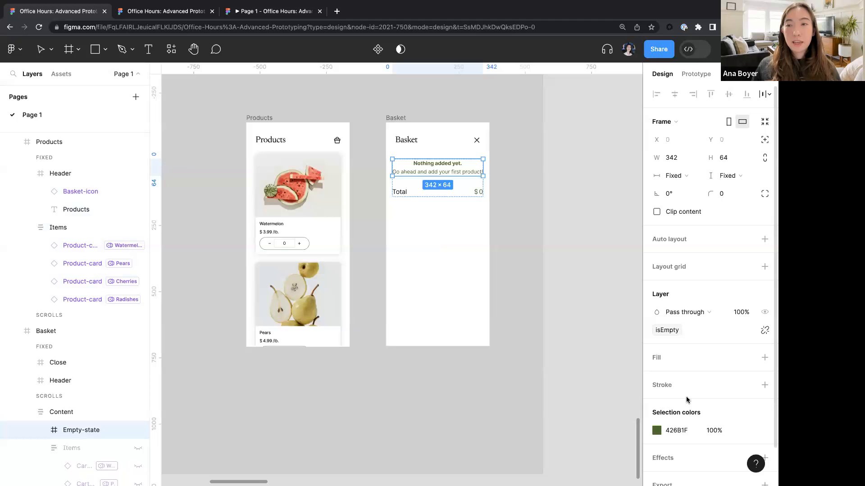
- Open the plus button's click interaction to review its Set variable actions
left_click(528, 271)
scroll(528, 271, "down", 3)
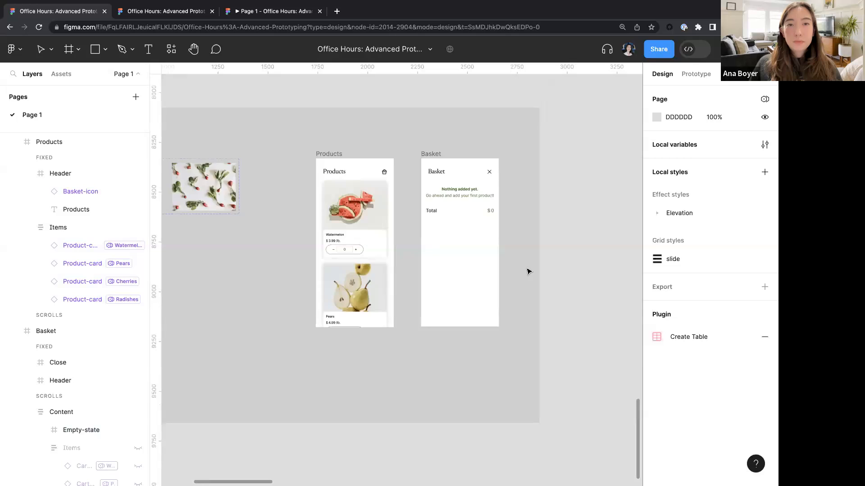
scroll(528, 271, "left", 8)
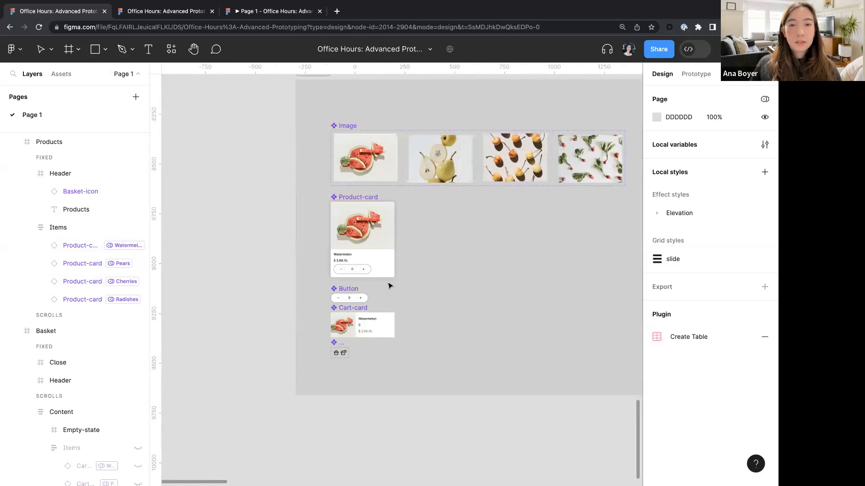
scroll(387, 285, "up", 5)
scroll(300, 317, "up", 3)
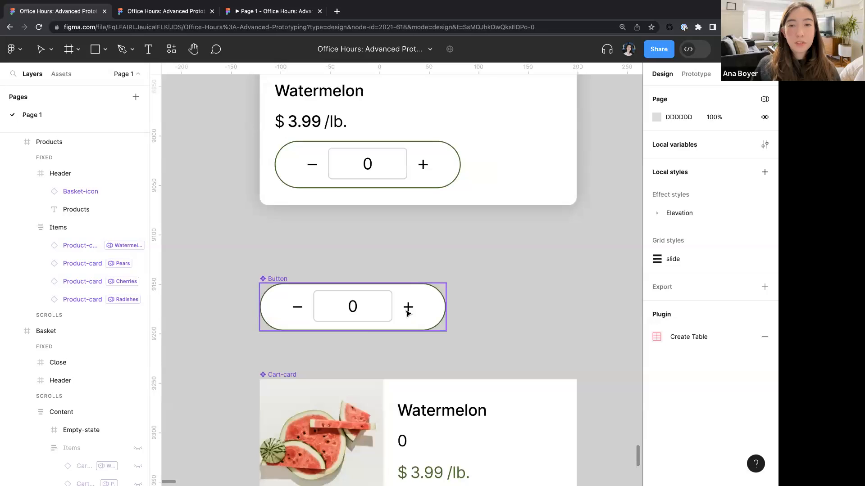
double_click(407, 308)
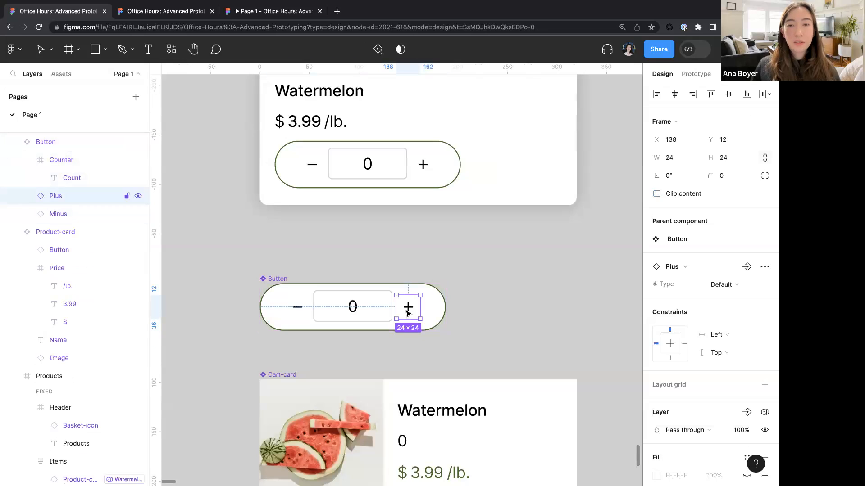
left_click(696, 74)
left_click(664, 117)
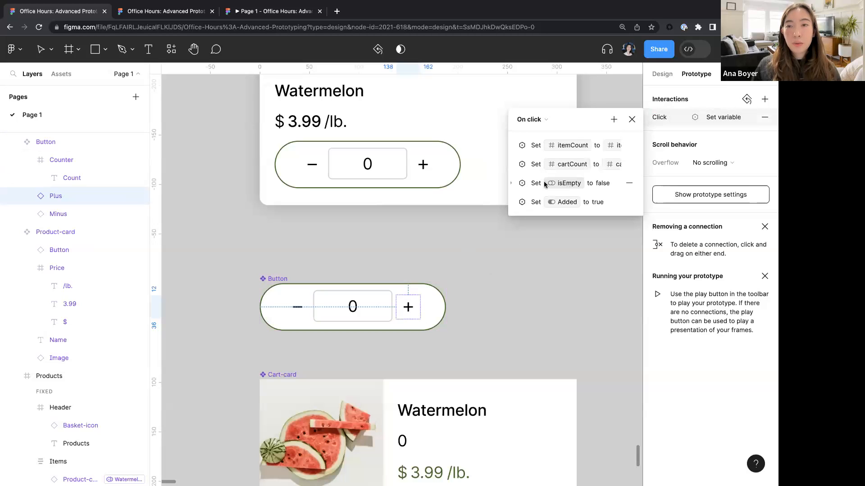
- Preview the Products frame, opening the basket, adding one watermelon and reopening the basket to check the total
left_click(632, 119)
scroll(490, 280, "down", 3, "ctrl")
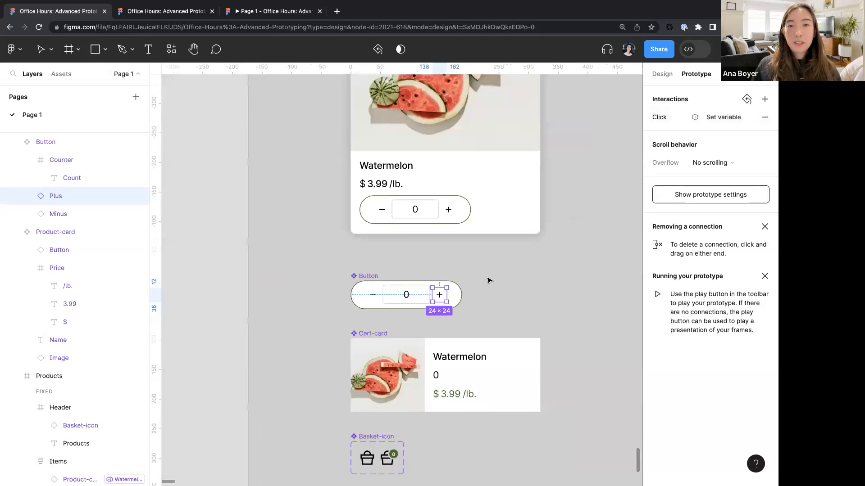
scroll(489, 281, "down", 3, "ctrl")
scroll(490, 281, "right", 16)
scroll(489, 280, "up", 3)
left_click(262, 101)
key("shift+space")
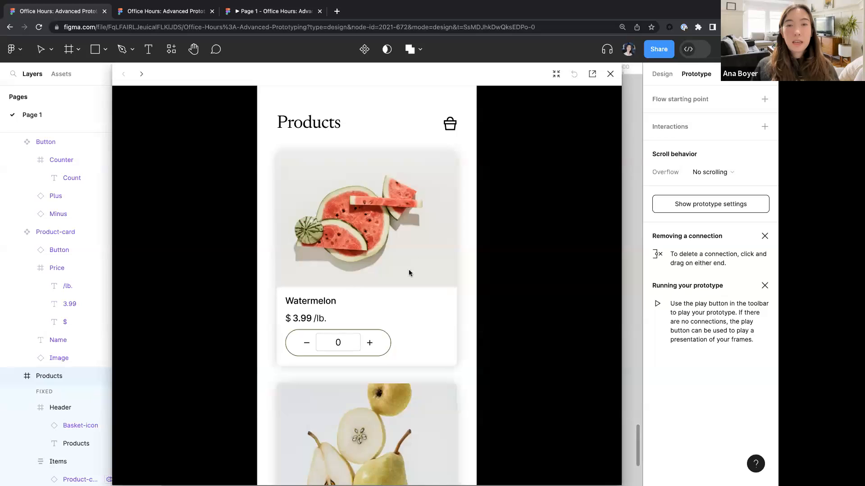
left_click(449, 128)
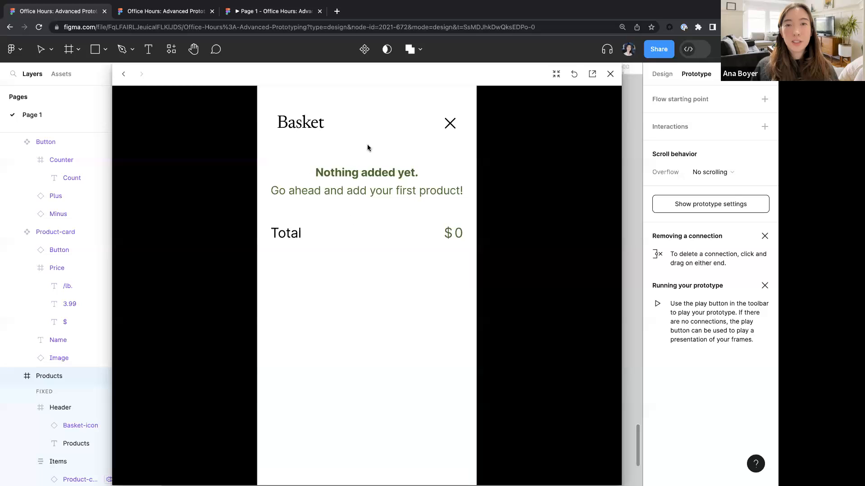
left_click(449, 126)
left_click(369, 343)
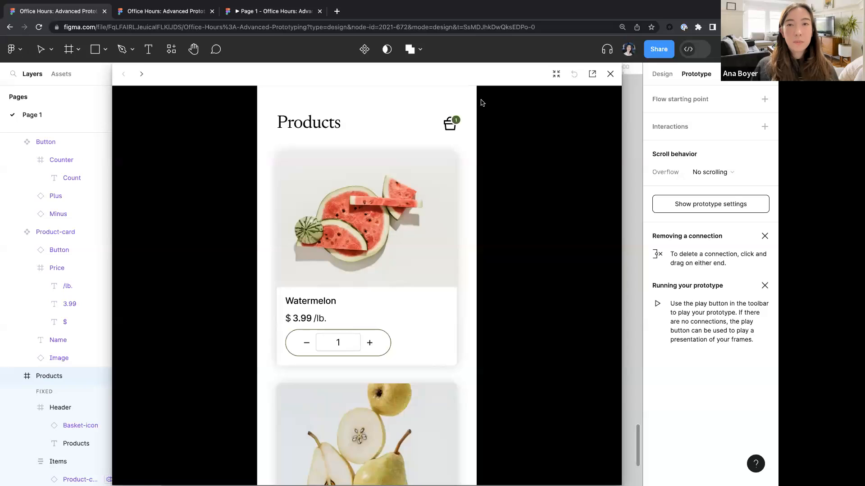
left_click(451, 126)
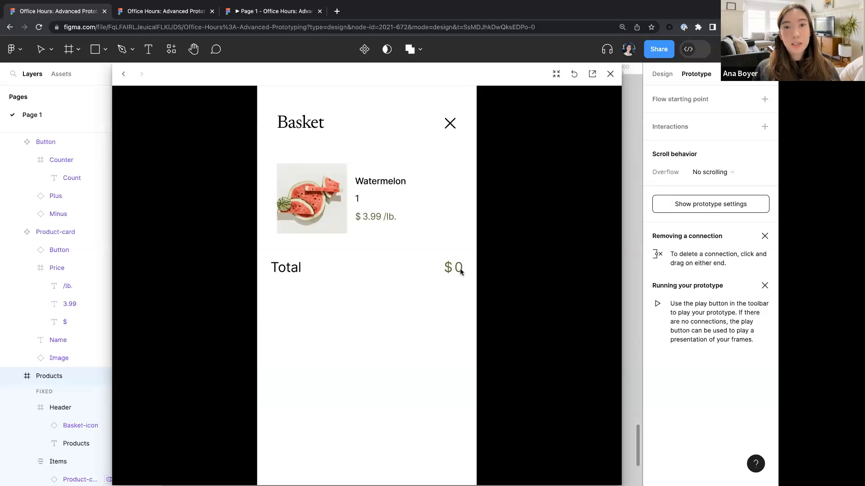
left_click(610, 75)
- Bind the basket's total price number text to the Total variable
scroll(530, 280, "up", 5)
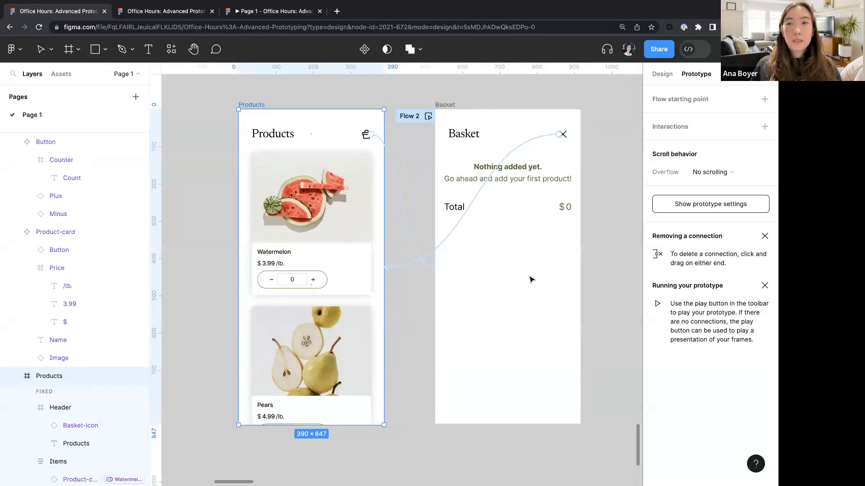
scroll(504, 212, "up", 5)
left_click(509, 216)
double_click(508, 220)
double_click(508, 225)
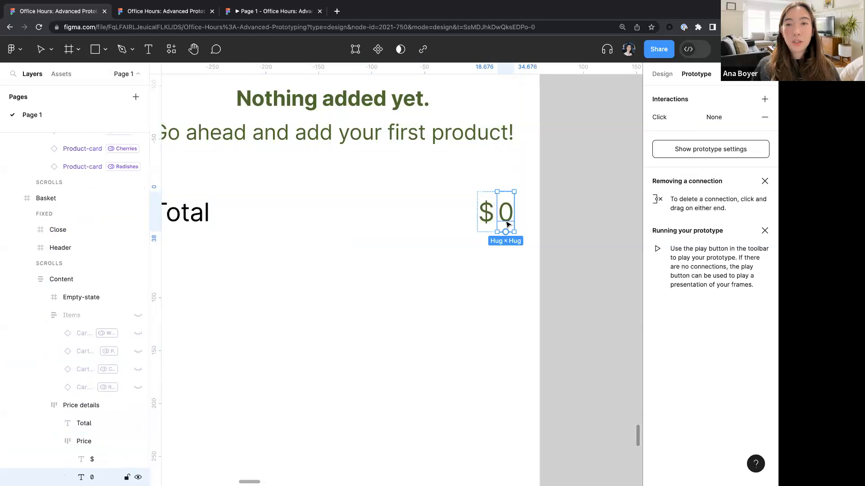
left_click(662, 74)
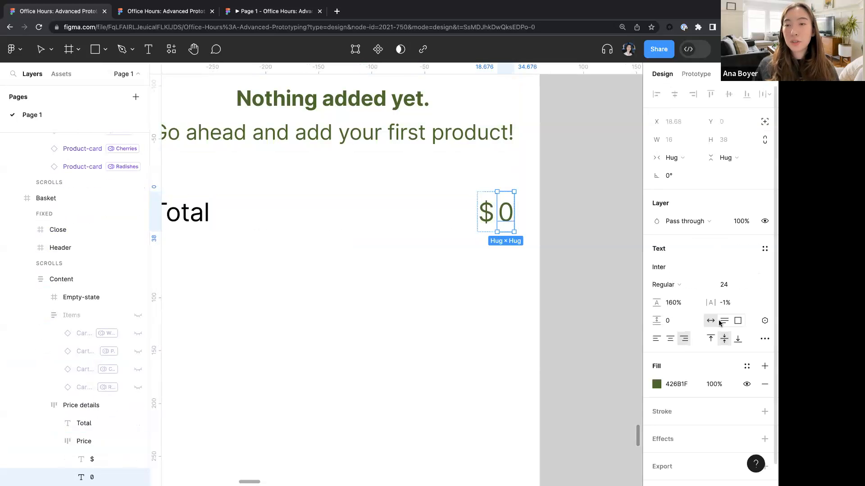
left_click(765, 323)
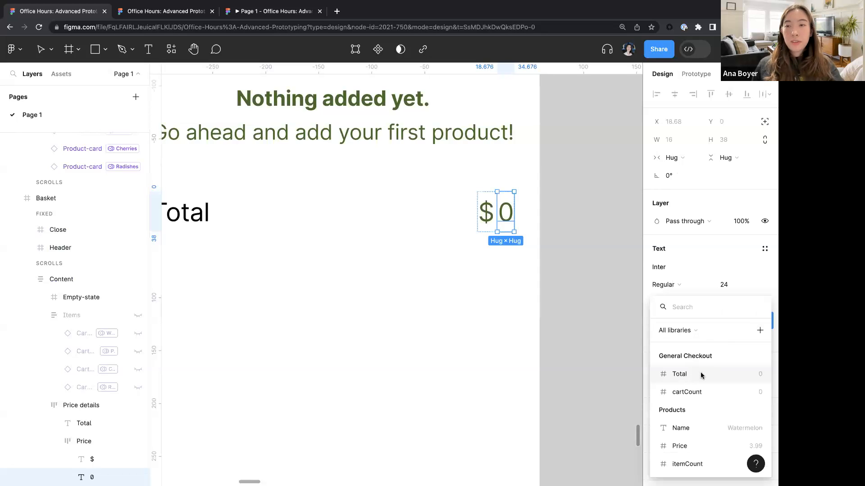
left_click(692, 376)
- Add a Set variable action targeting Total to the plus button's click interaction in the Button component
scroll(477, 342, "down", 5)
left_click(544, 344)
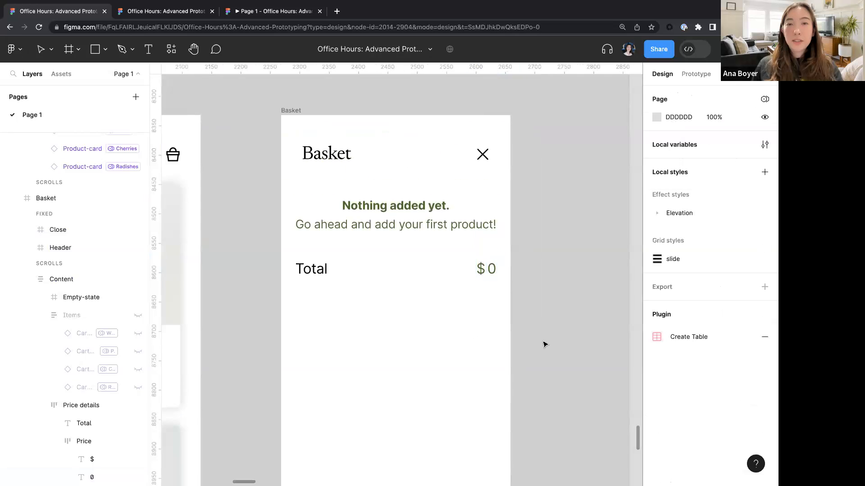
scroll(545, 345, "down", 5)
scroll(545, 345, "down", 6)
scroll(544, 344, "left", 10)
scroll(544, 344, "left", 10)
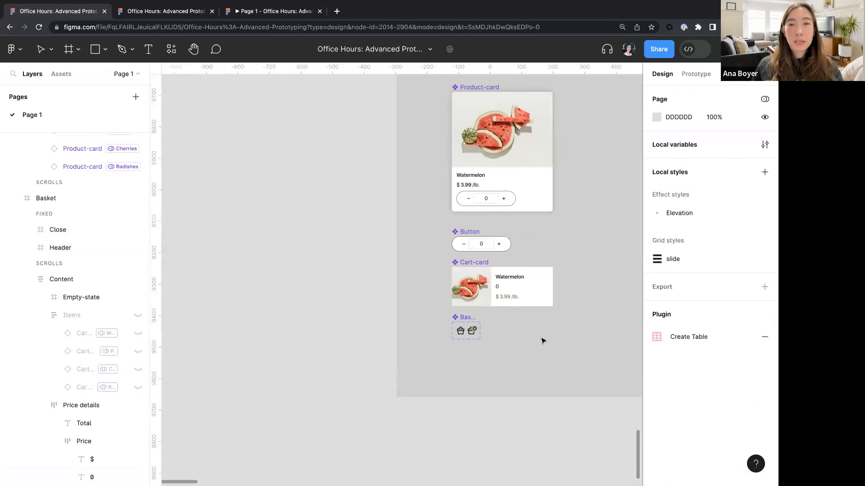
scroll(521, 253, "up", 5)
scroll(521, 253, "up", 3)
left_click(450, 233)
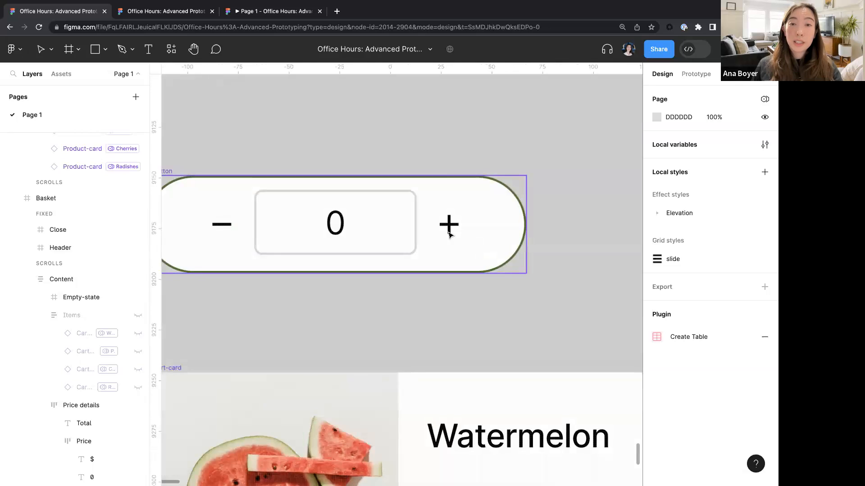
scroll(451, 233, "up", 3)
left_click(484, 224)
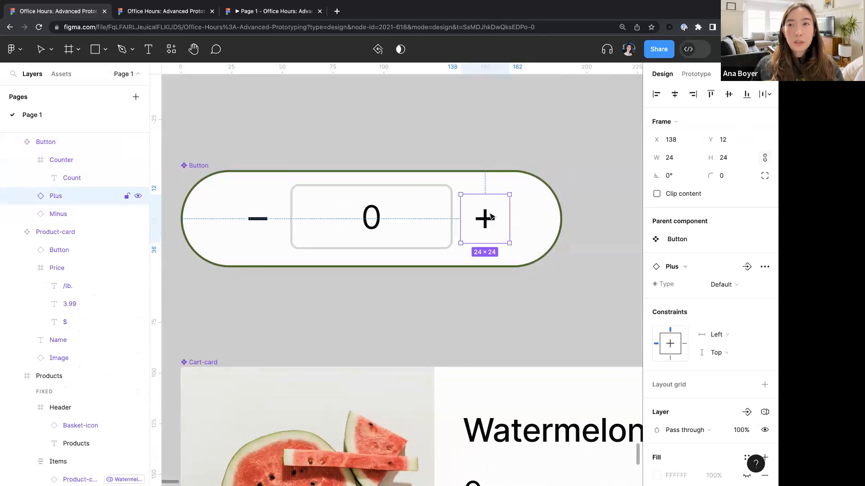
left_click(697, 74)
left_click(663, 118)
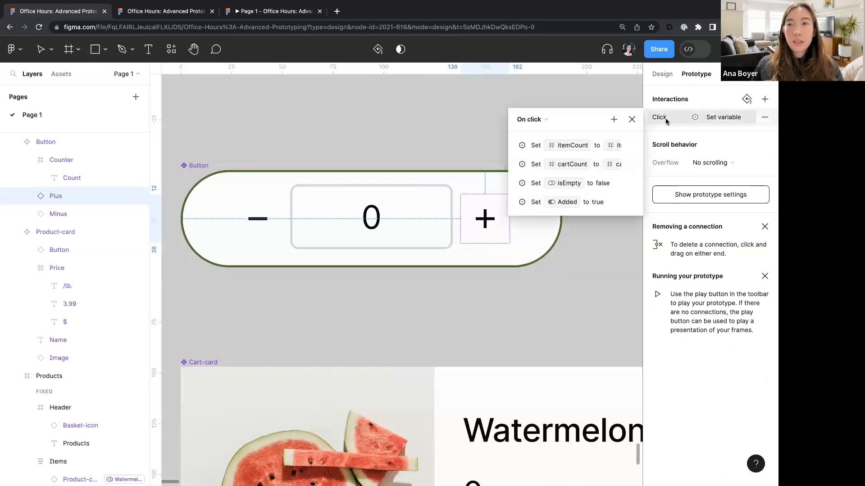
left_click(613, 120)
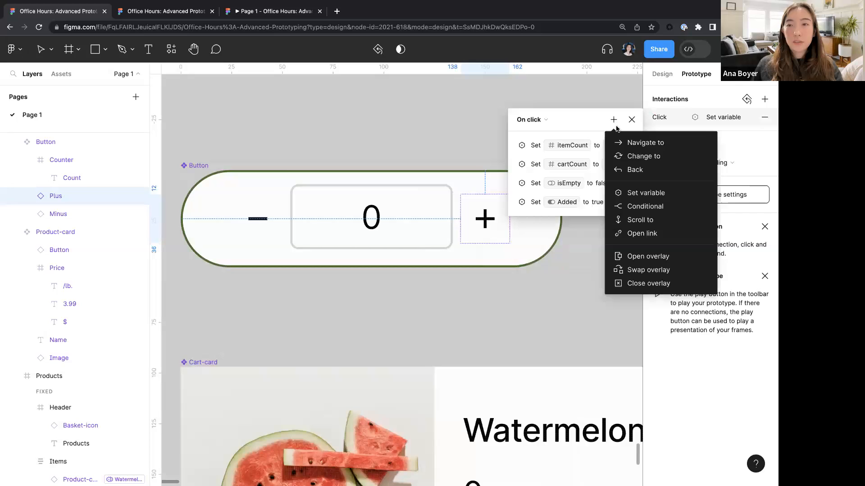
left_click(647, 192)
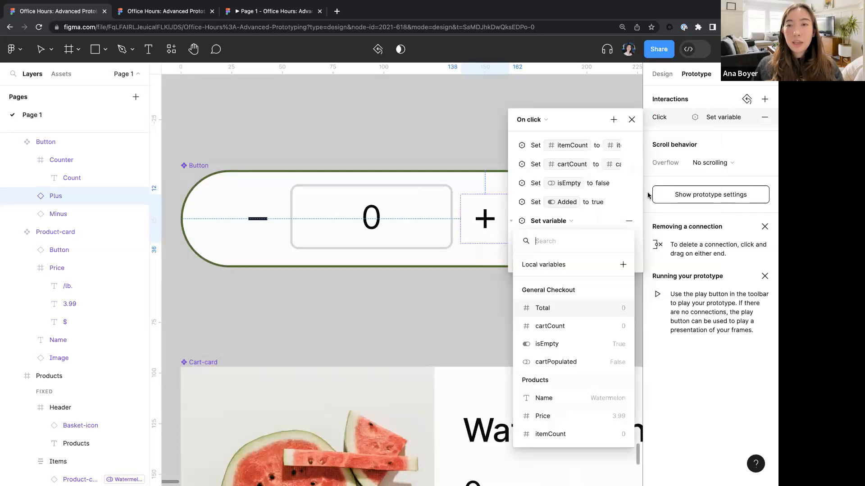
type("tot")
key("Return")
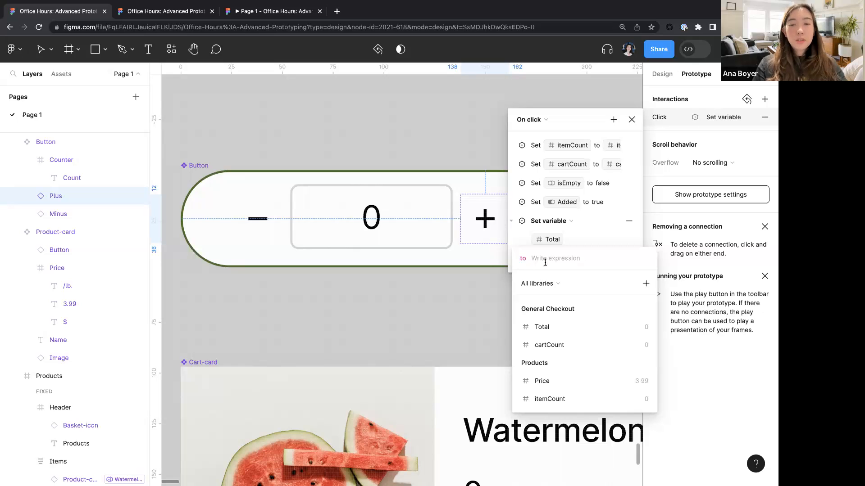
- Enter the Total expression itemCount * Price + itemCount * Price + itemCount * Price + itemCount * Price
type("item")
key("Return")
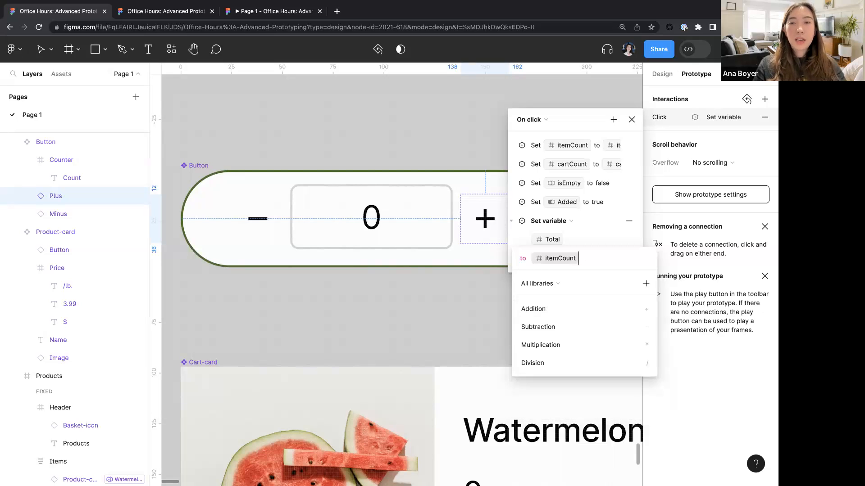
type("*price")
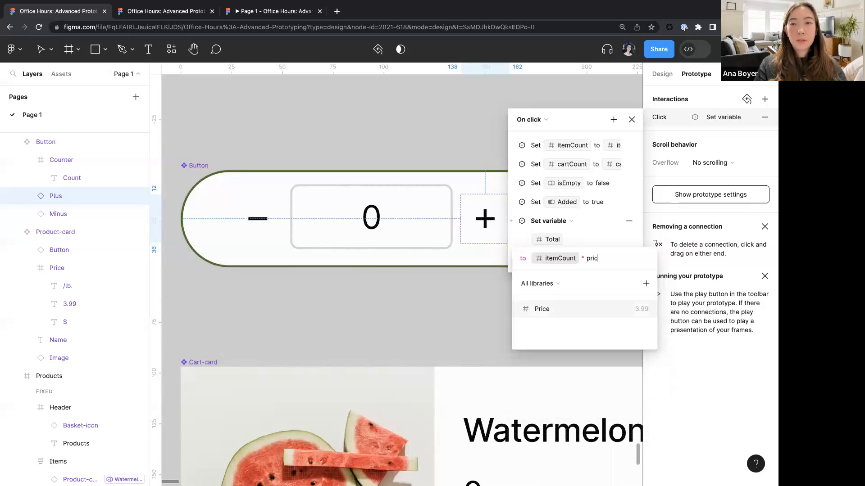
key("Return")
type("+itemCount * Price +")
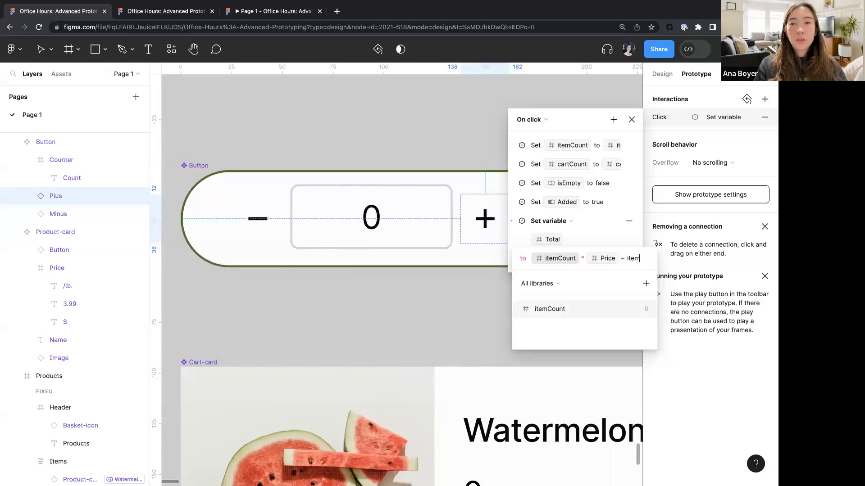
key("Return")
type("*price")
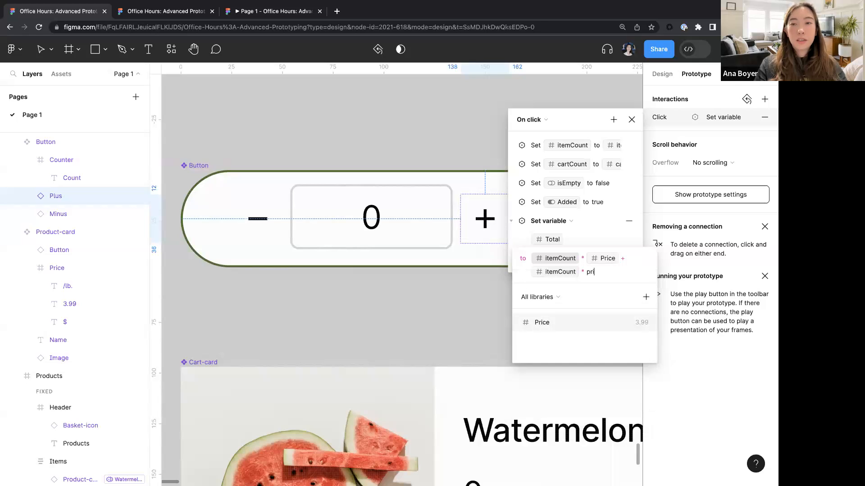
key("Return")
type("+item")
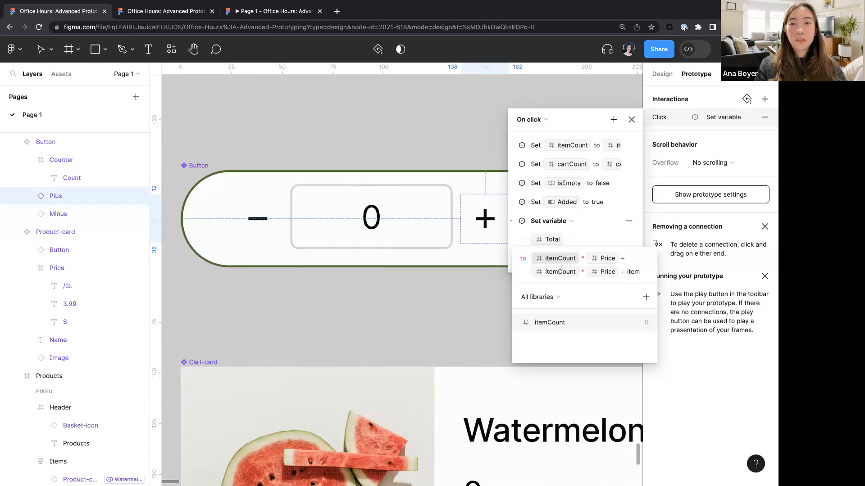
key("Return")
type("*price")
key("Return")
type("+item")
key("Return")
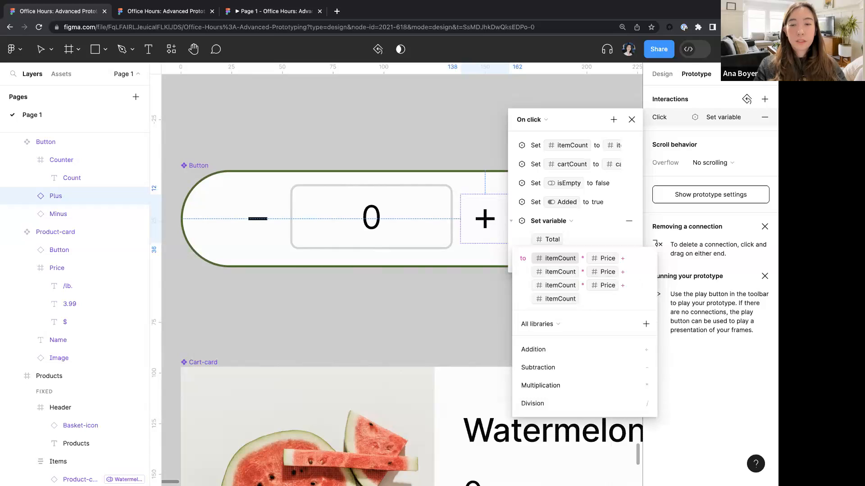
type("*pric")
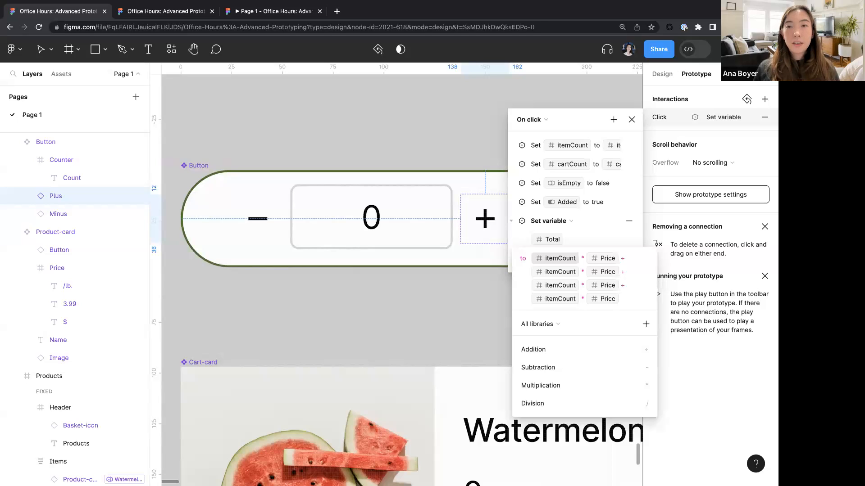
- Set the first two itemCount and Price terms of the expression to the Watermelon and Pears modes
left_click(551, 259)
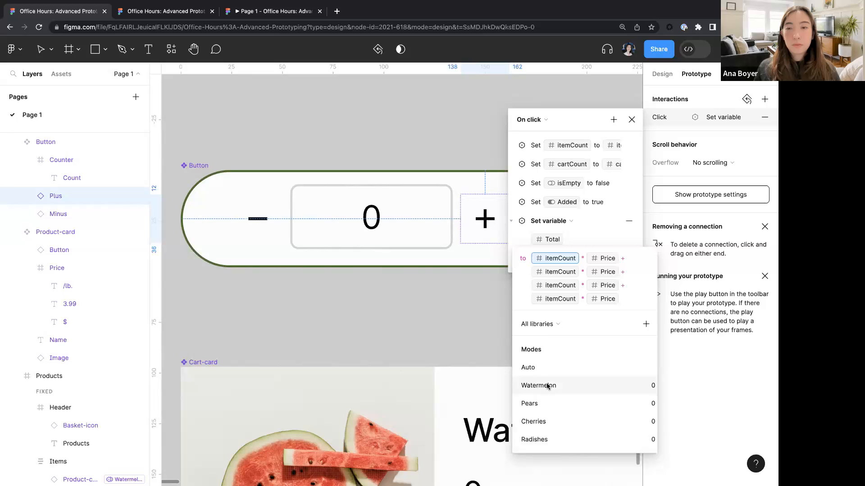
left_click(547, 386)
left_click(550, 273)
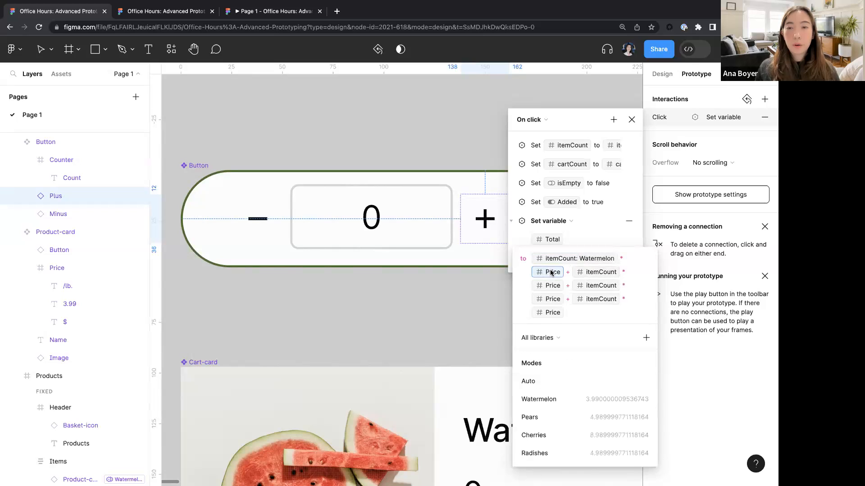
left_click(540, 399)
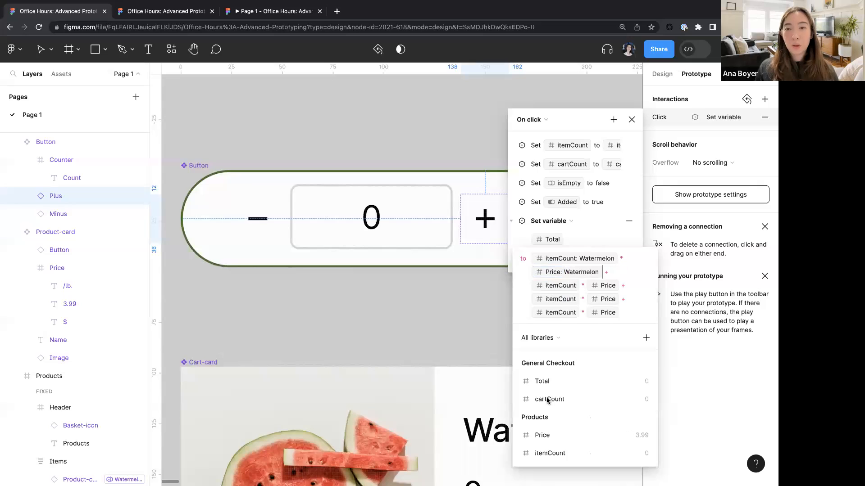
left_click(553, 285)
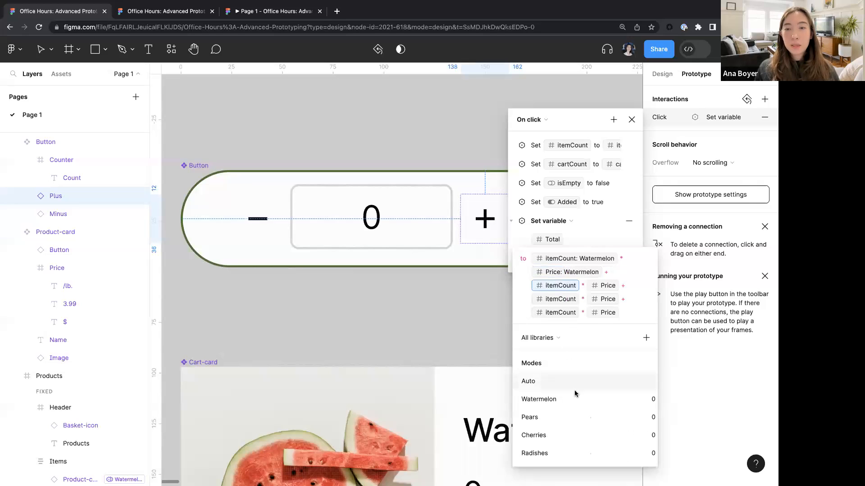
left_click(558, 417)
left_click(626, 286)
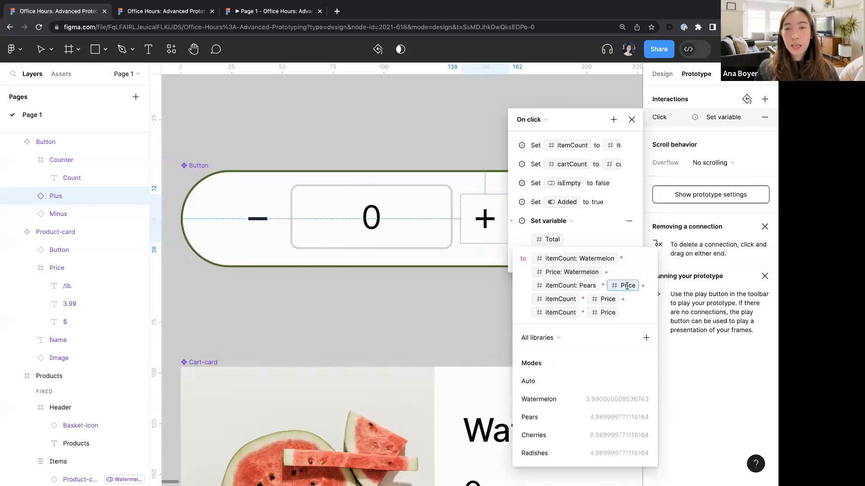
left_click(552, 418)
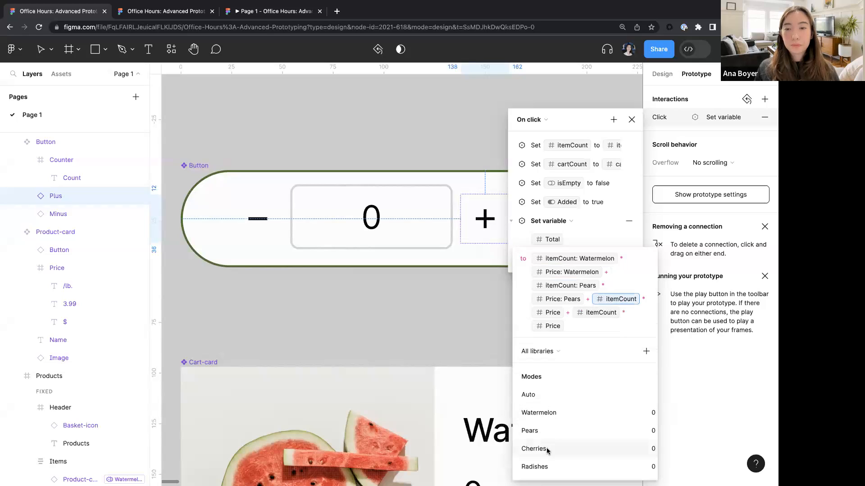
- Set the last two itemCount and Price terms to the Cherries and Radishes modes and close the expression
left_click(547, 450)
left_click(631, 312)
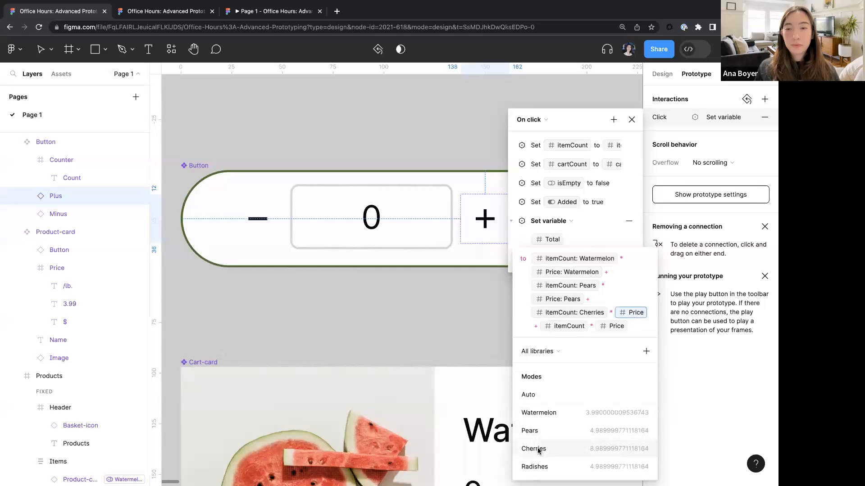
left_click(538, 451)
left_click(631, 326)
left_click(565, 479)
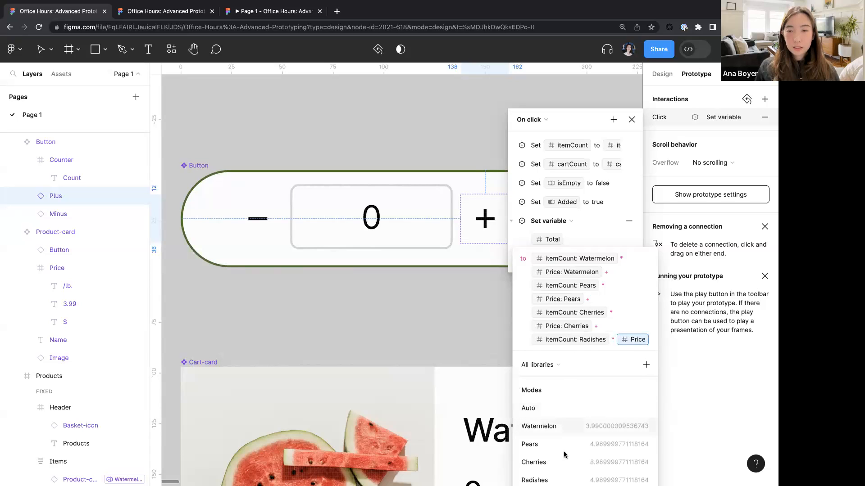
left_click(559, 480)
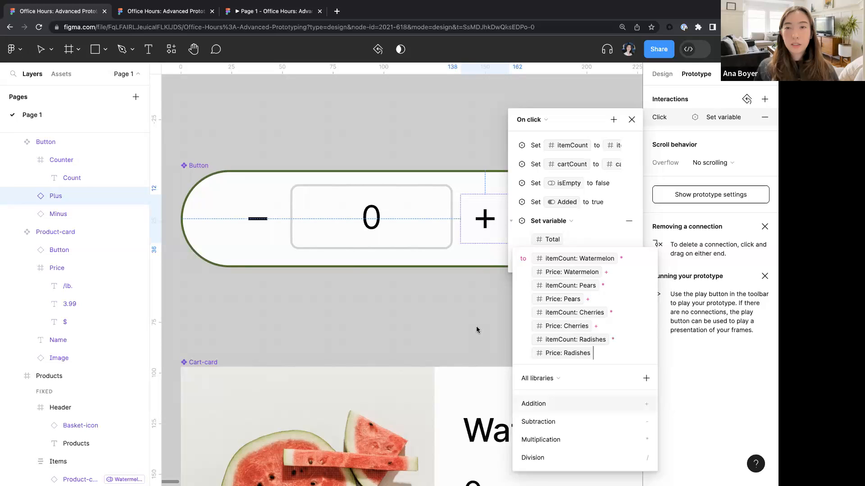
key("Escape")
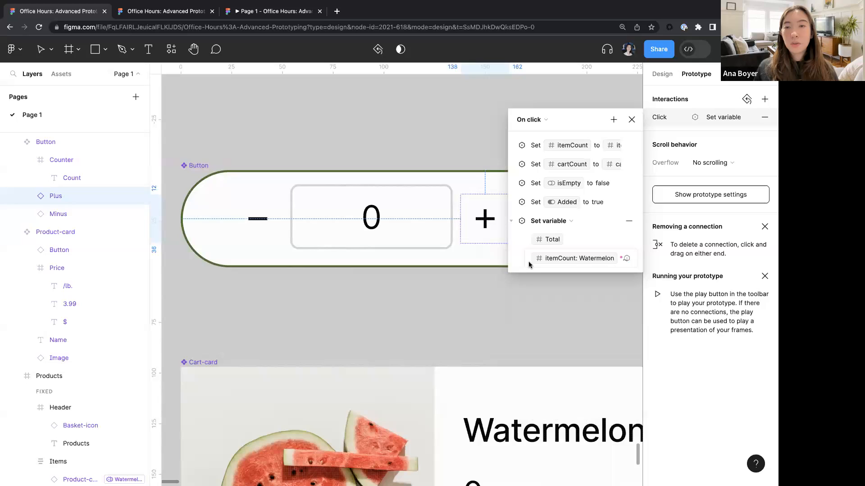
left_click(619, 264)
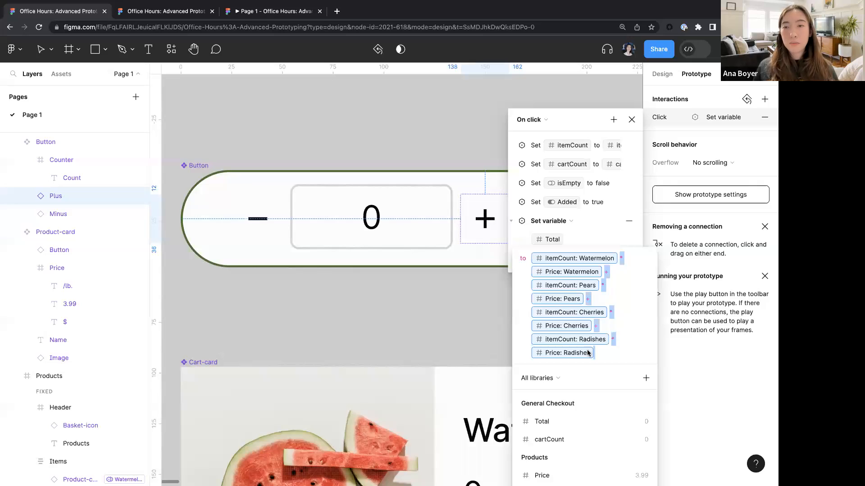
- Add a Set variable action targeting Total to the minus button's click interaction in the Button component
left_click(421, 319)
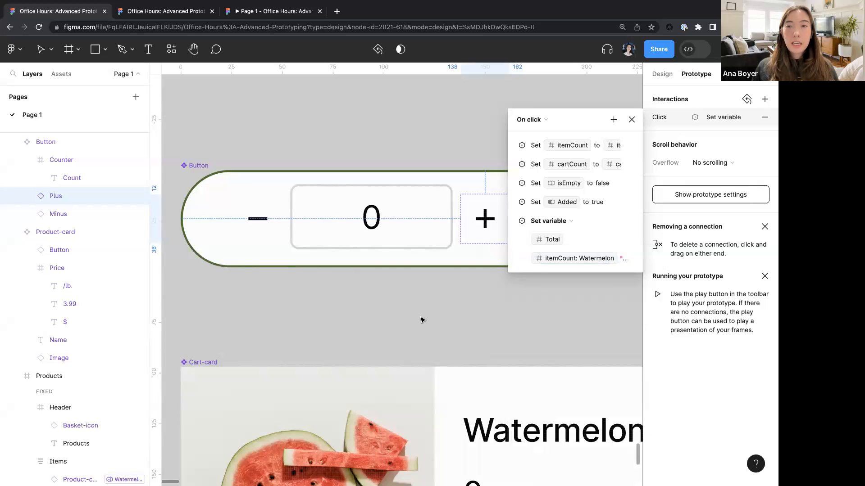
left_click(631, 120)
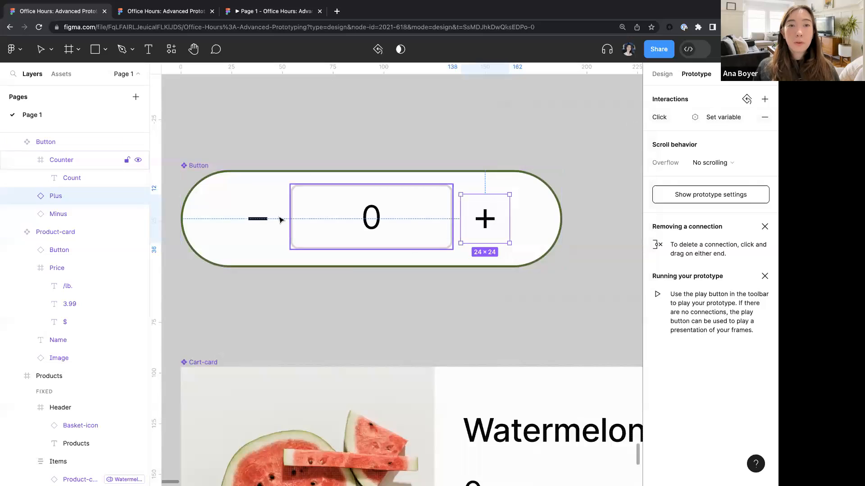
left_click(256, 219)
left_click(668, 118)
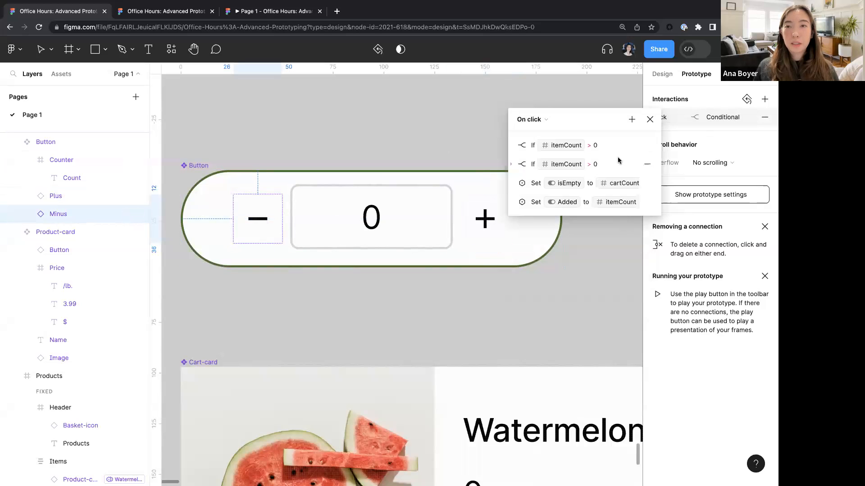
left_click(632, 120)
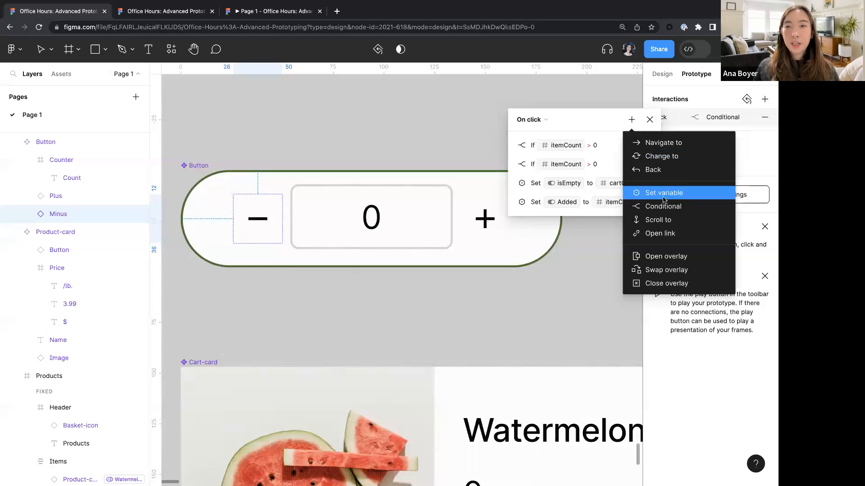
left_click(660, 193)
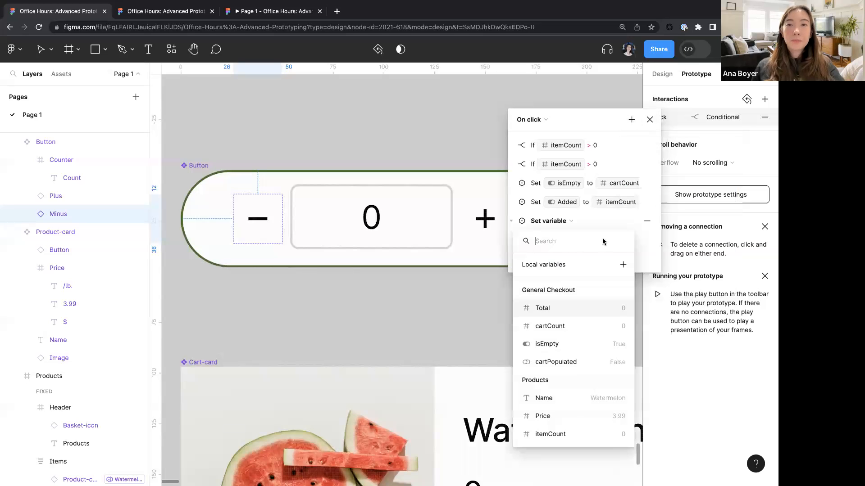
left_click(583, 308)
- Enter the Total expression itemCount * Price + itemCount * Price + itemCount * Price + itemCount * Price
type("item")
key("Return")
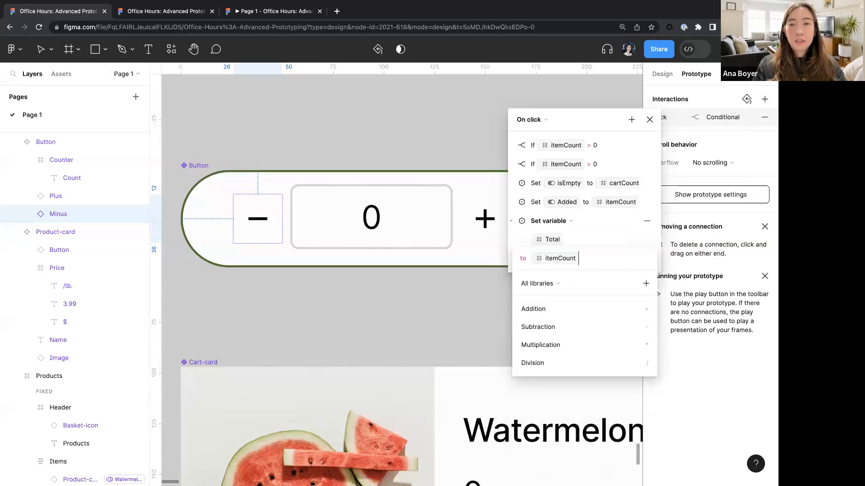
type("*pri")
key("Return")
type("+ item")
key("Return")
type("*pri")
key("Return")
type("+ite")
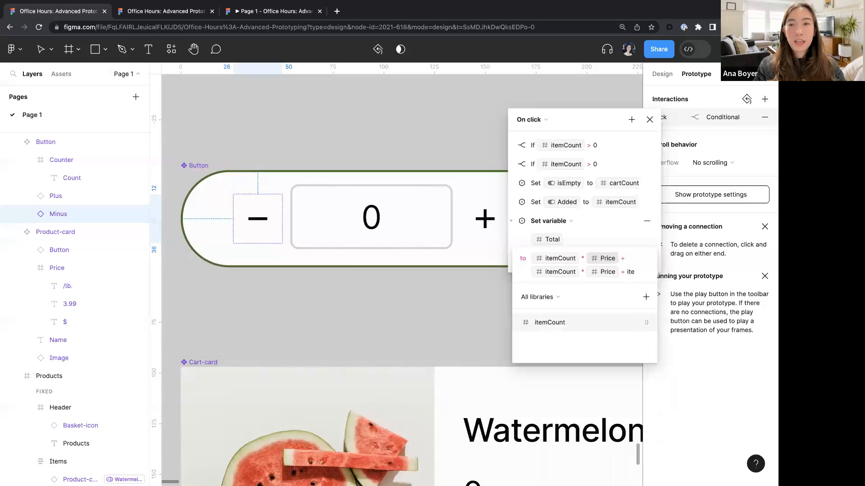
key("Return")
type("*pri")
key("Return")
type("+ite")
key("Return")
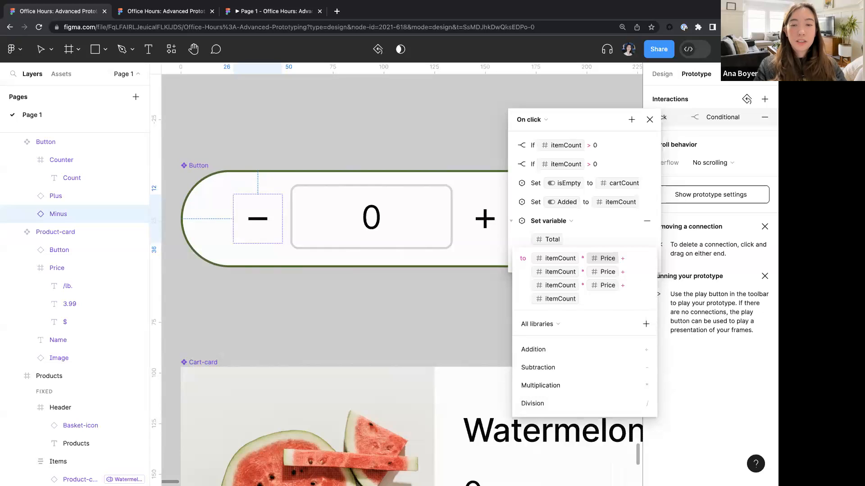
type("*pri")
key("Return")
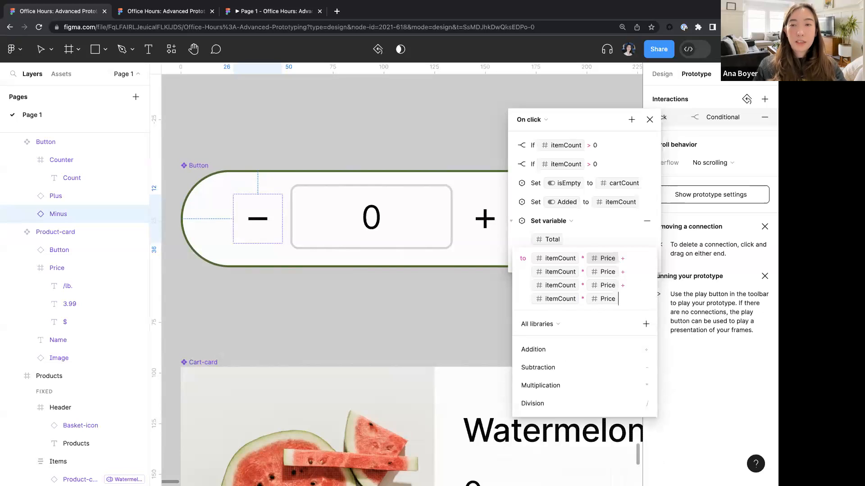
- Set the first two itemCount and Price terms of the expression to the Watermelon and Pears modes
left_click(560, 257)
left_click(555, 383)
left_click(549, 272)
left_click(561, 398)
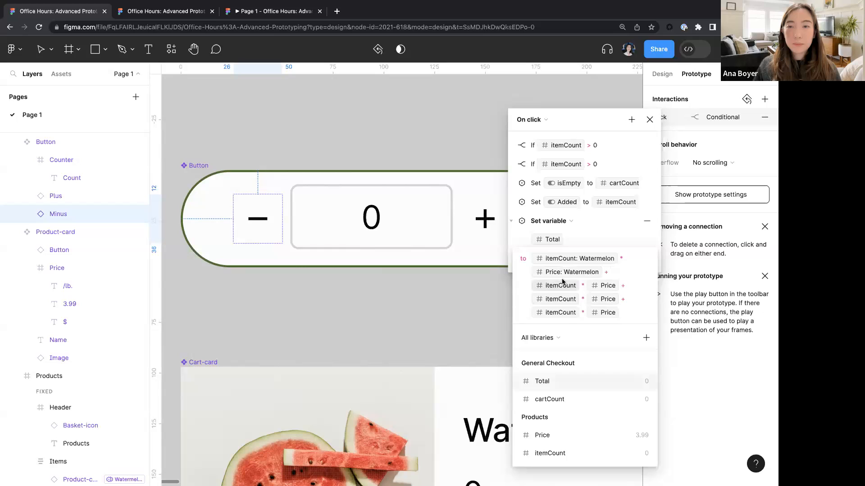
left_click(560, 285)
left_click(550, 415)
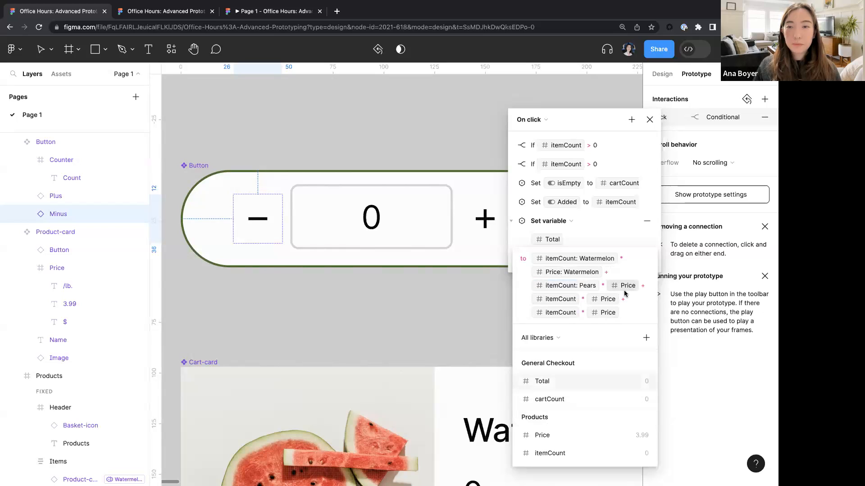
left_click(625, 292)
left_click(558, 417)
- Set the last two itemCount and Price terms to the Cherries and Radishes modes and close the interaction
left_click(607, 299)
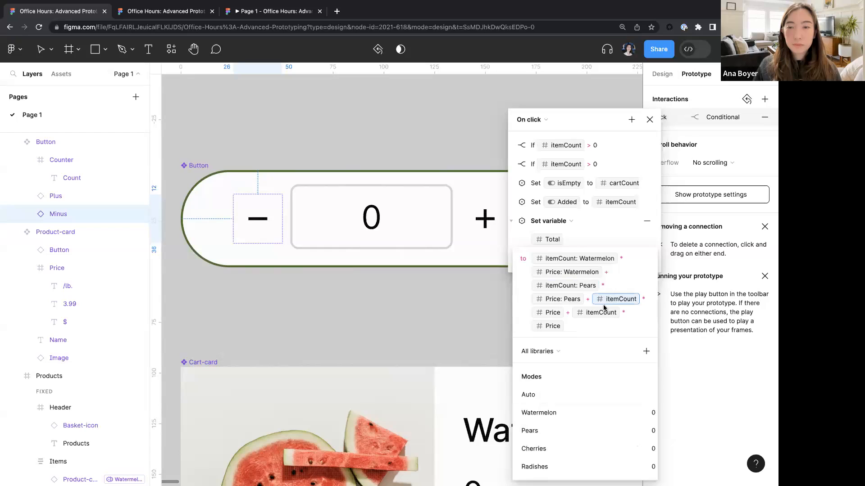
left_click(548, 449)
left_click(630, 312)
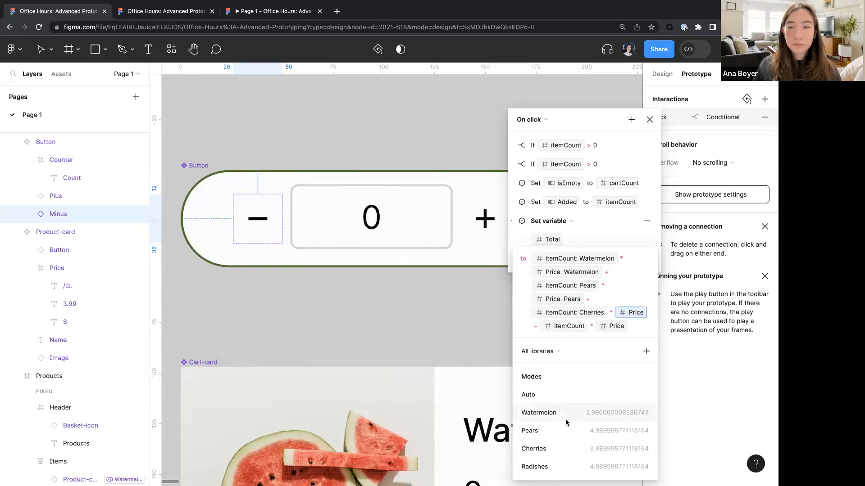
left_click(558, 448)
left_click(624, 326)
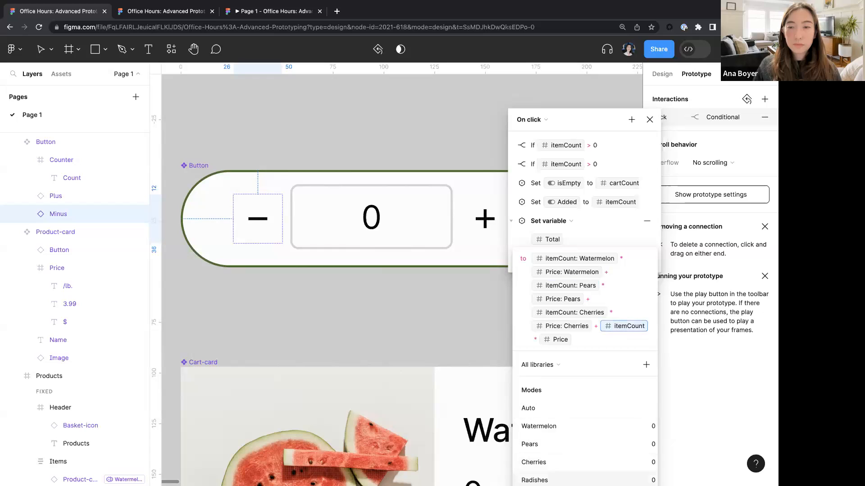
left_click(563, 480)
left_click(638, 340)
left_click(565, 479)
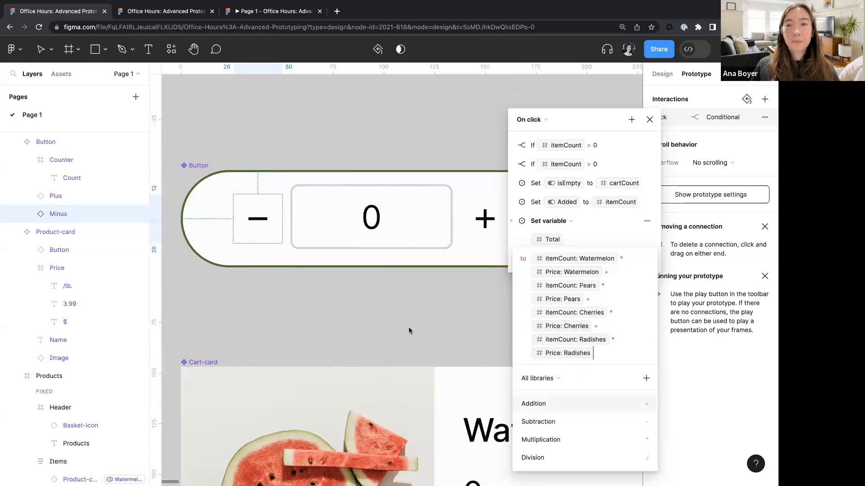
left_click(323, 321)
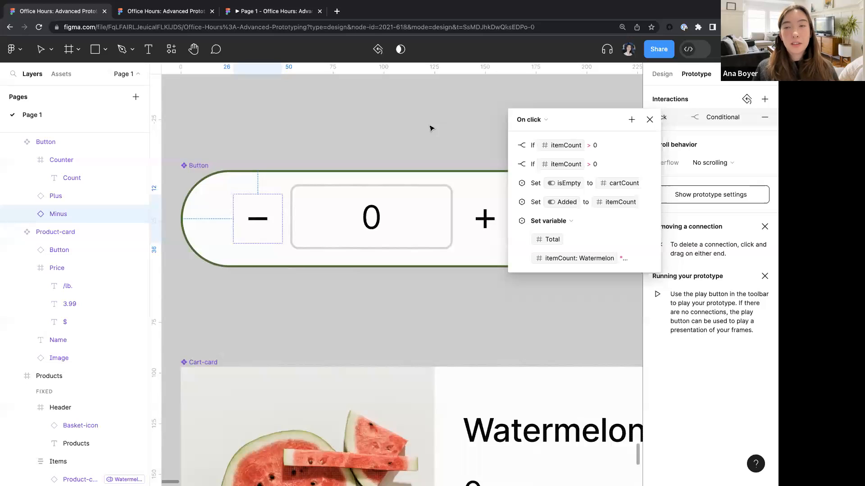
left_click(608, 266)
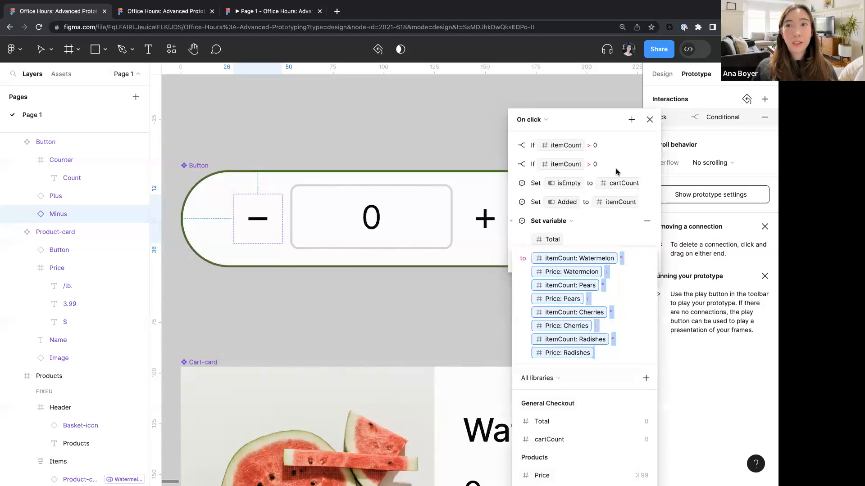
left_click(649, 119)
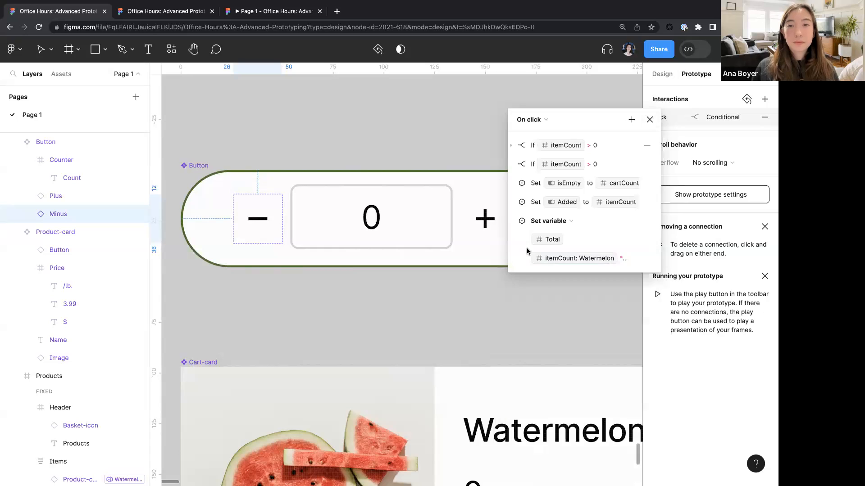
- Select the Products frame and start the prototype preview
left_click(479, 305)
scroll(444, 338, "down", 4)
scroll(444, 337, "down", 3)
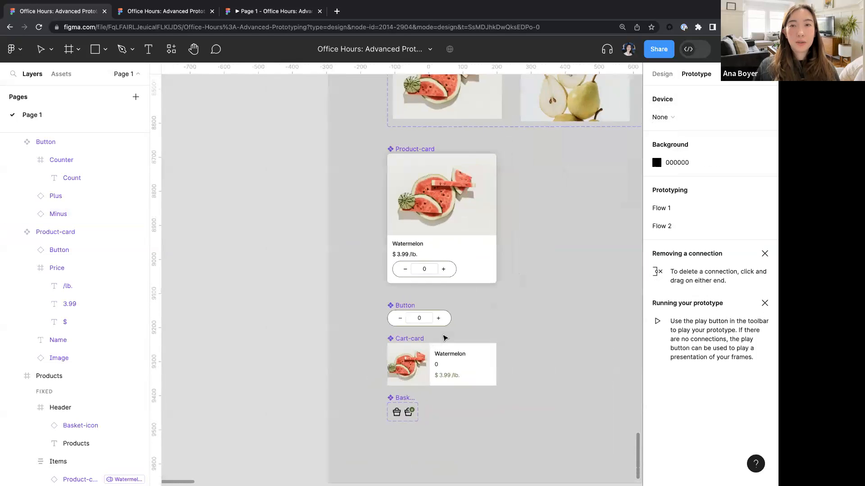
scroll(444, 338, "right", 10)
left_click(255, 108)
key("shift+space")
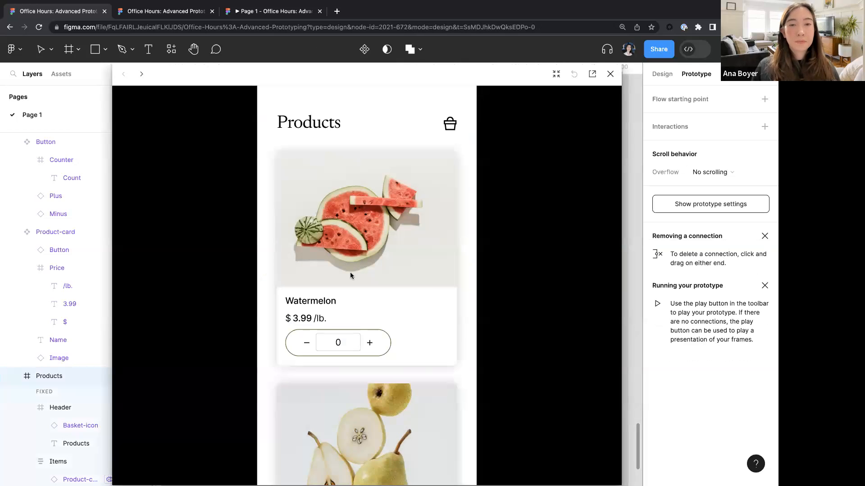
- Test the prototype by adding watermelon, pears and cherries, checking the basket total, and close the preview
left_click(370, 343)
scroll(369, 315, "down", 10)
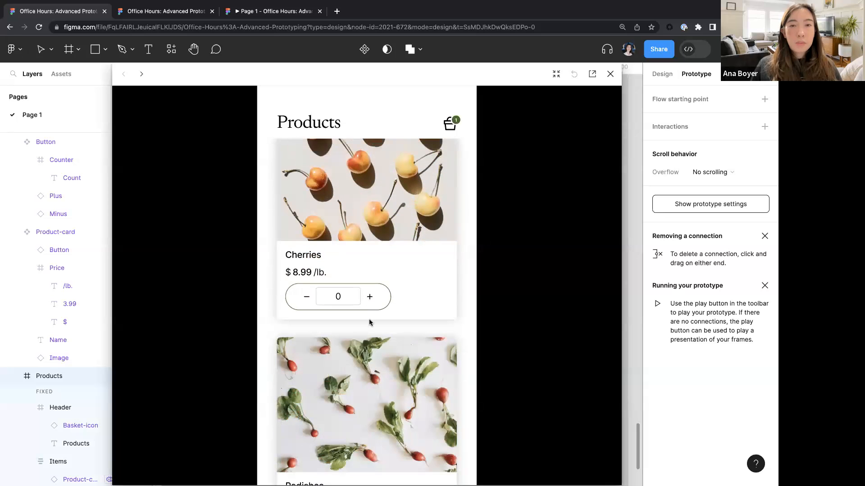
left_click(370, 298)
scroll(369, 297, "up", 5)
left_click(370, 300)
left_click(449, 127)
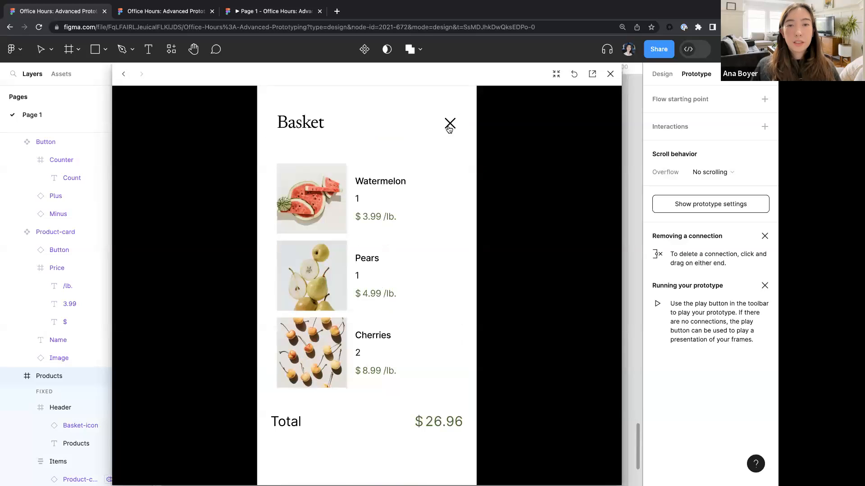
scroll(372, 321, "down", 3)
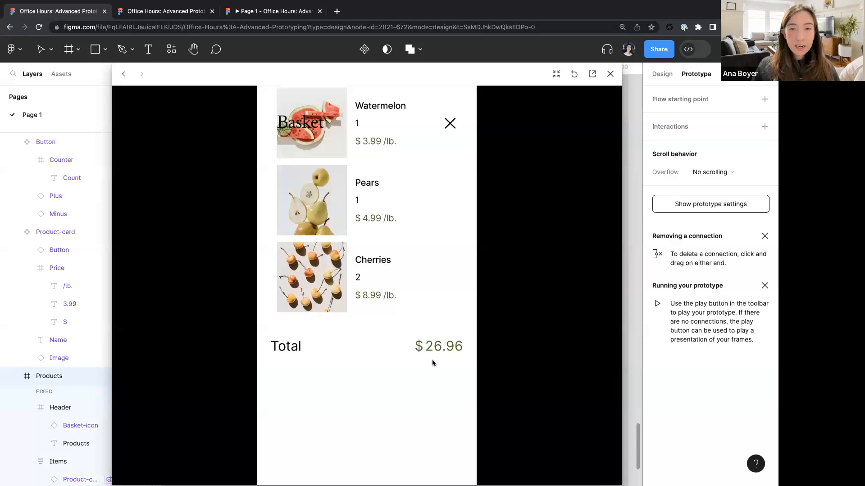
scroll(424, 320, "up", 3)
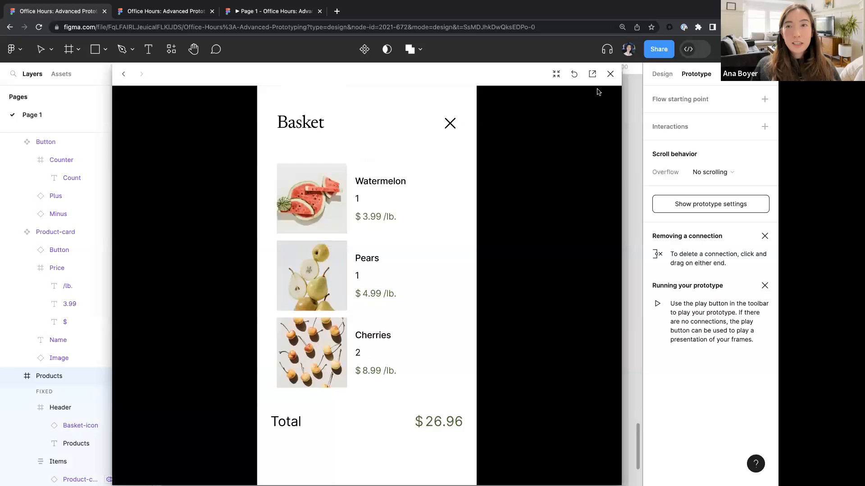
left_click(610, 74)
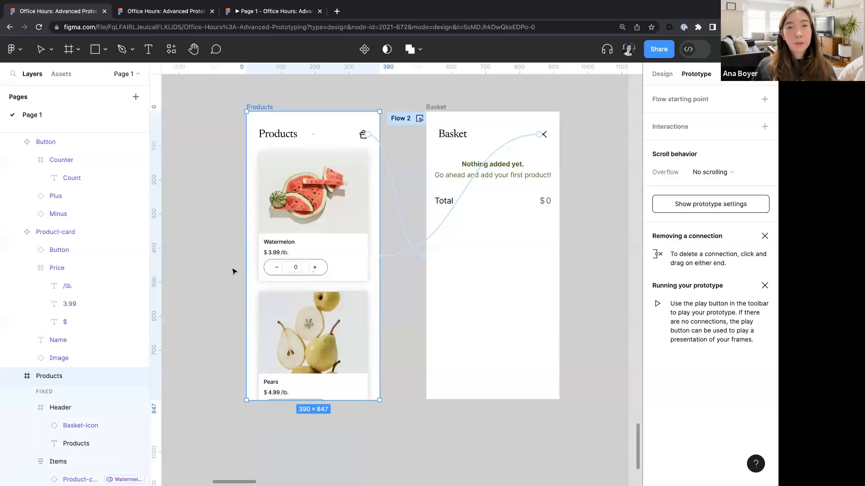
- Navigate the canvas to the Wrap up frame and review its summary diagrams
scroll(233, 271, "down", 5)
scroll(233, 272, "right", 3)
scroll(232, 271, "up", 2)
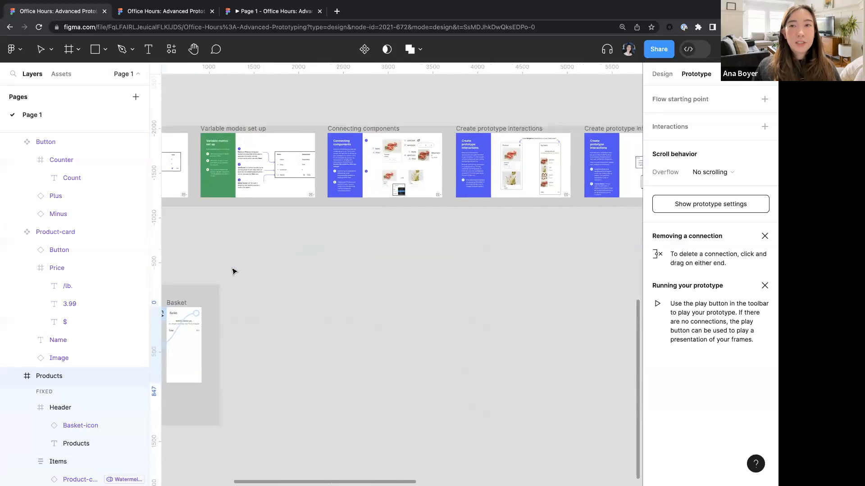
scroll(233, 271, "up", 1)
scroll(232, 271, "right", 15)
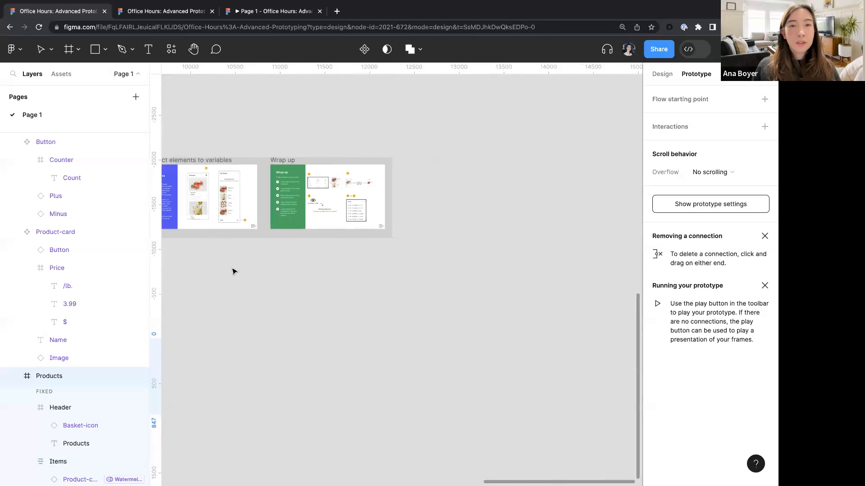
scroll(320, 183, "up", 5)
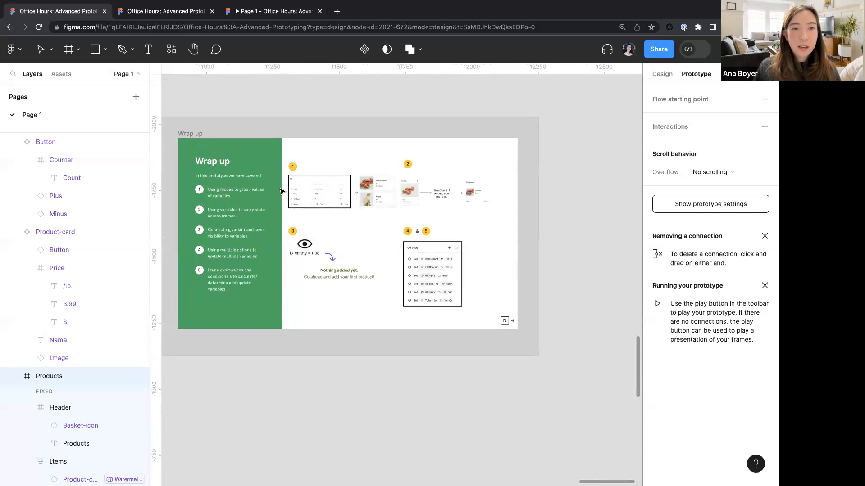
scroll(279, 191, "up", 3)
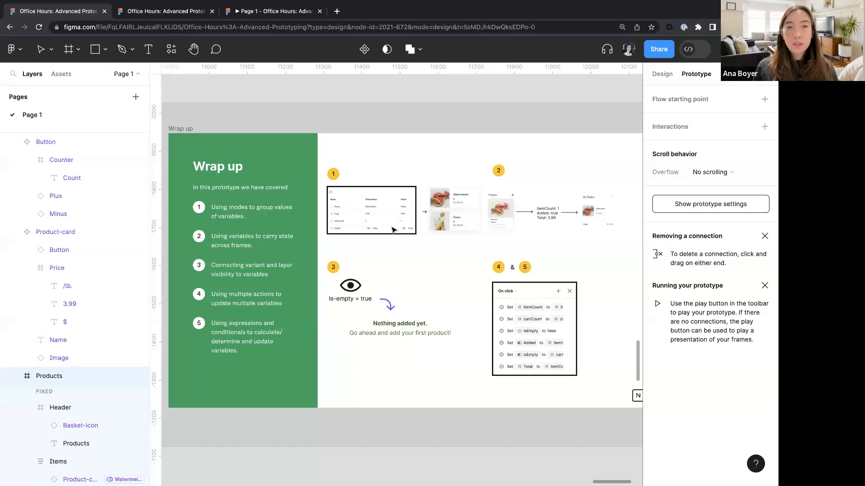
scroll(409, 196, "up", 5)
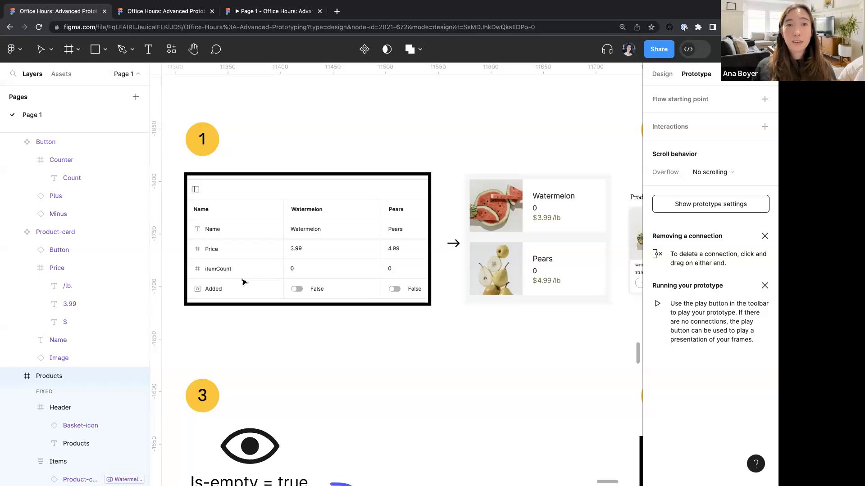
scroll(242, 283, "down", 3, "ctrl")
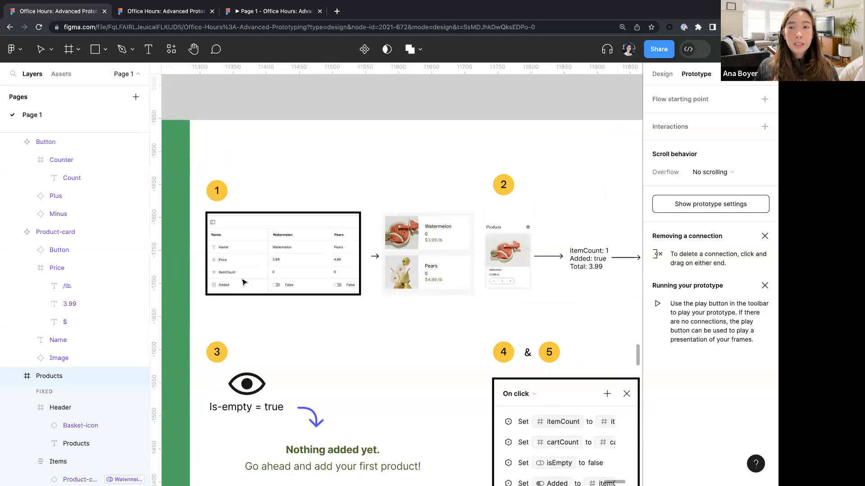
scroll(243, 282, "right", 5)
scroll(264, 283, "down", 3, "ctrl")
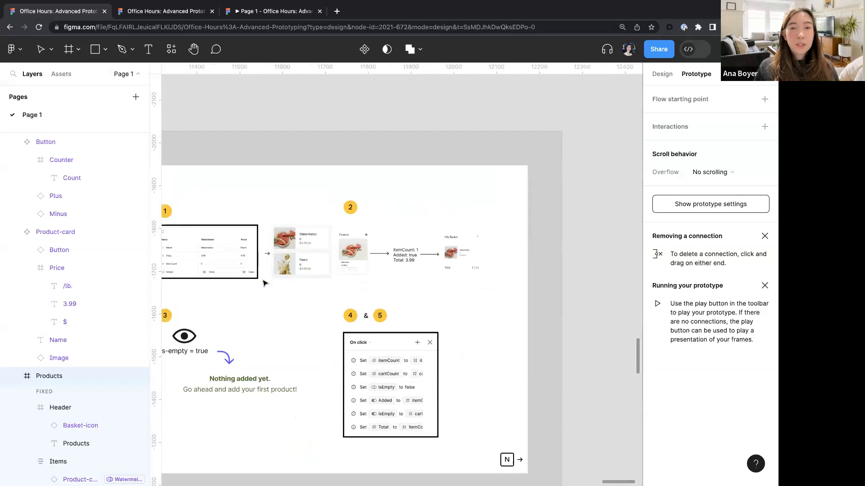
scroll(265, 283, "left", 5)
scroll(264, 283, "down", 1)
scroll(264, 283, "right", 10)
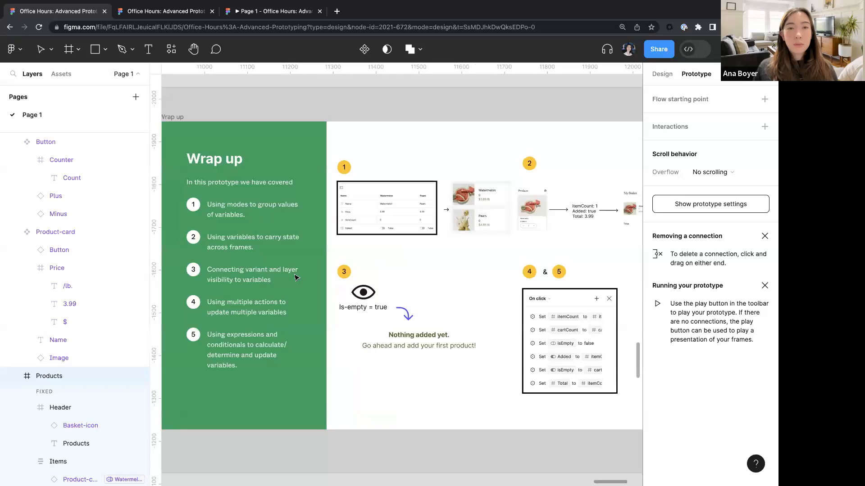
scroll(367, 276, "down", 1)
scroll(396, 187, "up", 5, "ctrl")
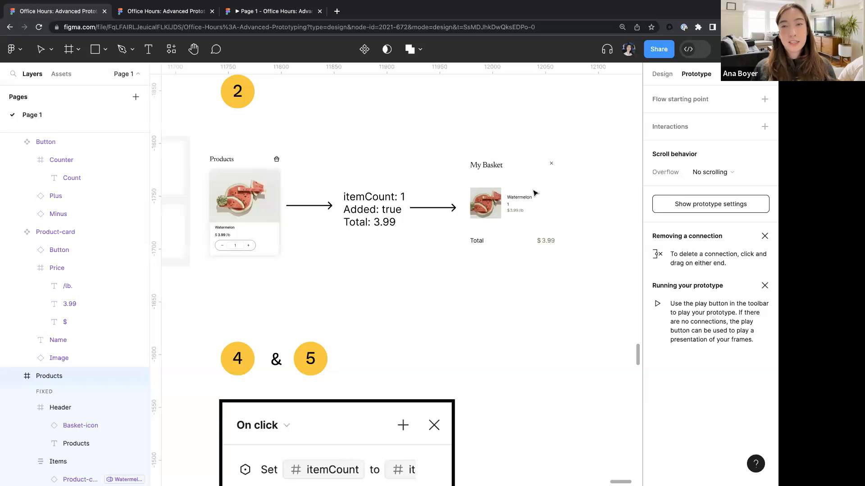
scroll(492, 212, "down", 3, "ctrl")
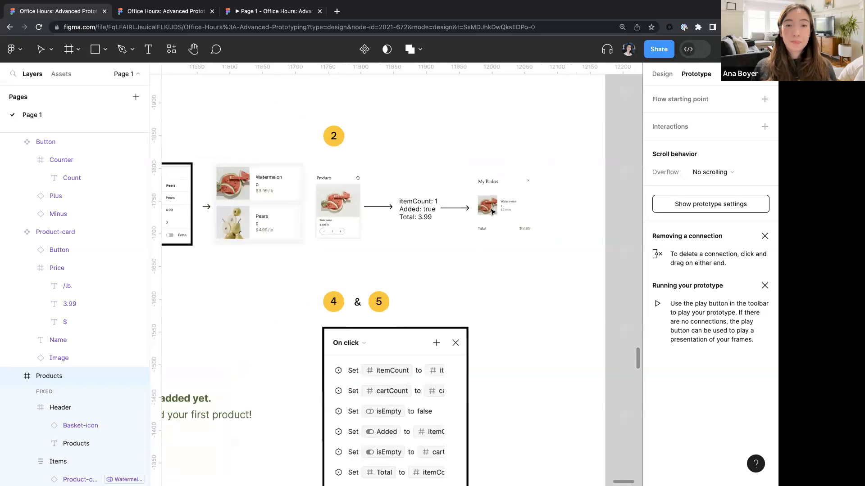
- Examine the on-click action list diagram and surrounding summary panels in the Wrap up frame
scroll(492, 212, "left", 7)
scroll(492, 212, "down", 3)
scroll(492, 212, "up", 2)
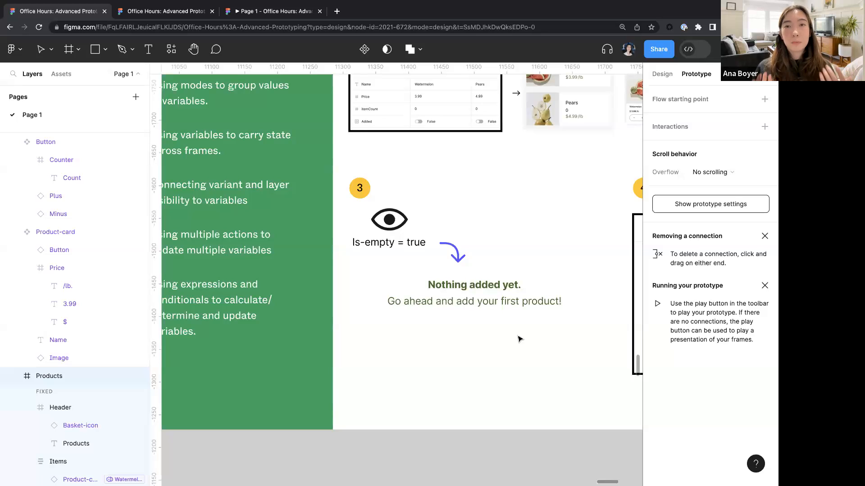
scroll(519, 338, "right", 10)
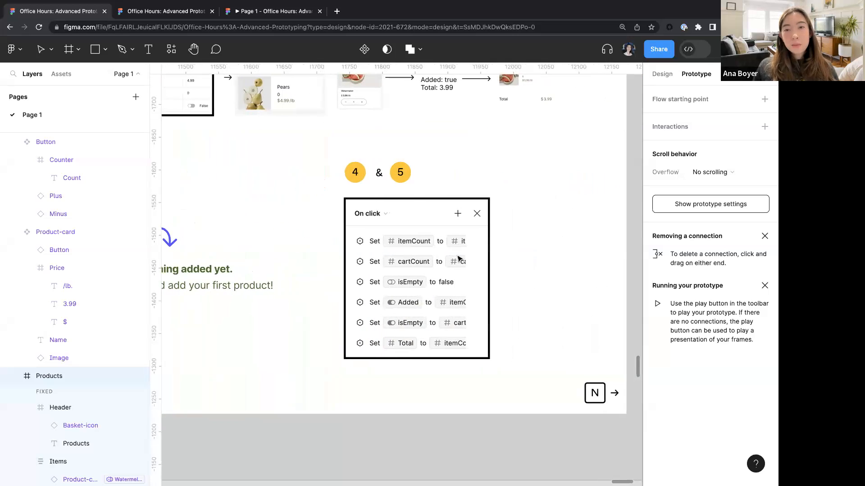
scroll(456, 260, "up", 3)
scroll(455, 261, "up", 2)
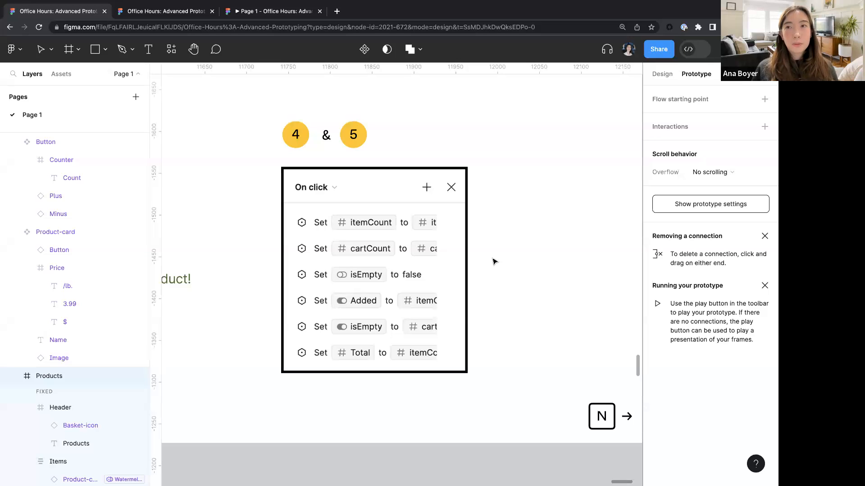
scroll(494, 262, "down", 5)
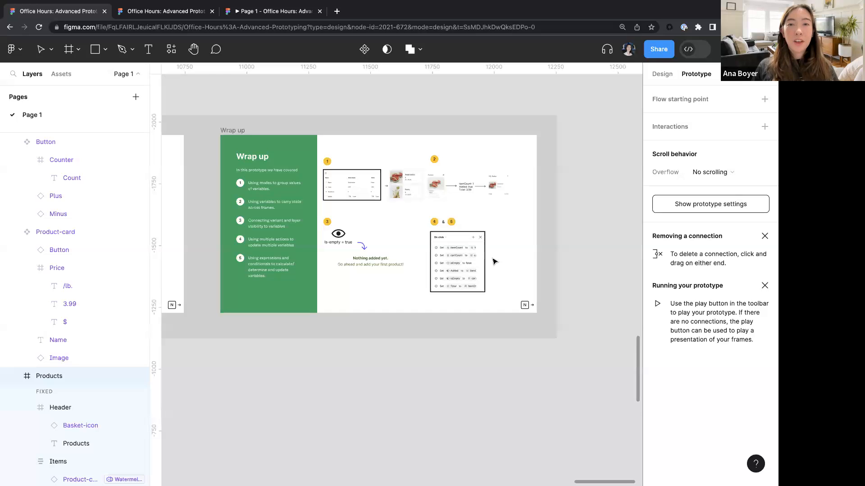
- Return to the Products frame and inspect the basket icon's click interaction to the Basket frame
scroll(494, 261, "left", 10)
scroll(494, 261, "down", 10)
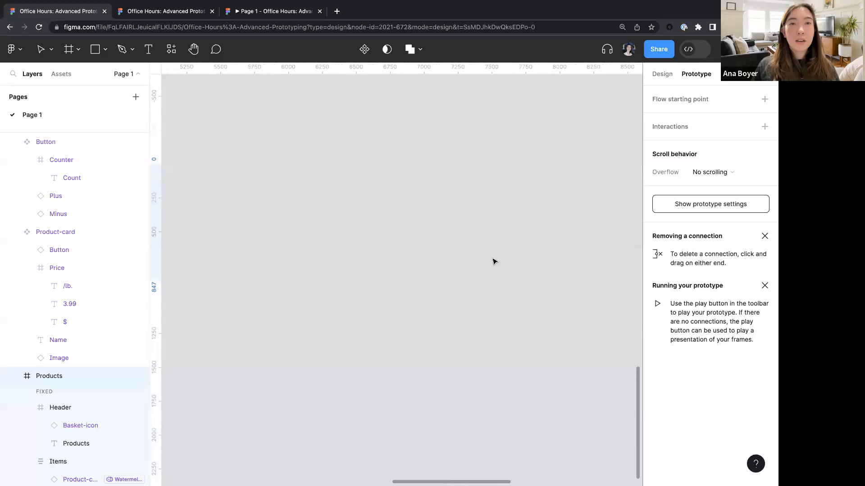
scroll(494, 262, "left", 15)
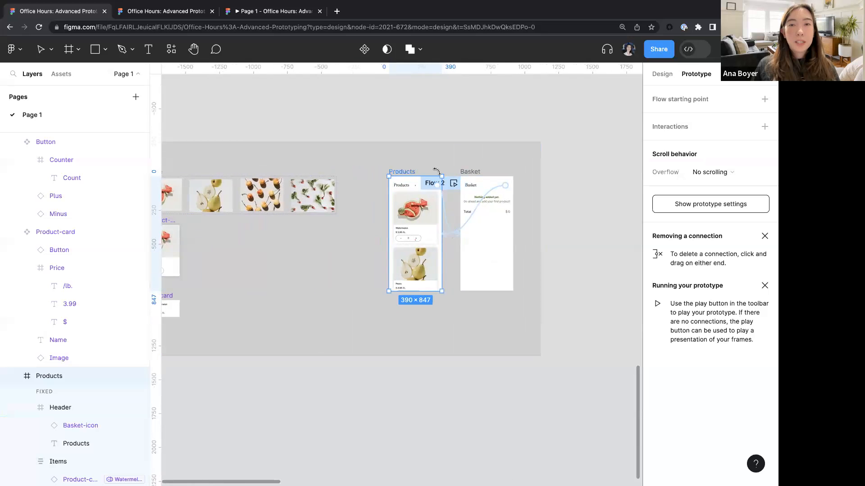
scroll(436, 171, "up", 10)
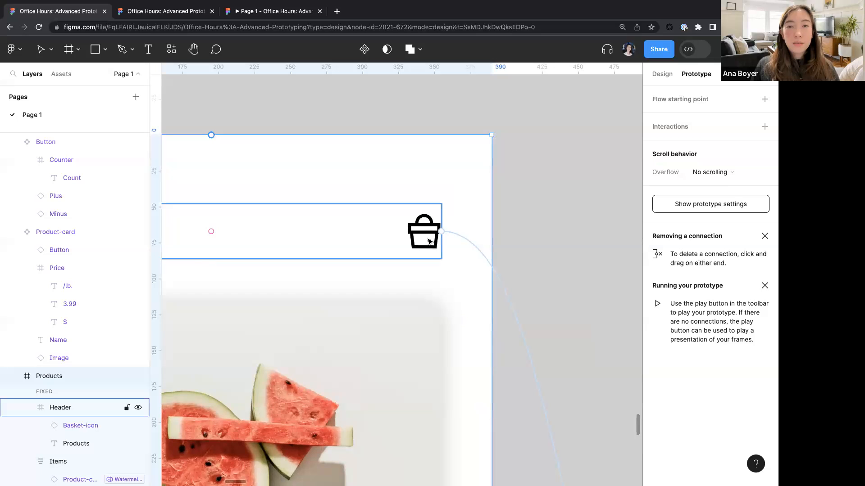
left_click(429, 241)
scroll(421, 240, "up", 2)
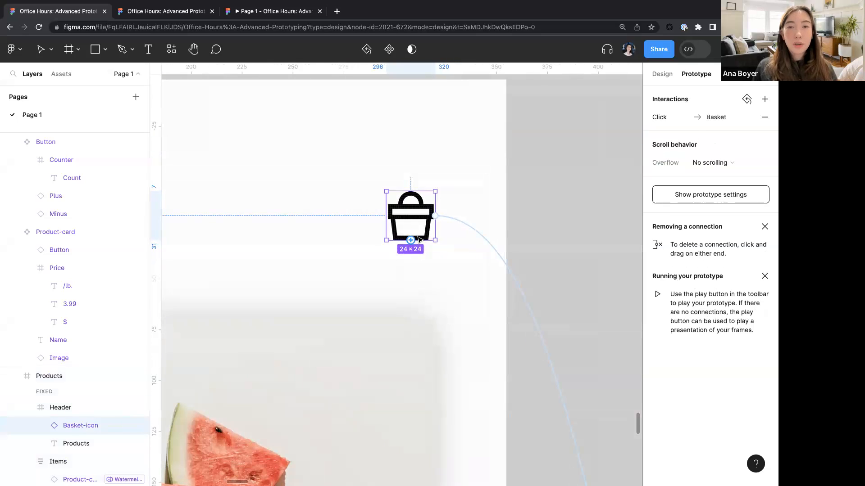
left_click(557, 186)
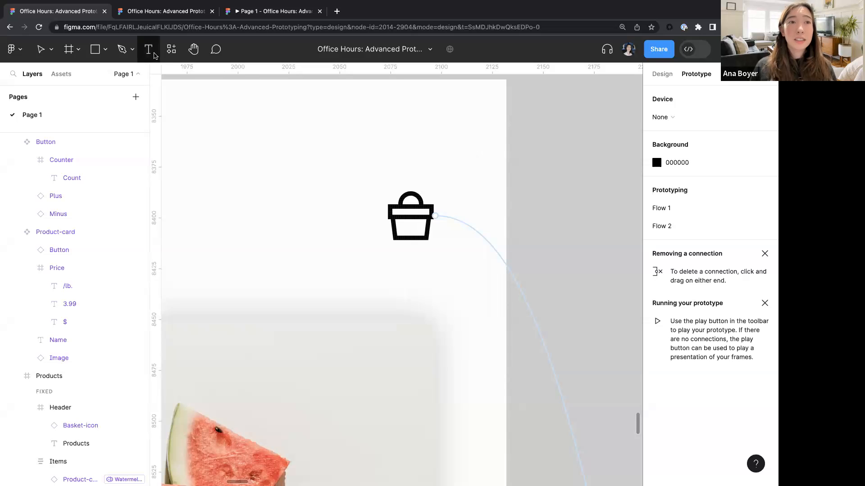
- Zoom out to survey the page's Basic concepts, Building a prototype and Build here sections
scroll(293, 203, "down", 10)
scroll(292, 203, "down", 10)
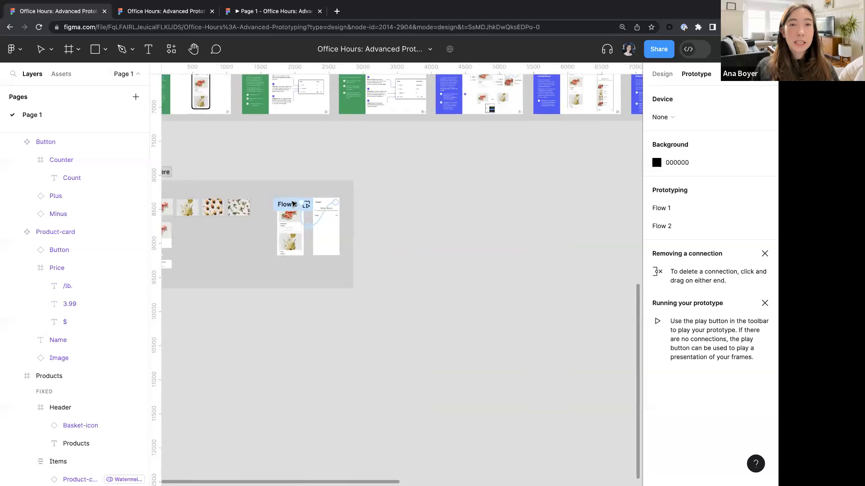
scroll(290, 206, "left", 3)
scroll(291, 205, "up", 2)
scroll(291, 207, "down", 1)
scroll(289, 207, "up", 2)
scroll(289, 206, "right", 3)
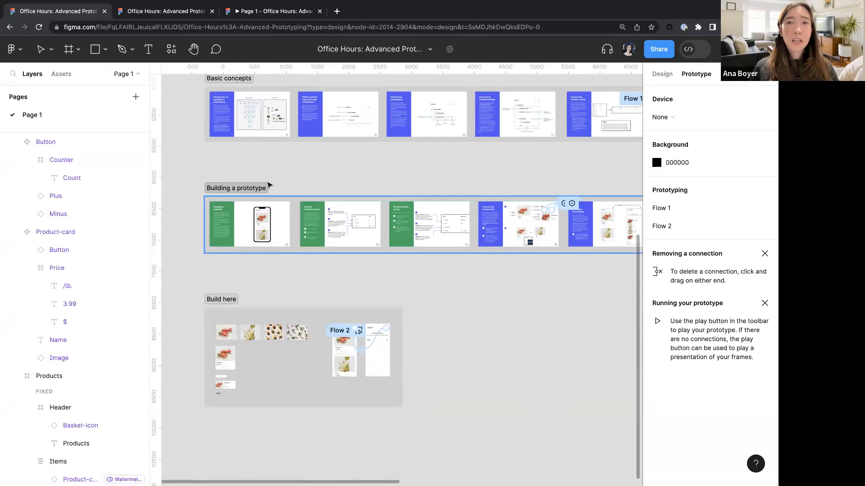
- Switch to the Office Hours slides file and present the variables-sharing question frame fitted to screen
left_click(165, 10)
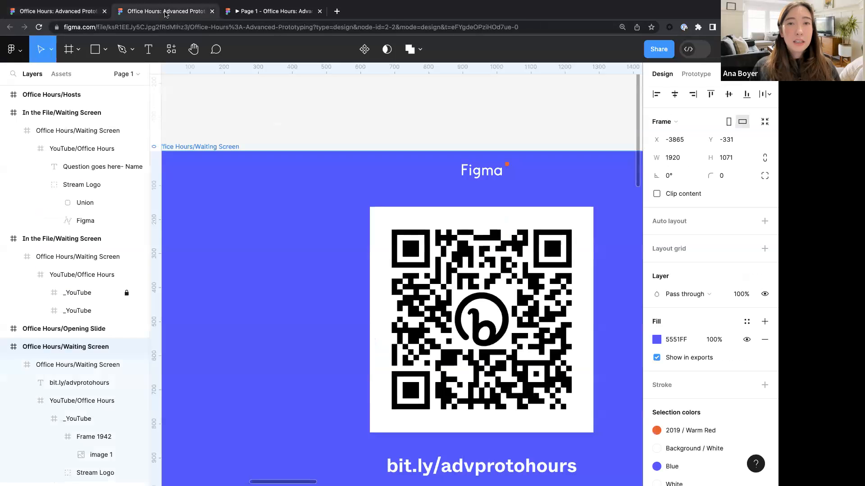
scroll(209, 90, "down", 5)
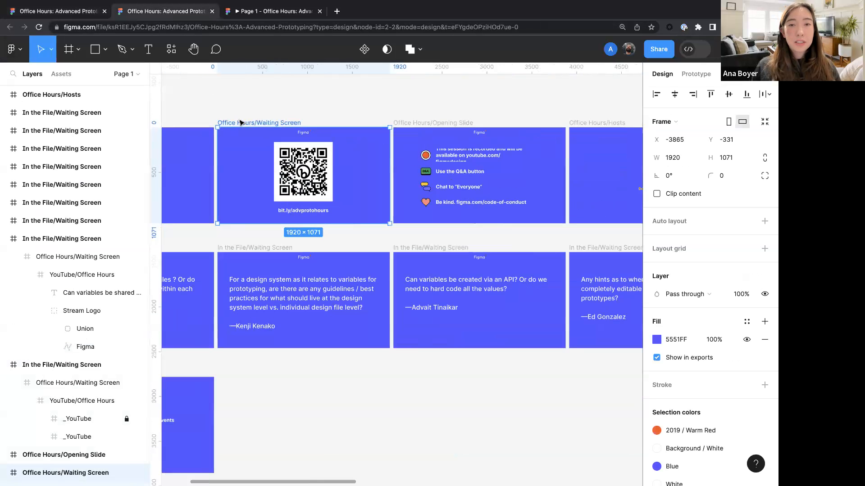
scroll(455, 281, "left", 5)
scroll(455, 280, "up", 5)
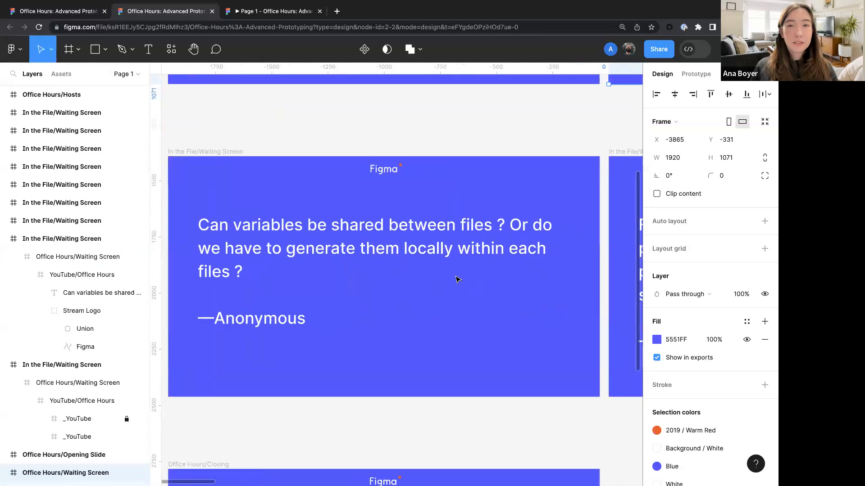
left_click(240, 150)
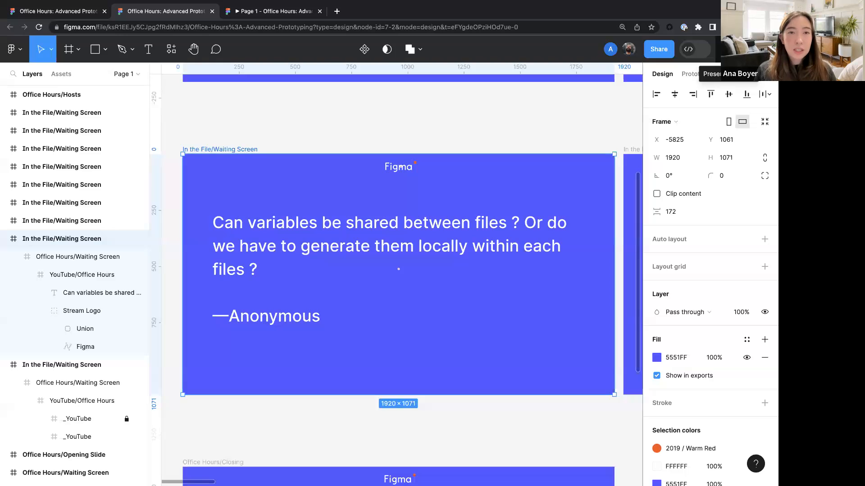
left_click(721, 49)
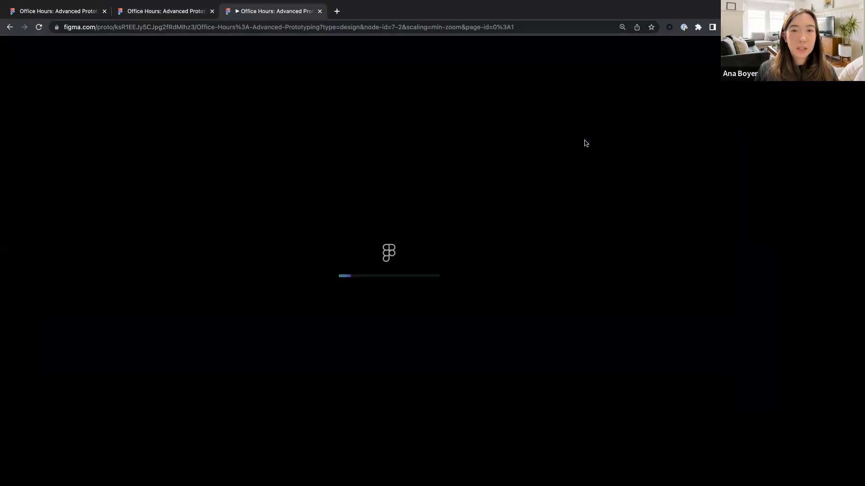
key("z")
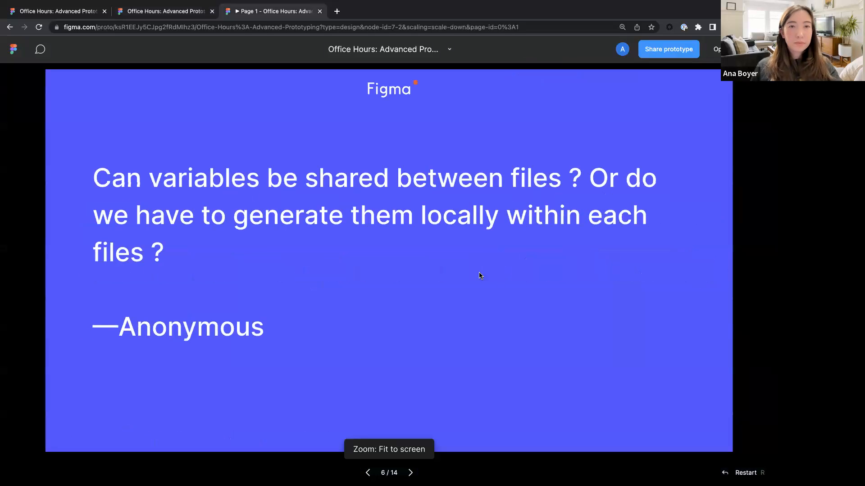